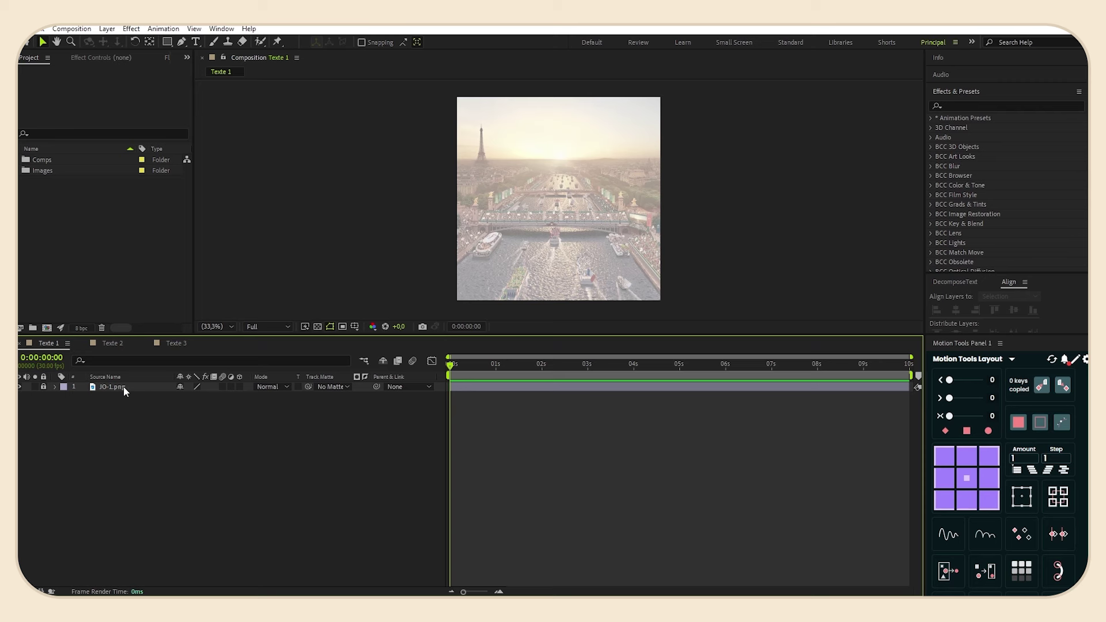
Add a text layer reading "PARIS 24" over the Paris image in the Texte 1 composition.
click(183, 397)
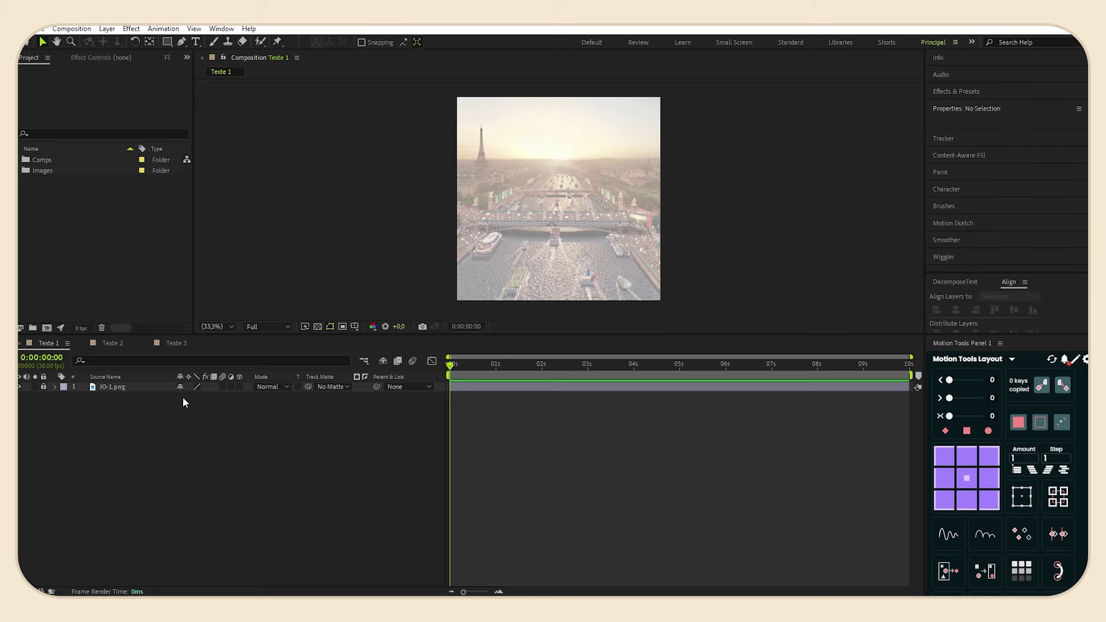
click(196, 42)
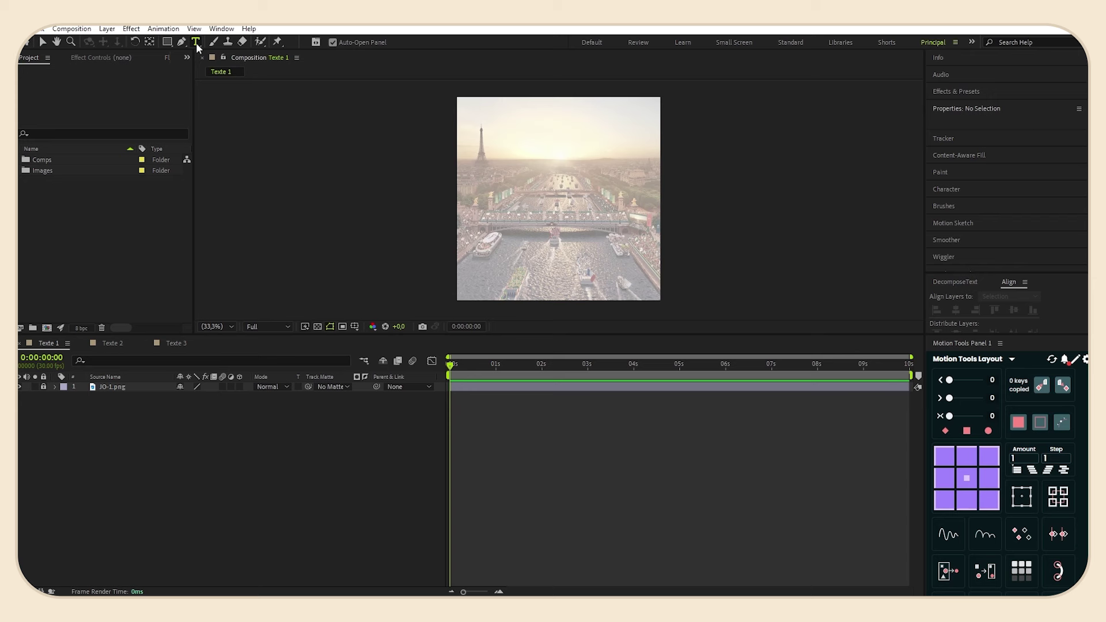
click(510, 207)
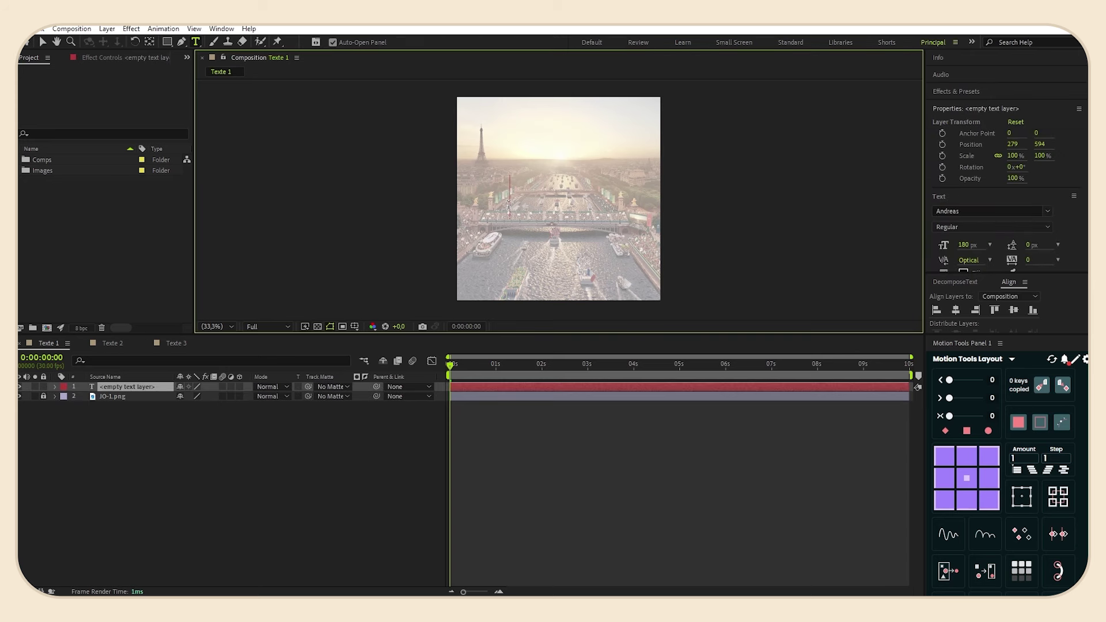
text(PARIS 24)
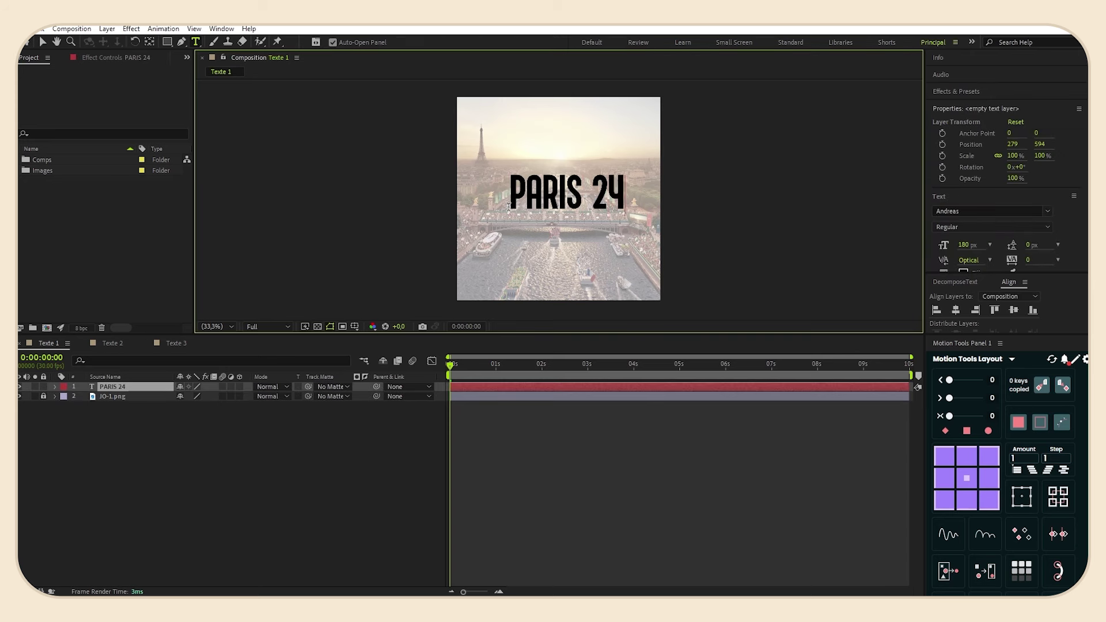
Apply Faux Italic to all of the PARIS 24 text.
key(ctrl+a)
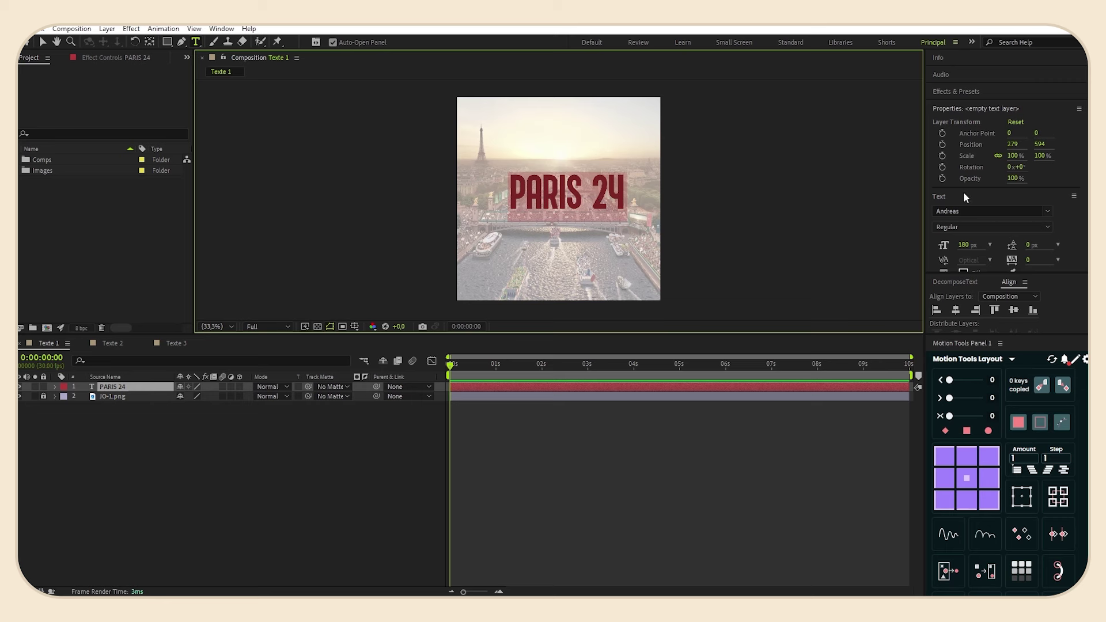
scroll(976, 195, down, 3)
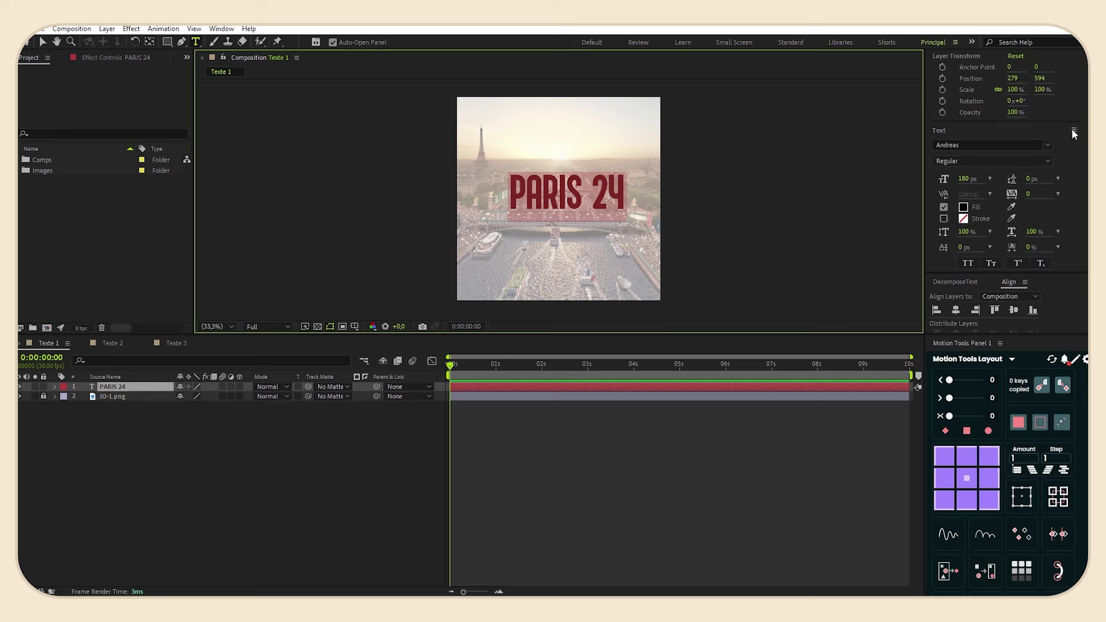
click(1074, 131)
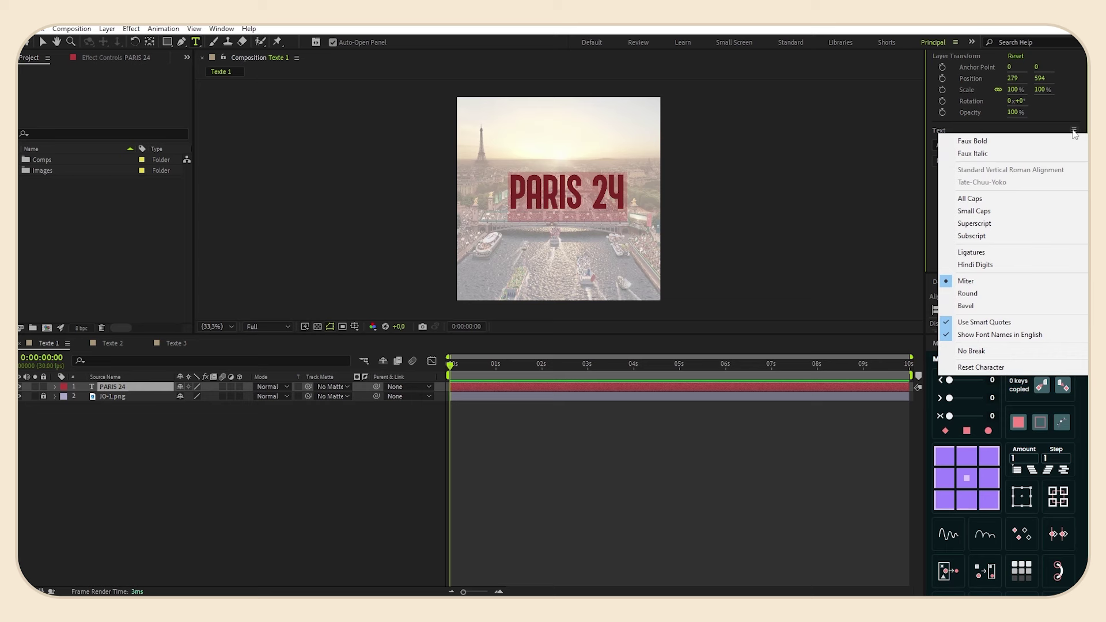
click(997, 154)
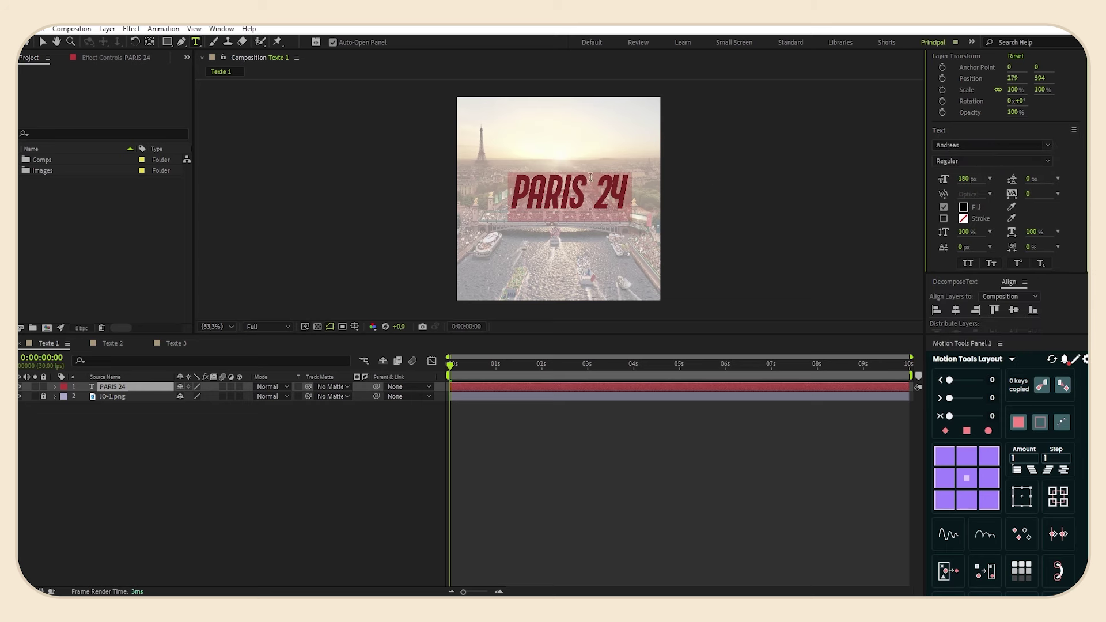
Give the PARIS 24 text a white fill and enable its 4 px black stroke.
click(964, 209)
drag(228, 209, 147, 172)
click(442, 197)
click(944, 219)
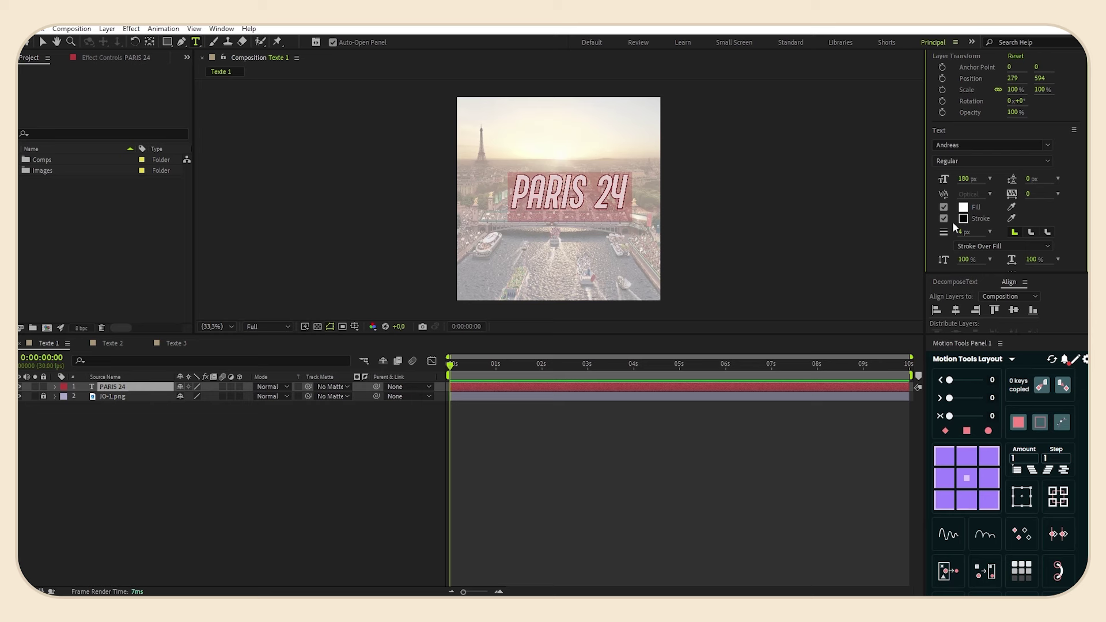
Set the tracking of the PARIS 24 text to -85.
click(1029, 197)
text(-85)
key(Return)
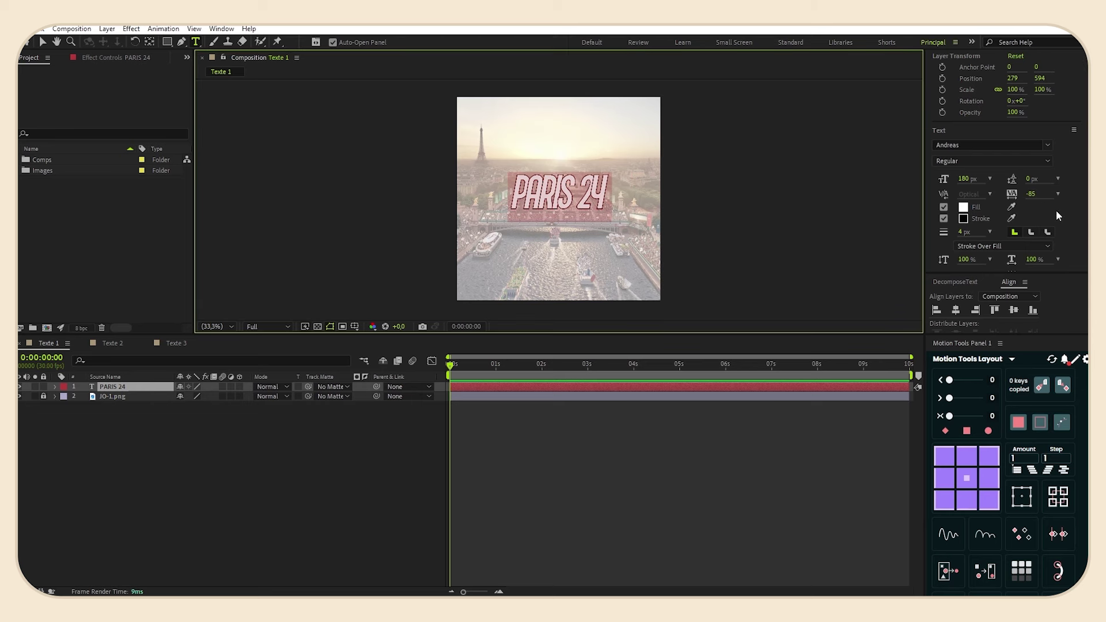
Centre the PARIS 24 text horizontally and vertically in the composition.
click(957, 312)
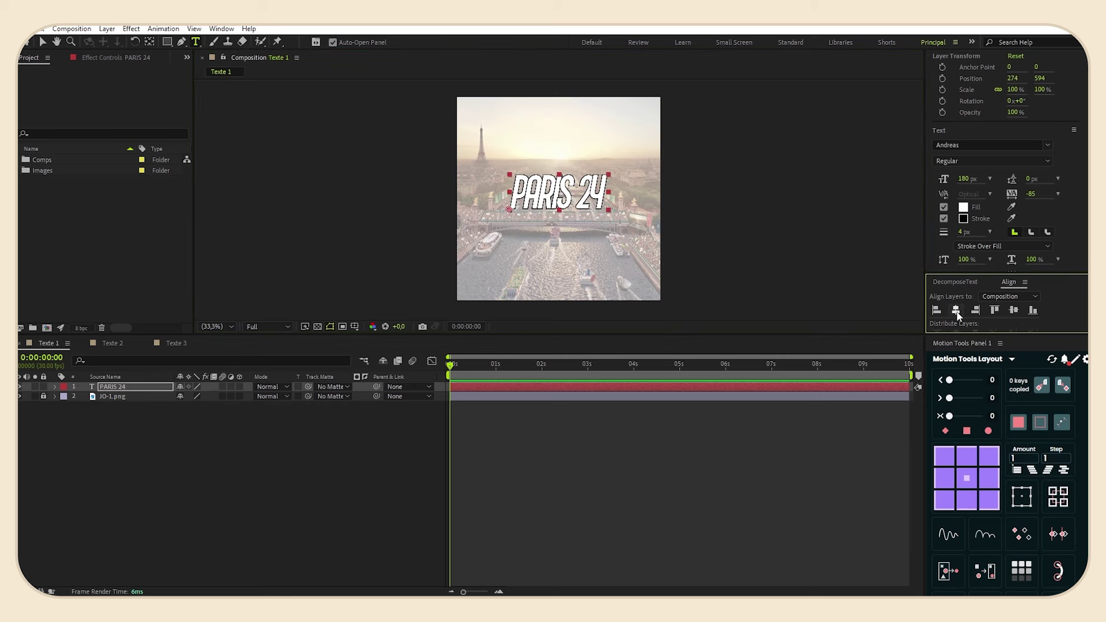
click(1014, 311)
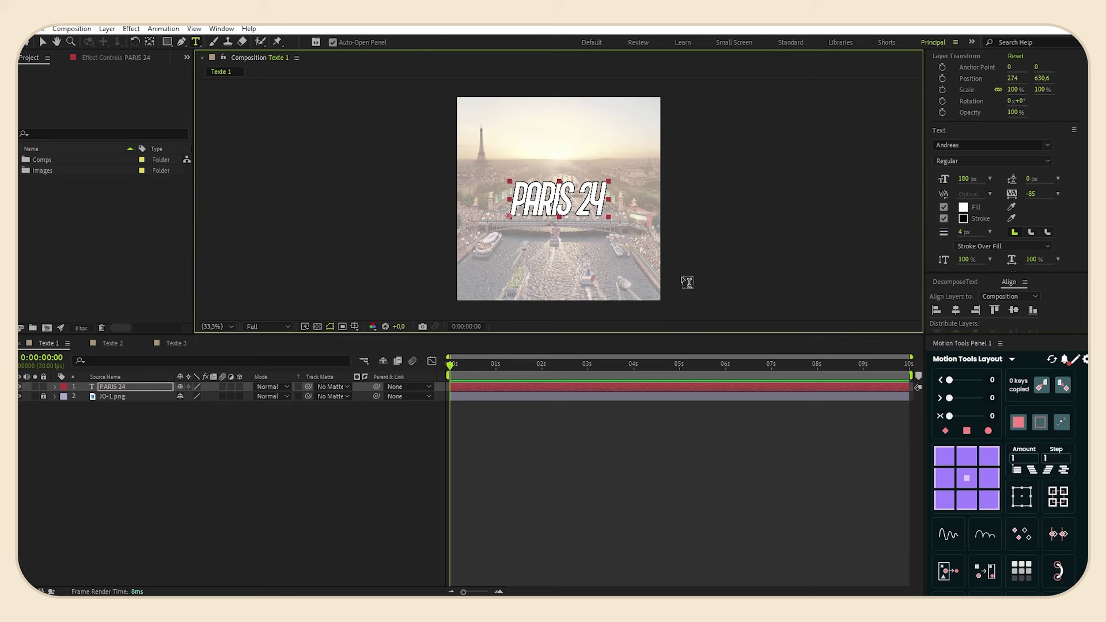
key(slash)
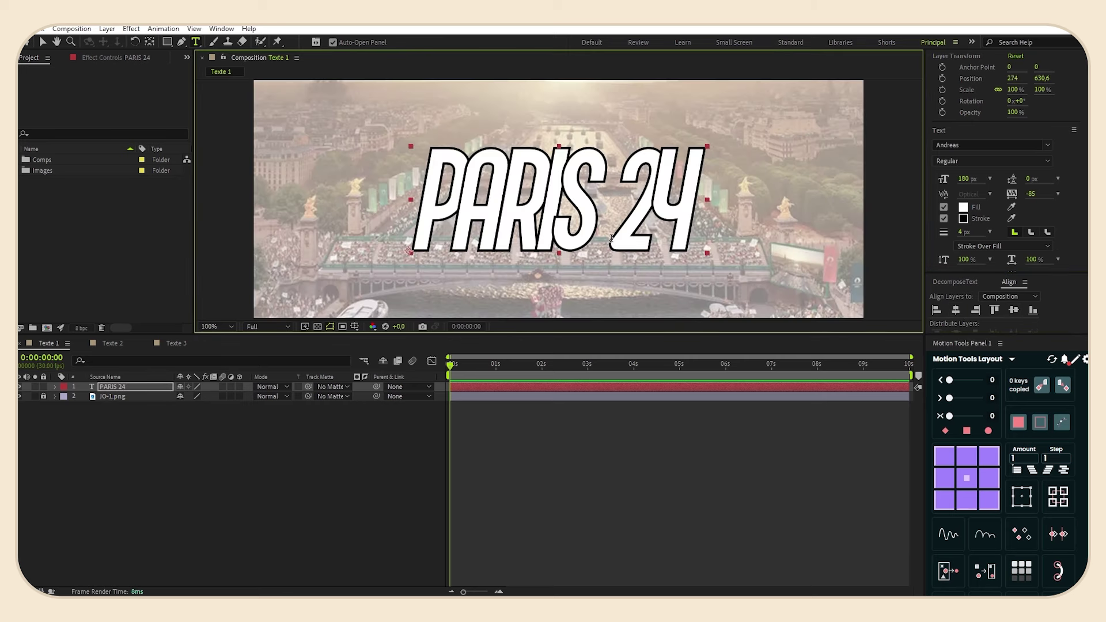
Create shapes from the PARIS 24 text layer.
click(144, 385)
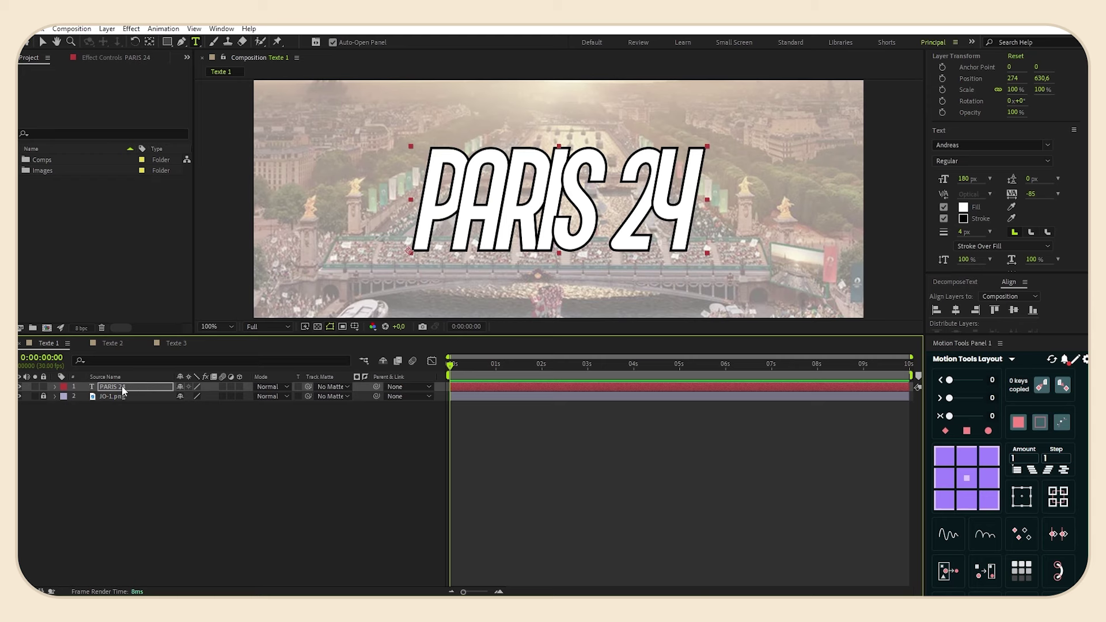
right_click(123, 391)
mouse_move(165, 284)
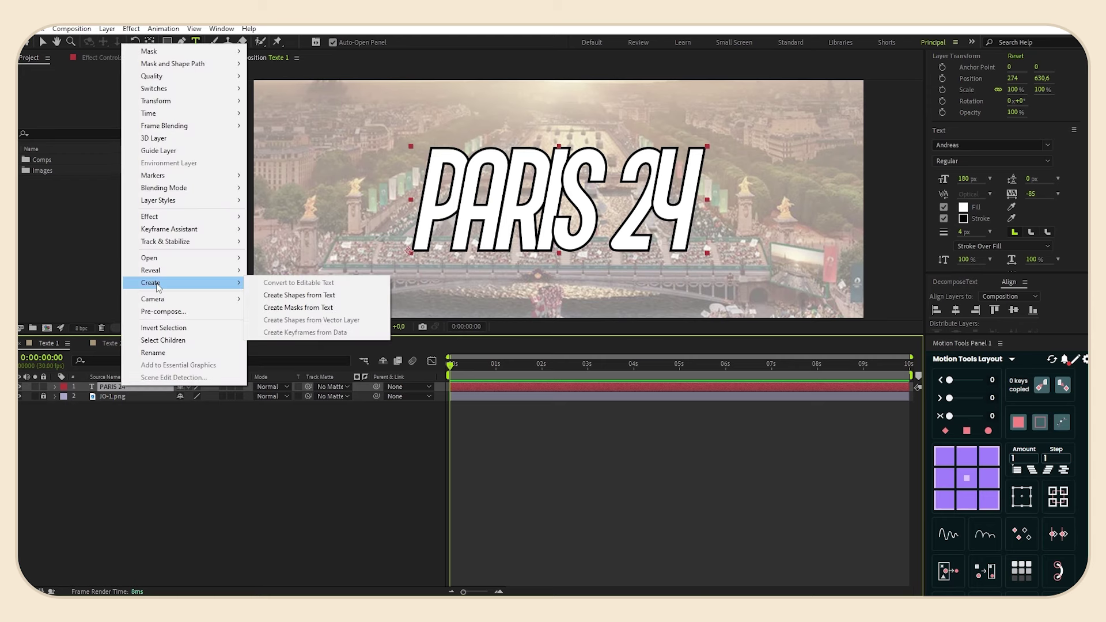
click(270, 296)
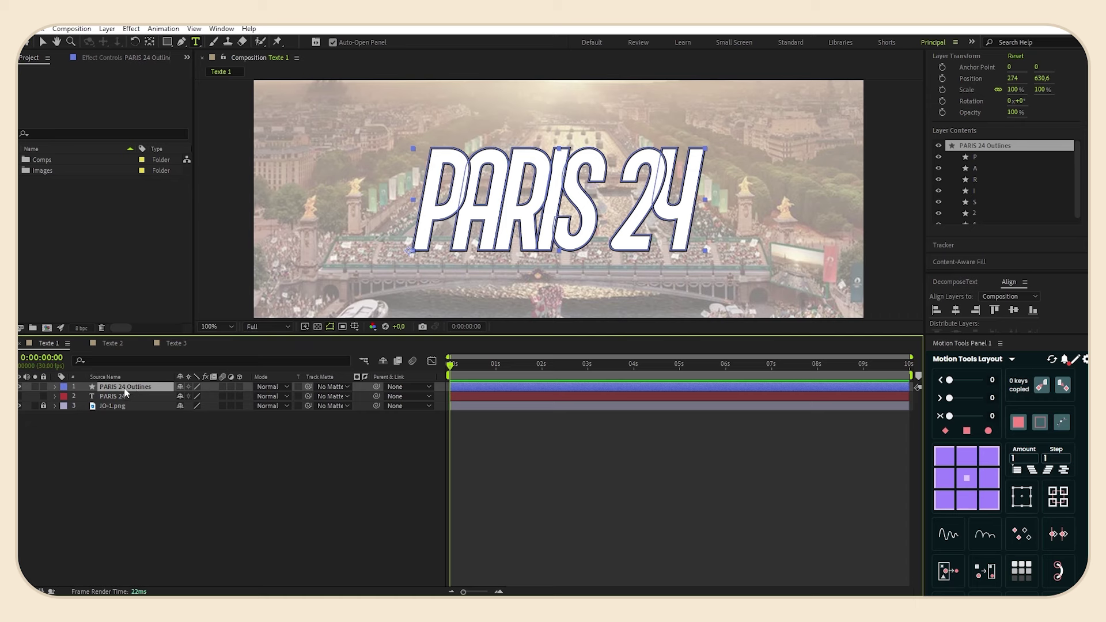
Expand the contents of the PARIS 24 Outlines layer and shift the letter A slightly to adjust the letter spacing.
click(54, 385)
click(64, 396)
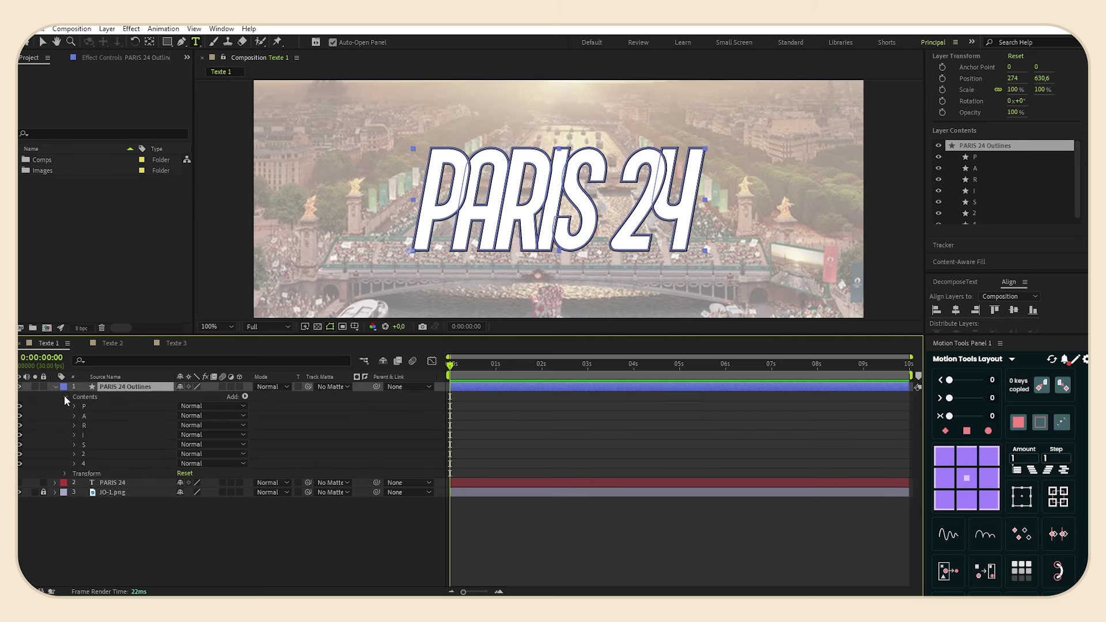
click(99, 416)
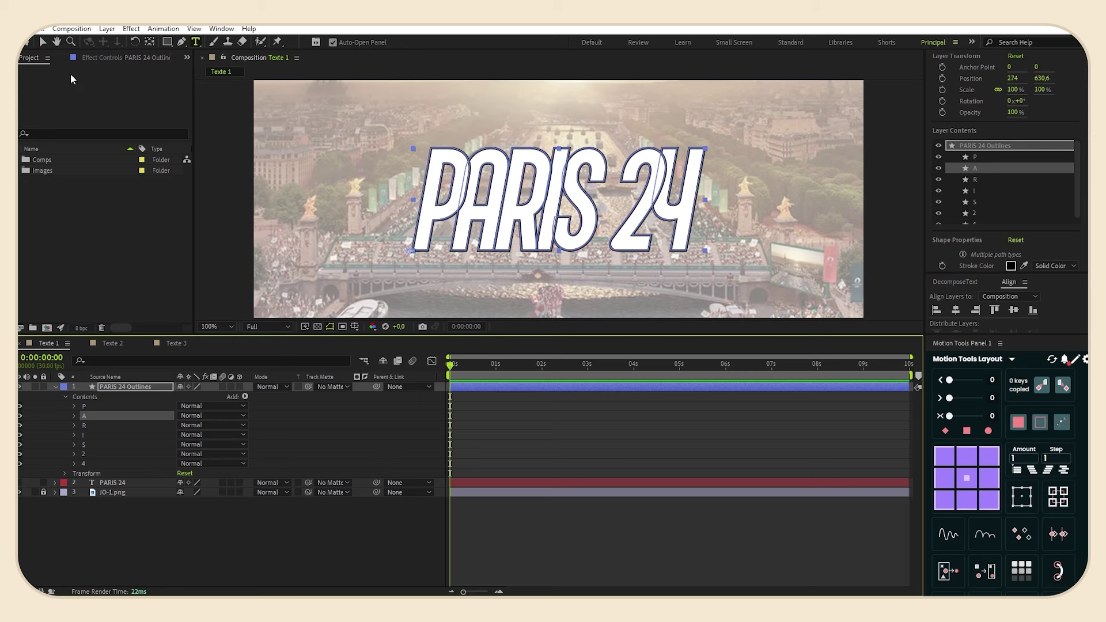
click(42, 41)
drag(491, 213, 489, 212)
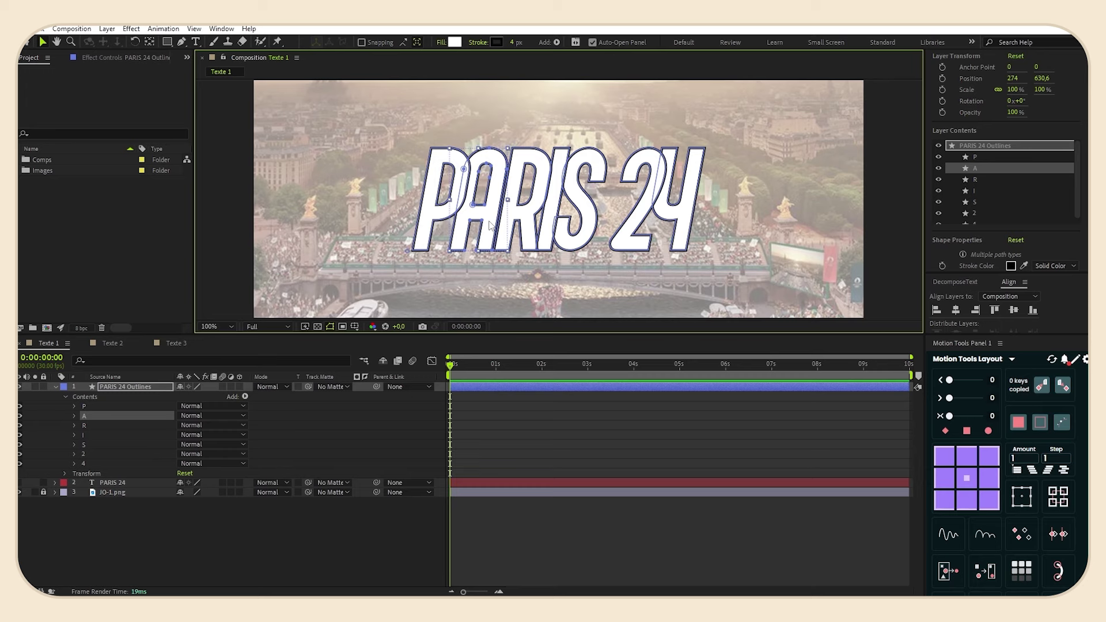
click(430, 319)
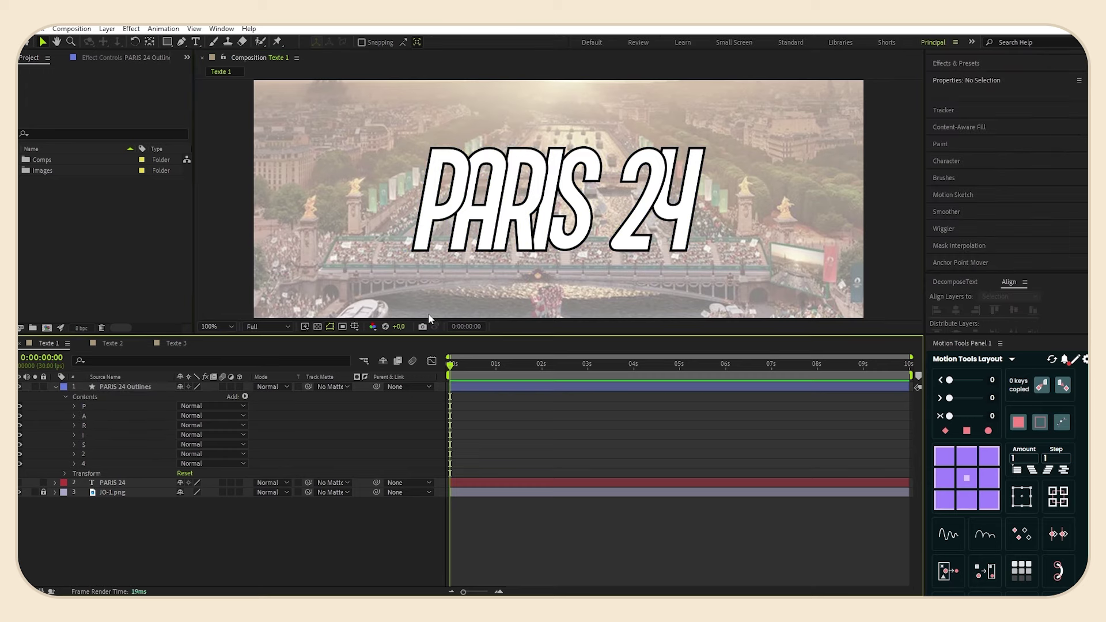
Add a Position keyframe to the PARIS 24 Outlines layer at 0:00 and set it to 264, 683.2.
click(222, 327)
click(226, 338)
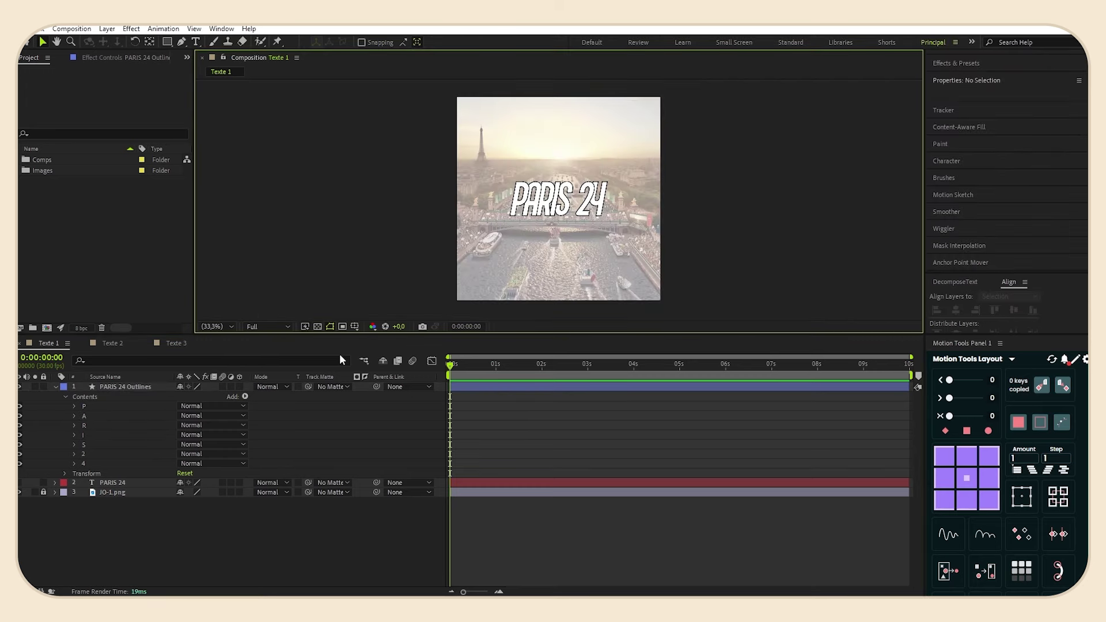
click(148, 387)
scroll(608, 245, up, 2)
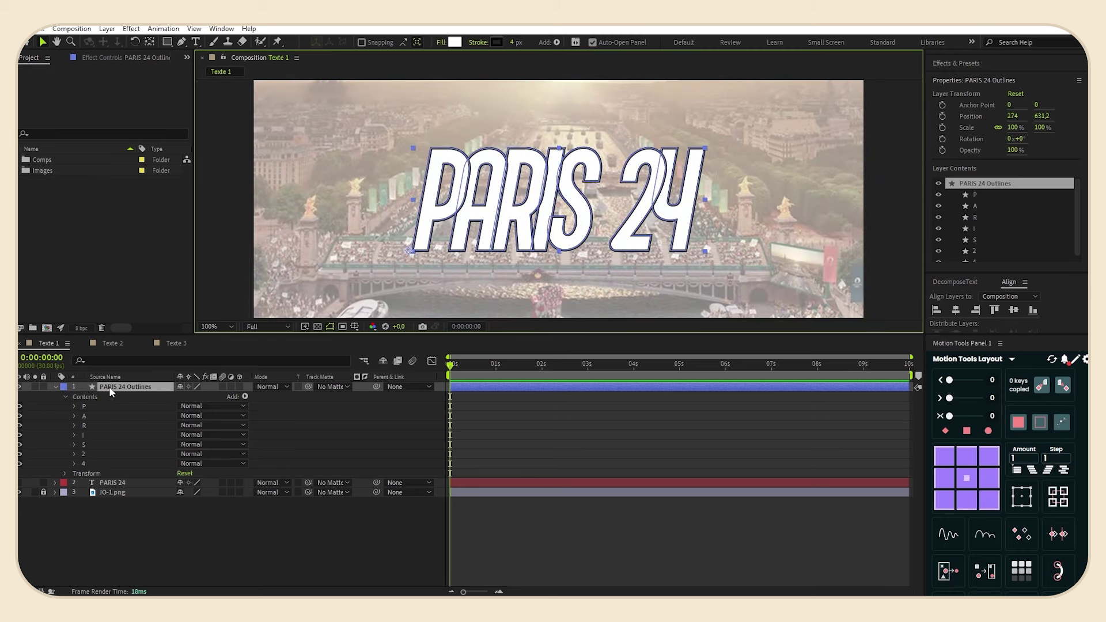
key(p)
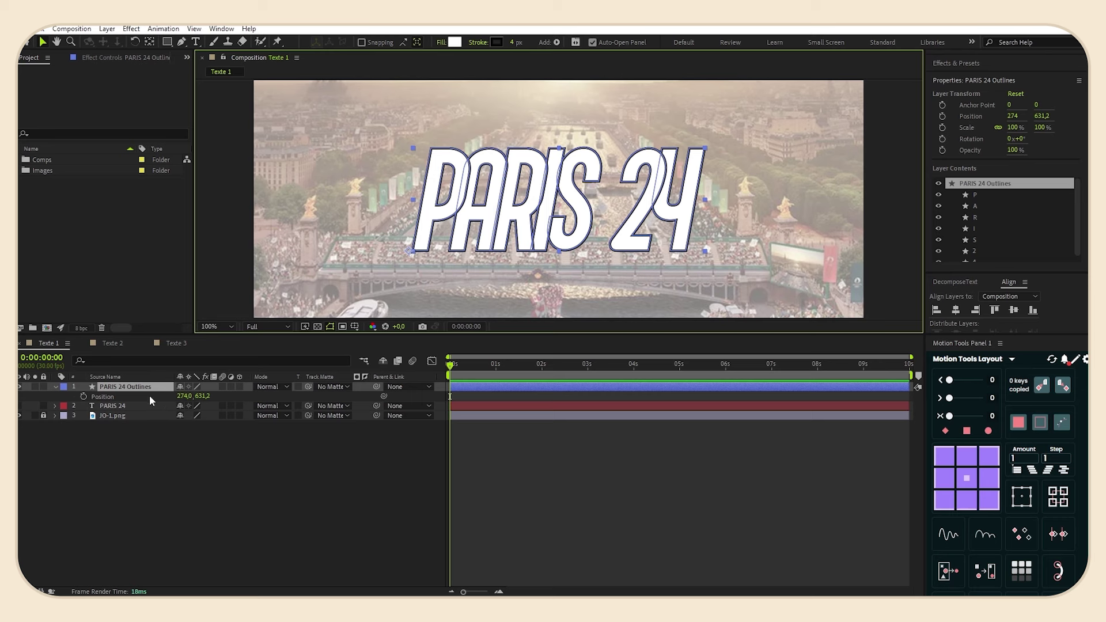
click(83, 396)
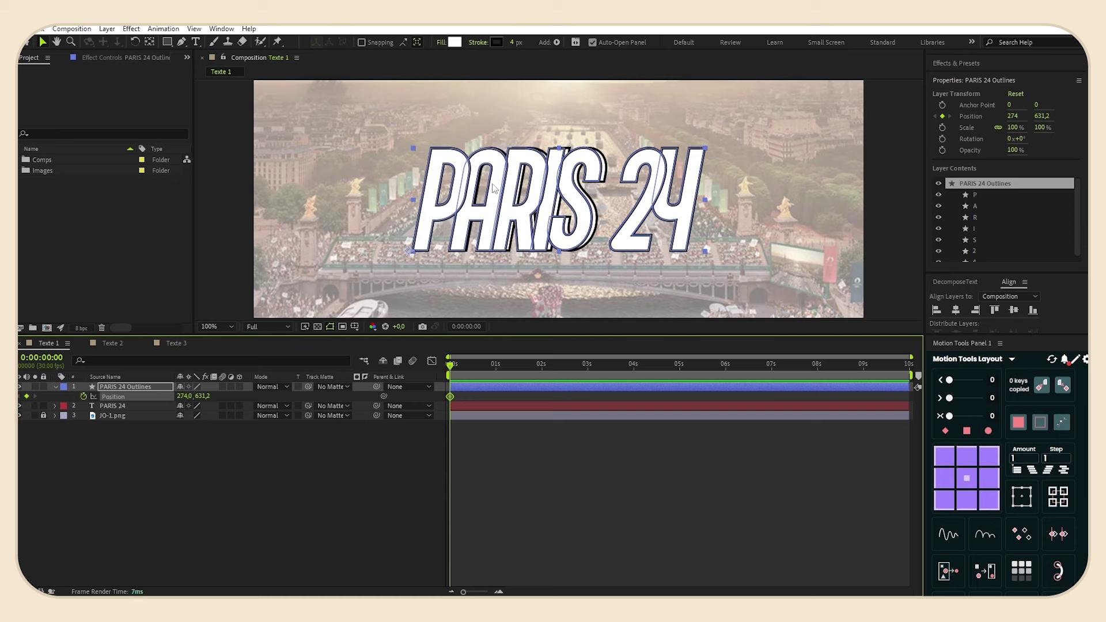
drag(204, 396, 220, 396)
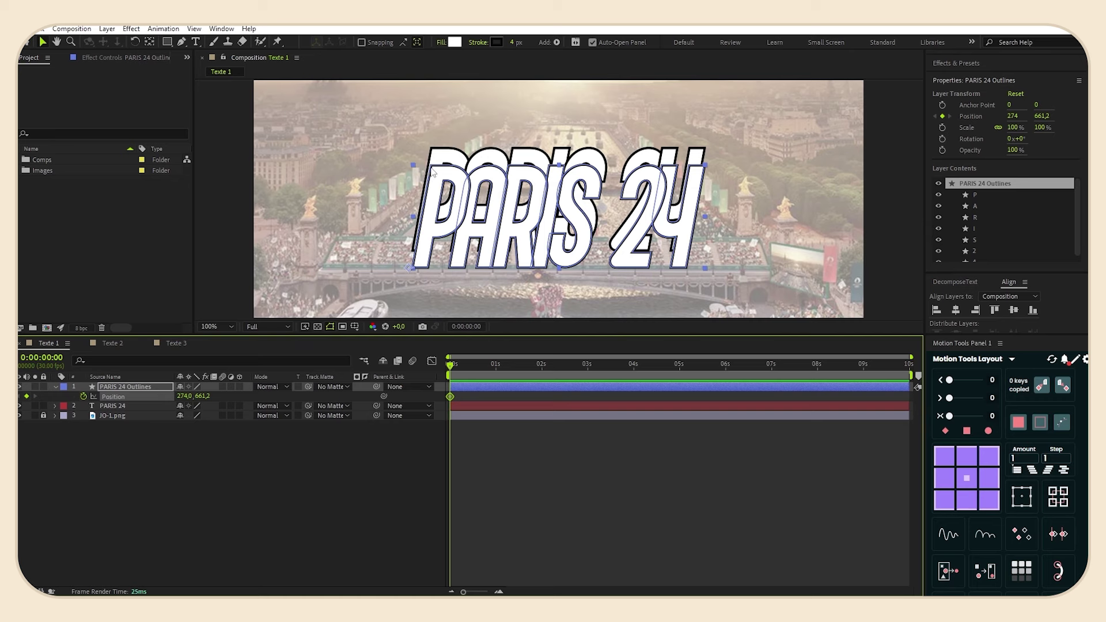
drag(184, 396, 216, 397)
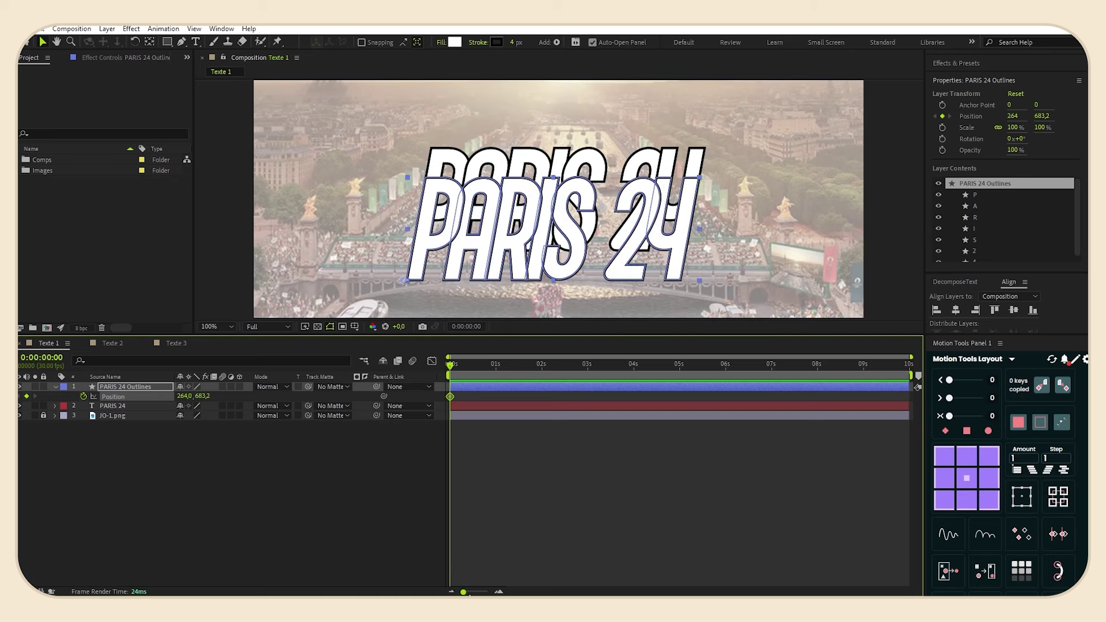
At frame 20, set the outlines layer's Position to 281, 589.2 to add a second keyframe.
drag(463, 593, 480, 593)
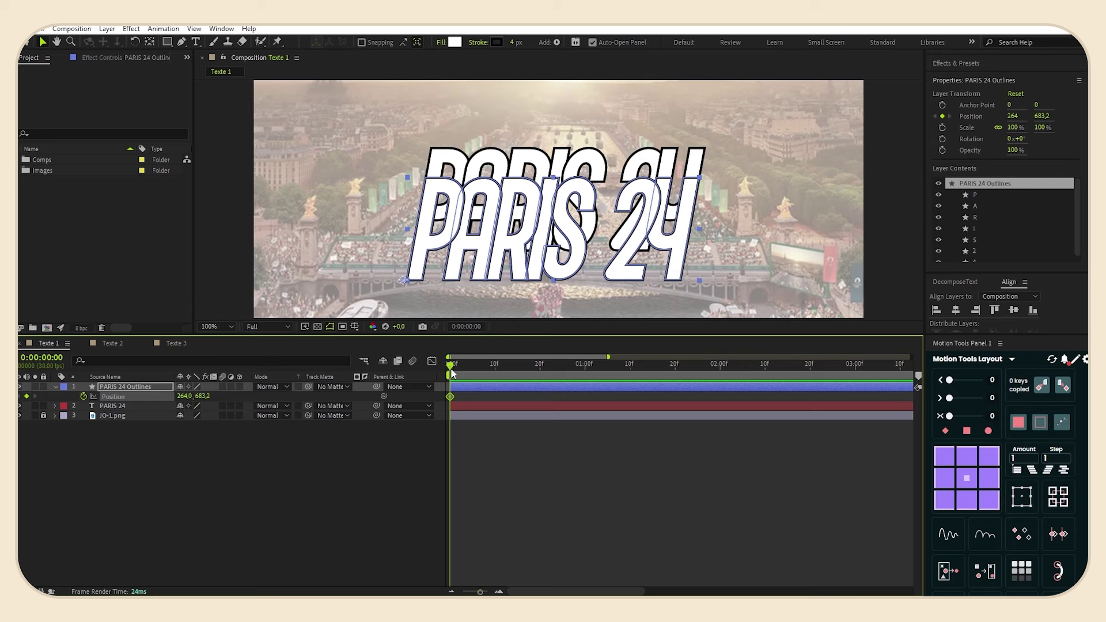
drag(451, 366, 542, 371)
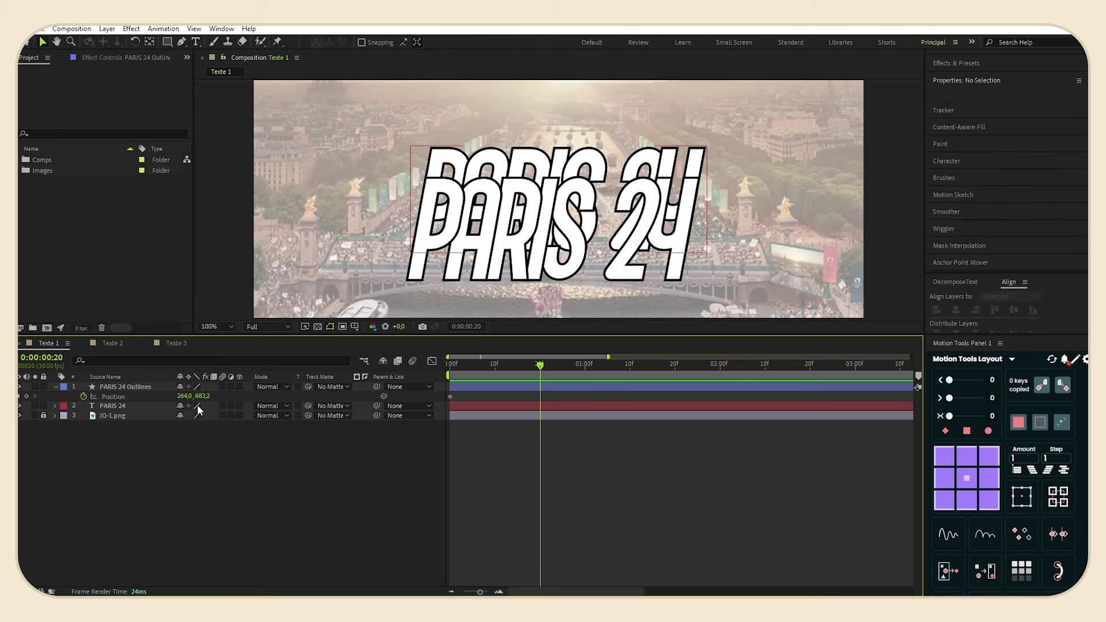
drag(207, 397, 171, 404)
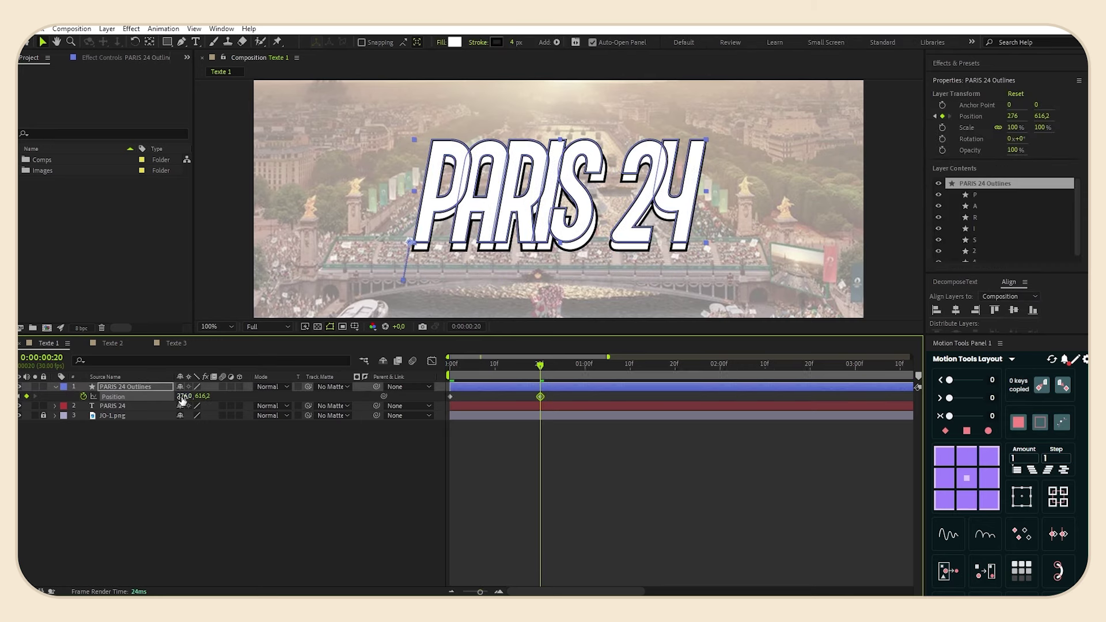
Copy the first Position keyframe of the outlines layer to 0:00:01:10.
drag(541, 369, 630, 369)
drag(490, 396, 432, 398)
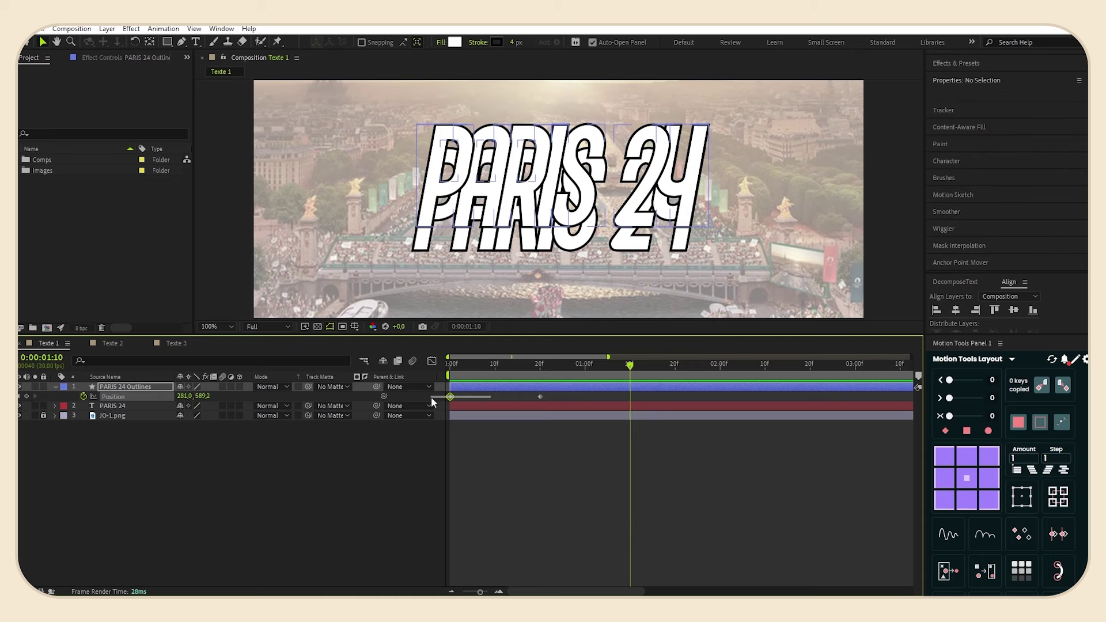
key(ctrl+c)
key(ctrl+v)
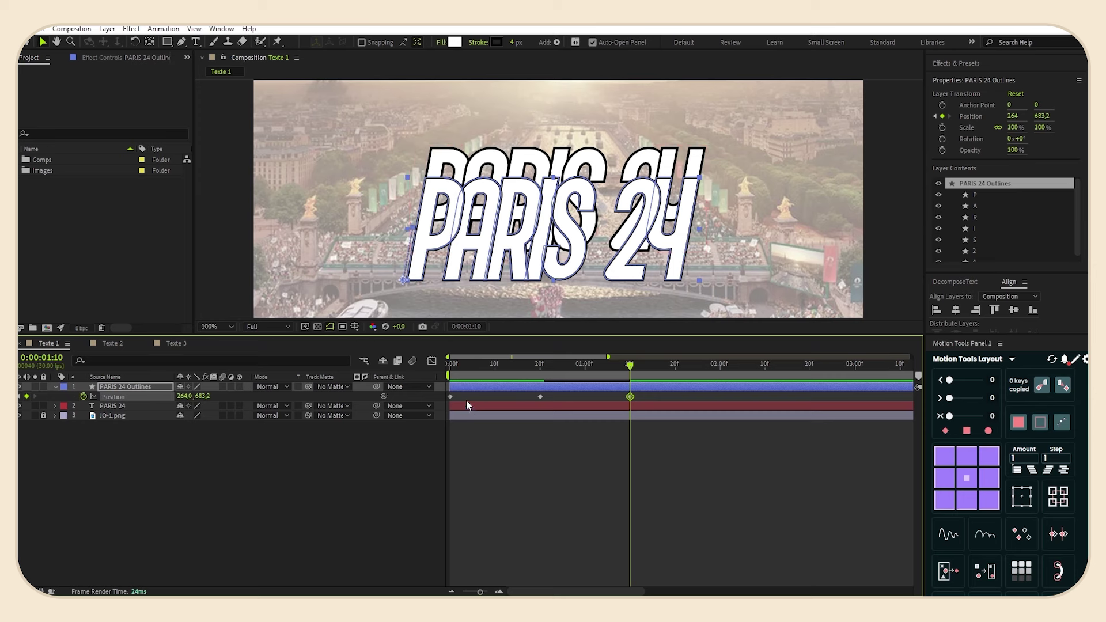
Hide the original PARIS 24 text layer and shorten the work area to end at the last Position keyframe.
click(20, 407)
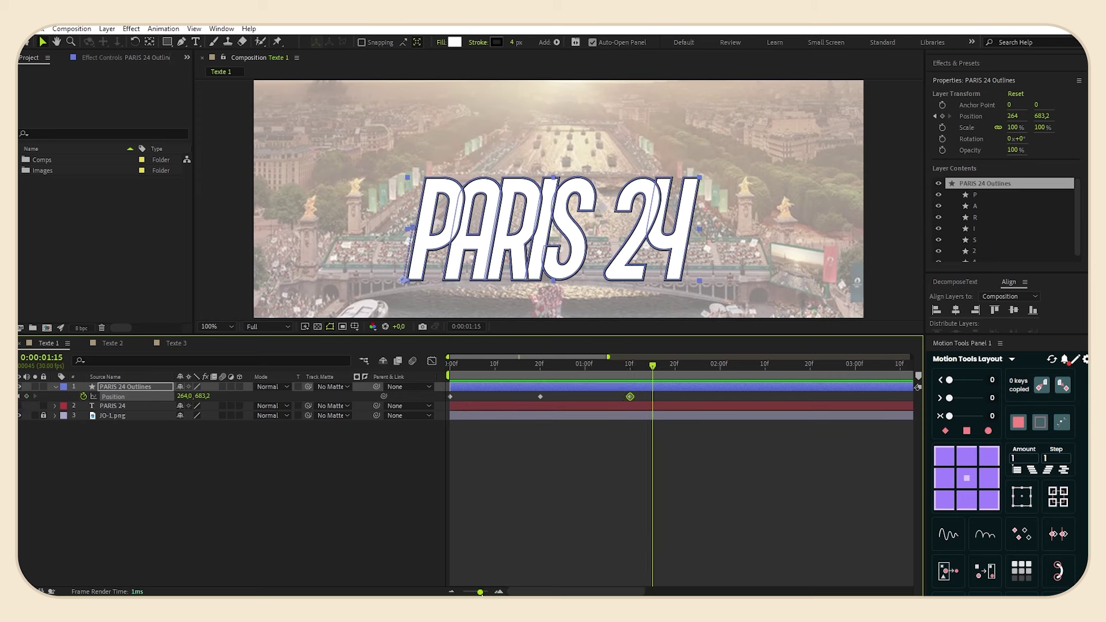
drag(481, 593, 467, 592)
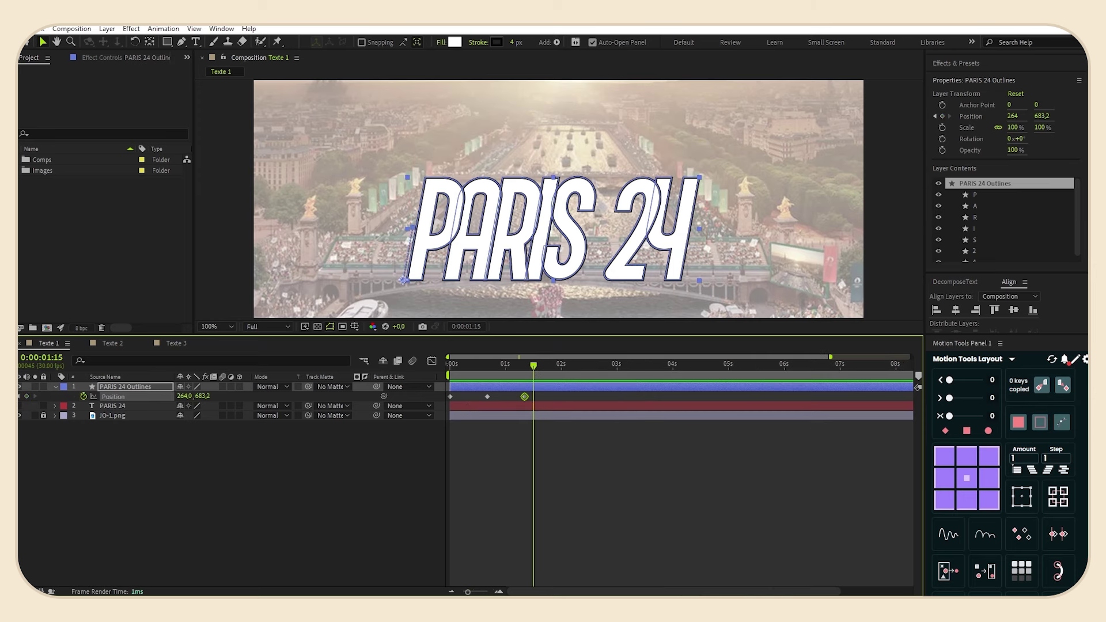
drag(468, 592, 463, 593)
drag(911, 375, 517, 392)
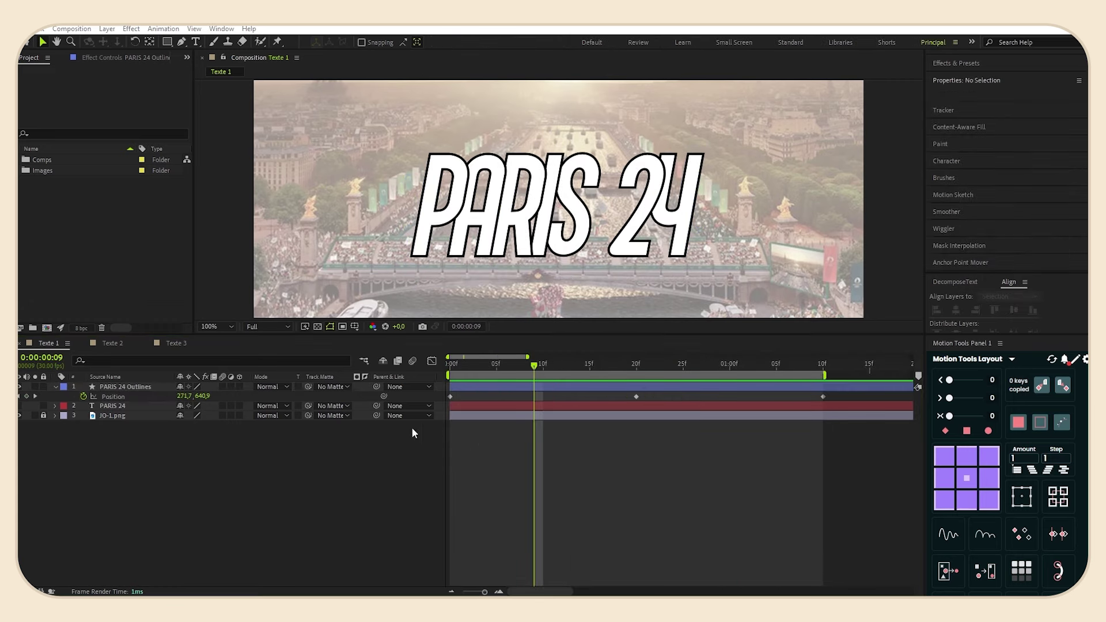
Show the original PARIS 24 text layer and compare it with the outlines layer at frame 20 and at the start.
click(19, 407)
drag(534, 367, 635, 368)
click(143, 397)
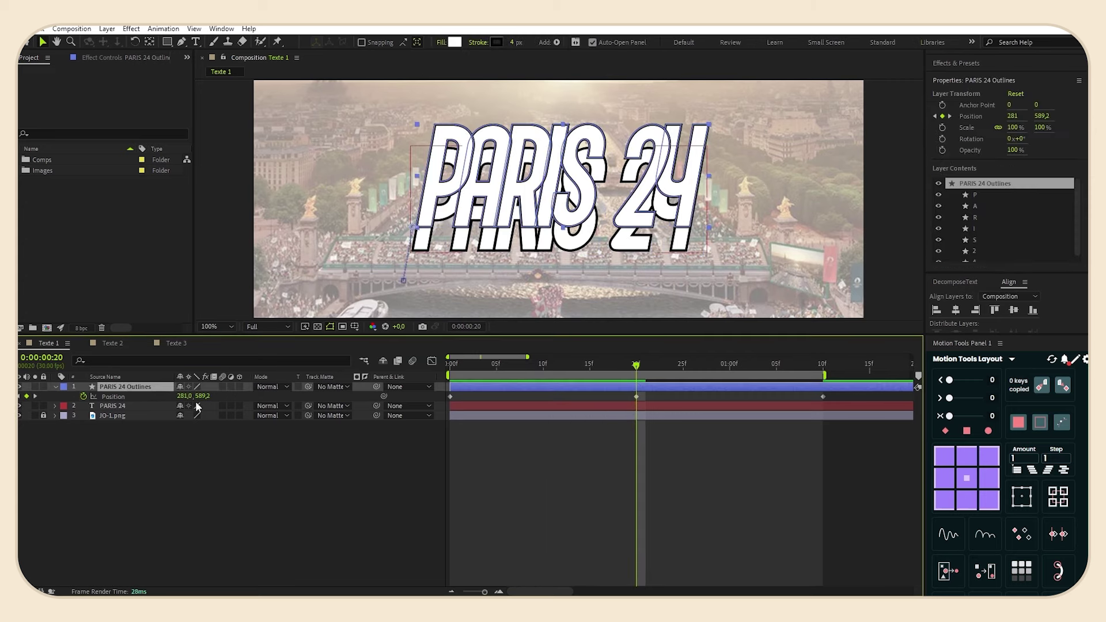
click(393, 444)
key(Home)
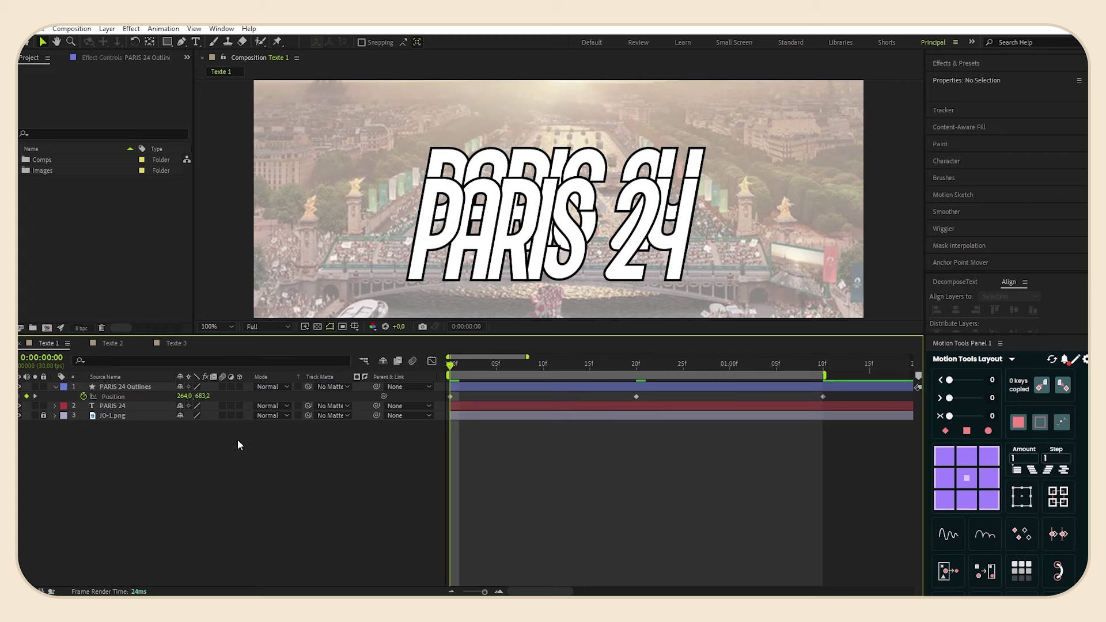
Delete the Position keyframe at 0:00:01:10 and paste a copy of the first Position keyframe in its place.
drag(453, 365, 790, 399)
key(Delete)
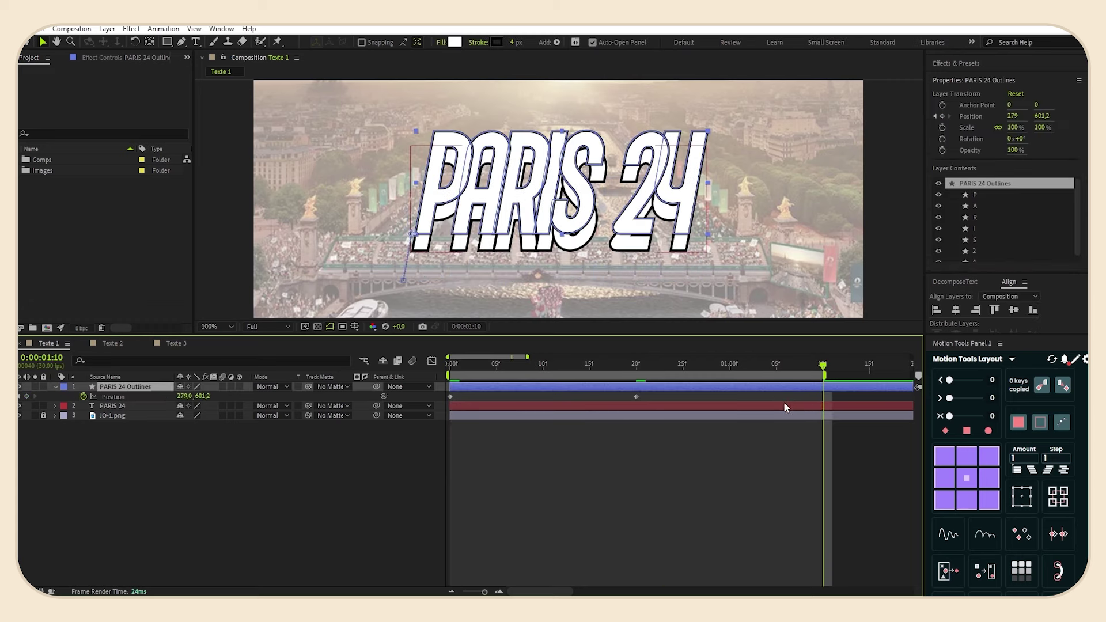
drag(482, 399, 433, 396)
key(ctrl+c)
key(ctrl+v)
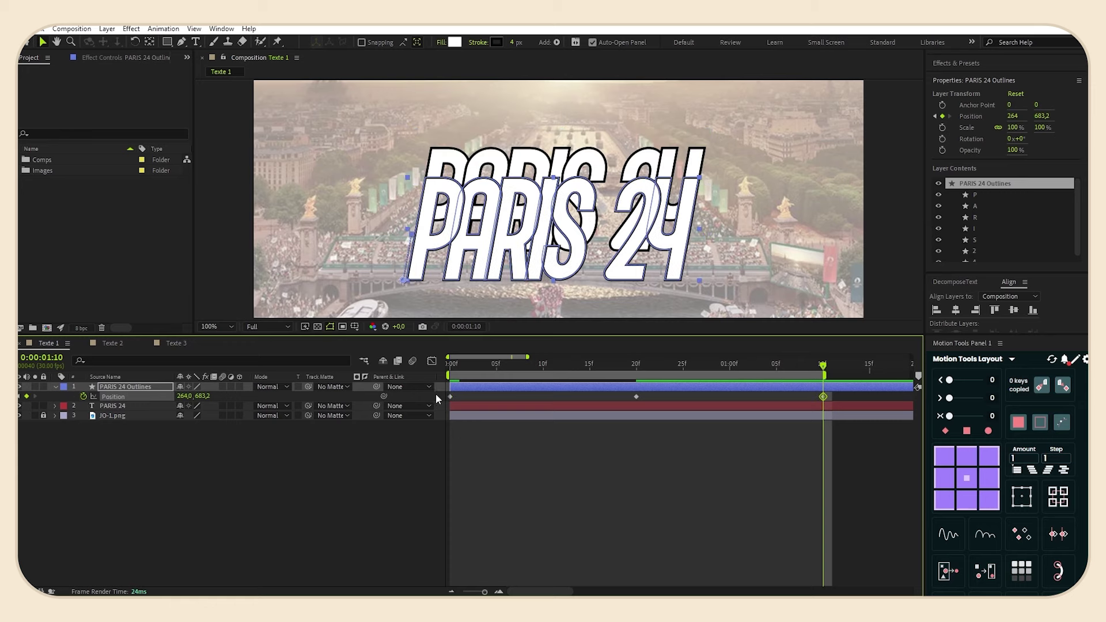
Preview the outlines layer's looping position movement from the start of the composition.
click(558, 442)
key(Home)
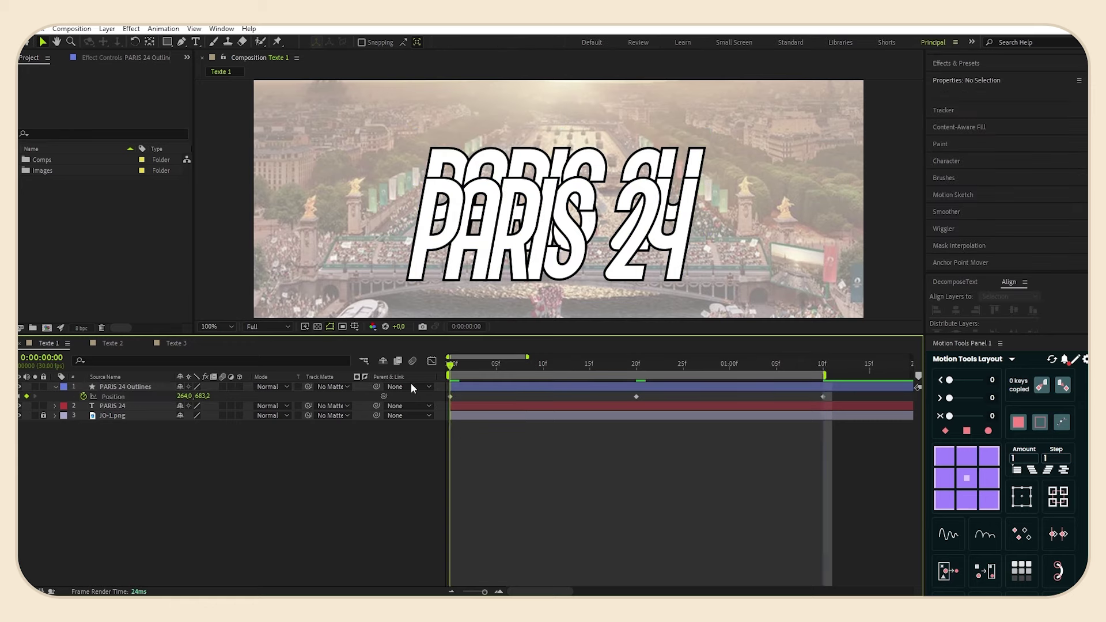
key(space)
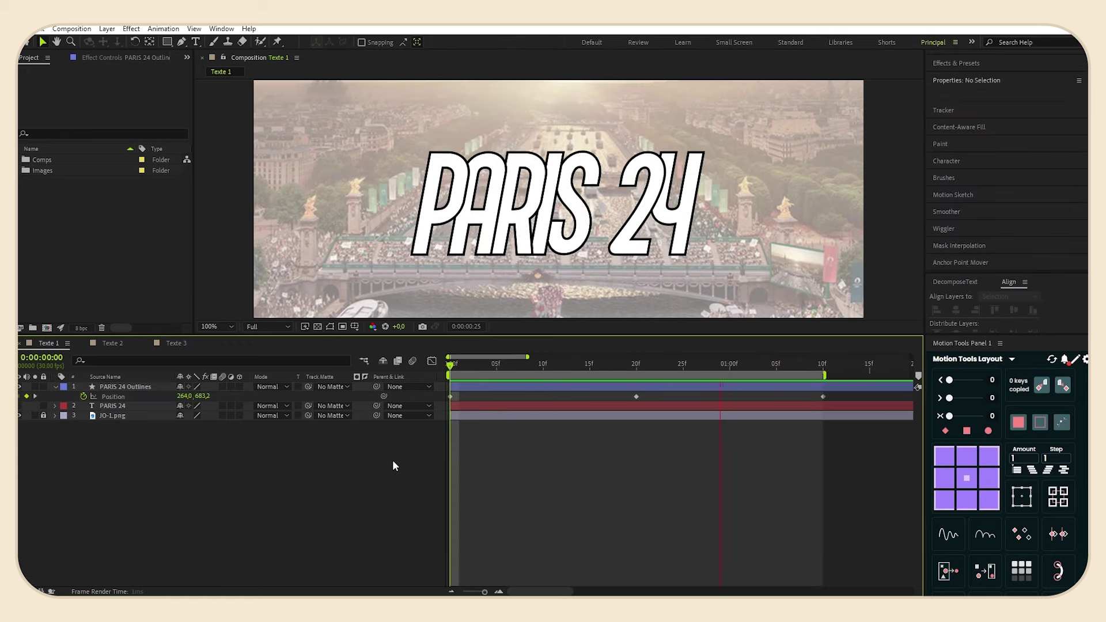
key(space)
Apply Easy Ease to all three Position keyframes of the PARIS 24 Outlines layer.
drag(850, 399, 444, 403)
key(F9)
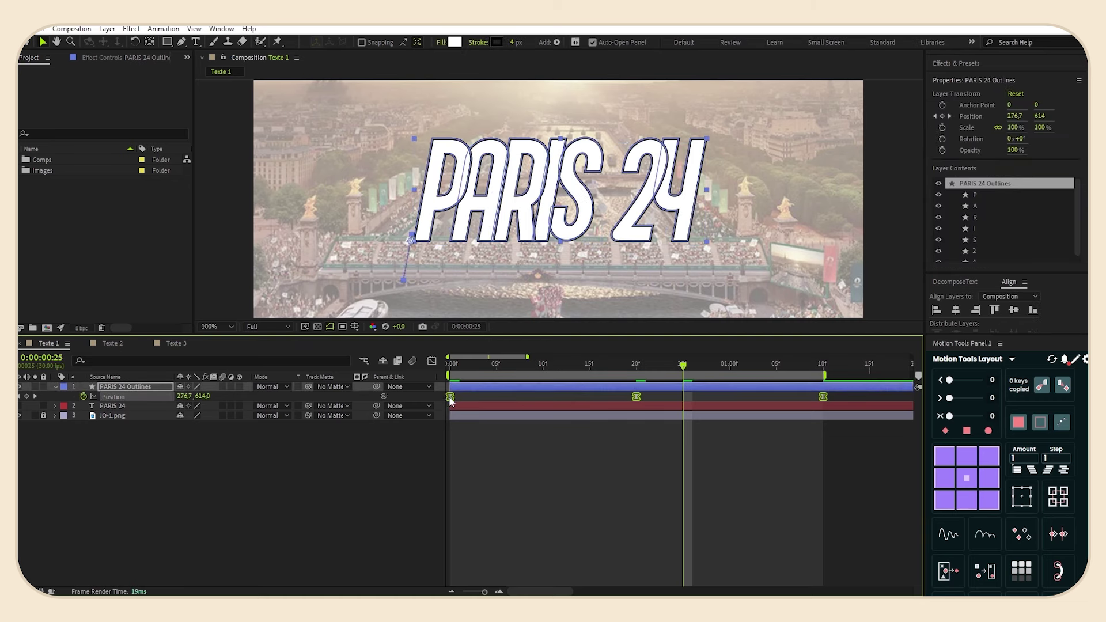
right_click(450, 397)
mouse_move(507, 565)
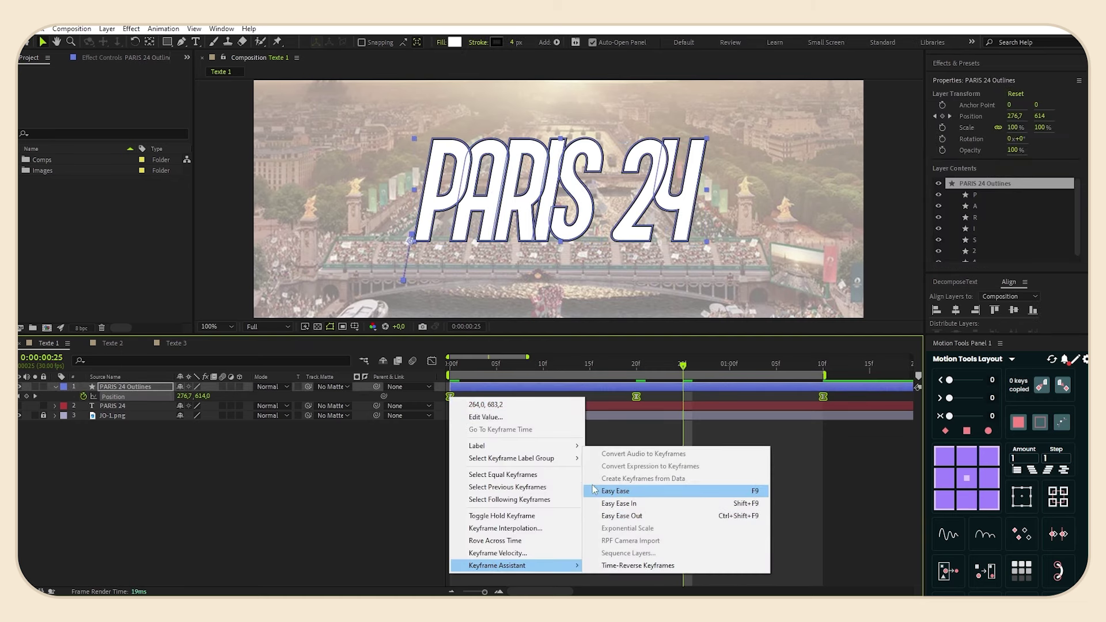
click(385, 444)
Duplicate the PARIS 24 Outlines layer, place the copy beneath the original, and set its fill color to blue 045AE1.
click(148, 387)
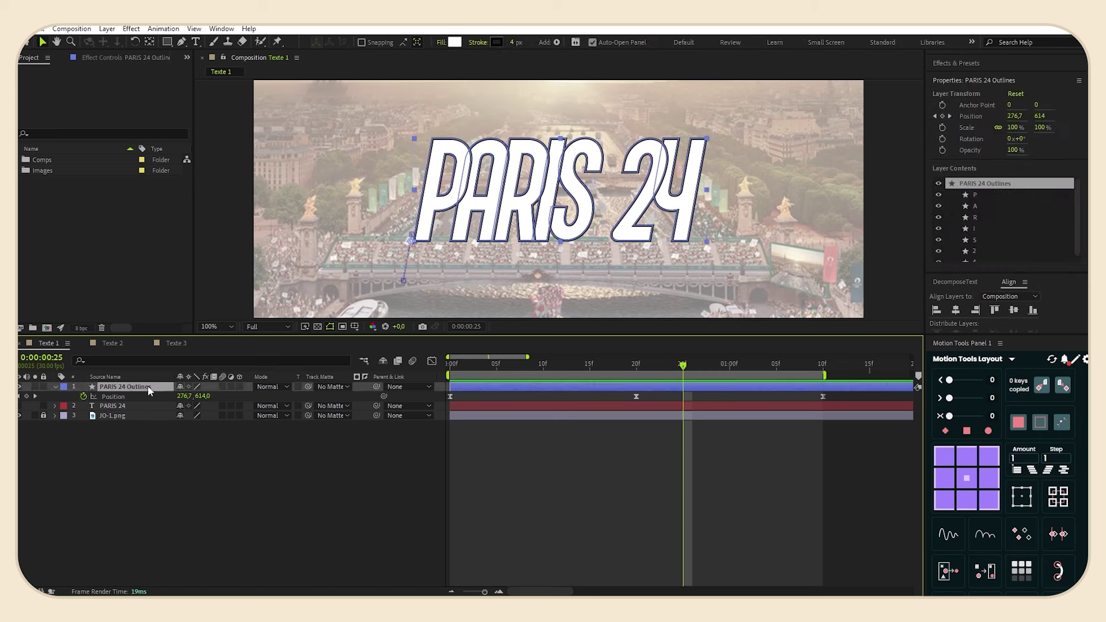
key(ctrl+d)
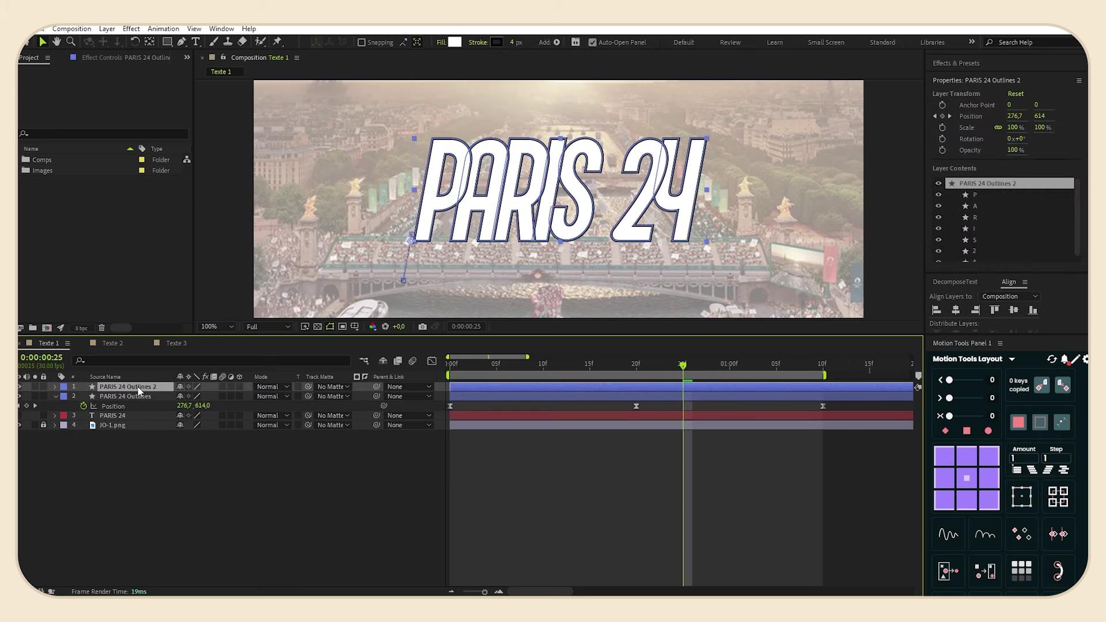
drag(131, 388, 147, 406)
click(455, 44)
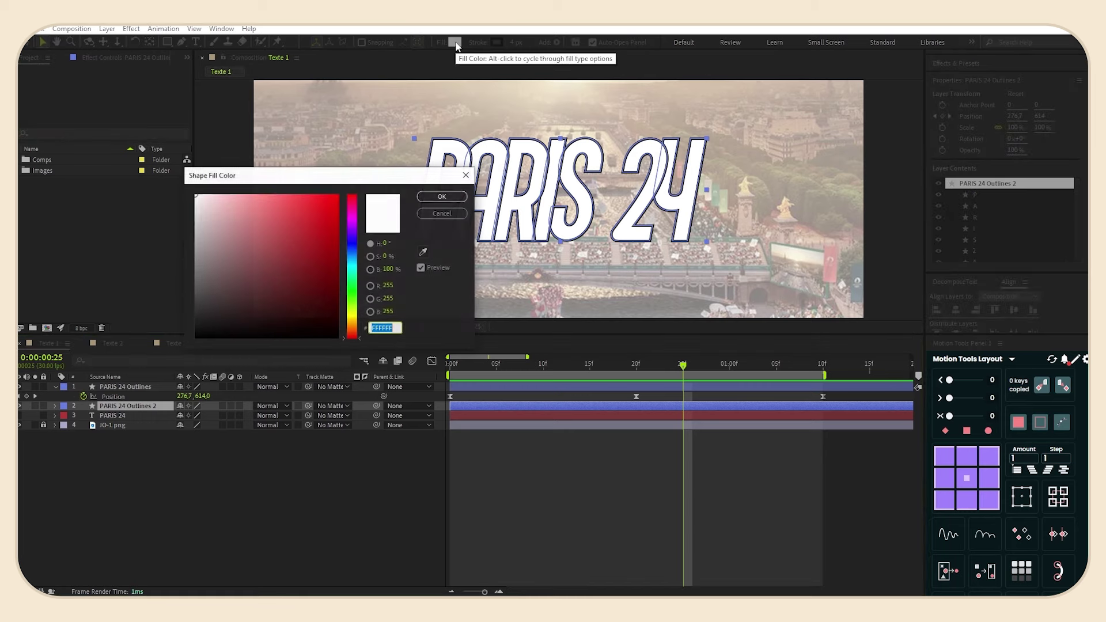
click(353, 248)
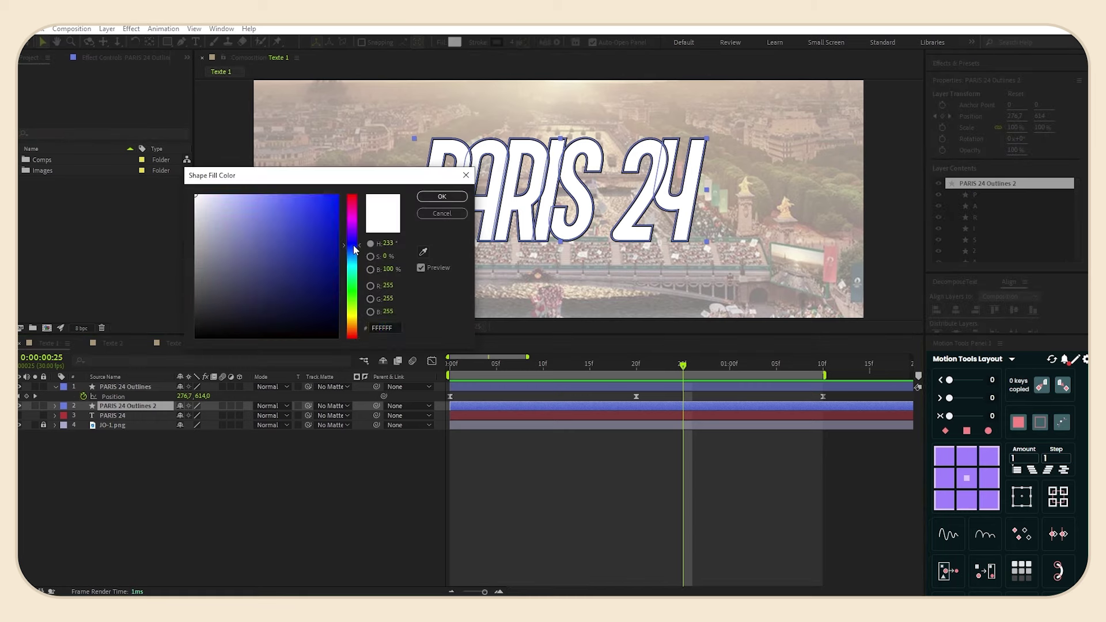
click(336, 211)
click(442, 197)
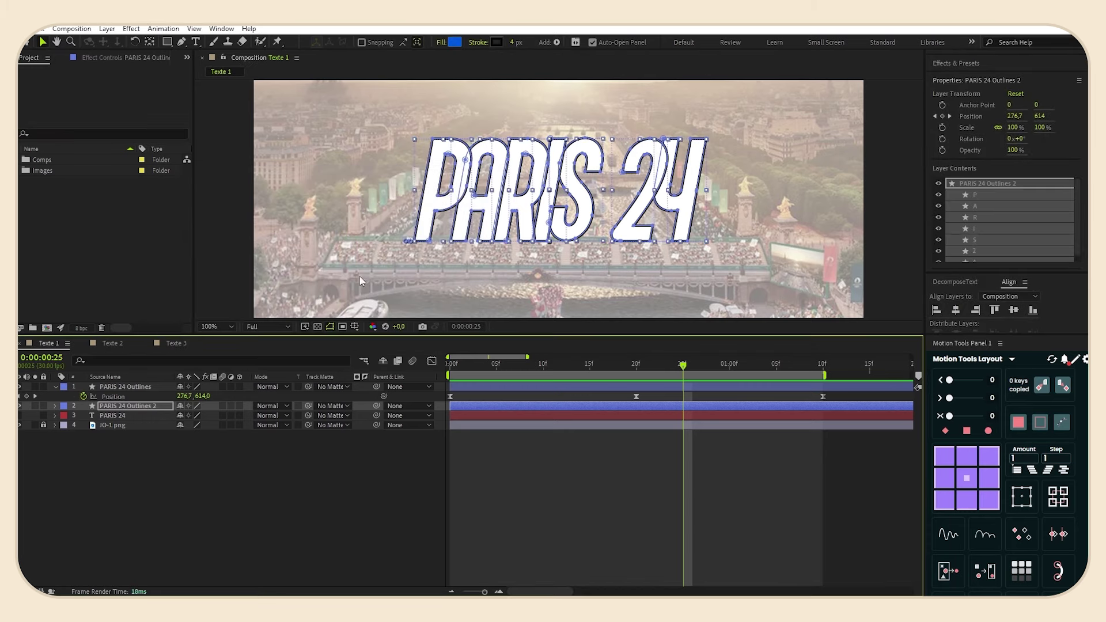
Offset the blue outlines copy by setting its Anchor Point to -13, 0.
click(55, 405)
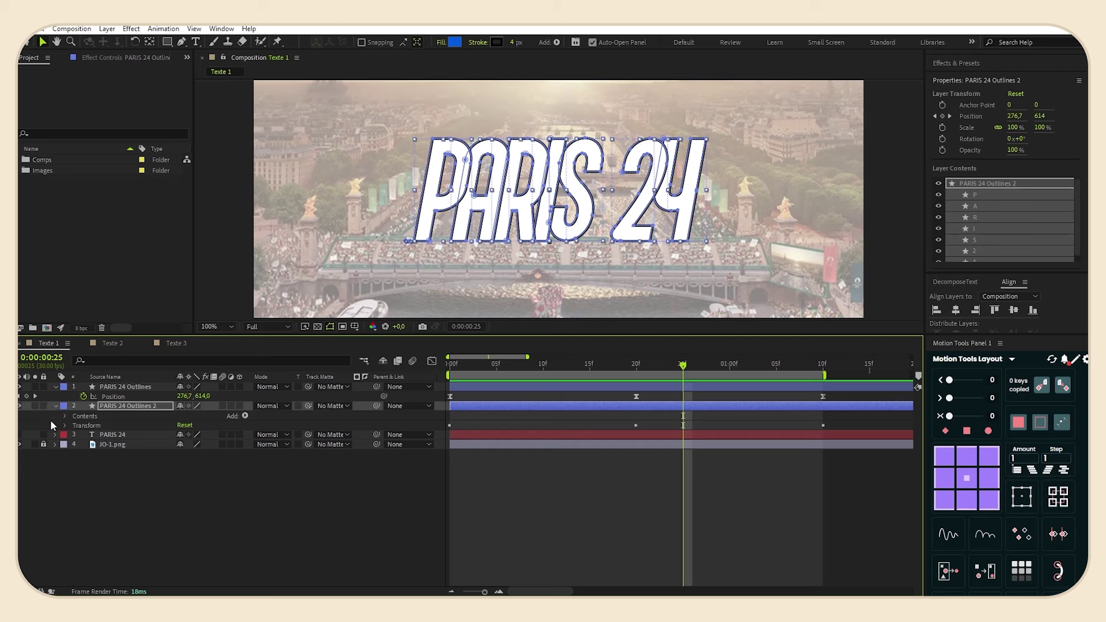
click(64, 426)
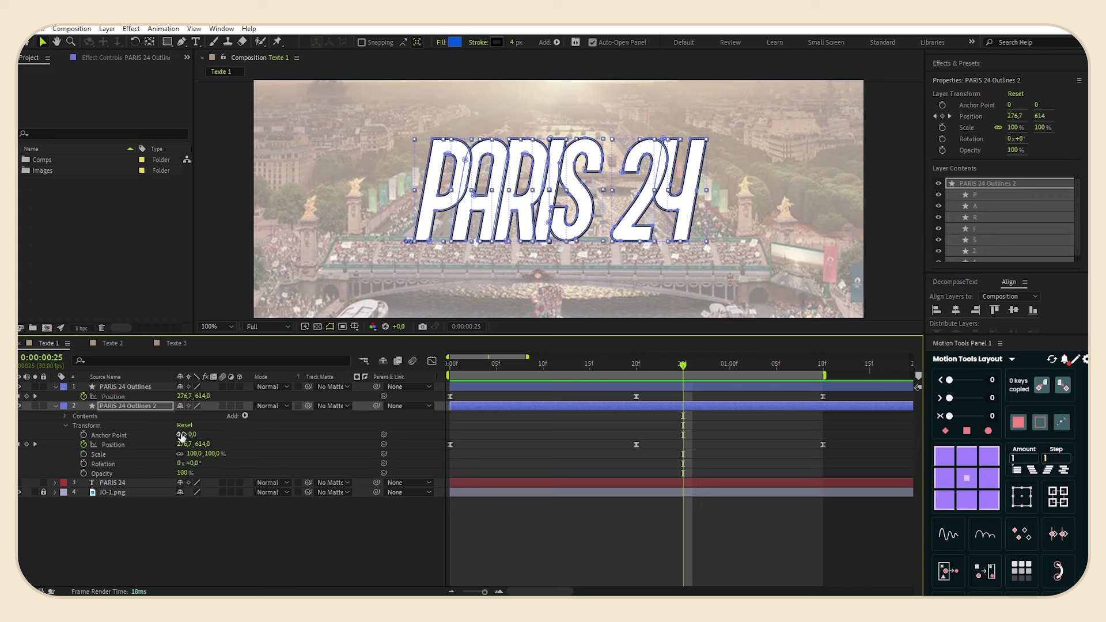
drag(181, 435, 115, 435)
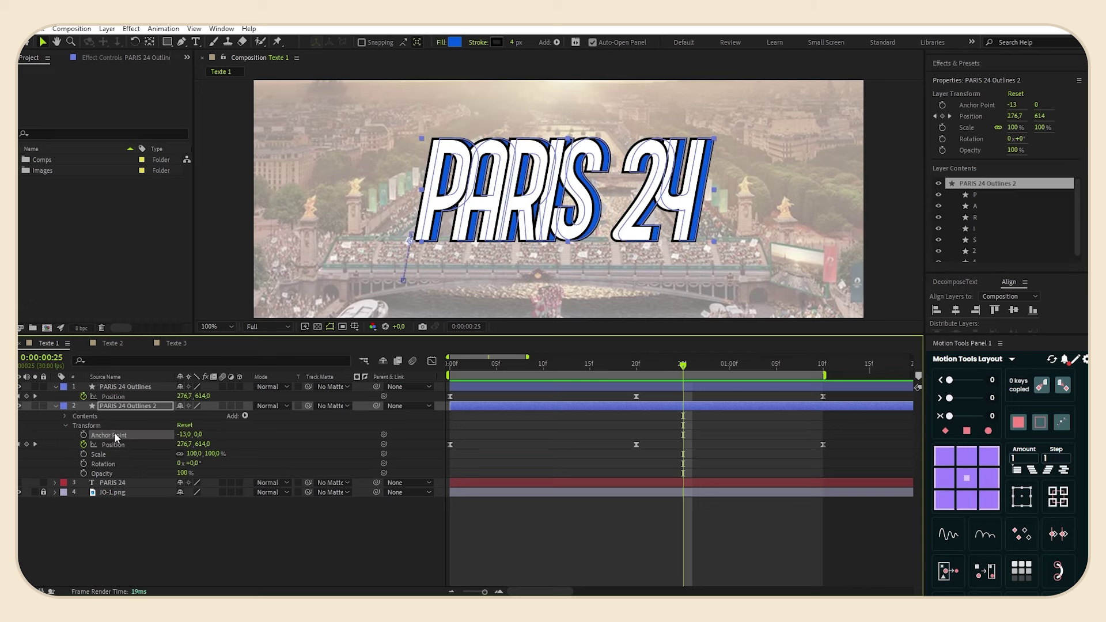
Duplicate the blue outlines layer, placing the copy beneath it, and set the copy's fill color to red FE2249.
click(129, 407)
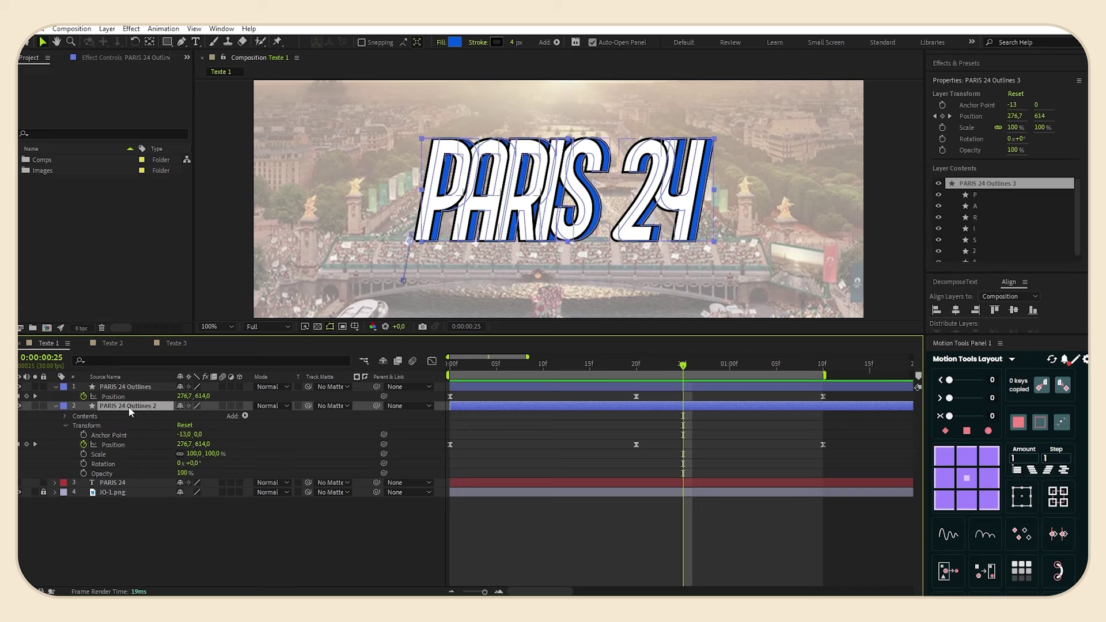
key(ctrl+d)
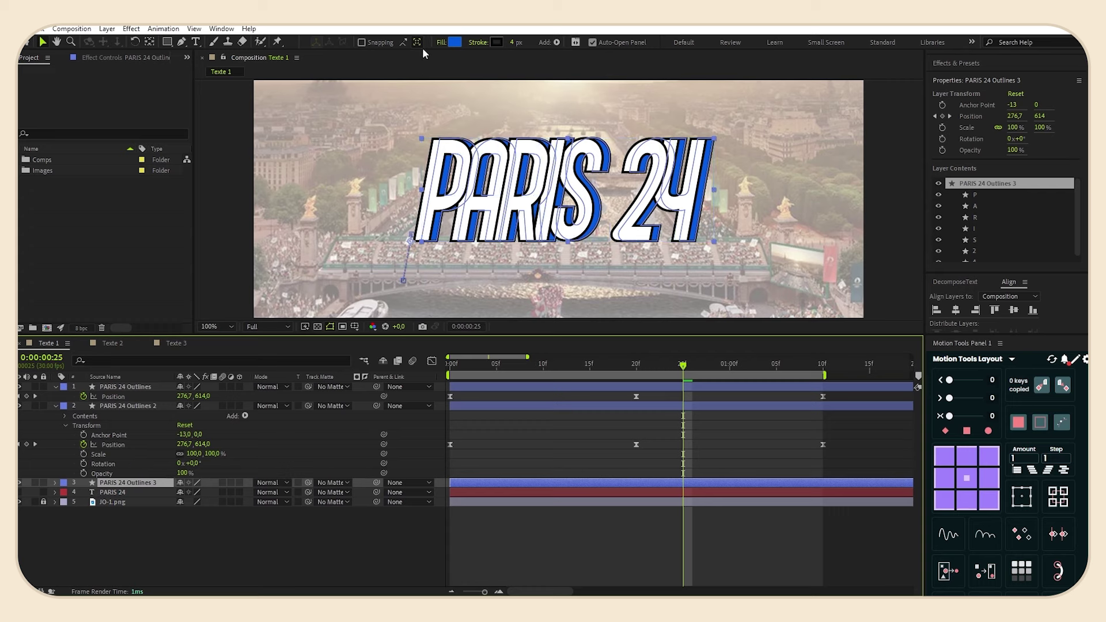
click(455, 42)
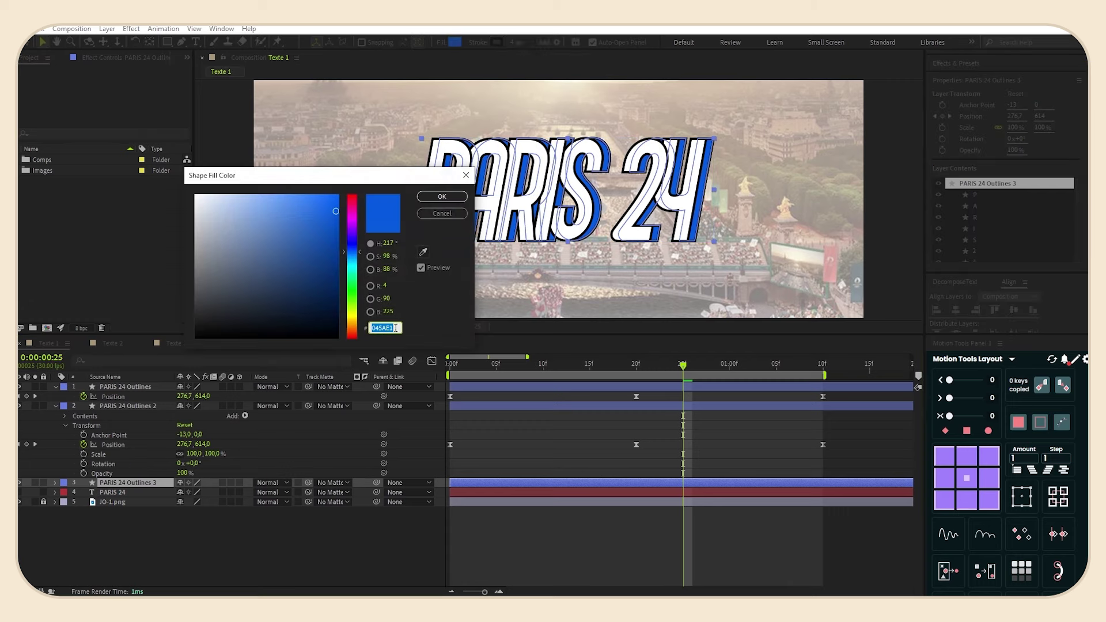
key(Return)
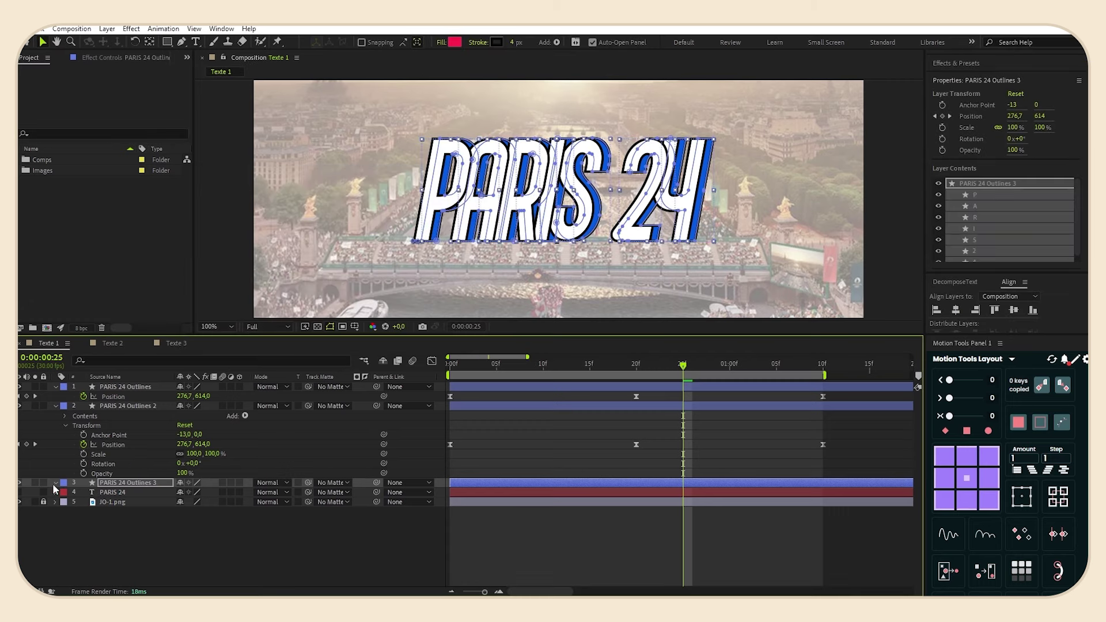
Set the red outlines layer's Anchor Point to -26, 0 and collapse the properties of the blue and red layers.
click(56, 483)
click(65, 503)
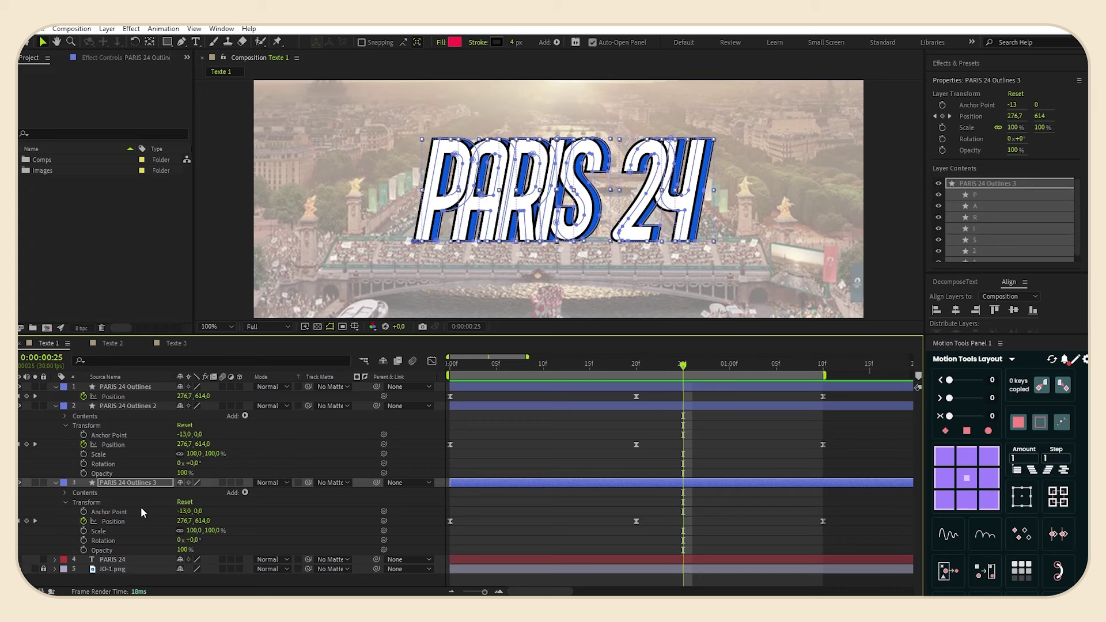
drag(180, 511, 174, 511)
click(55, 406)
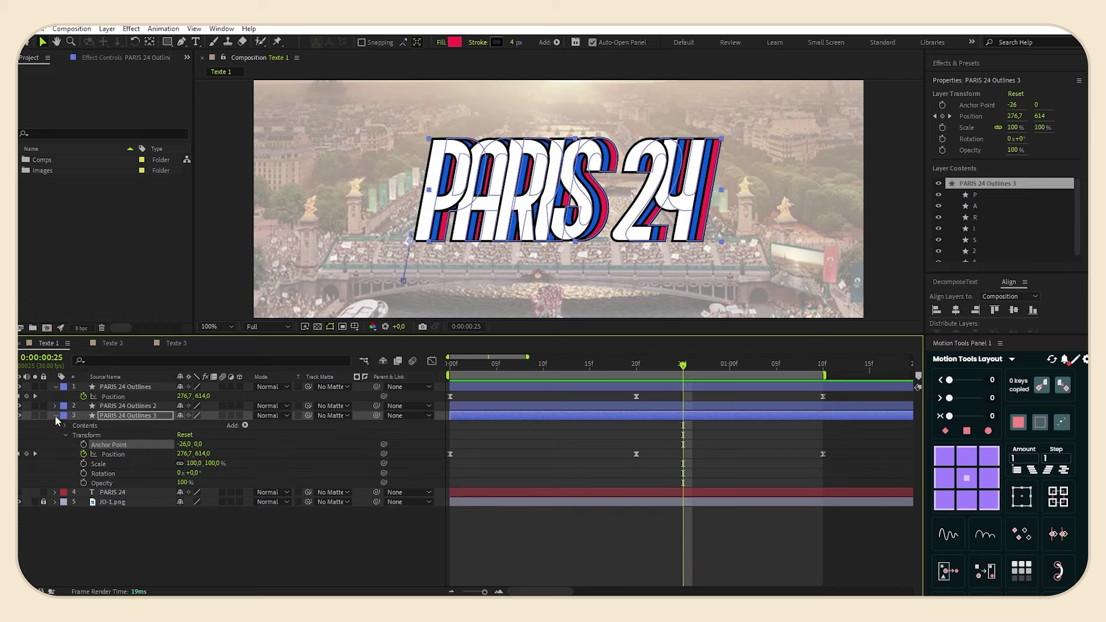
click(55, 416)
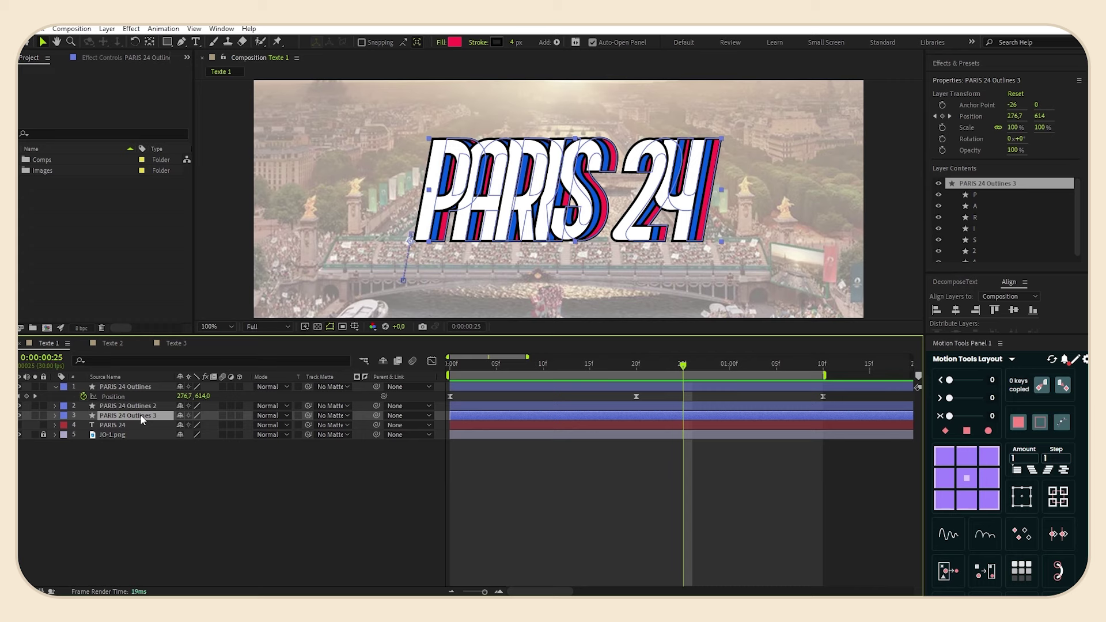
Duplicate the red outlines layer, place the copy beneath it, and set its fill color to grey A9A9A9.
key(ctrl+d)
drag(140, 415, 139, 429)
click(454, 43)
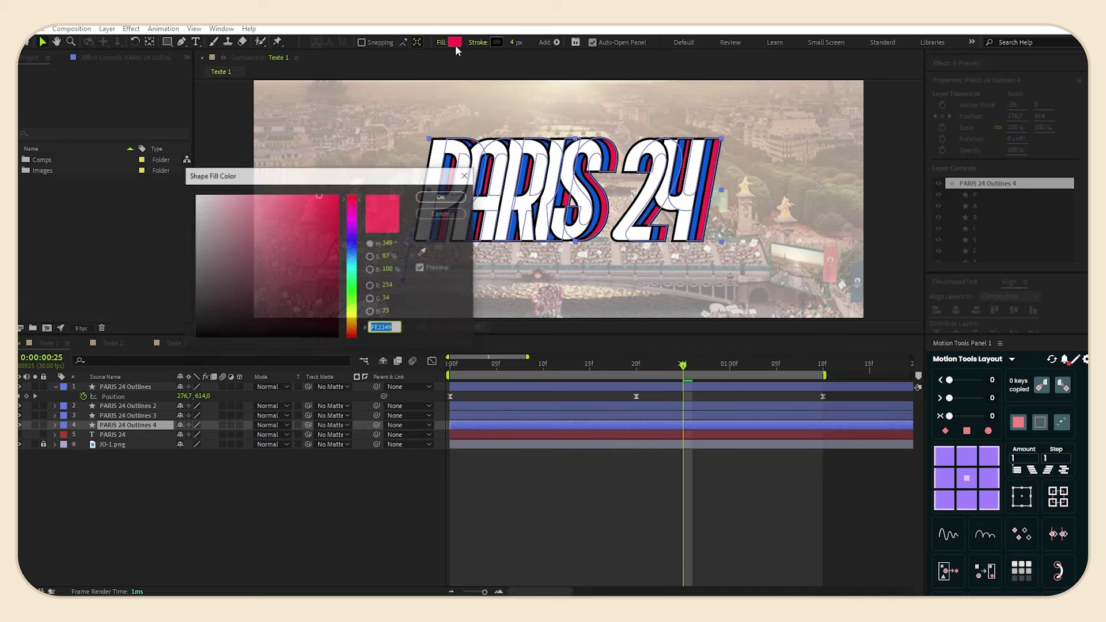
text(FFFFFF)
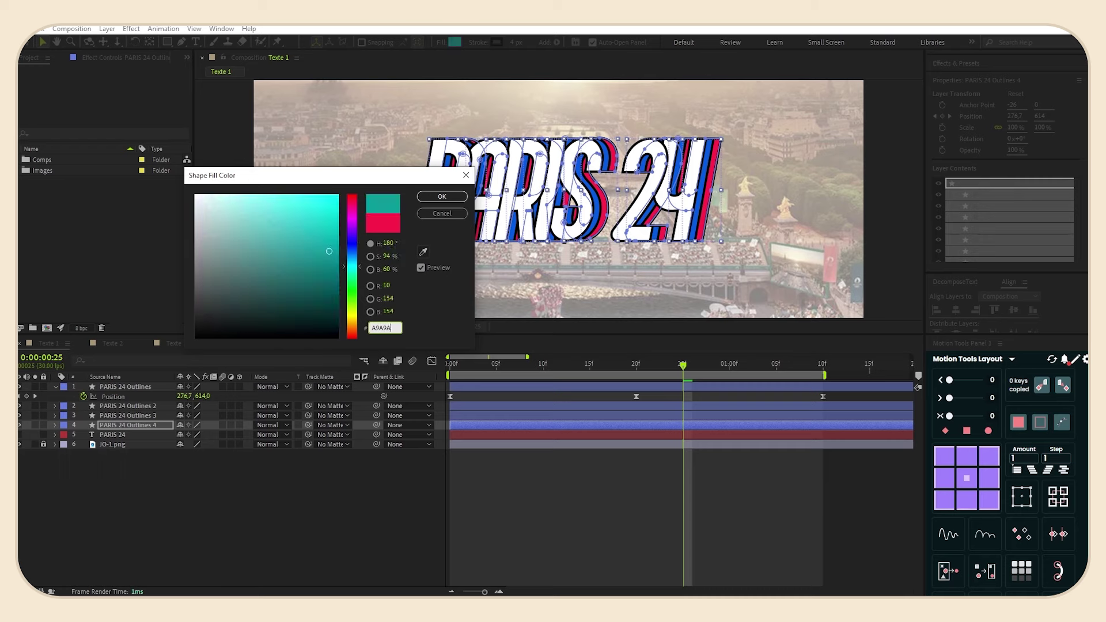
click(433, 198)
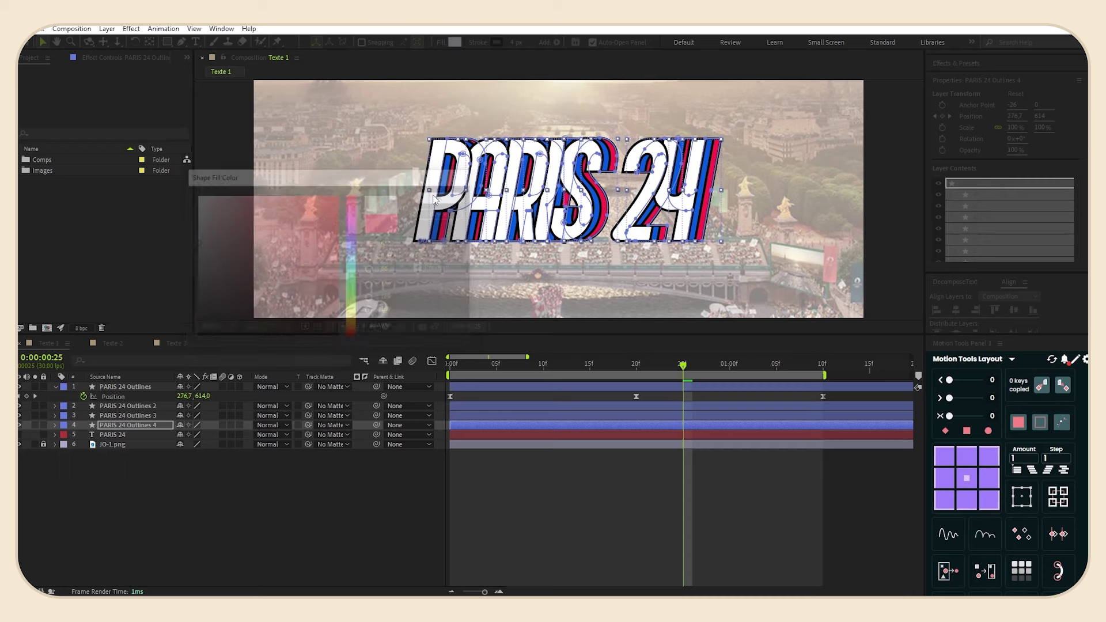
Offset the grey outlines layer by setting its Anchor Point to -38, 0.
click(55, 425)
click(65, 445)
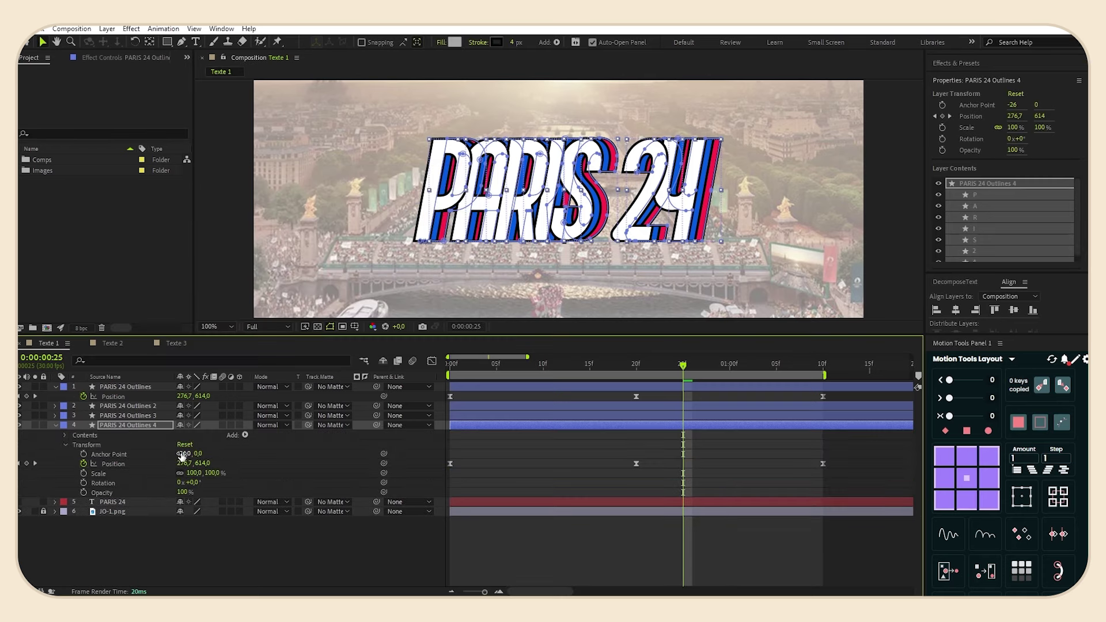
click(127, 416)
Duplicate the grey outlines layer, place the copy beneath it, and set its fill color to black 000000.
click(130, 426)
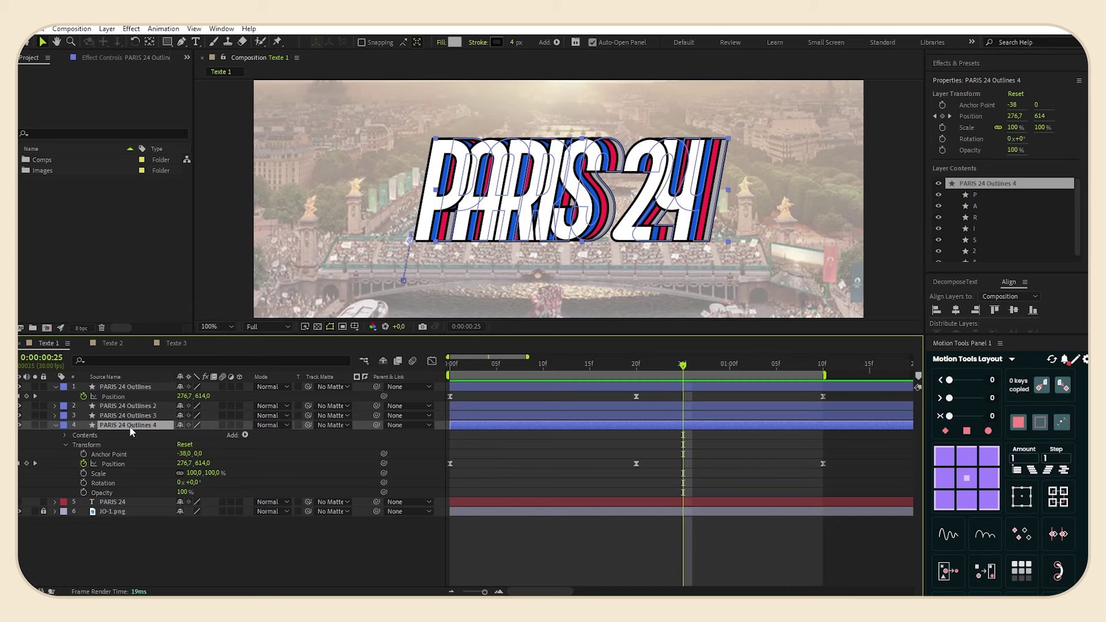
key(ctrl+d)
drag(130, 427, 127, 505)
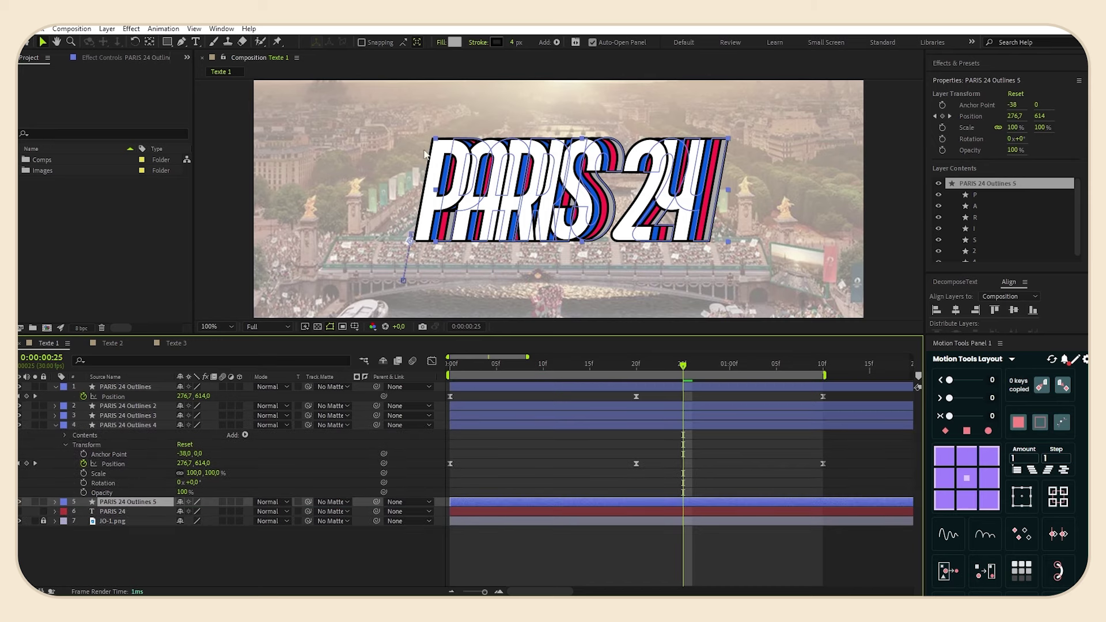
click(455, 43)
drag(228, 255, 112, 373)
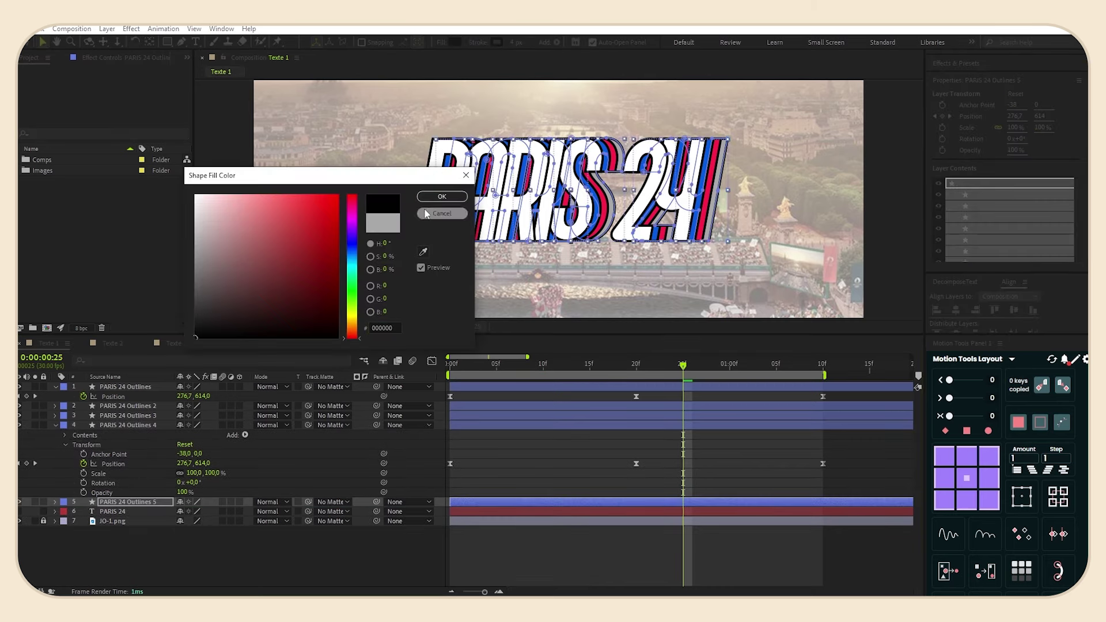
click(431, 198)
Offset the black outlines layer by setting its Anchor Point to -46, 0.
click(55, 502)
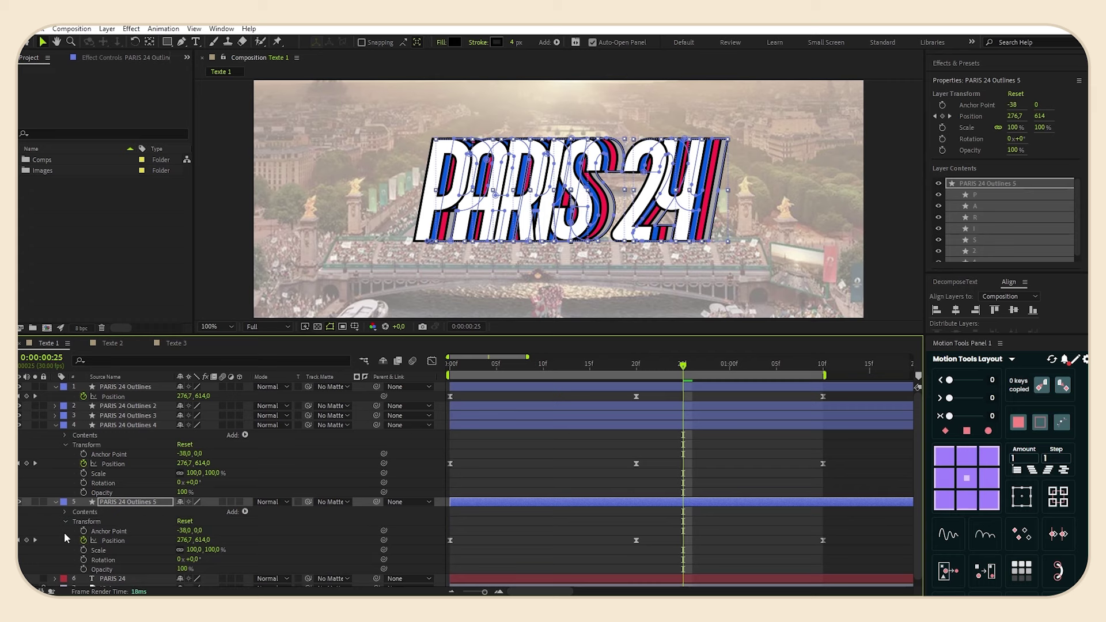
click(182, 531)
text(-45)
key(Return)
click(138, 521)
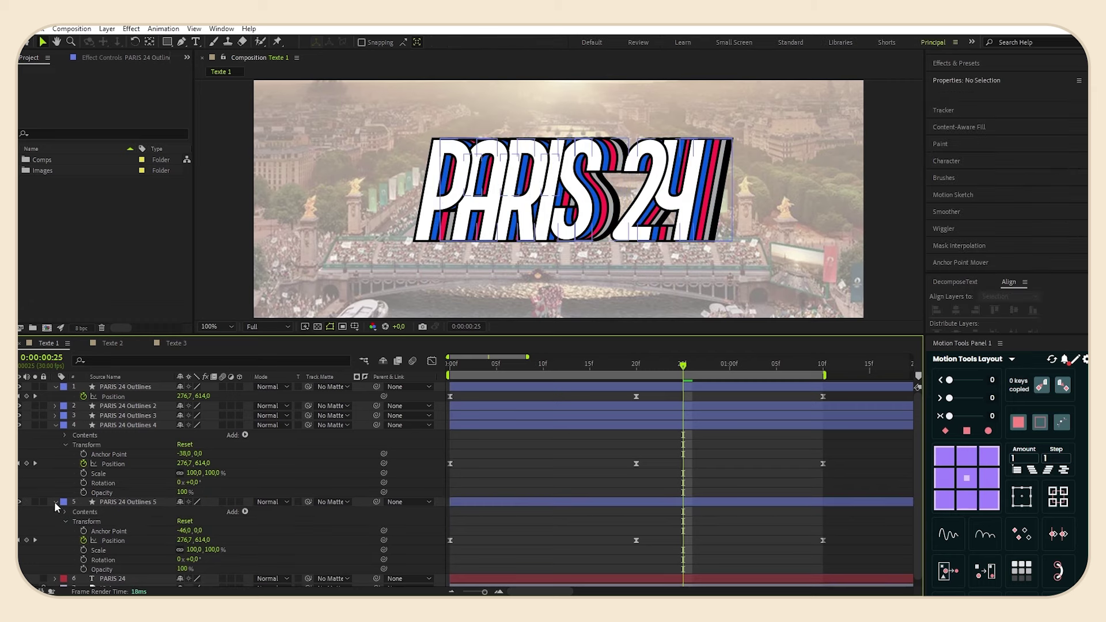
Collapse the properties of the outlines layers and preview the layered PARIS 24 animation from the start.
click(55, 502)
click(55, 424)
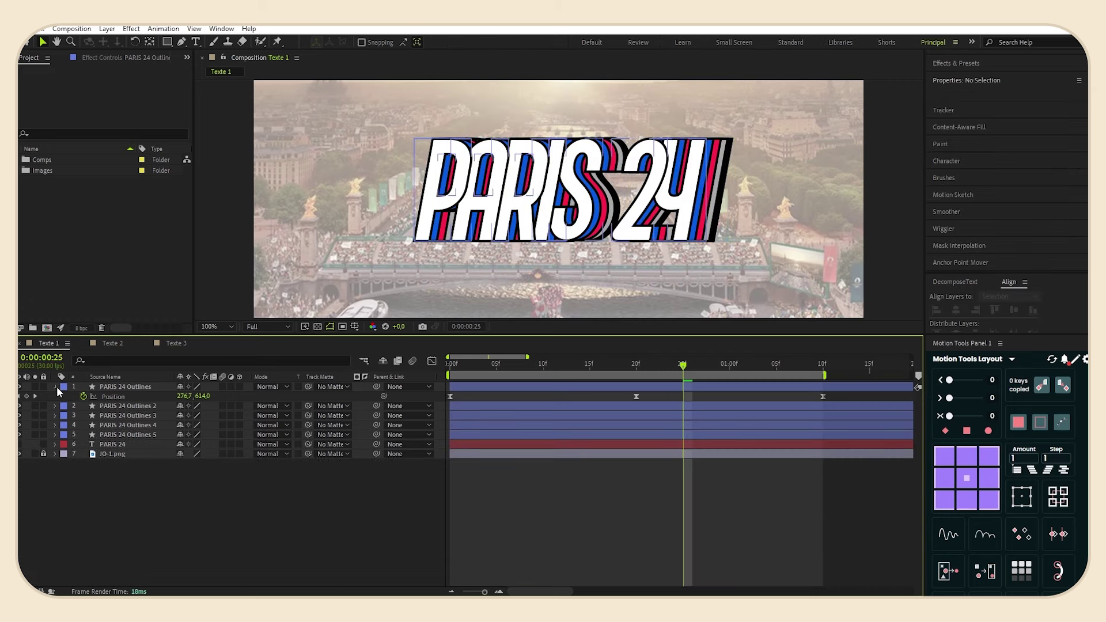
click(54, 387)
drag(682, 367, 401, 400)
key(space)
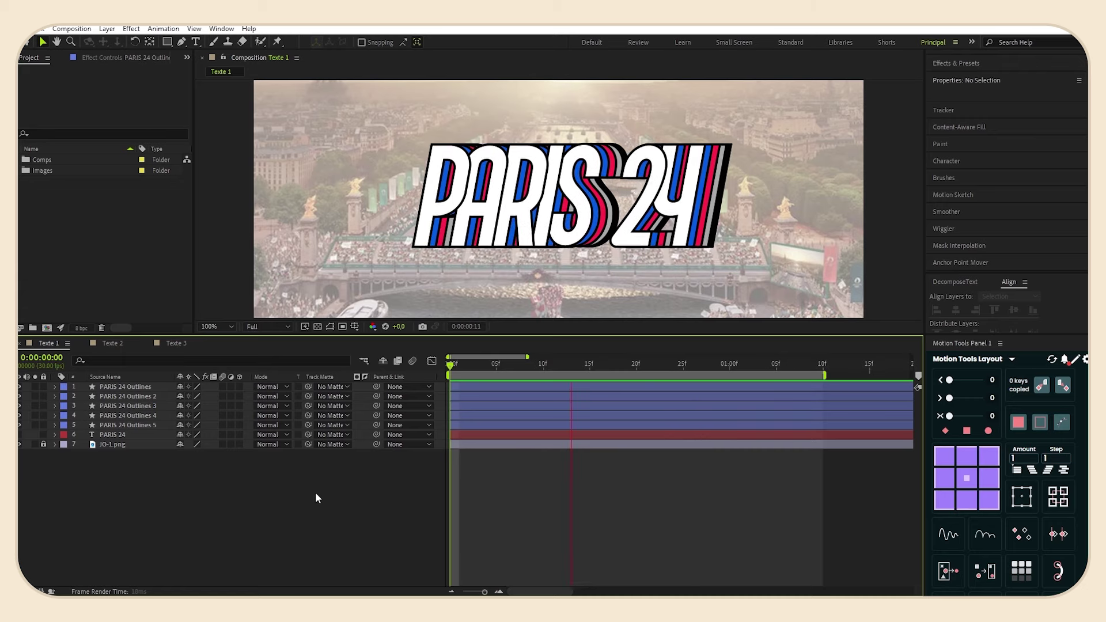
key(space)
Stagger all five PARIS 24 outlines layers in sequence with a 2-frame offset between each.
click(136, 424)
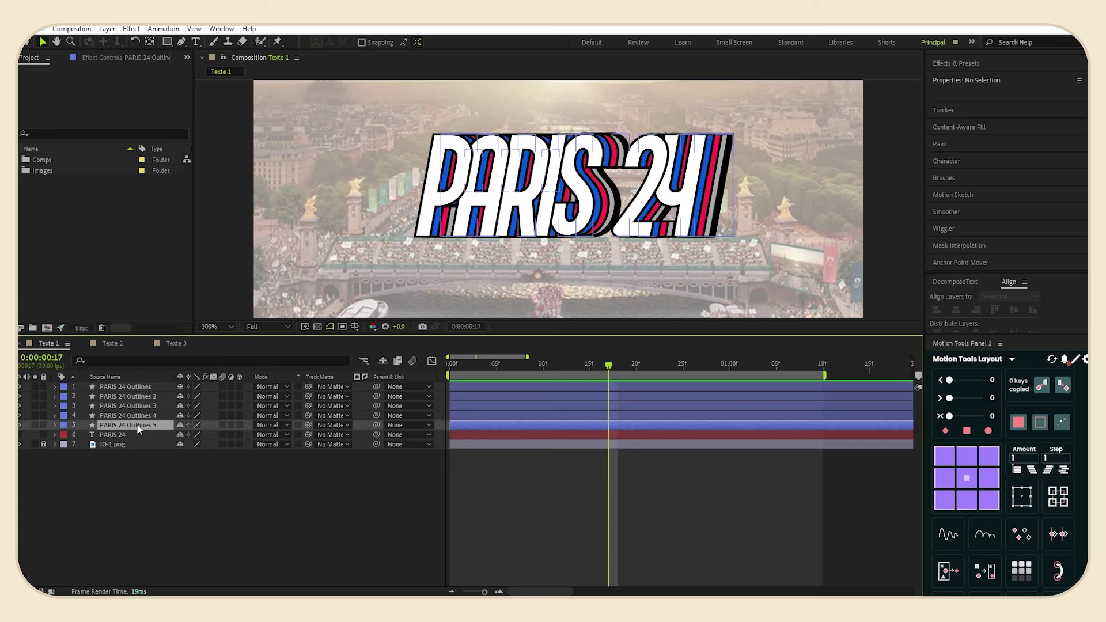
shift+click(136, 387)
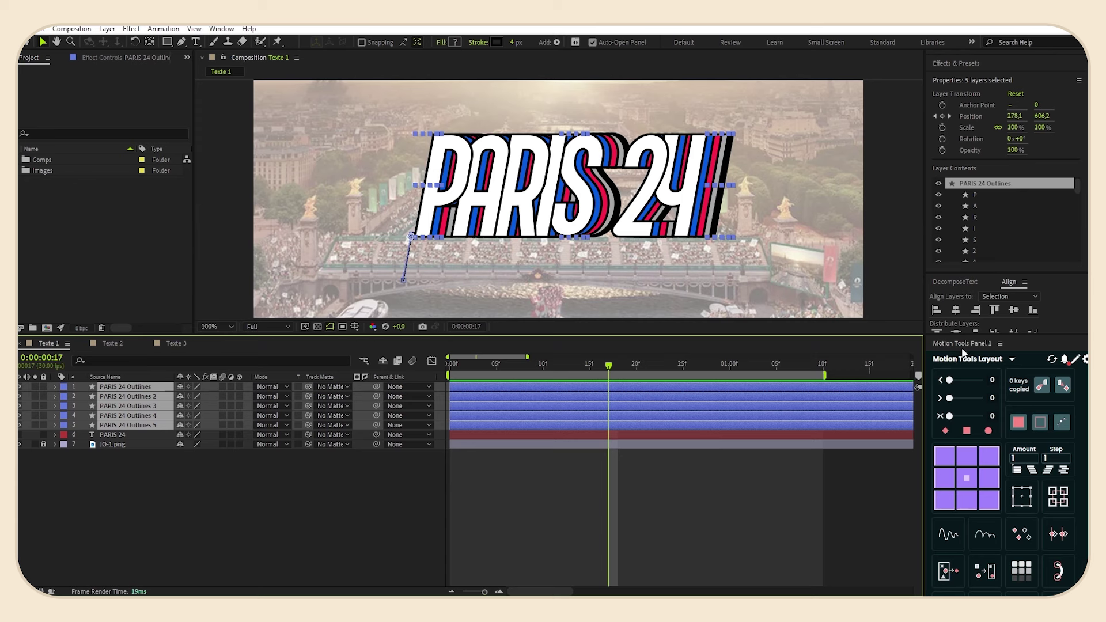
click(1027, 459)
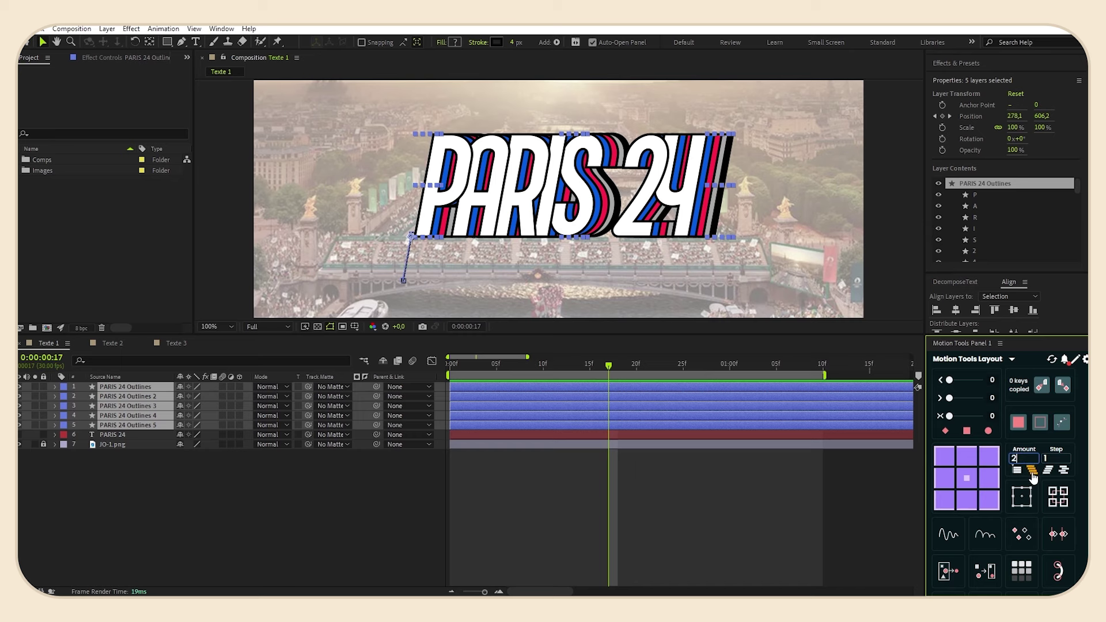
click(1032, 470)
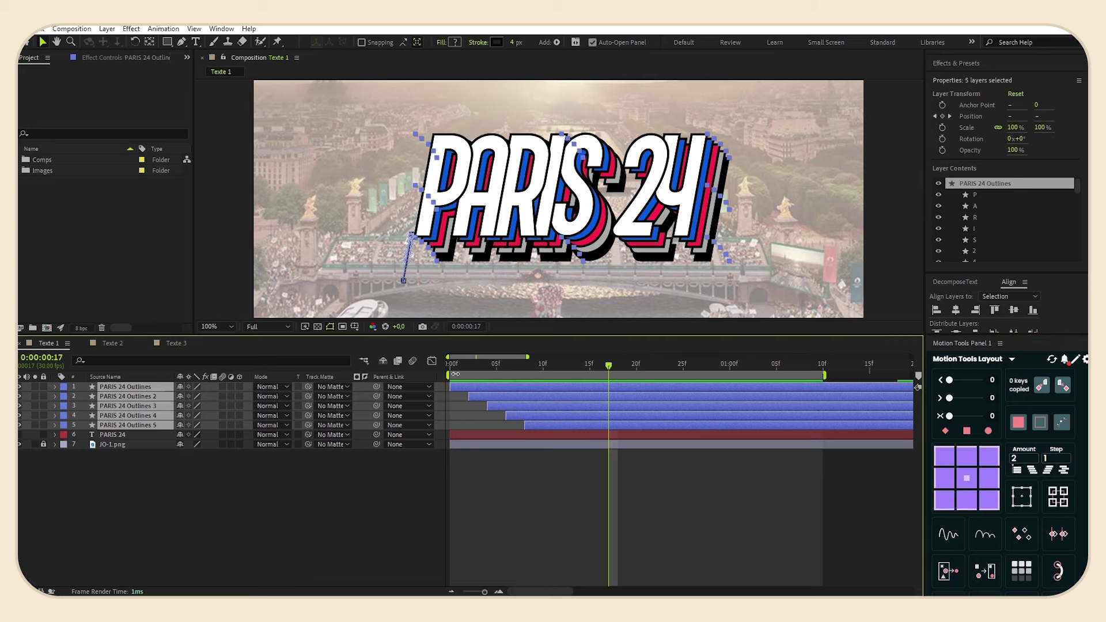
Move the work area to start at 0:00:00:08 and preview the staggered animation from there.
drag(455, 375, 530, 375)
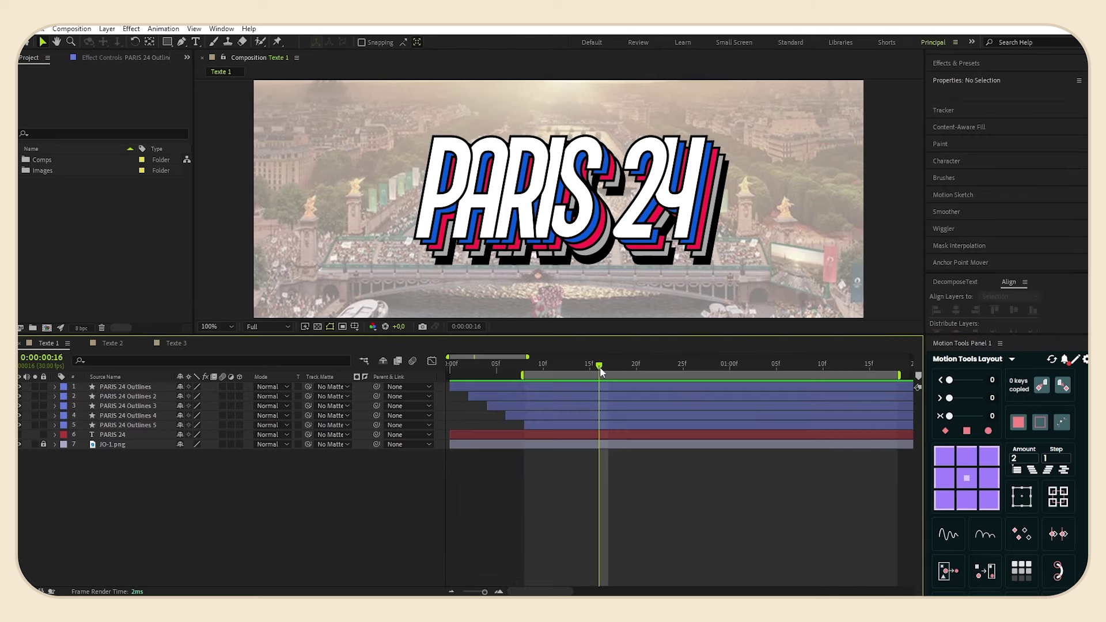
drag(602, 366, 529, 364)
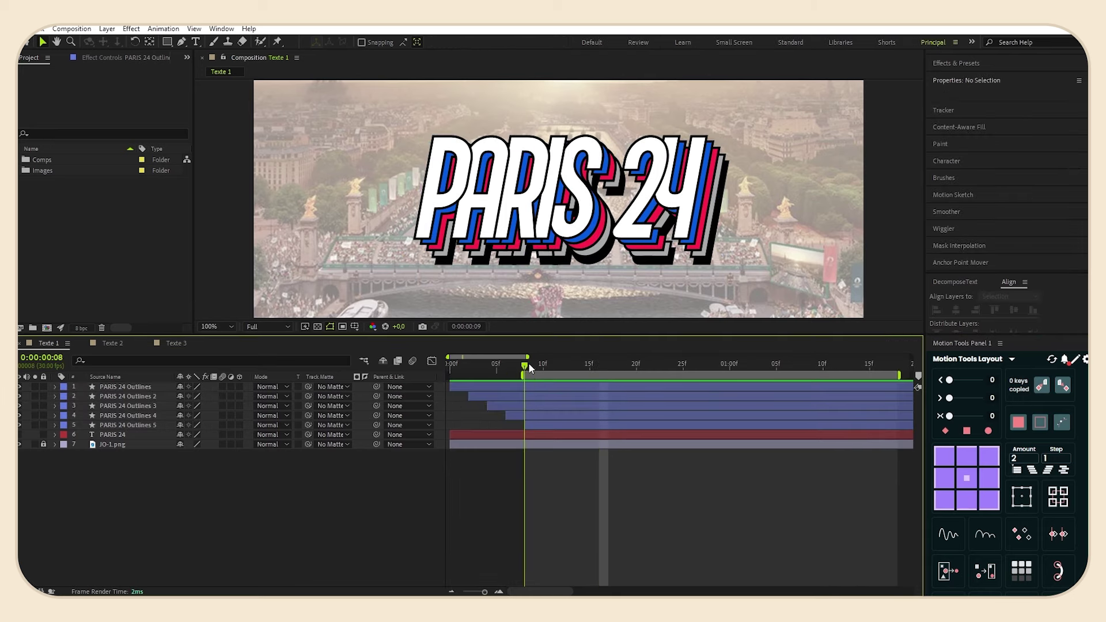
key(space)
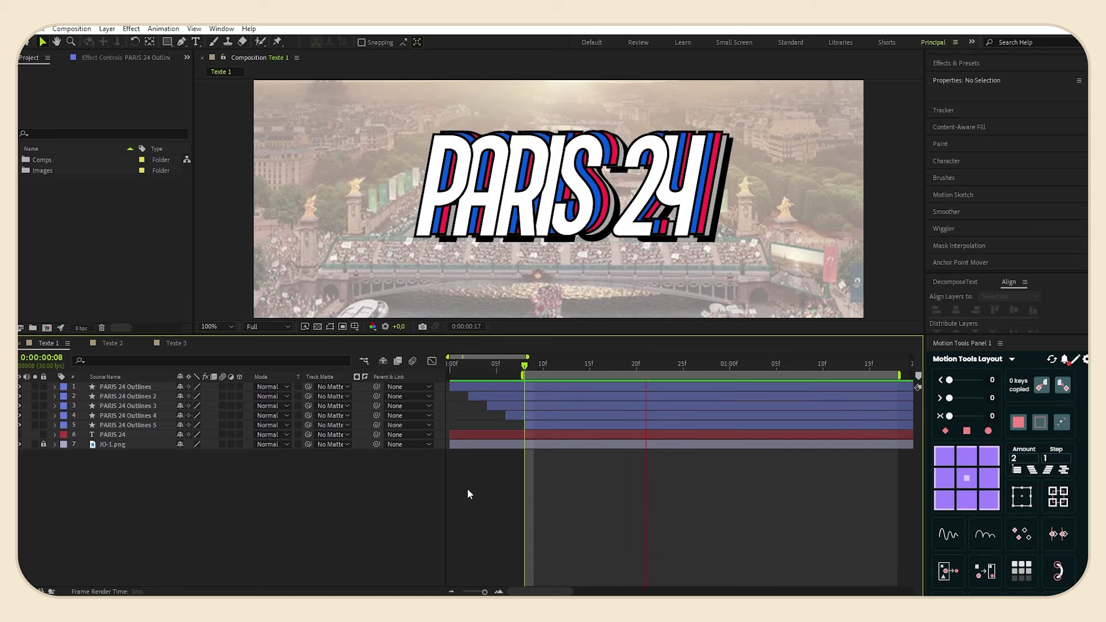
key(space)
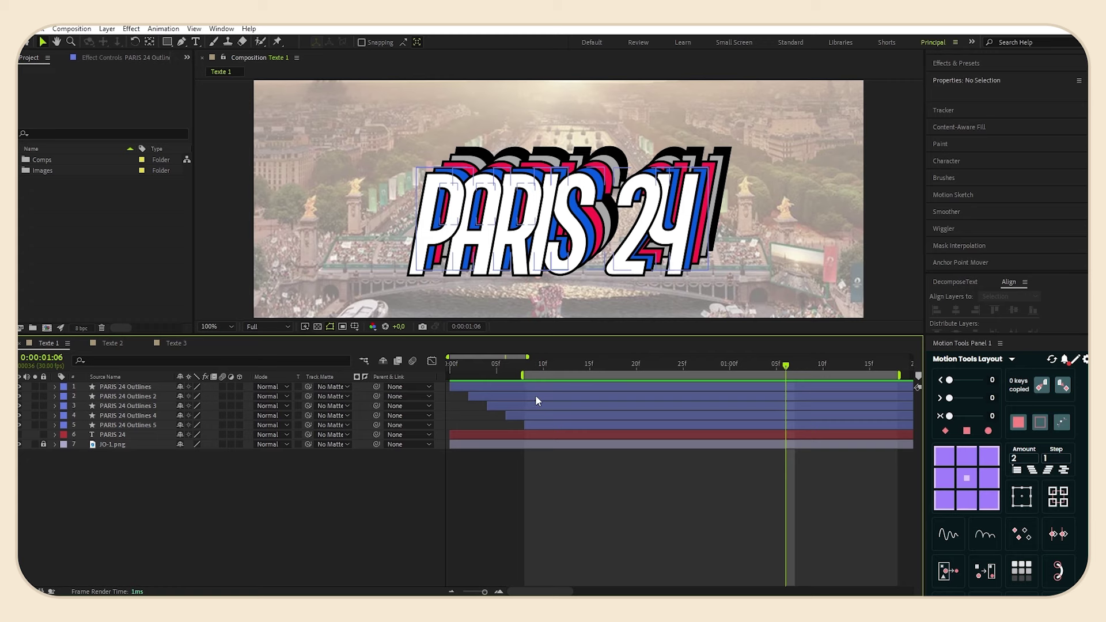
Undo the work area move and the staggering of the outlines layers.
key(ctrl+z)
key(ctrl+z)
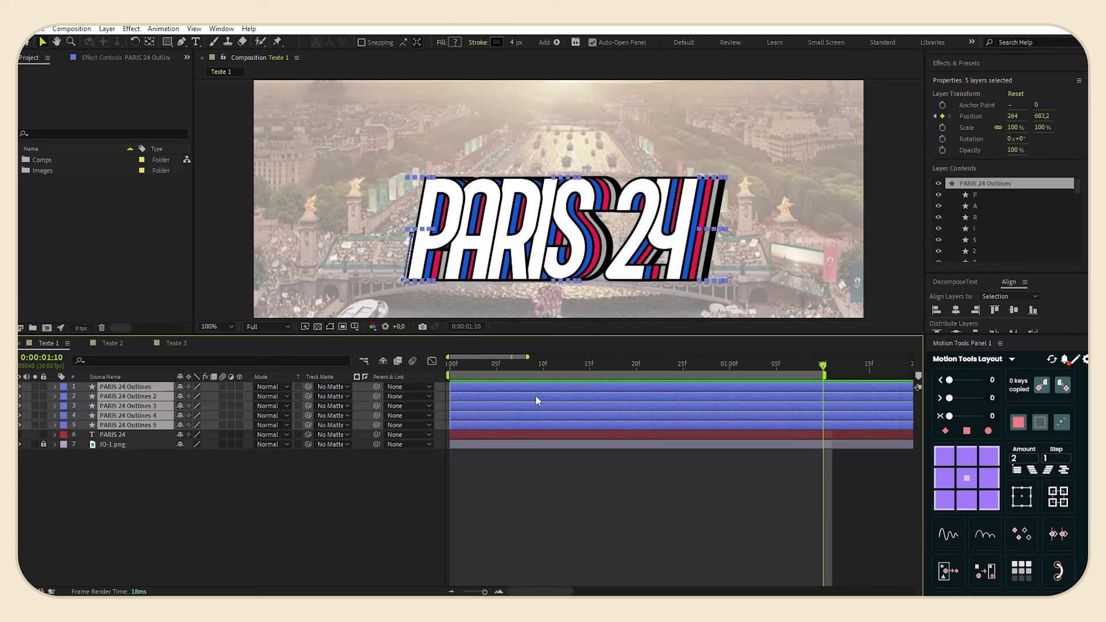
Reveal the Position keyframes of the five outlines layers and delete the last set at 0:00:01:10.
key(u)
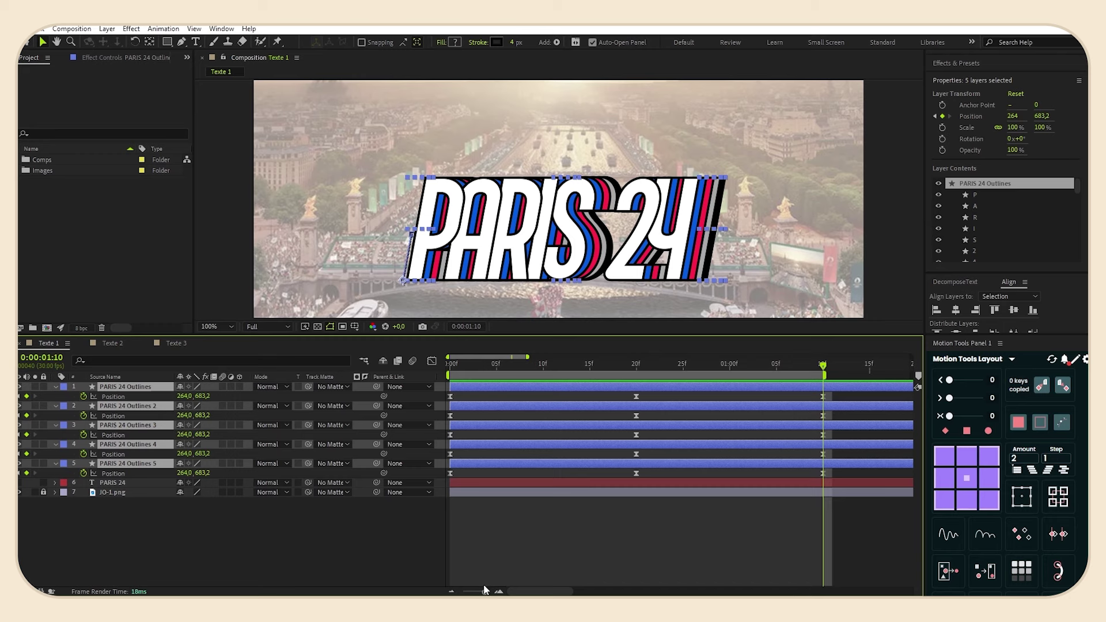
drag(484, 590, 474, 592)
drag(572, 474, 529, 393)
key(Delete)
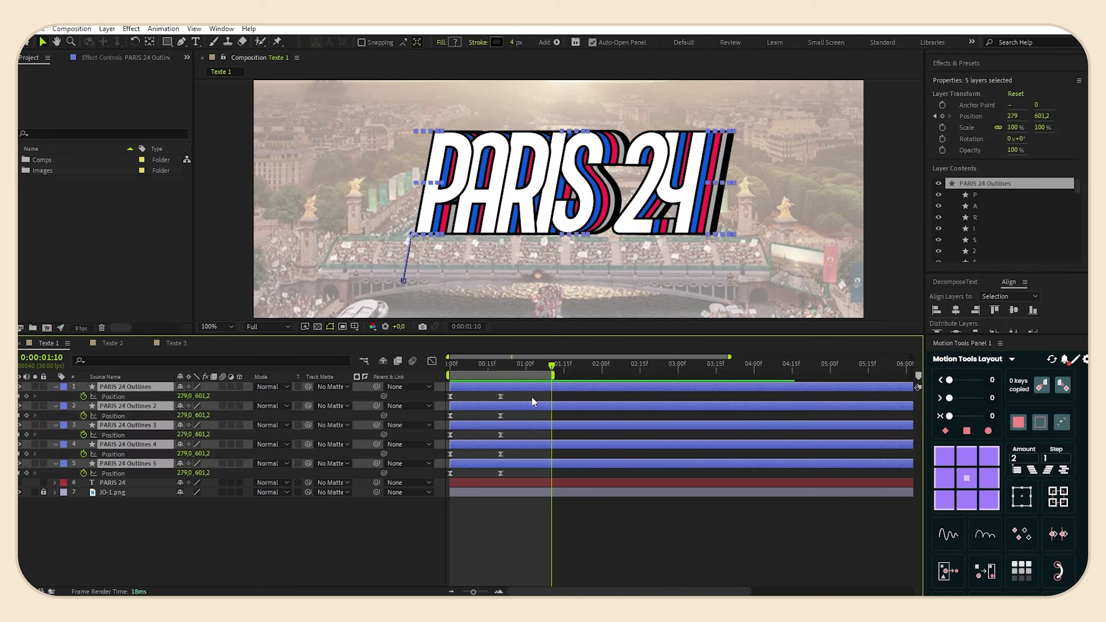
Copy the remaining Position keyframes of all five outlines layers and paste them at 0:00:01:10 and 0:00:02:20.
drag(525, 476, 439, 394)
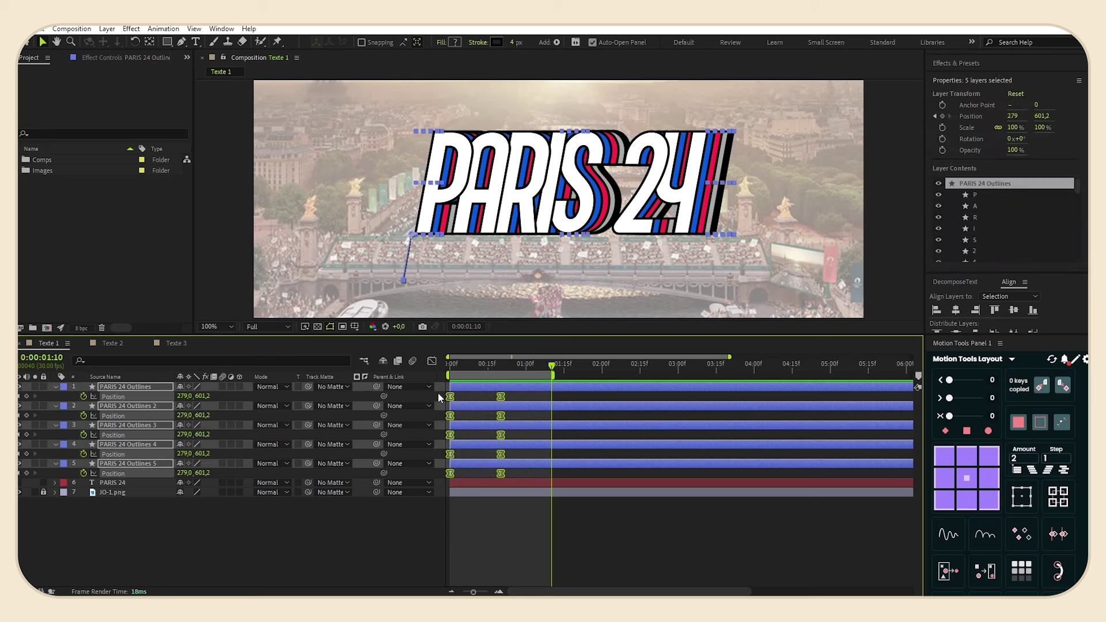
key(ctrl+c)
key(ctrl+v)
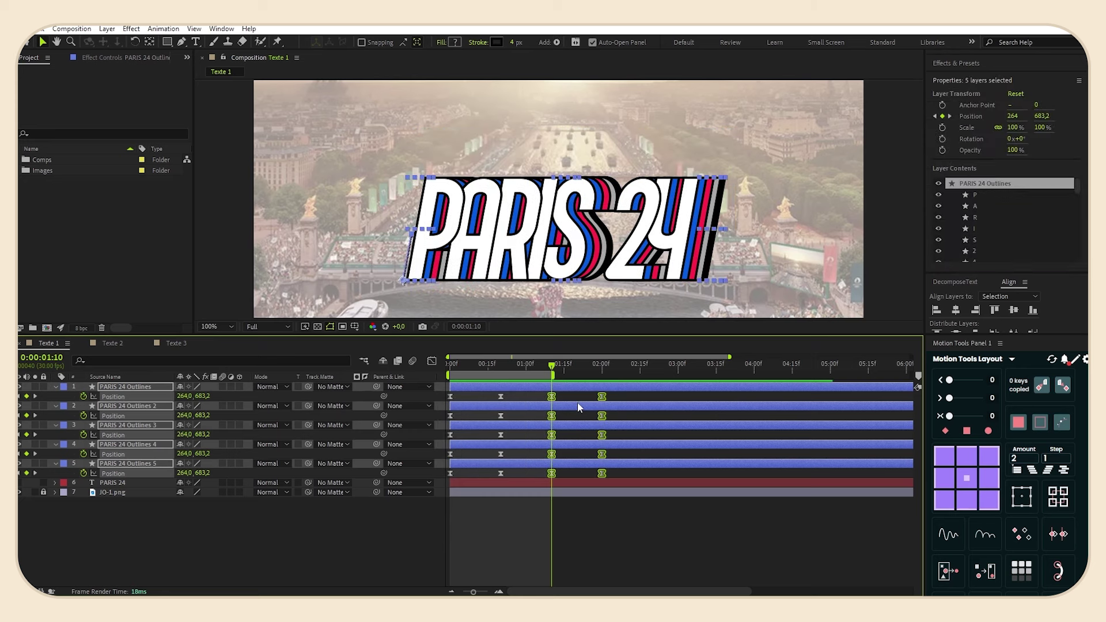
drag(552, 364, 644, 367)
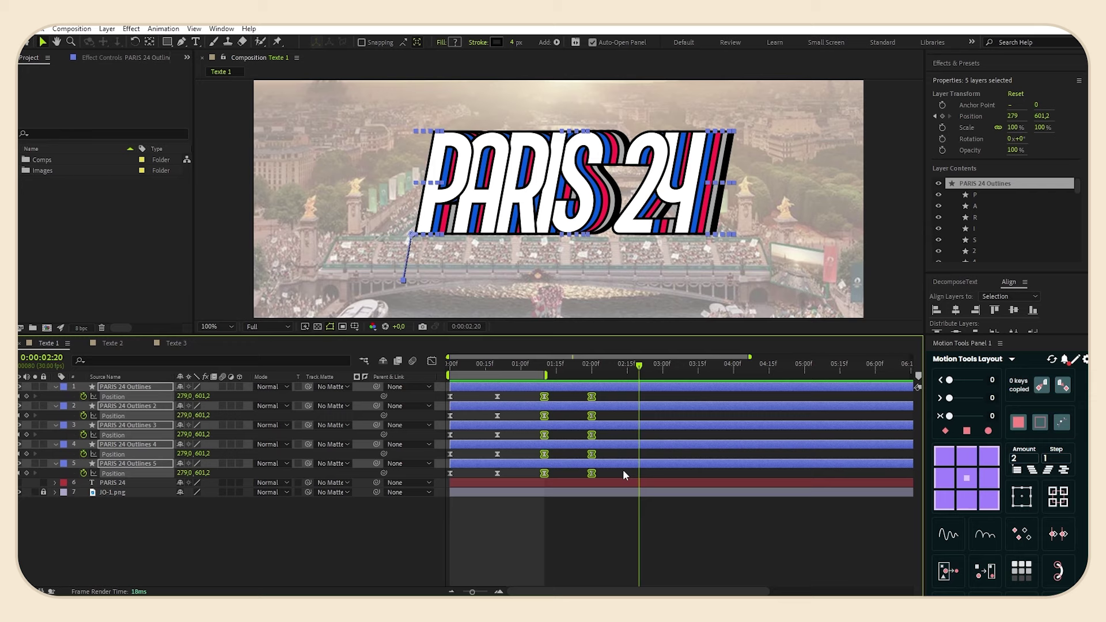
key(ctrl+v)
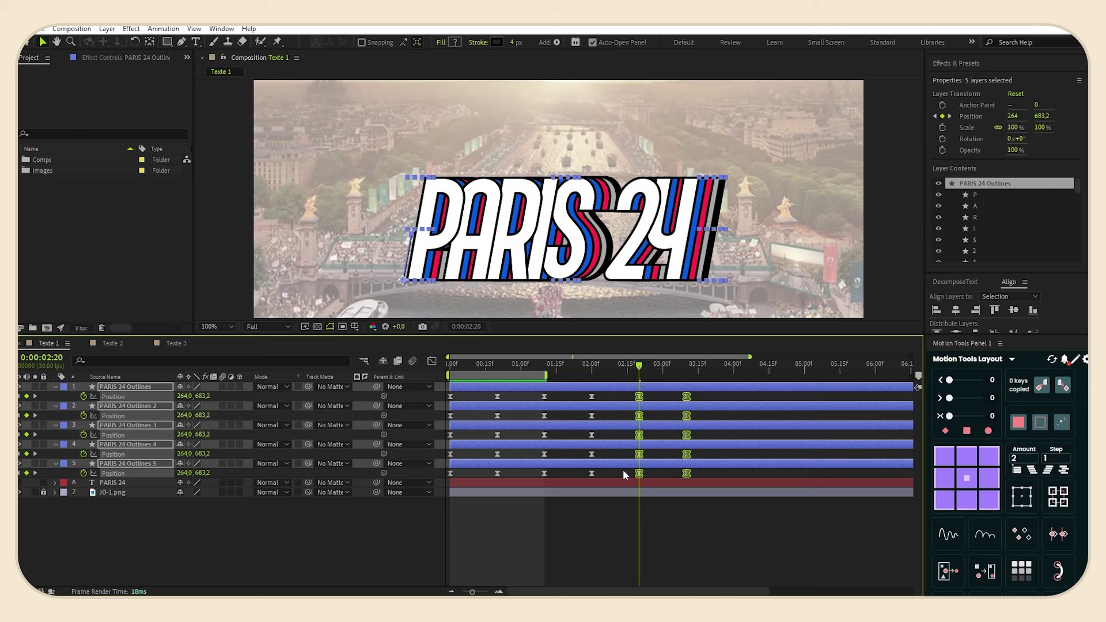
Extend the work area to the last Position keyframes and preview the repeated animation from the start.
key(F2)
drag(546, 375, 452, 365)
key(space)
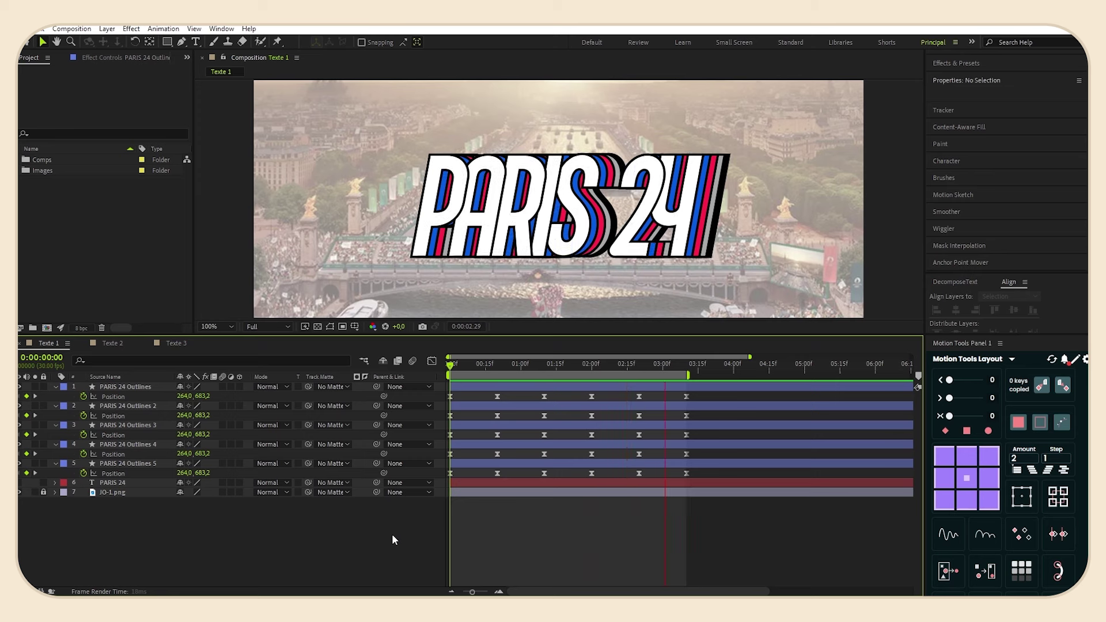
key(space)
Offset the five outlines layers with the extended keyframes by 2 frames each, from the top layer down.
click(490, 463)
shift+click(484, 388)
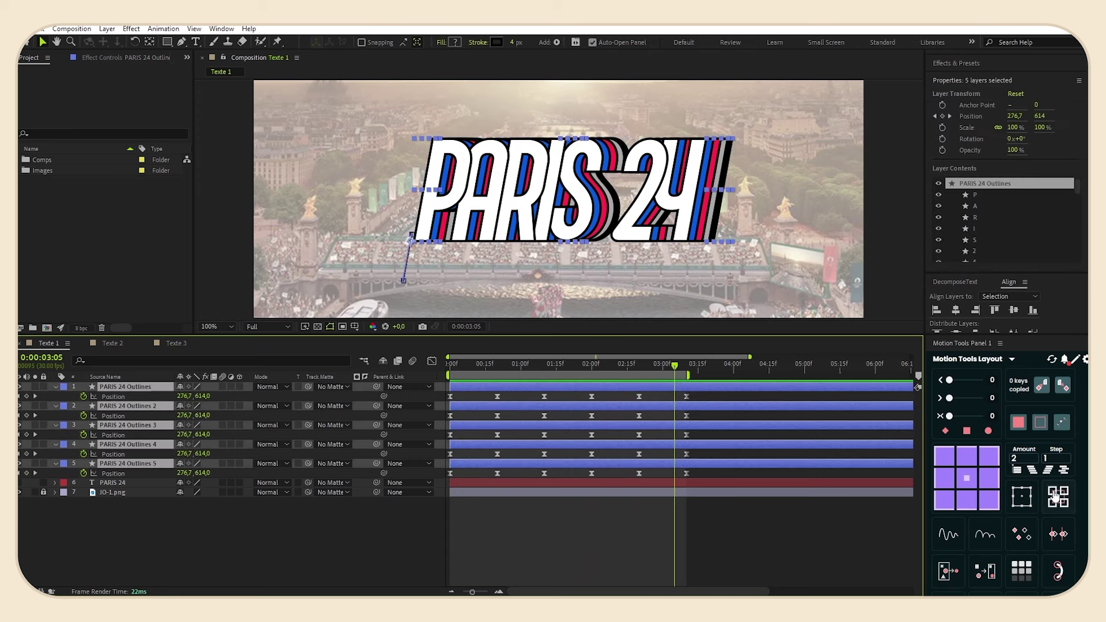
click(1032, 471)
Set the work area from 0:00:01:10 to 0:00:02:20 and preview the staggered loop, including with the whole composition in view.
drag(449, 376, 543, 376)
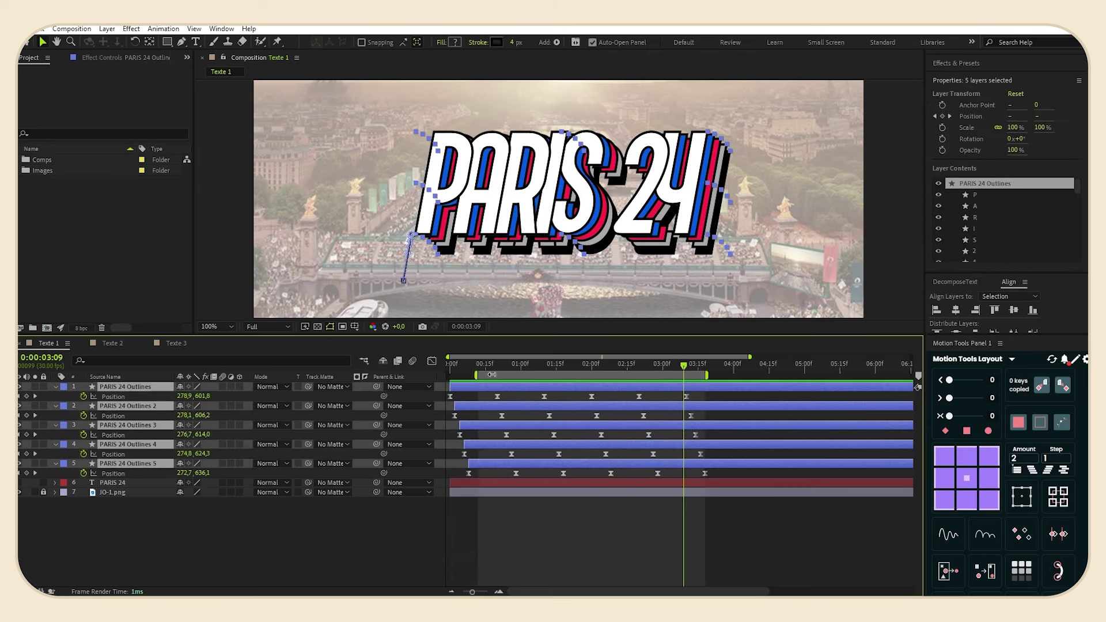
drag(710, 376, 645, 375)
key(shift+Home)
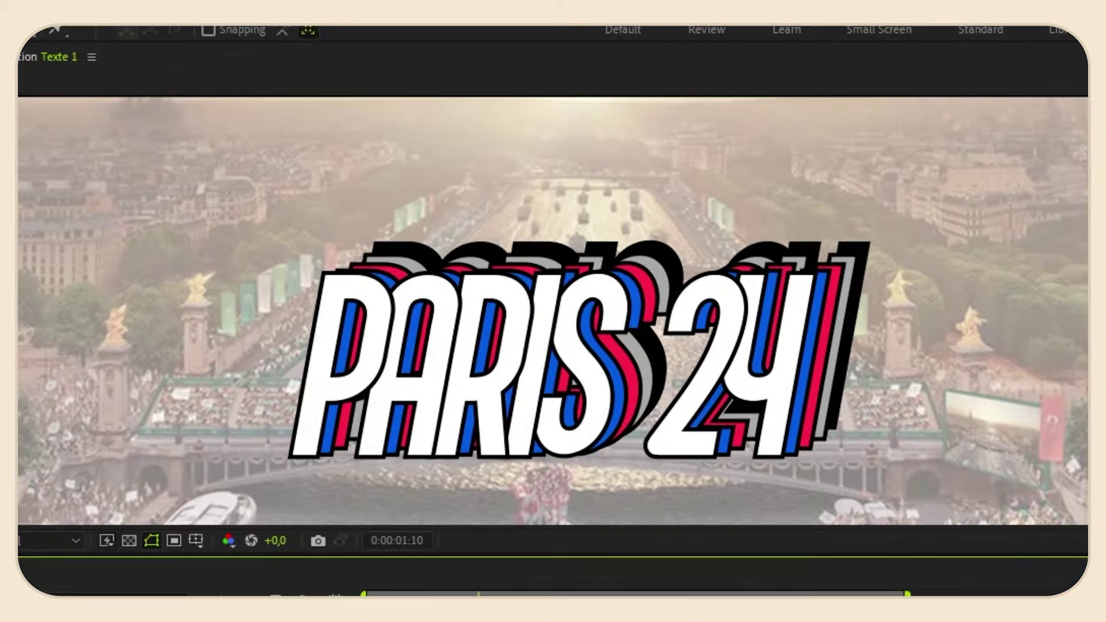
key(space)
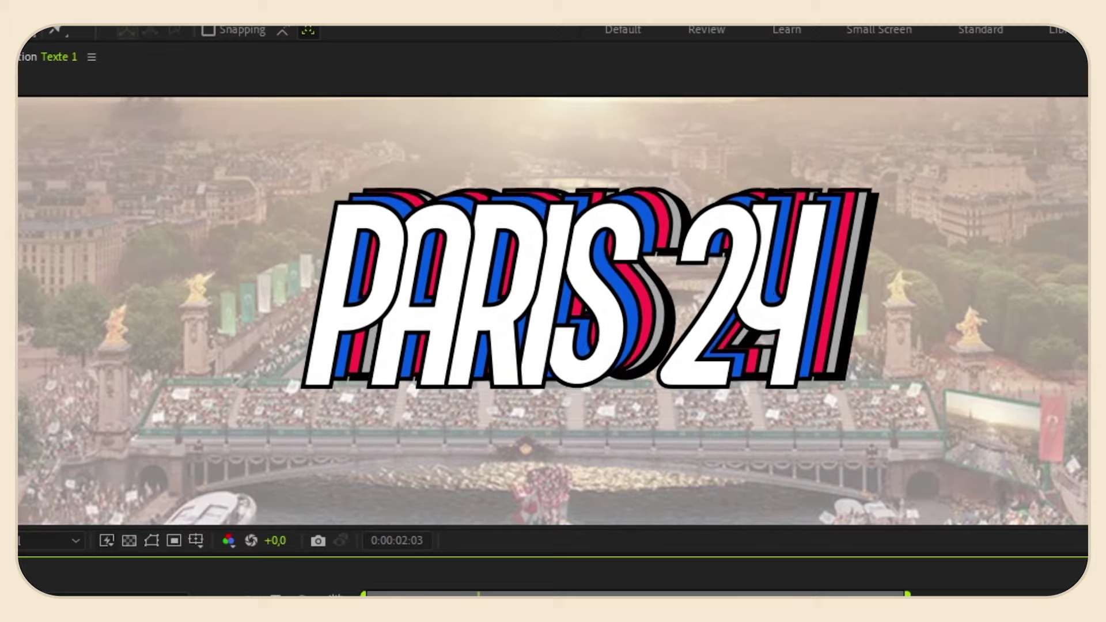
key(space)
key(comma)
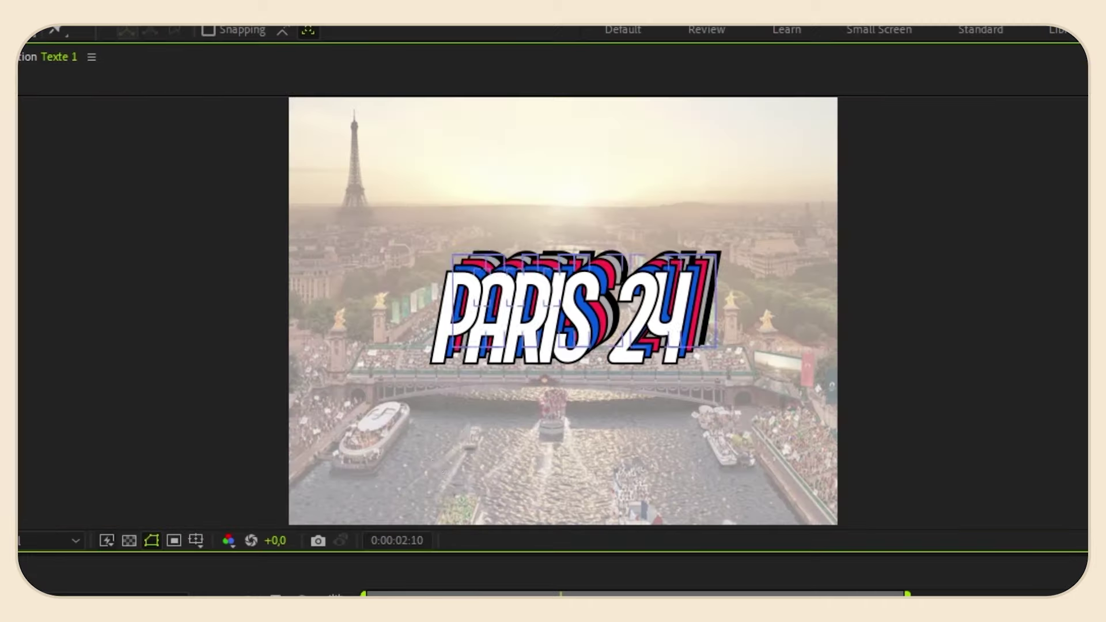
key(space)
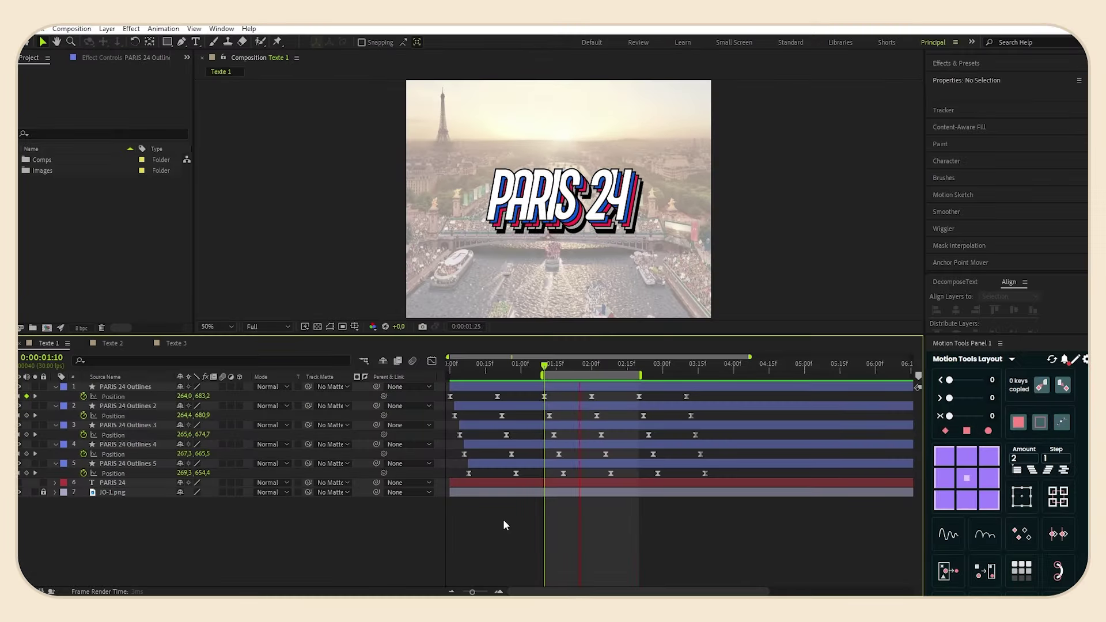
key(space)
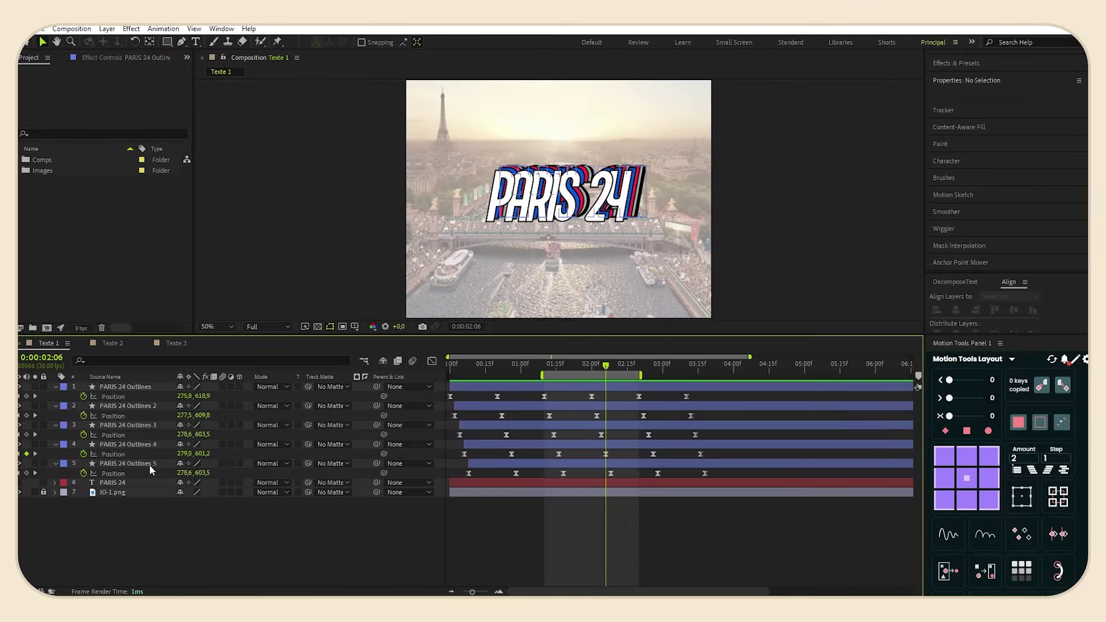
Collapse the properties of all five outlines layers and clear the layer selection.
click(150, 464)
shift+click(138, 388)
click(56, 388)
right_click(298, 492)
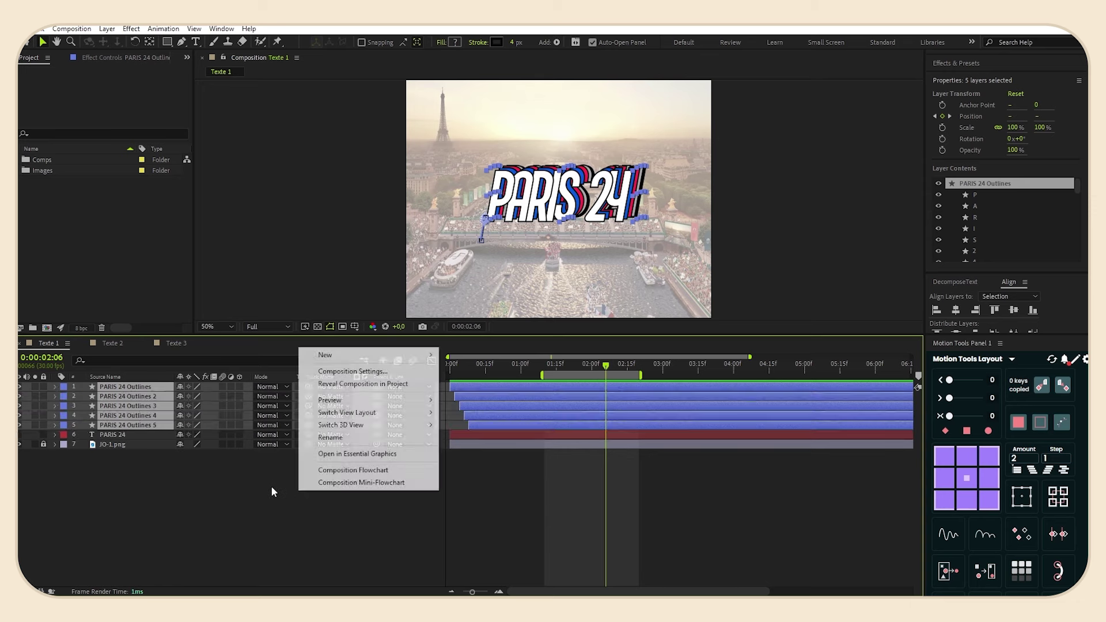
click(272, 487)
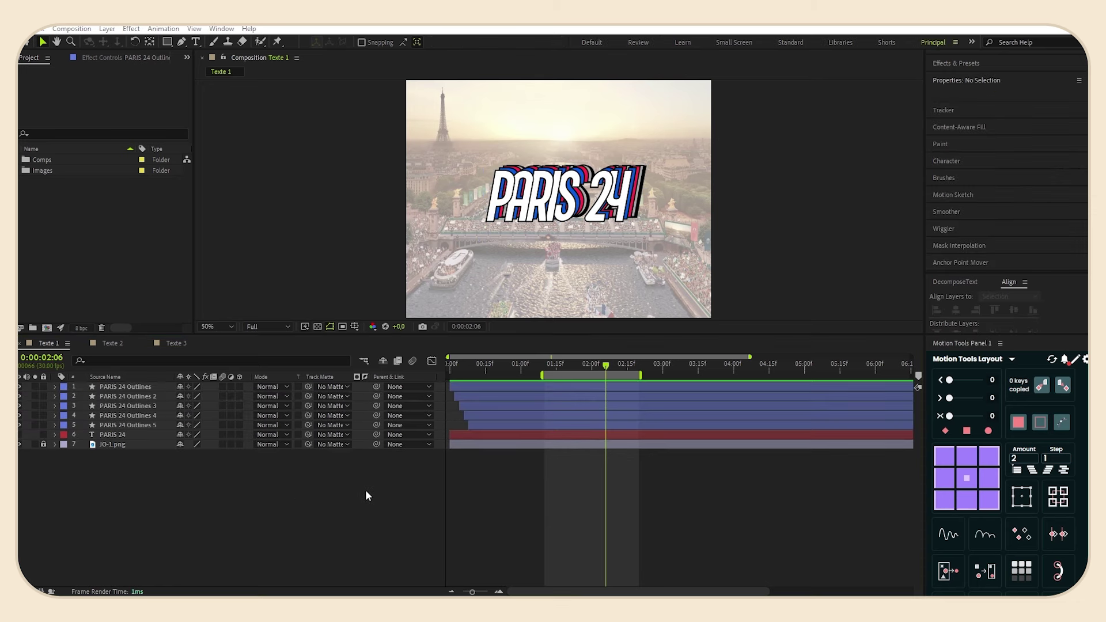
Switch to the Texte 2 composition and check its composition settings.
click(108, 344)
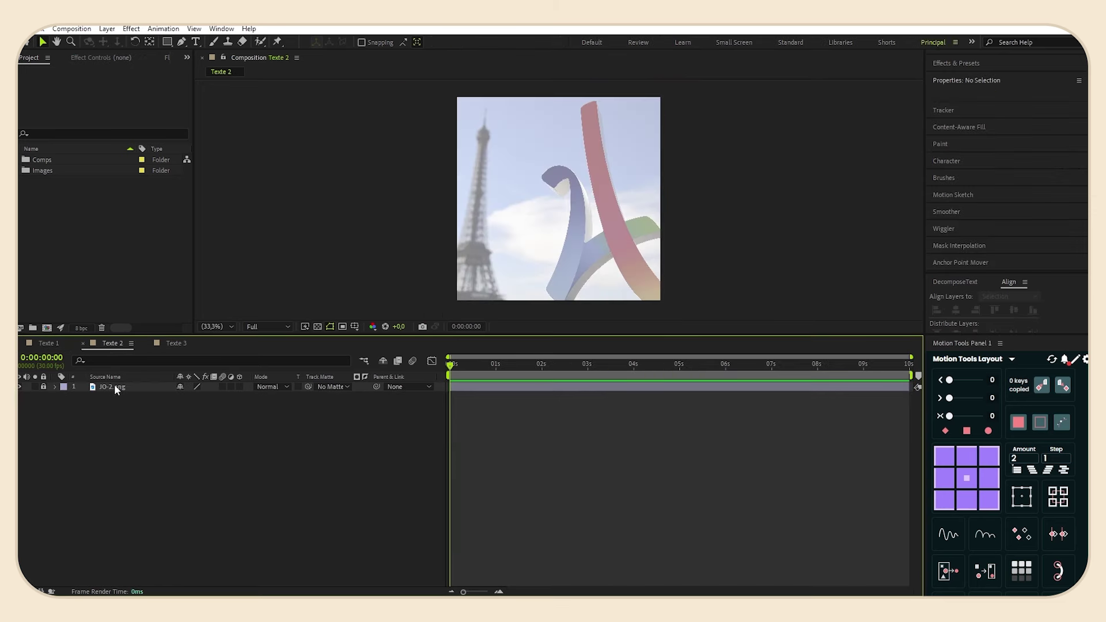
right_click(112, 344)
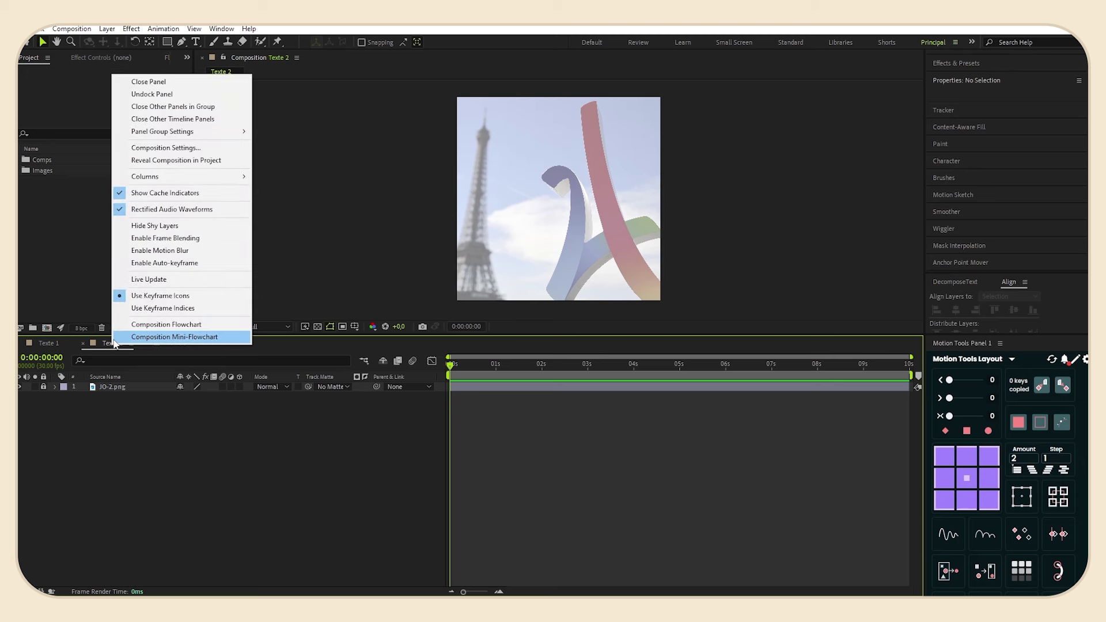
click(159, 150)
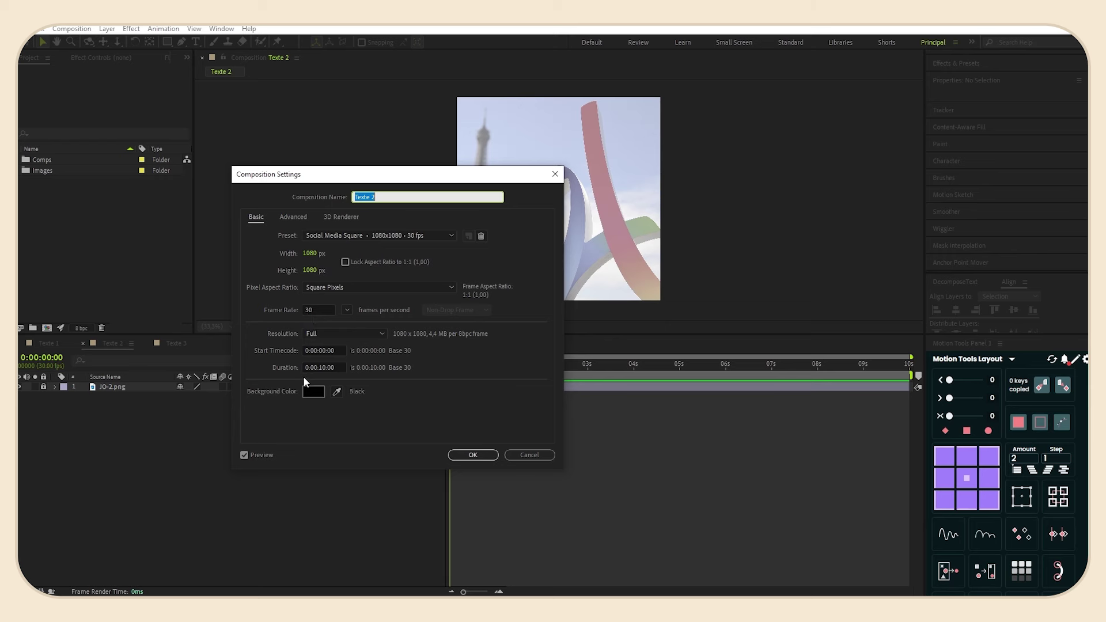
click(461, 455)
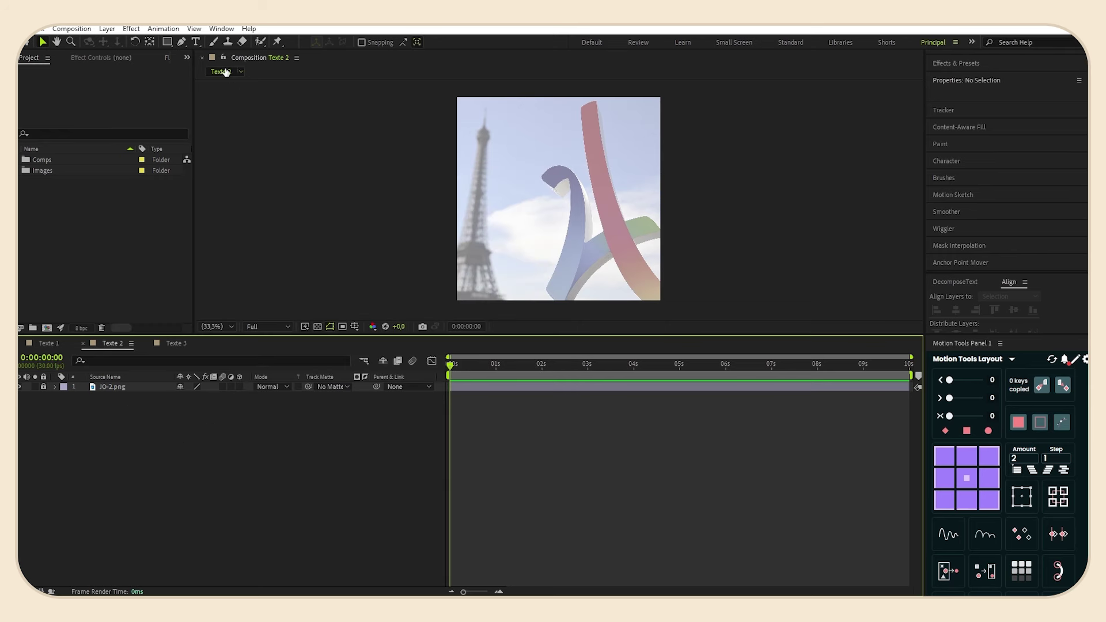
Add the text PARIS to the Texte 2 composition and center it horizontally and vertically.
click(196, 42)
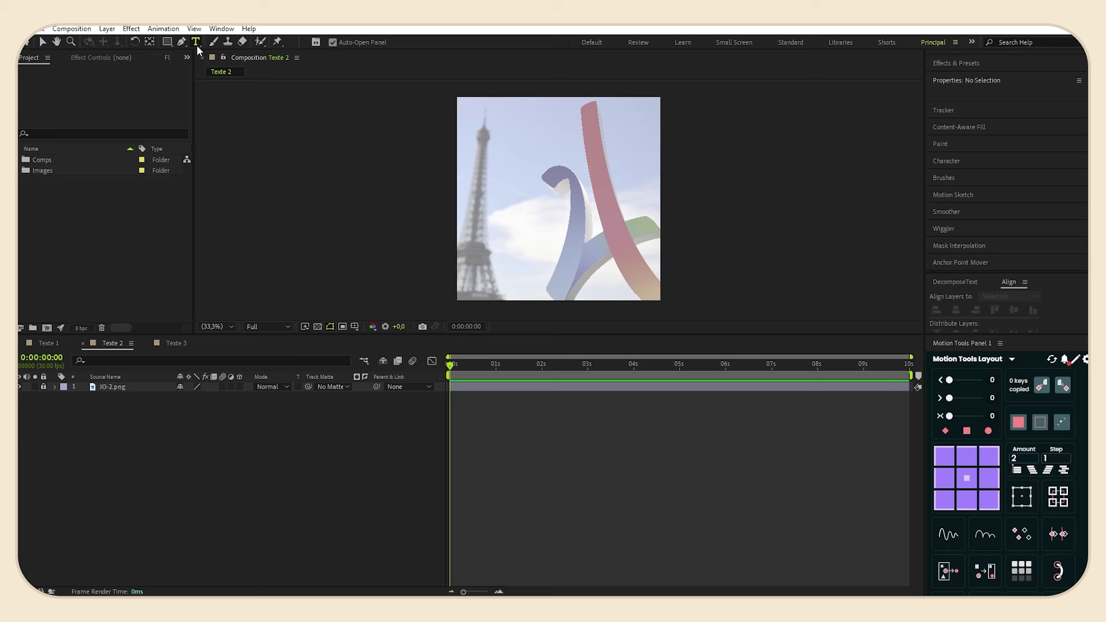
click(494, 196)
text(PARIS)
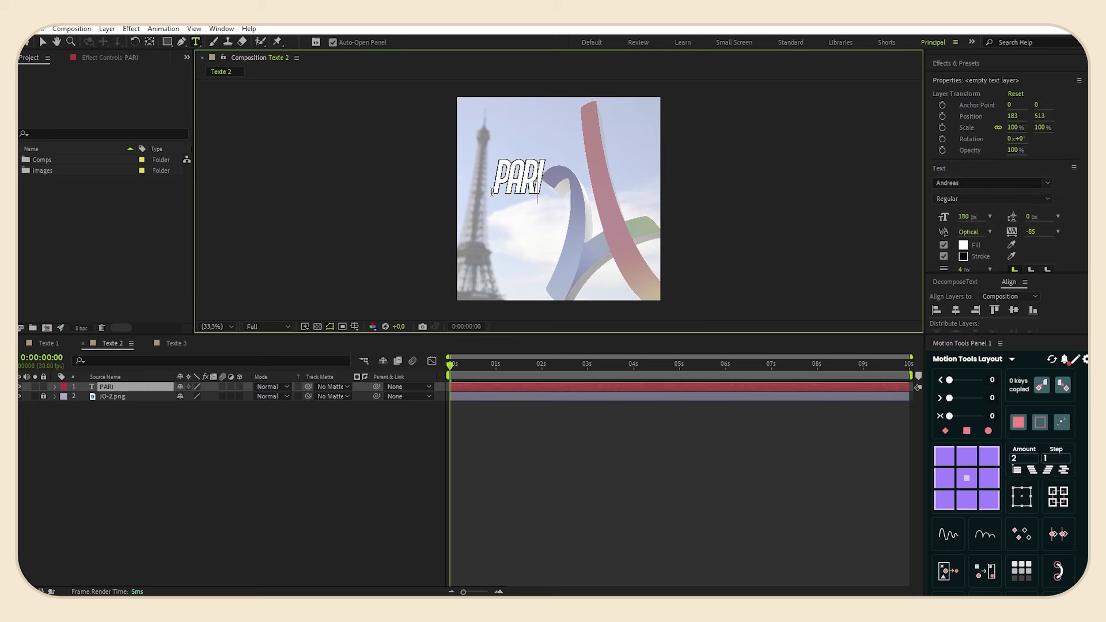
click(956, 310)
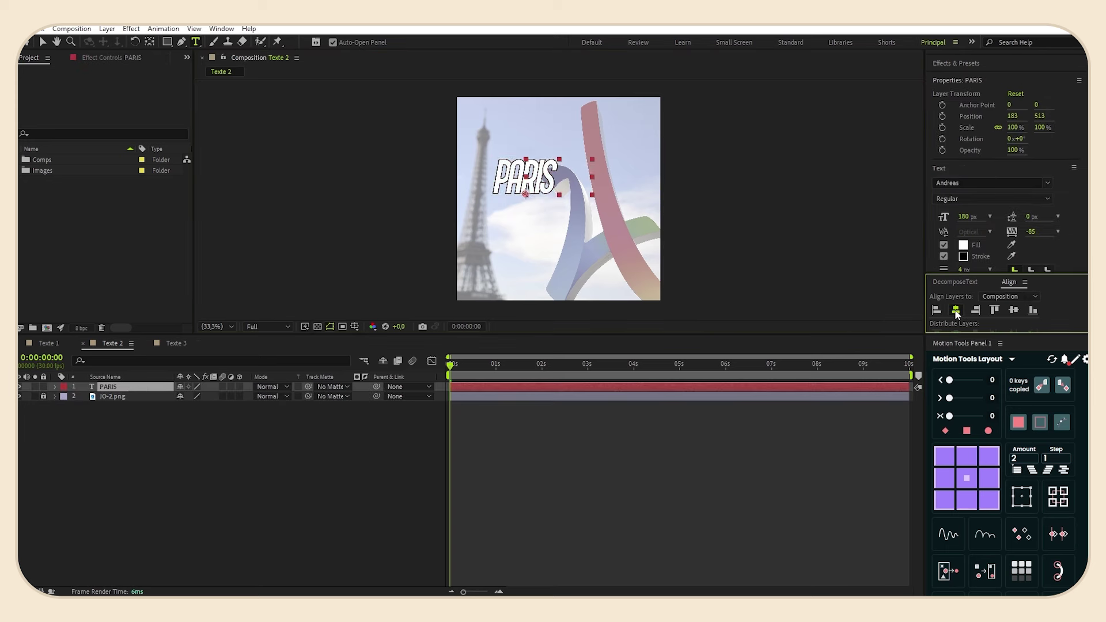
click(1014, 311)
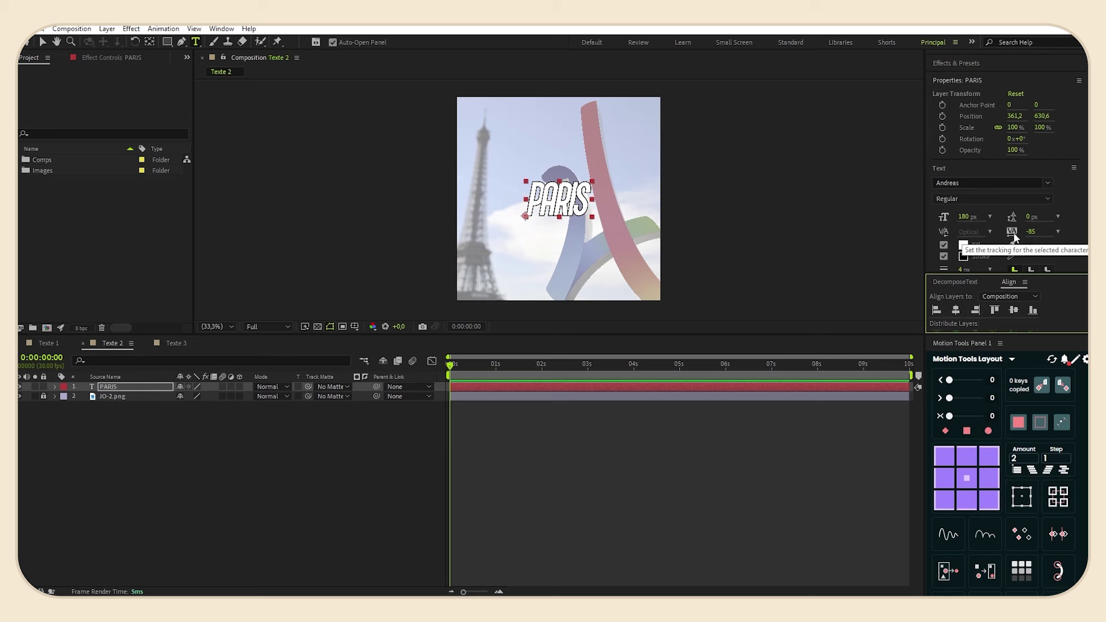
Set the PARIS text's font size to 250 px and center it horizontally in the composition again.
click(964, 217)
text(250)
key(Return)
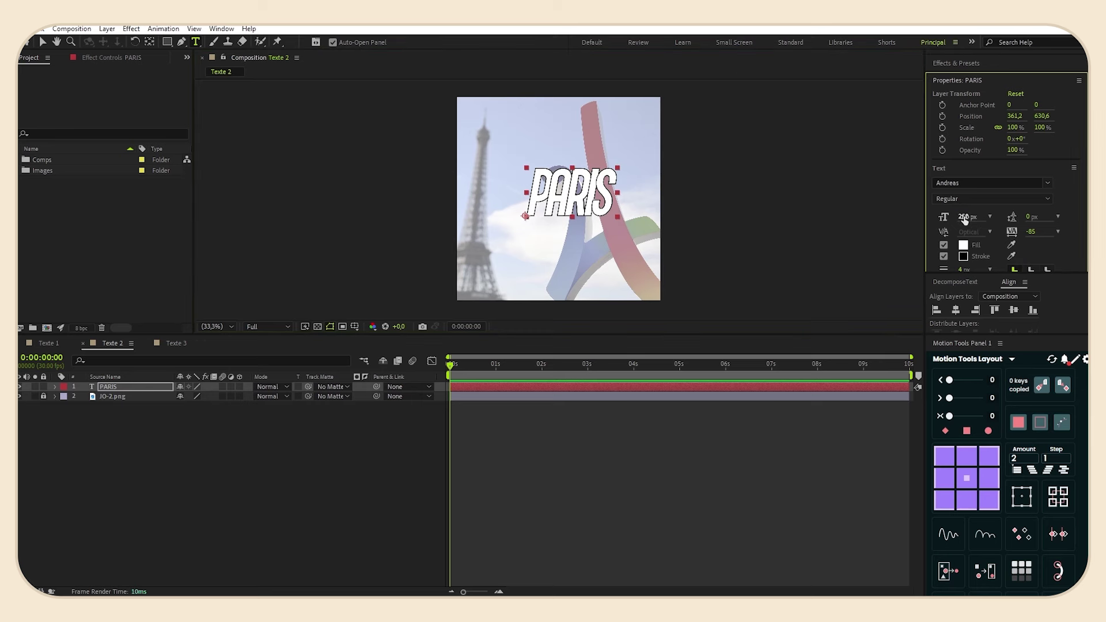
click(956, 310)
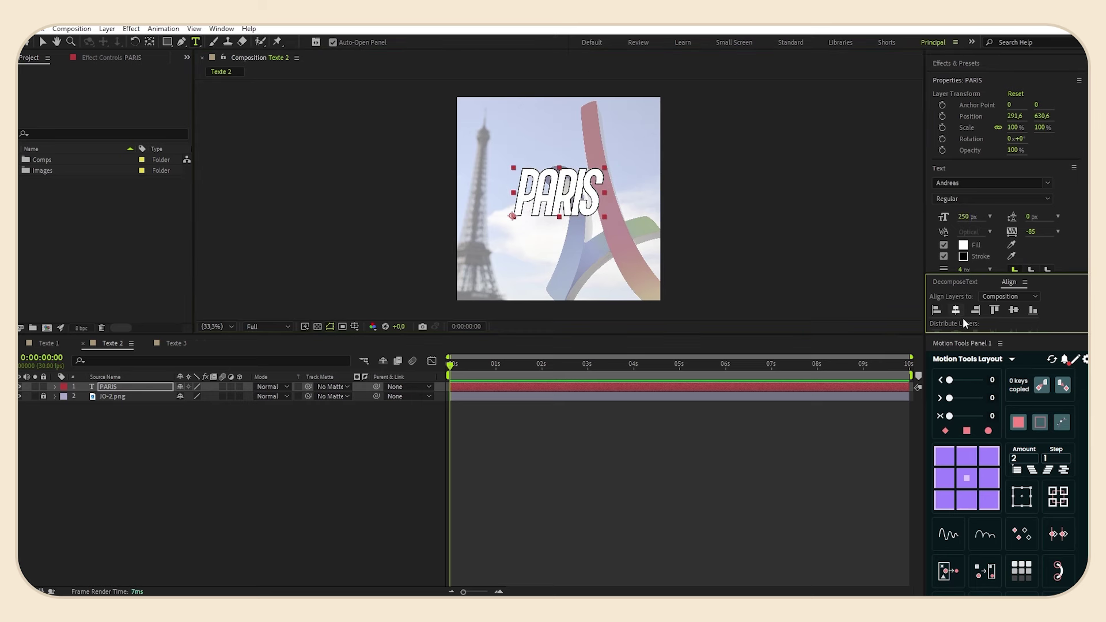
Center the PARIS text vertically in the composition and clear the layer selection.
click(1013, 310)
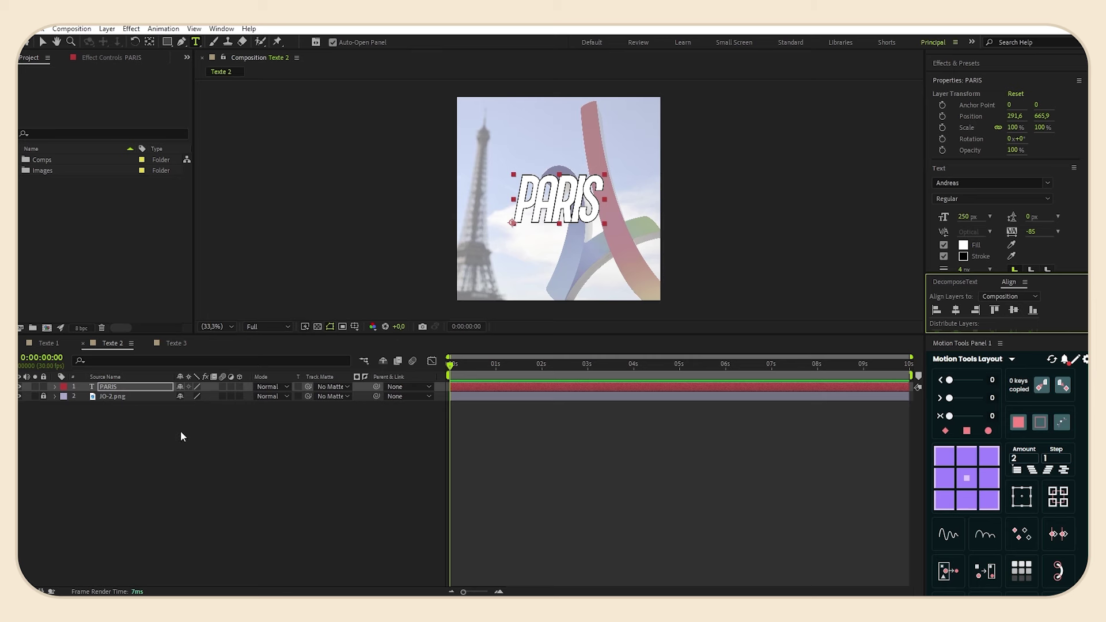
click(201, 451)
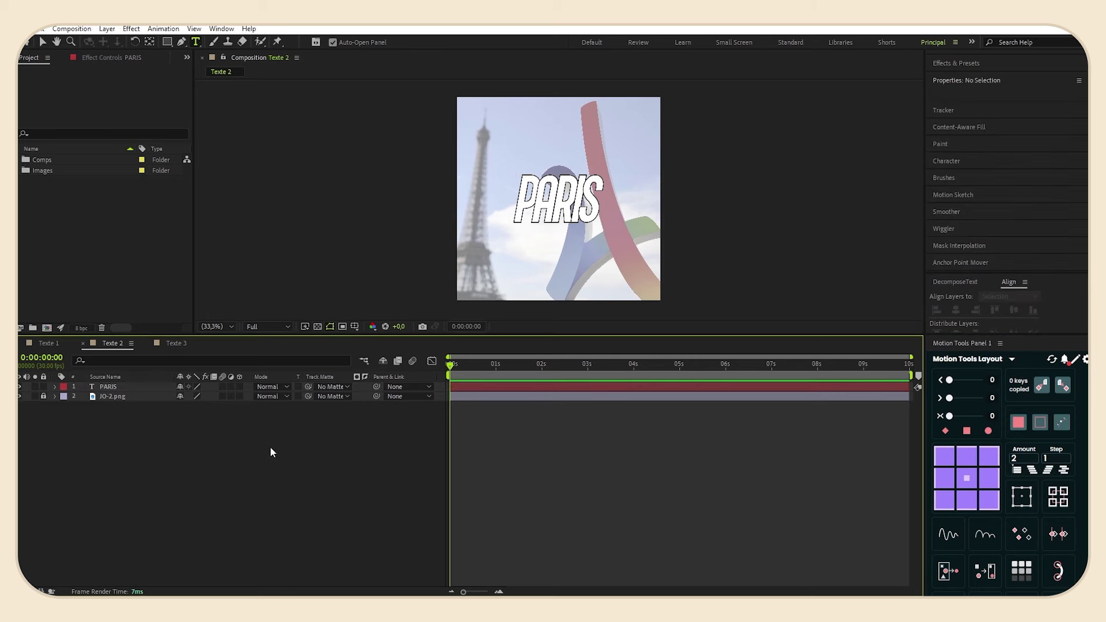
Add a separate text layer with the letter P and set its stroke to the copied blue color.
click(197, 42)
click(489, 193)
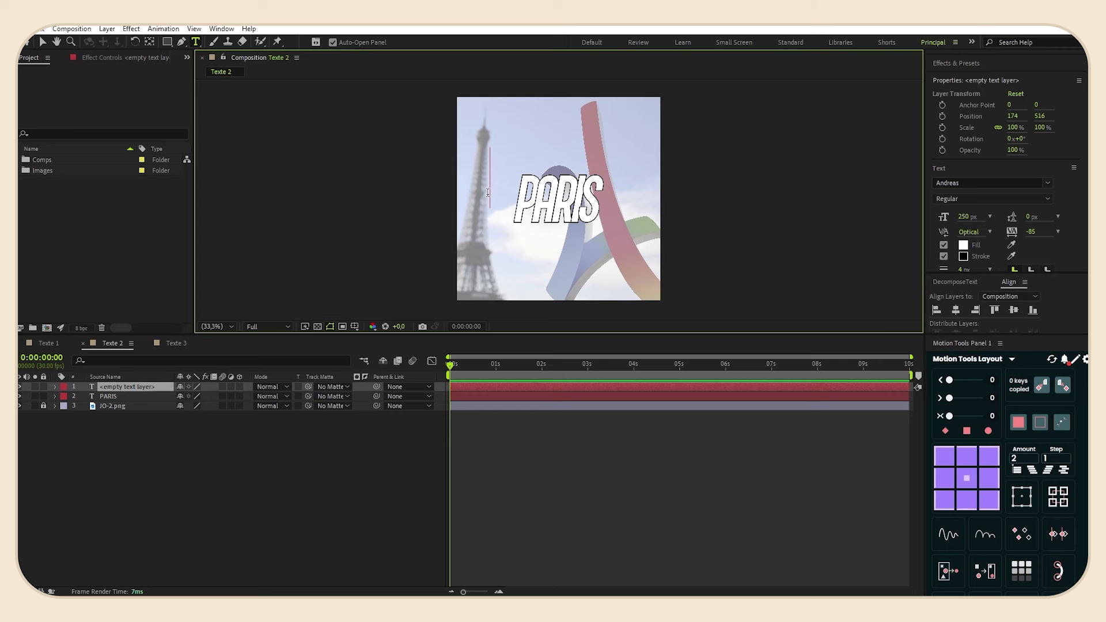
text(P)
double_click(509, 176)
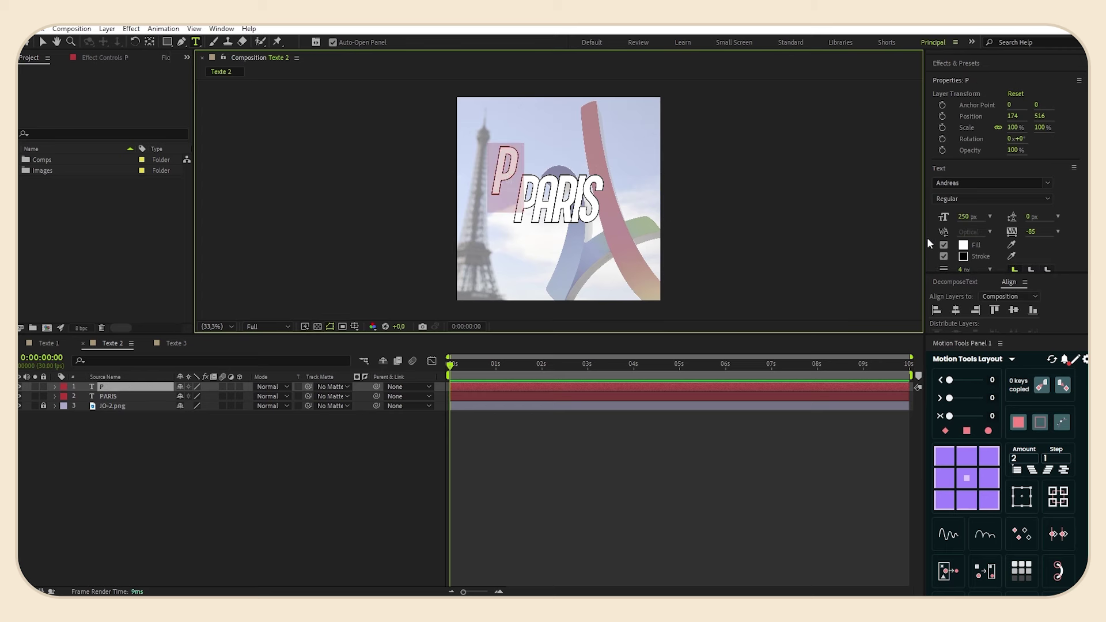
click(963, 256)
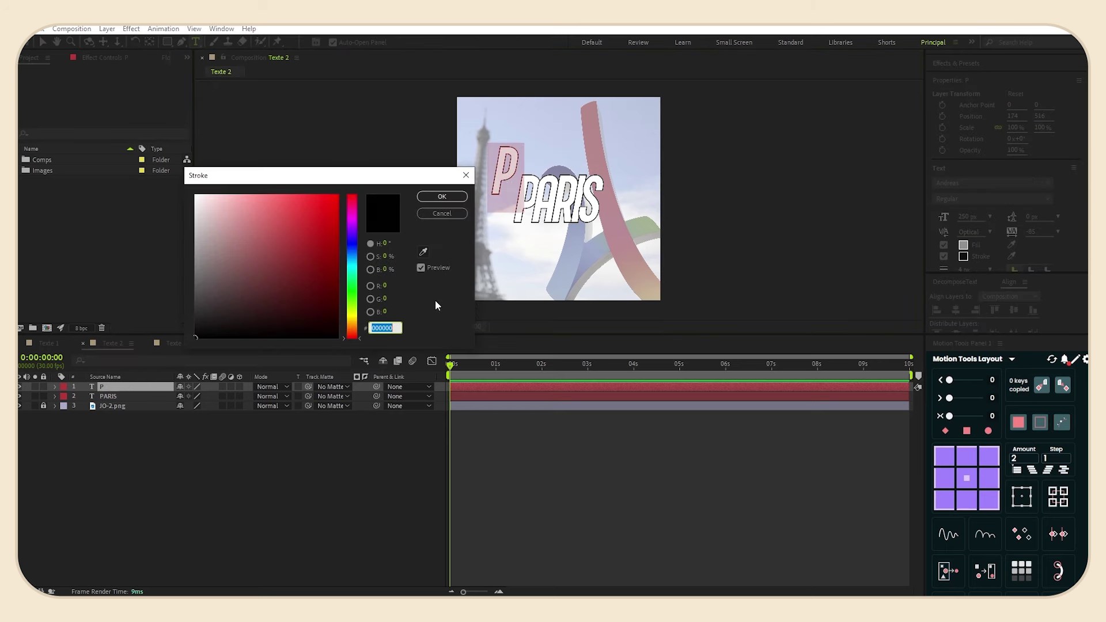
key(ctrl+v)
key(Return)
Move the blue-stroked P exactly over the first letter of the PARIS text.
click(42, 41)
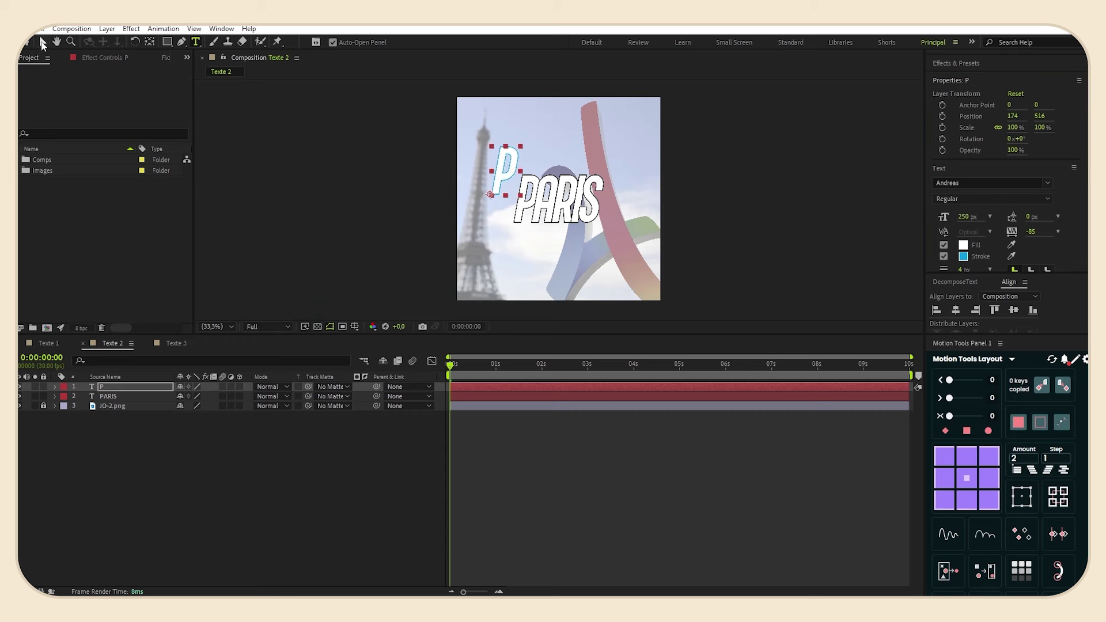
key(slash)
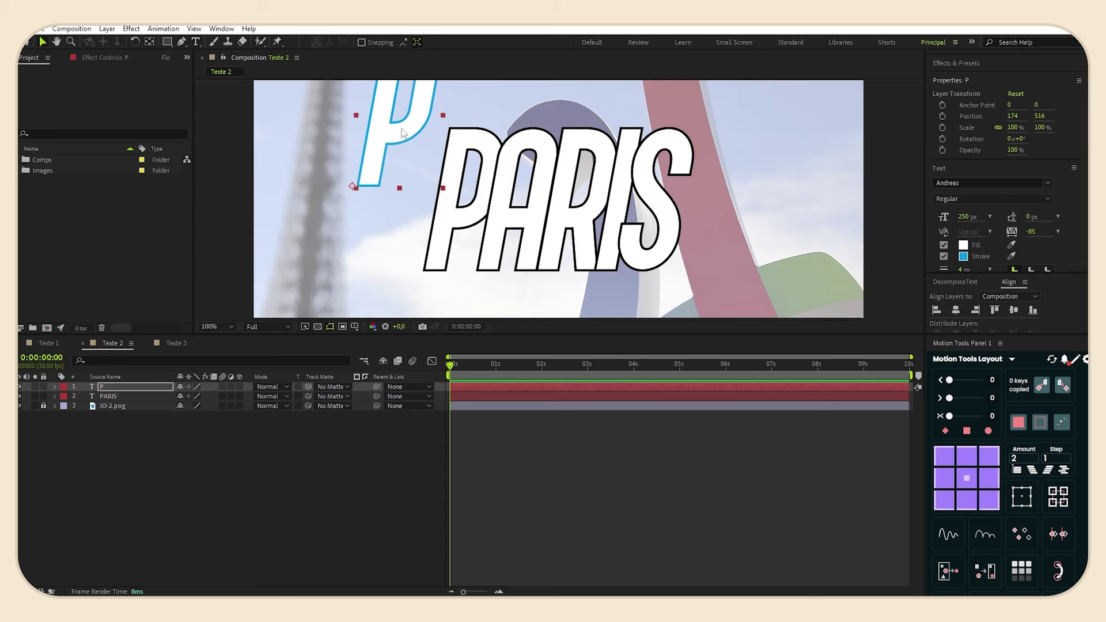
mouse_move(404, 127)
mouse_down()
mouse_move(465, 213)
mouse_move(479, 213)
mouse_up()
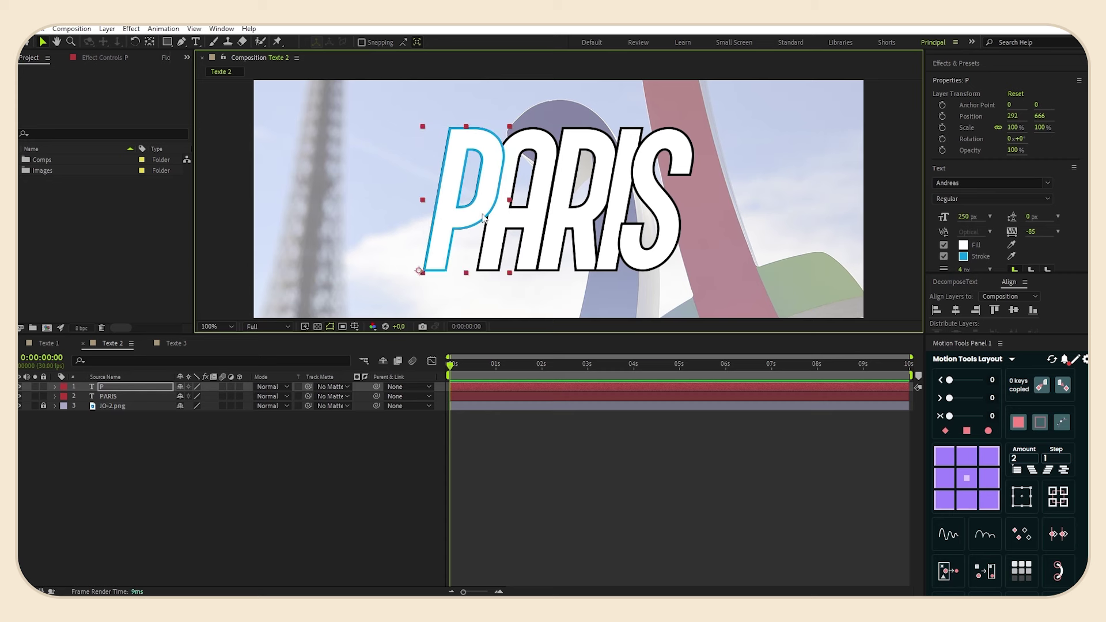
Duplicate the P layer and place the duplicate directly below the original in the layer stack.
click(138, 385)
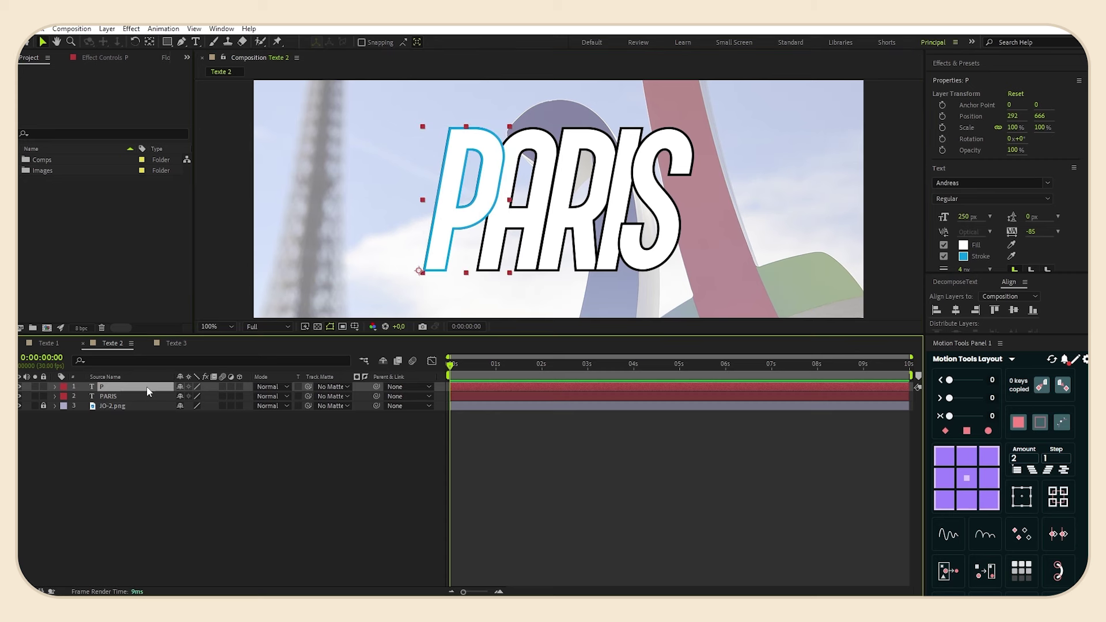
key(ctrl+d)
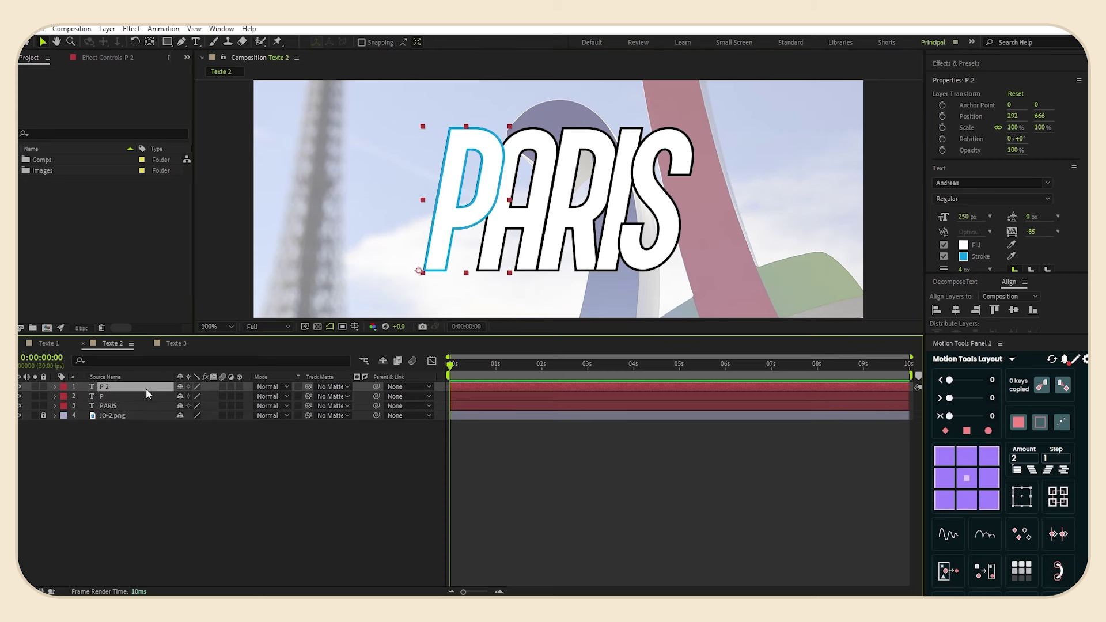
drag(147, 388, 142, 396)
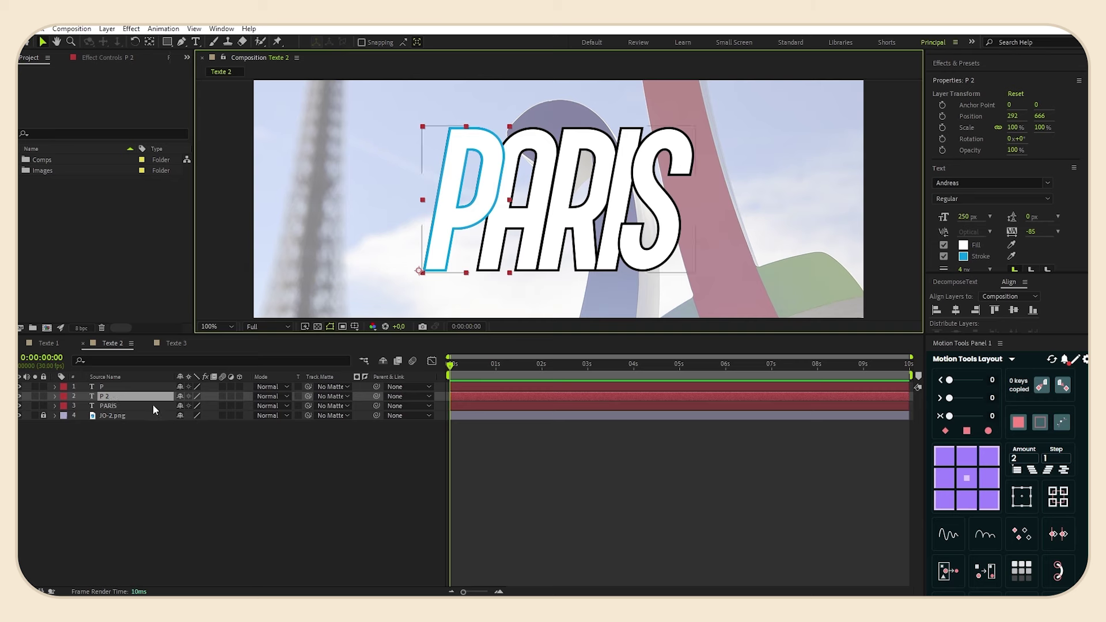
Set the fill and stroke colors of the duplicated P layer to black.
click(963, 245)
drag(199, 333, 123, 349)
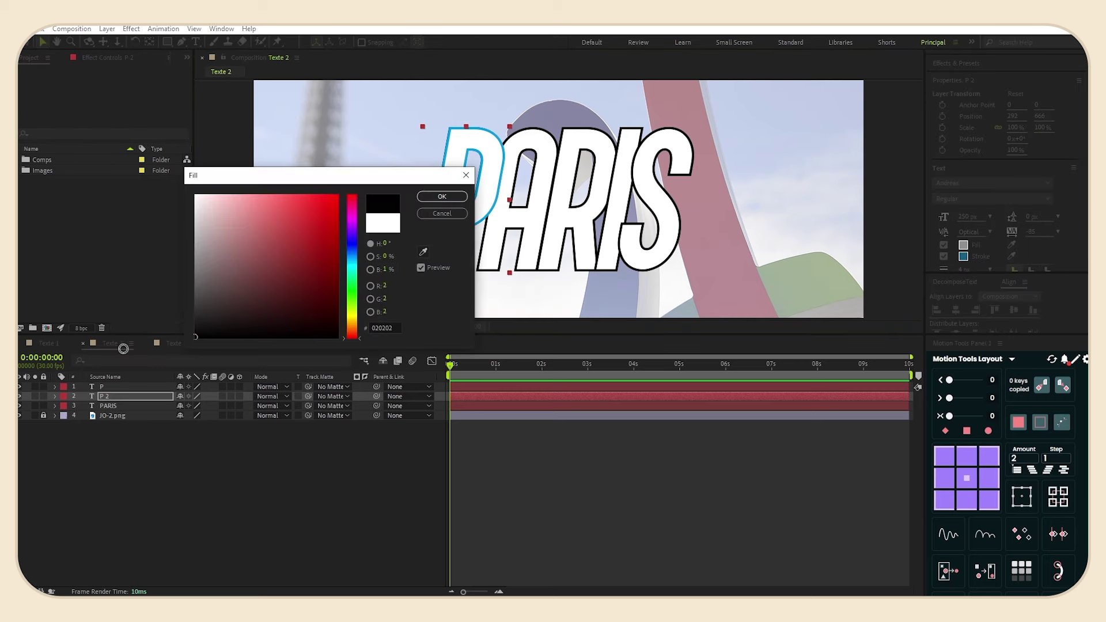
click(442, 197)
click(963, 256)
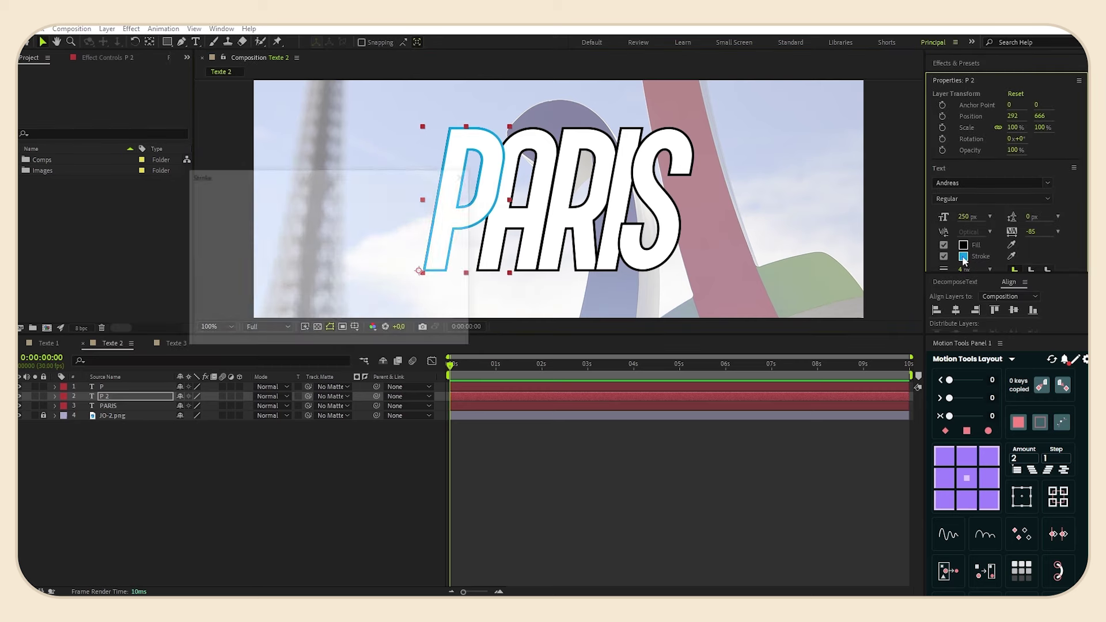
click(442, 196)
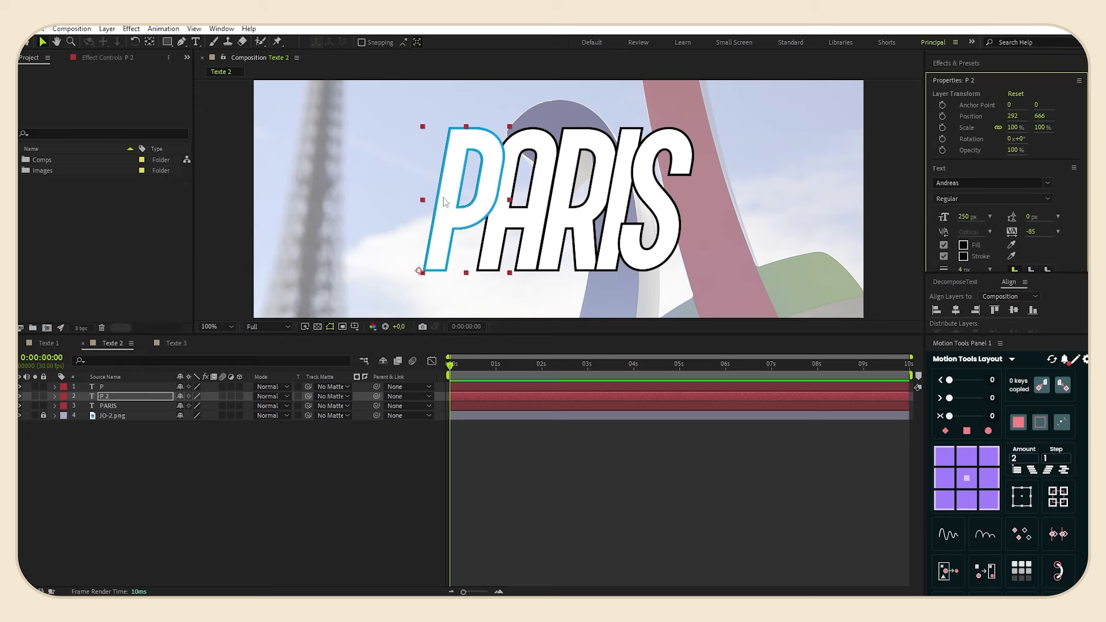
Set the duplicated P layer's stroke width to 8 px.
scroll(980, 230, down, 2)
click(961, 204)
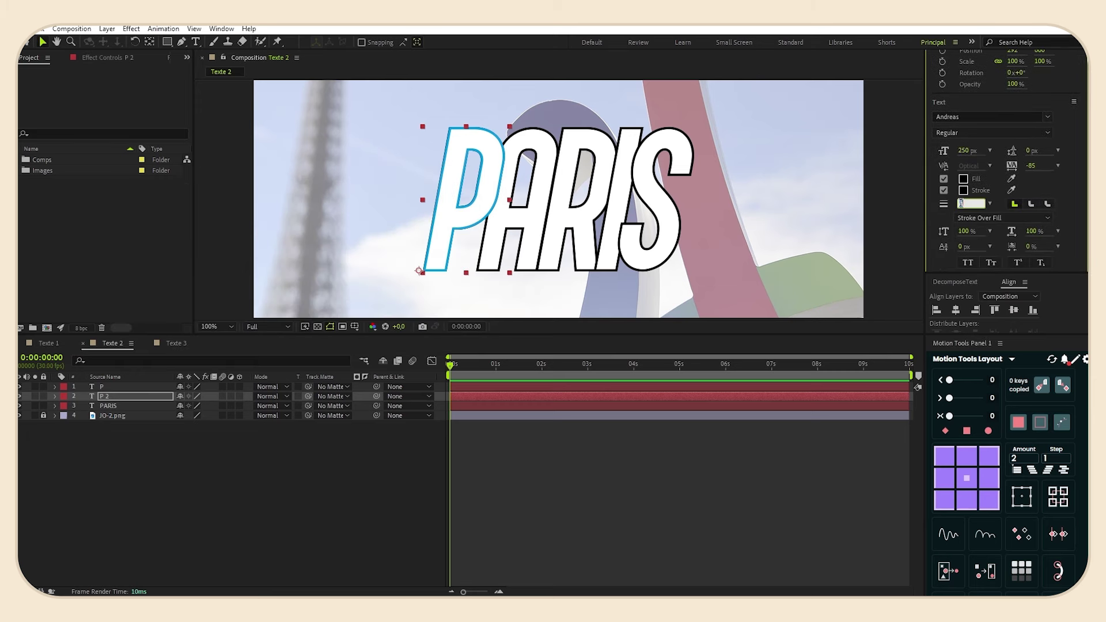
text(8)
key(Return)
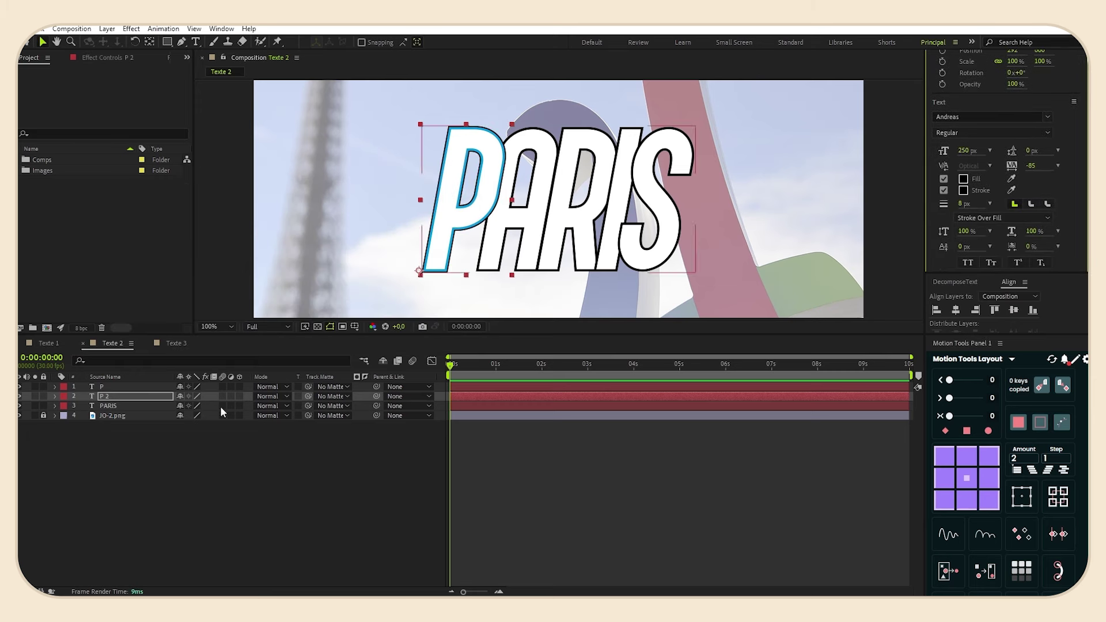
Create a shape layer from the black P 2 text layer.
right_click(123, 396)
mouse_move(176, 292)
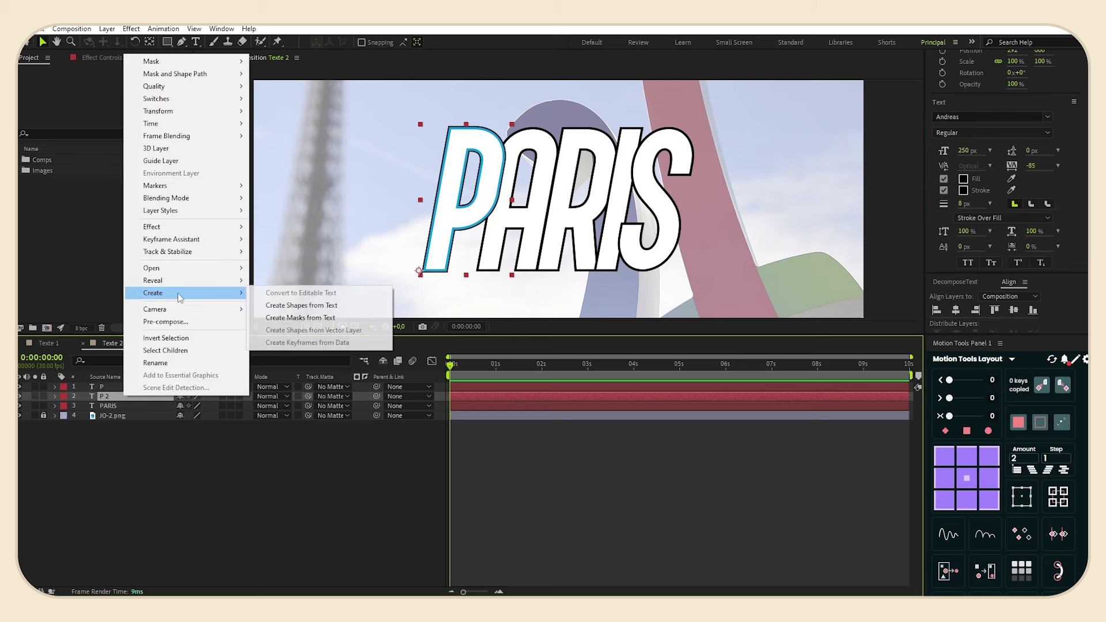
click(285, 306)
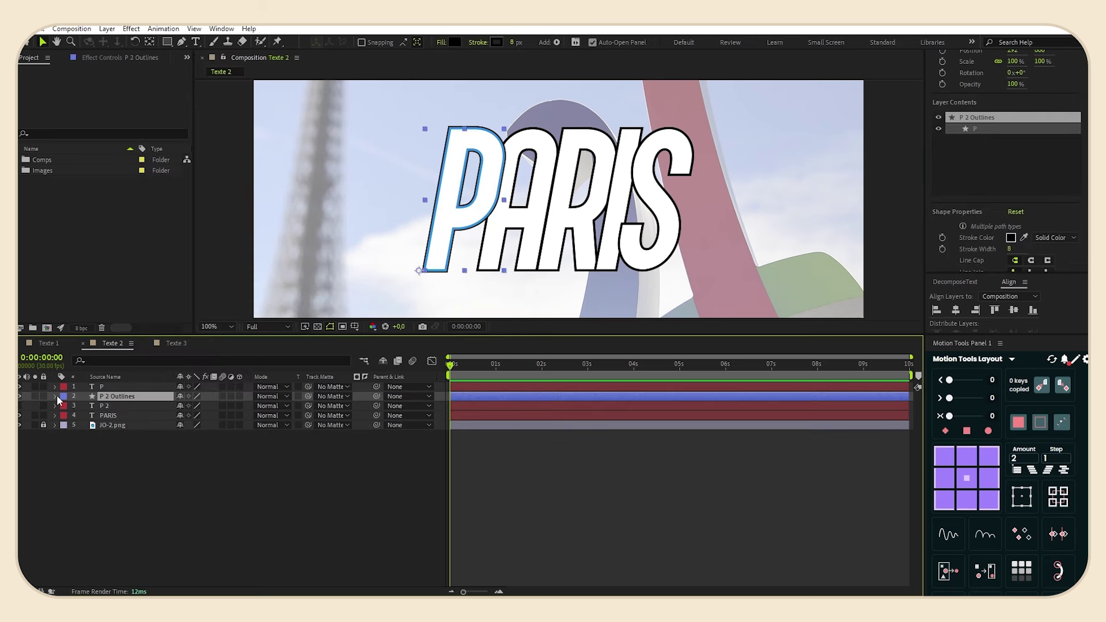
Add a Repeater to the P 2 Outlines layer and set its number of copies to 15.
click(55, 396)
click(245, 406)
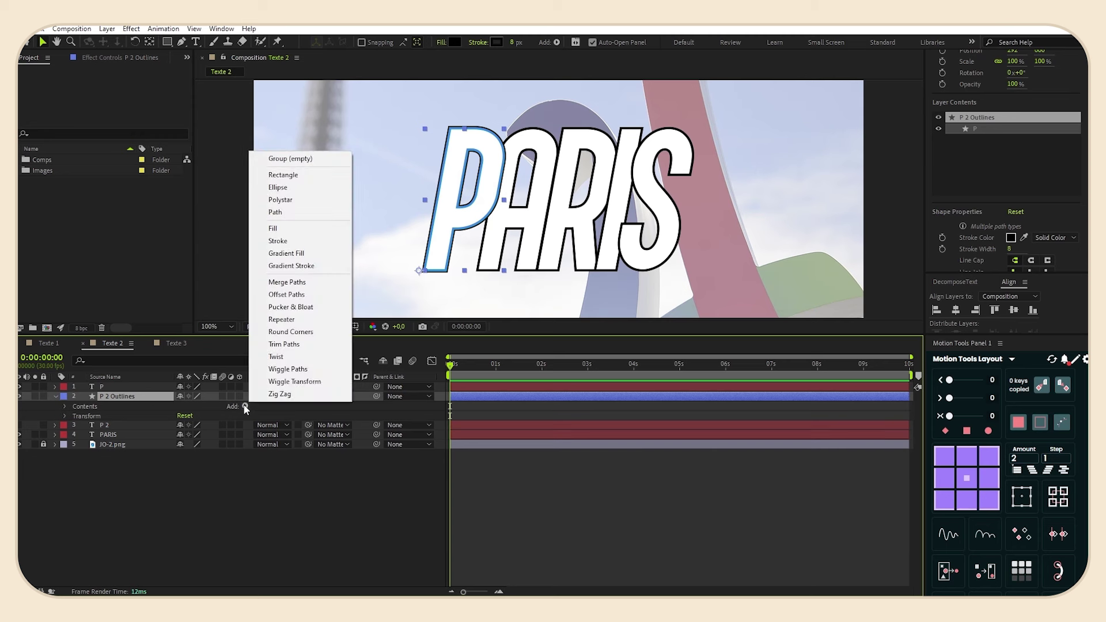
click(279, 320)
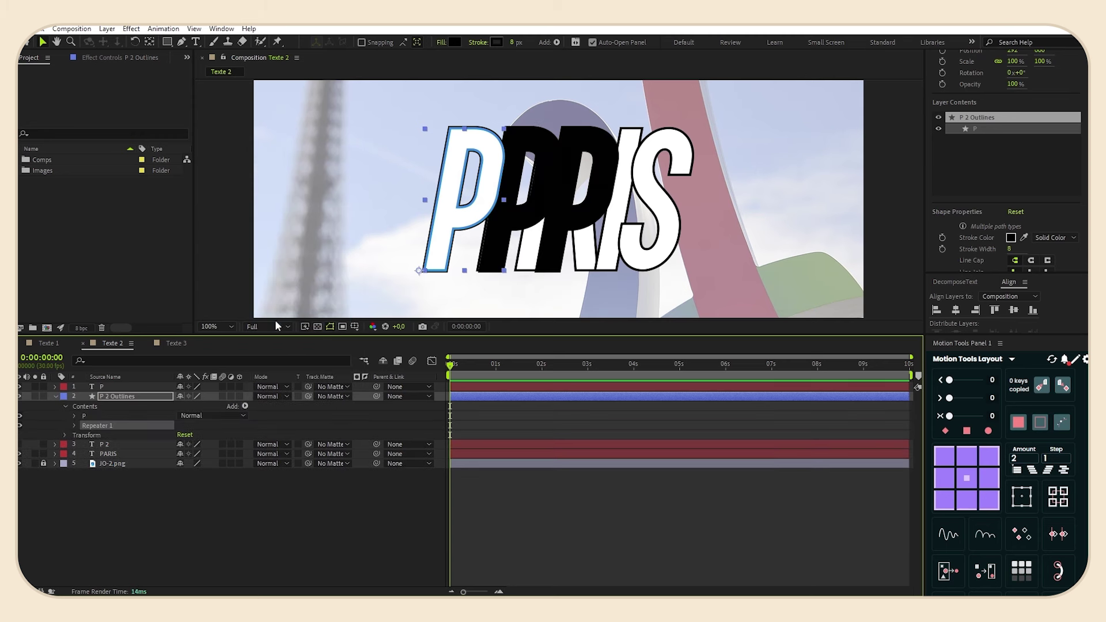
click(75, 426)
click(181, 434)
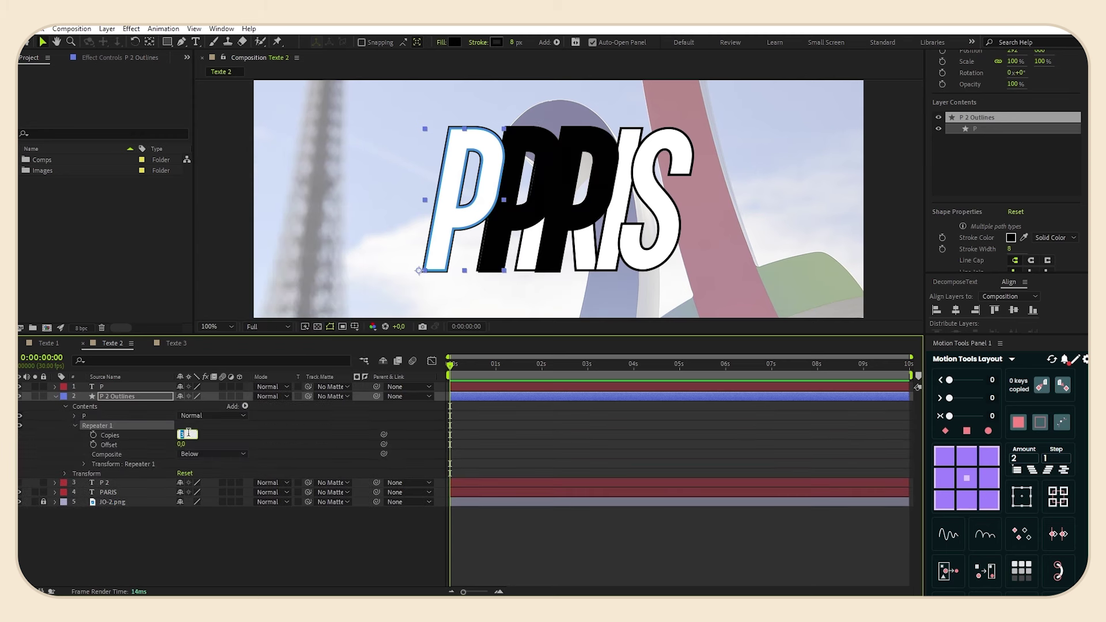
text(15)
key(Return)
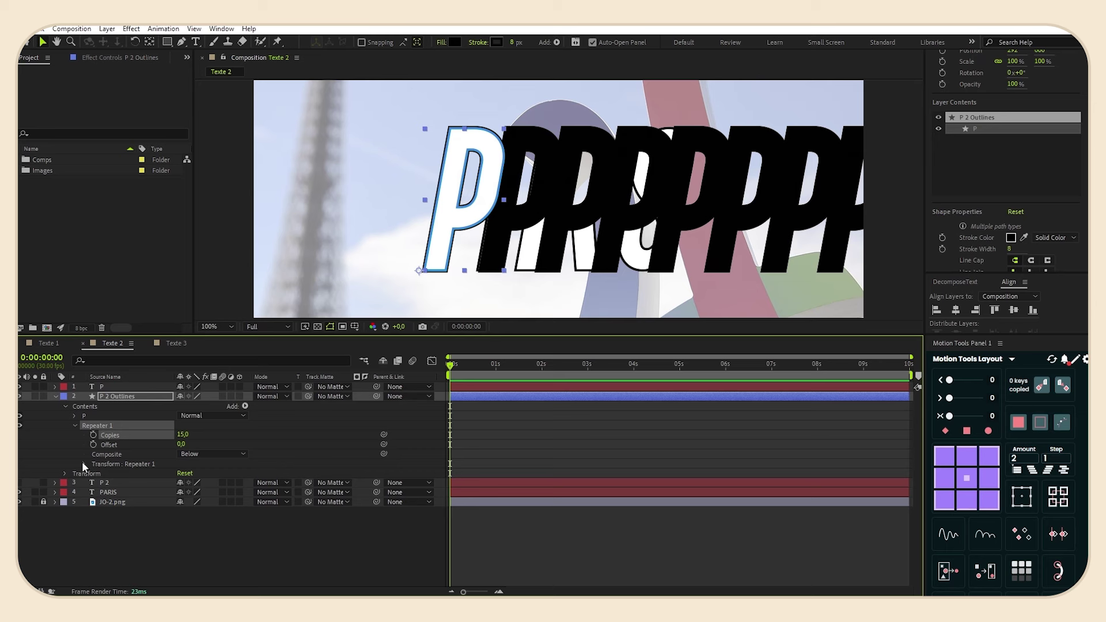
Set the Repeater's transform position to 1, 1 and collapse the P 2 Outlines layer.
click(84, 464)
click(185, 483)
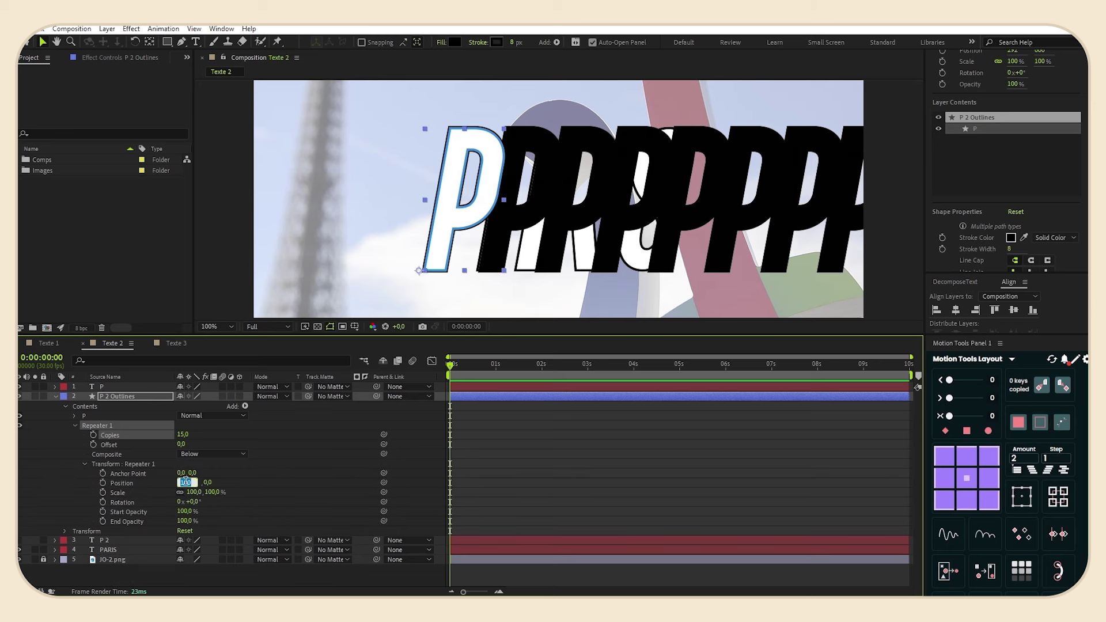
text(1)
key(Return)
click(192, 482)
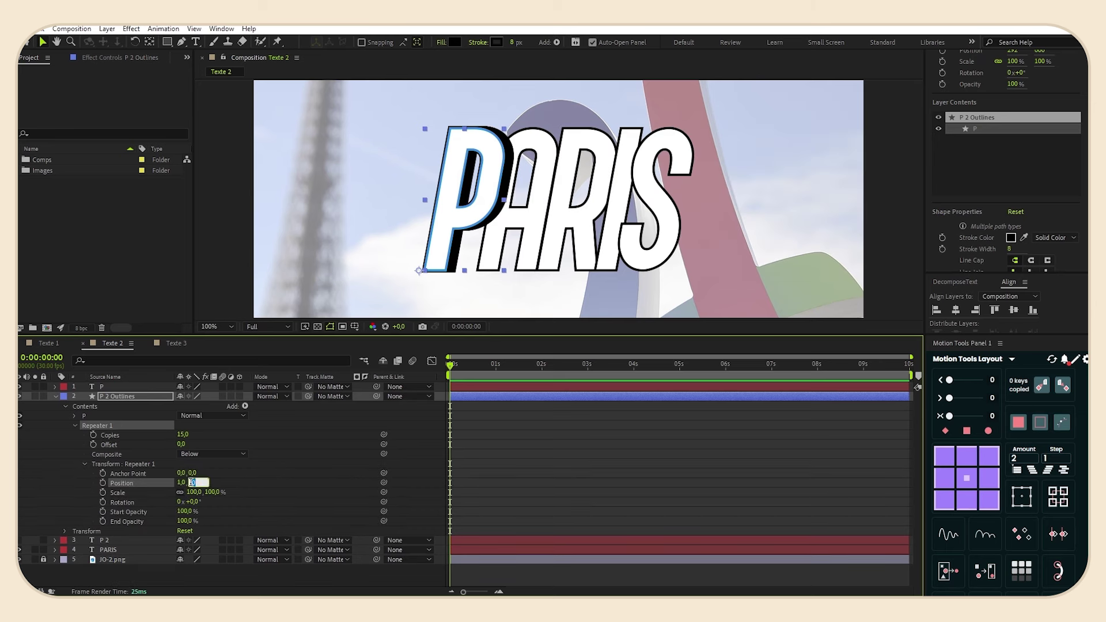
key(Return)
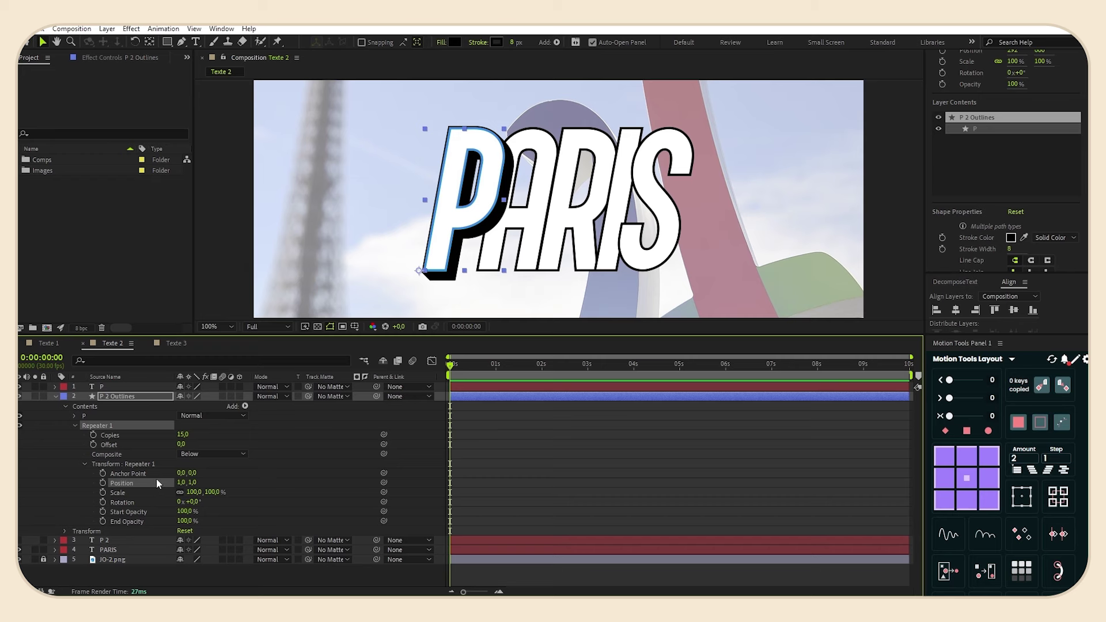
click(55, 397)
Create a shape layer from the blue-stroked P text layer.
click(109, 387)
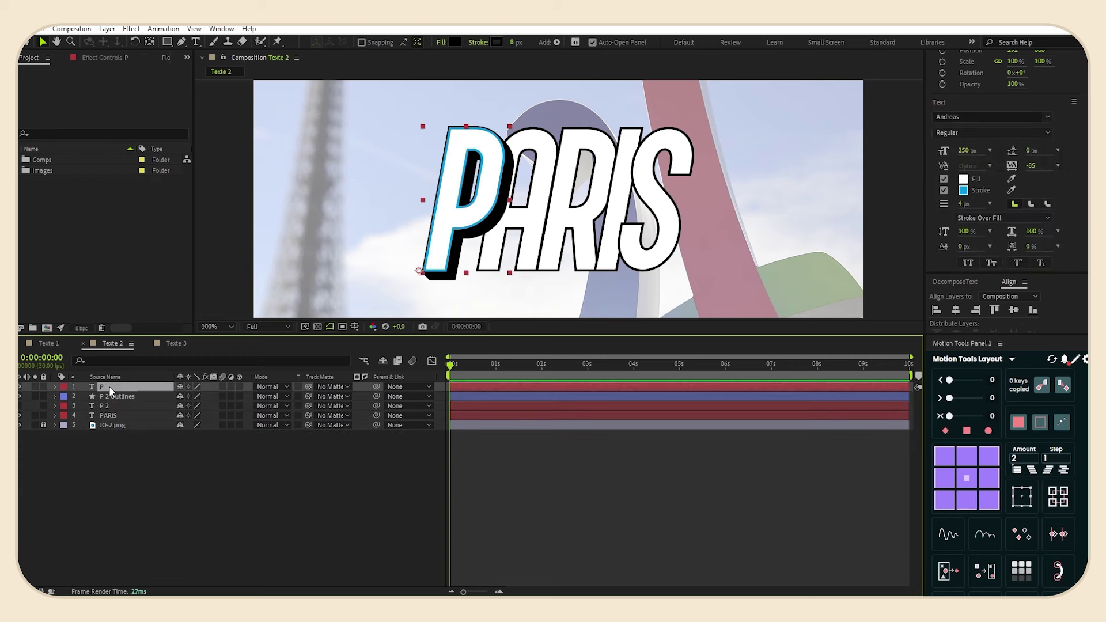
right_click(111, 390)
mouse_move(173, 284)
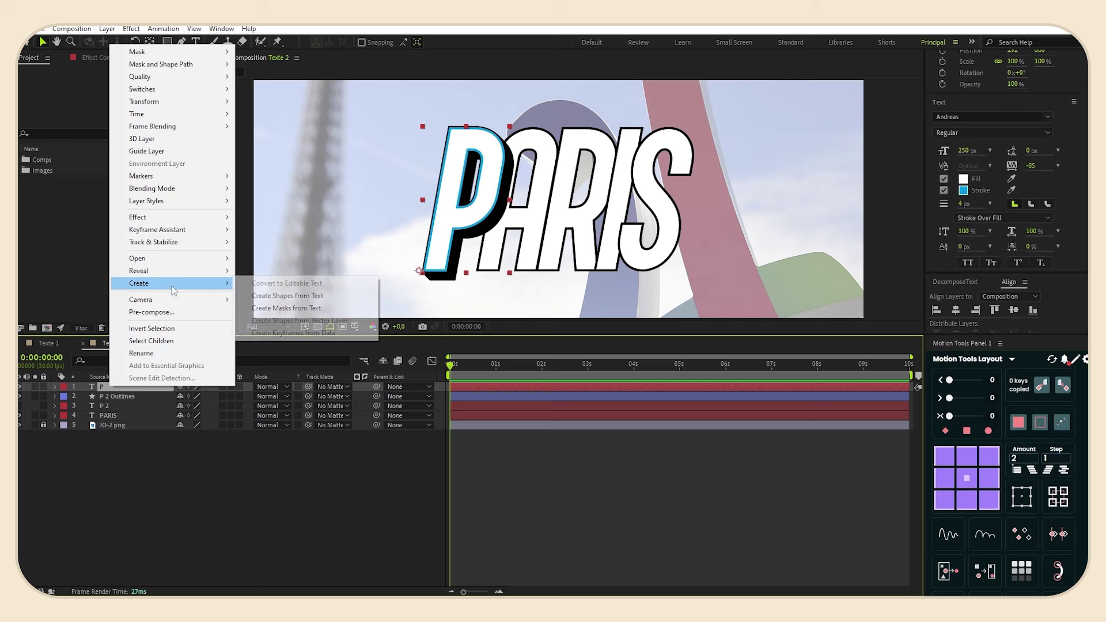
click(275, 295)
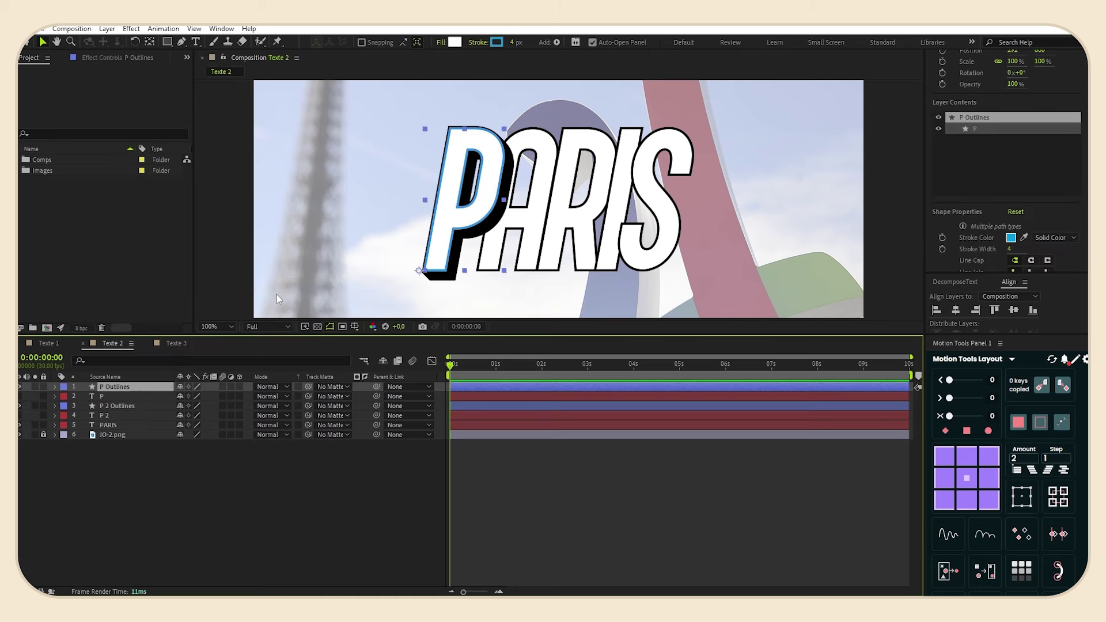
Add an extra stroke to the P Outlines layer and set its color to black.
click(55, 387)
click(244, 397)
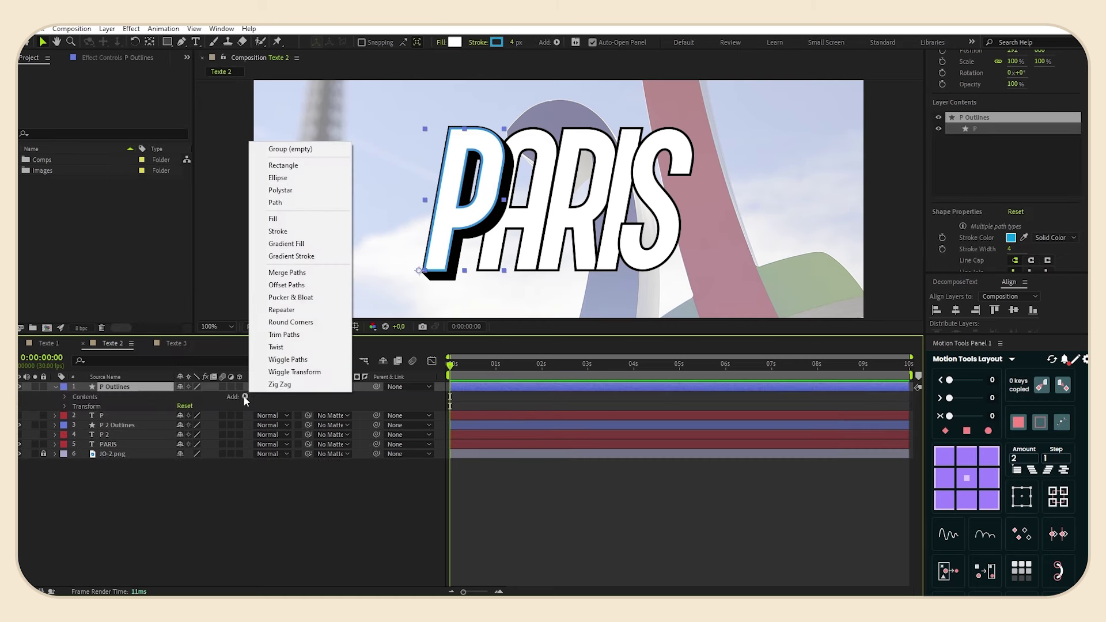
click(297, 232)
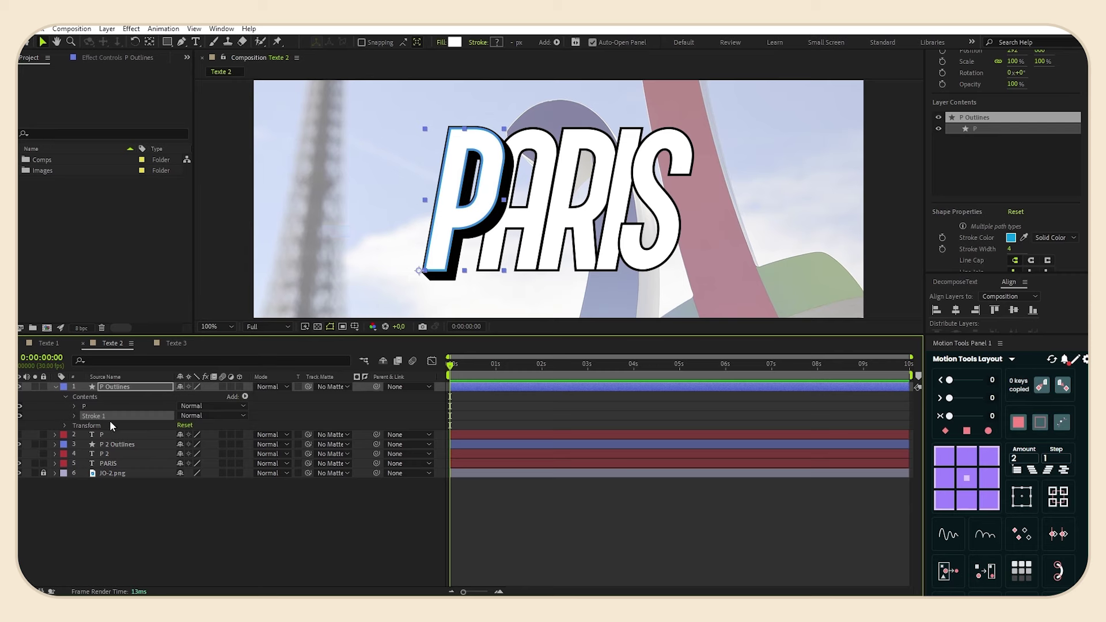
click(74, 416)
click(182, 435)
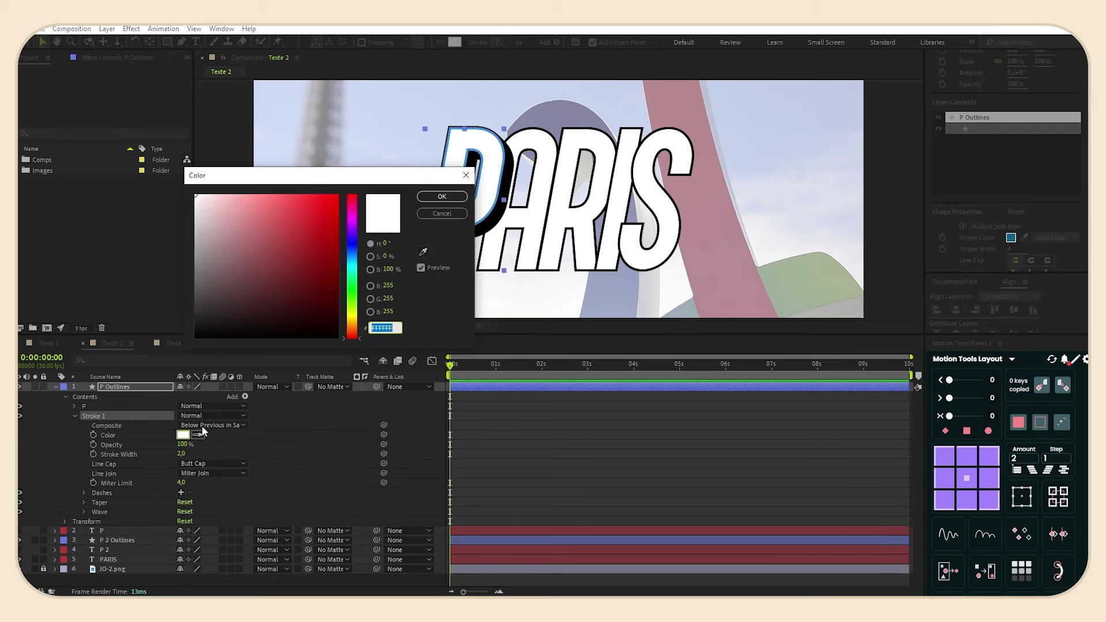
click(442, 196)
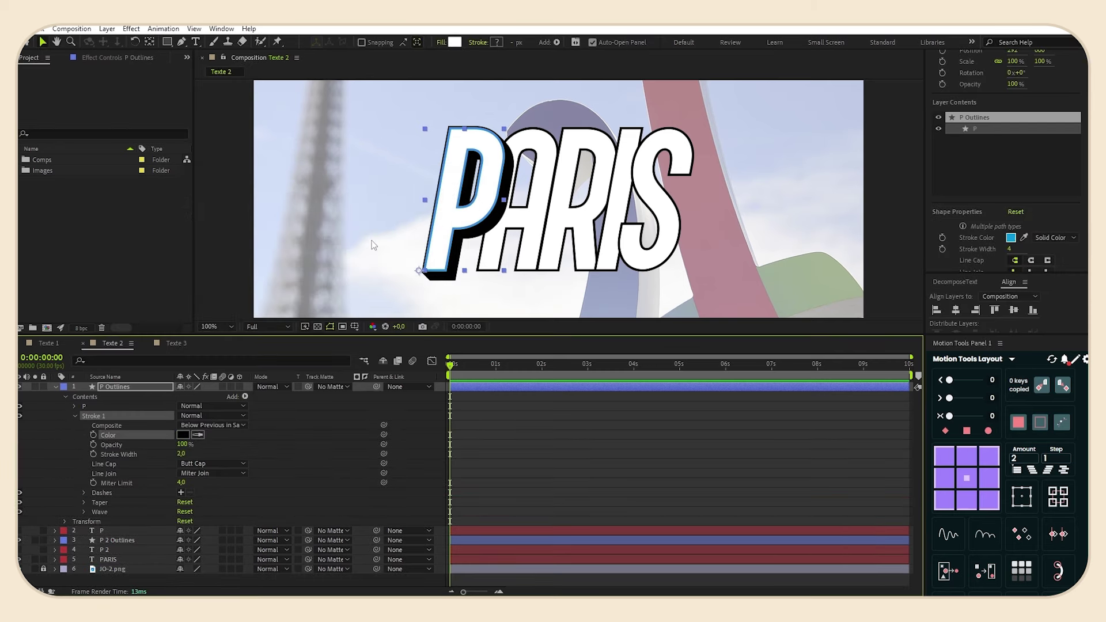
Set the added black stroke's width to 4 and collapse the P Outlines layer.
click(183, 455)
text(4)
click(149, 454)
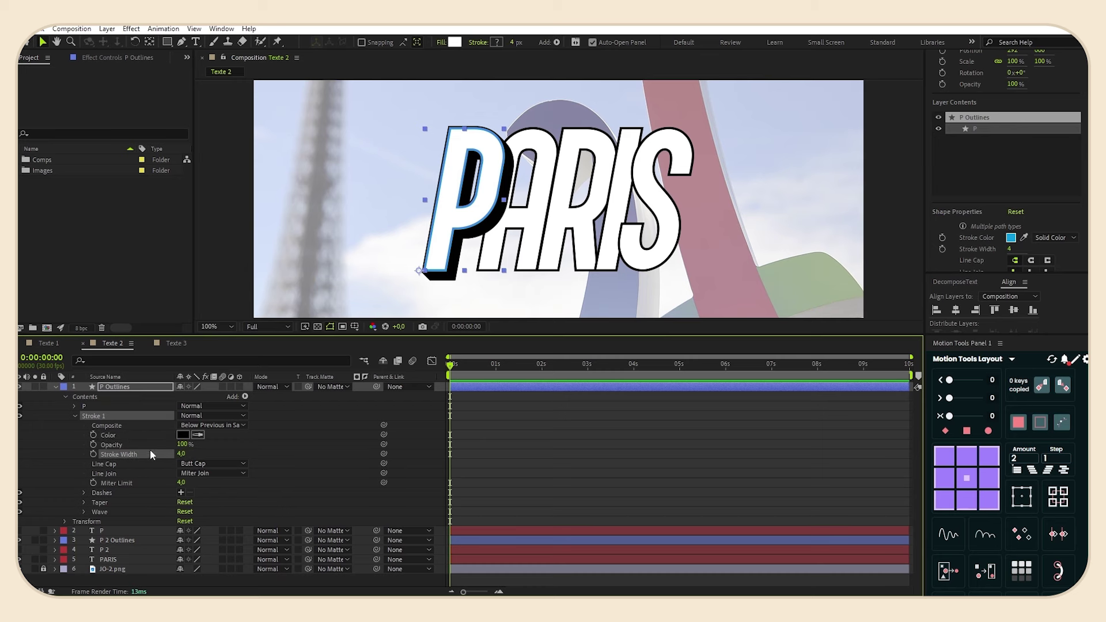
click(55, 387)
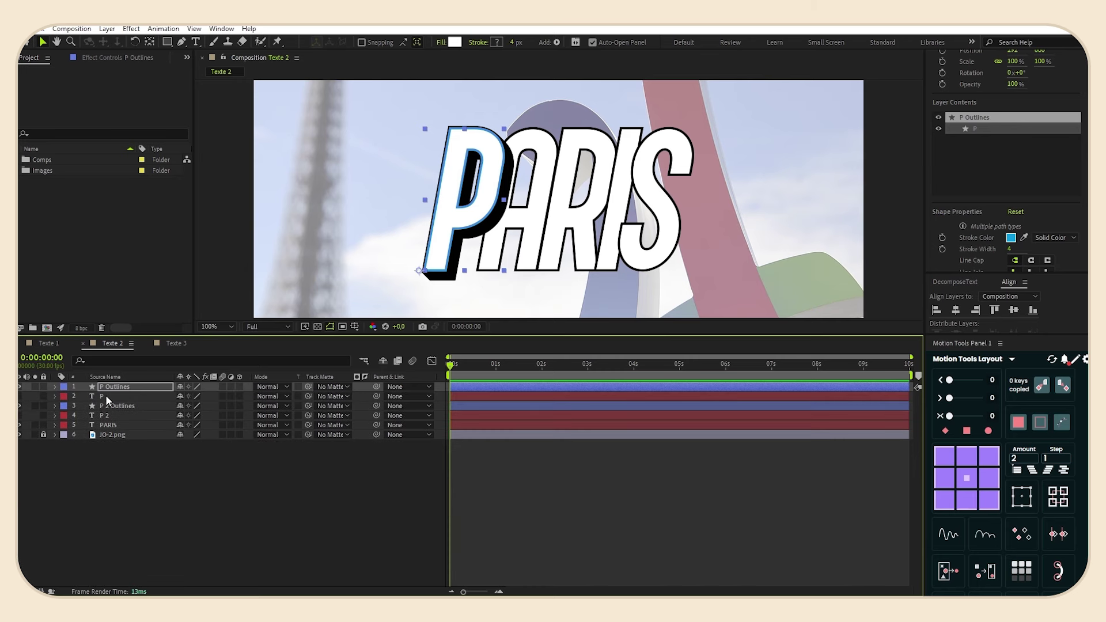
Add a standalone text letter A to one side of the PARIS title and set its fill to white.
click(196, 42)
click(517, 211)
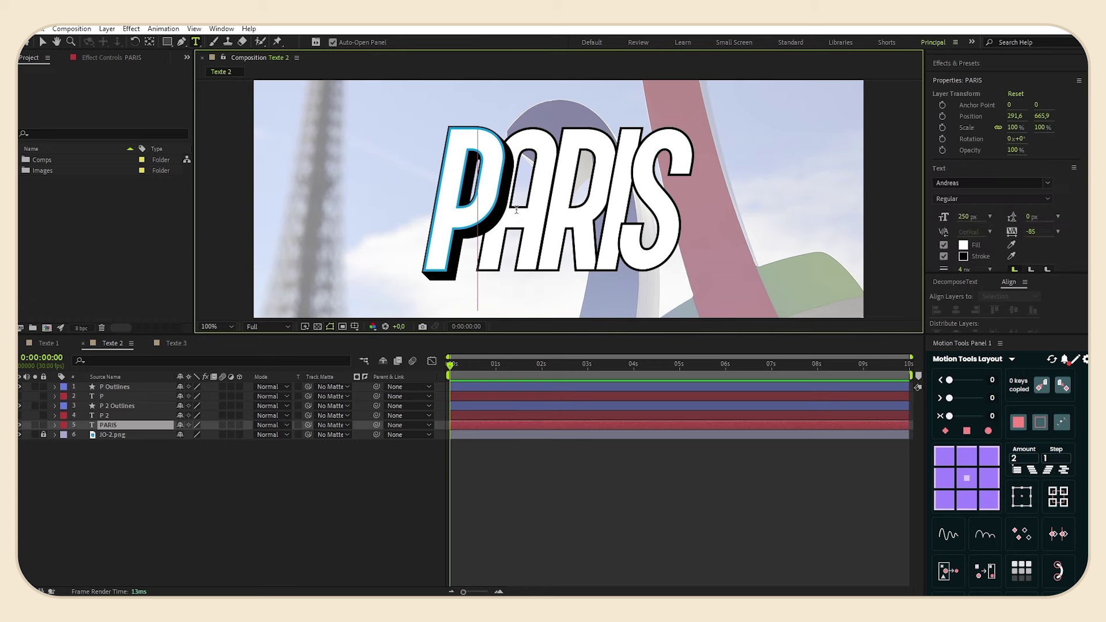
click(296, 196)
text(A)
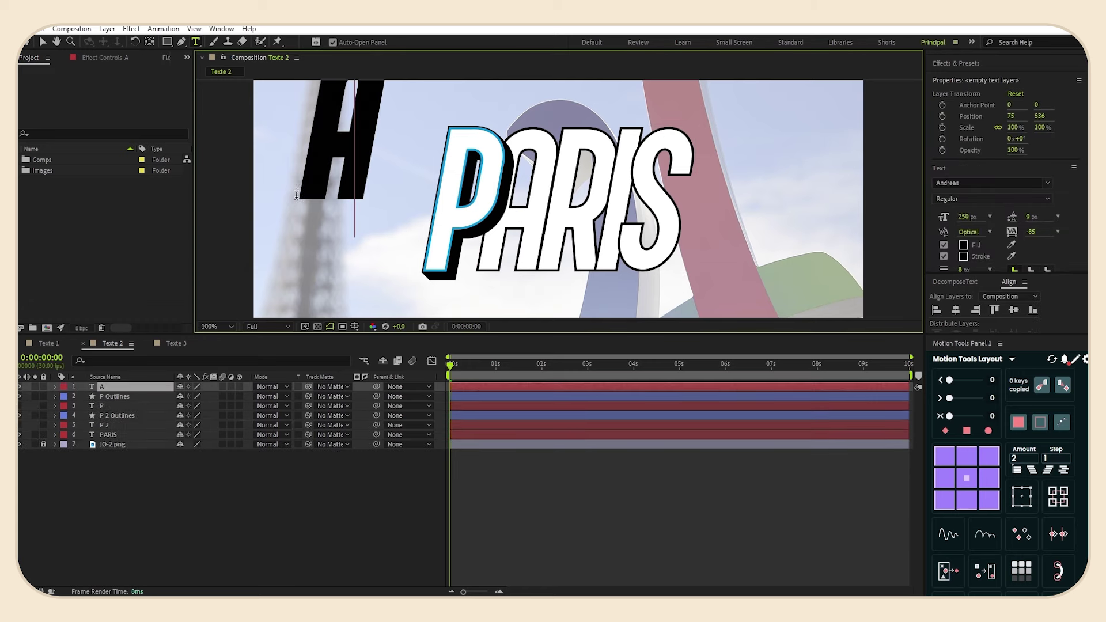
double_click(337, 153)
click(964, 246)
text(ffffff)
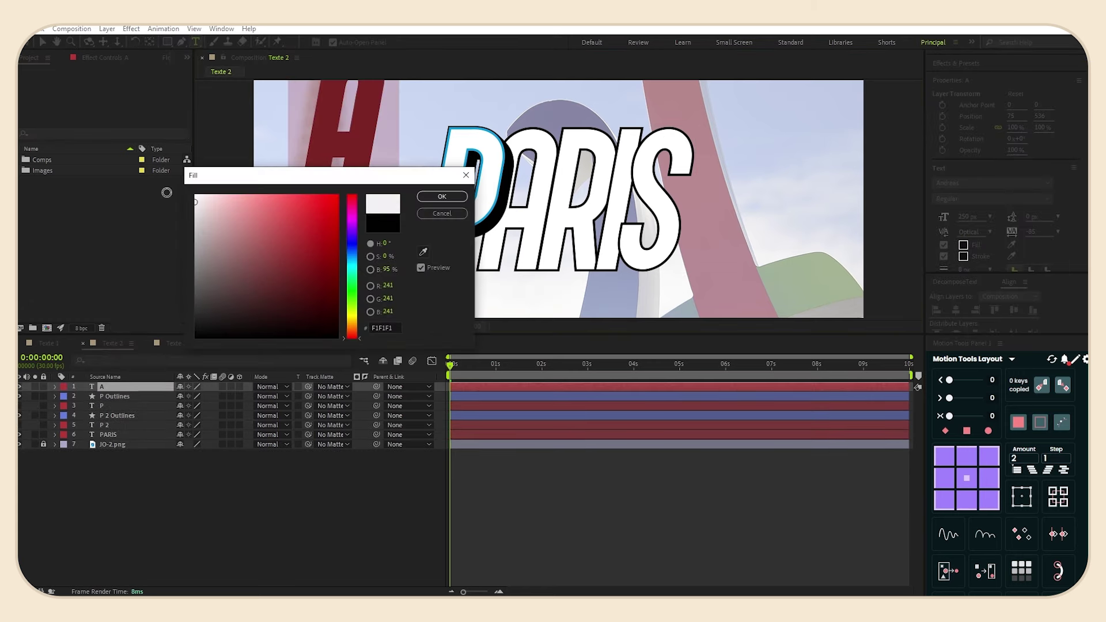
click(441, 199)
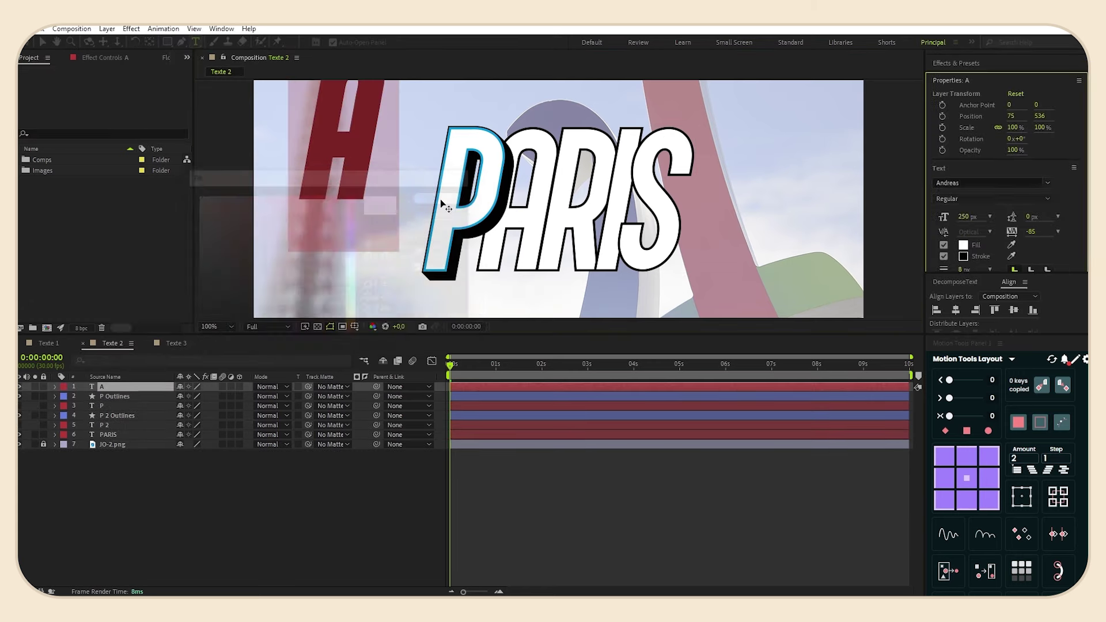
Give the letter A a 4 px orange stroke and move it over the title's A.
click(964, 269)
text(4)
key(Return)
click(963, 256)
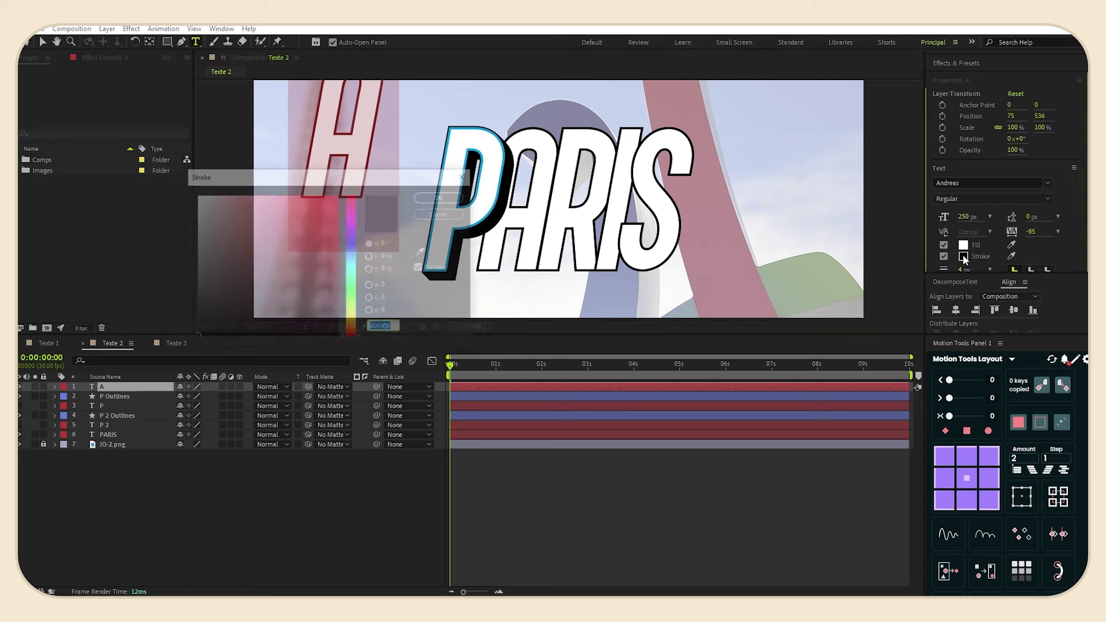
key(ctrl+v)
click(442, 198)
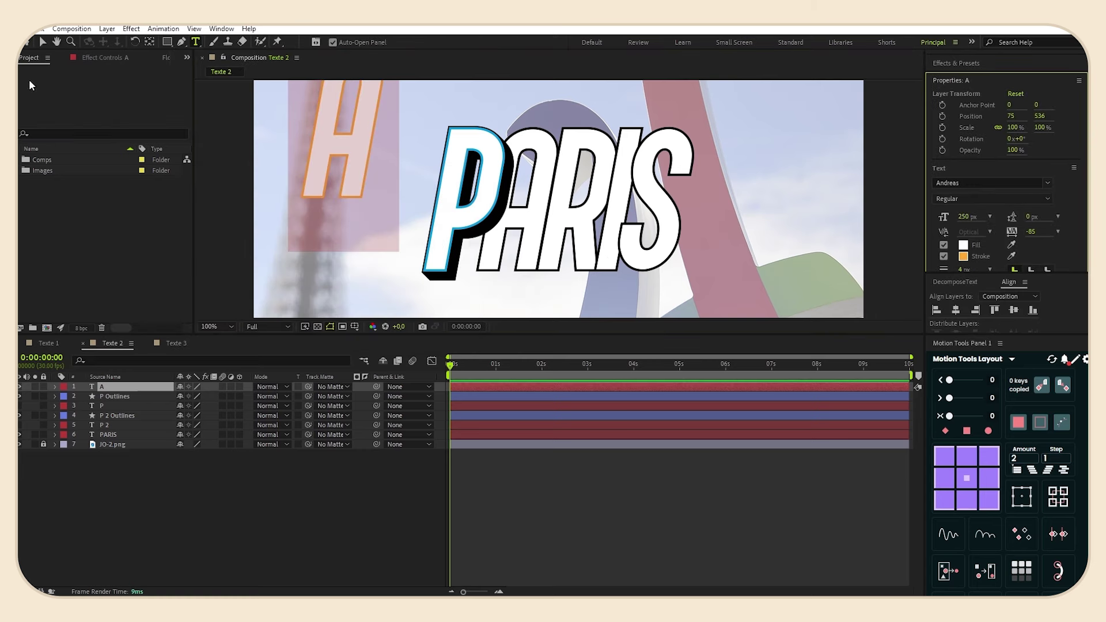
click(43, 44)
drag(355, 146, 530, 218)
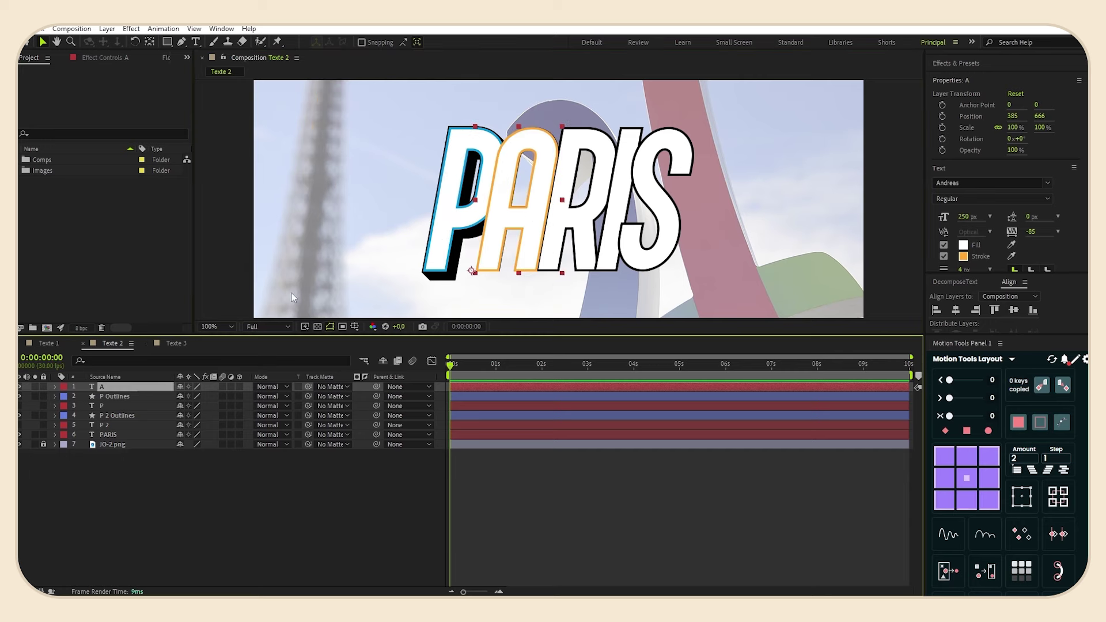
Duplicate the A text layer, change the copy's letter to R and align it over the title's R.
key(ctrl+d)
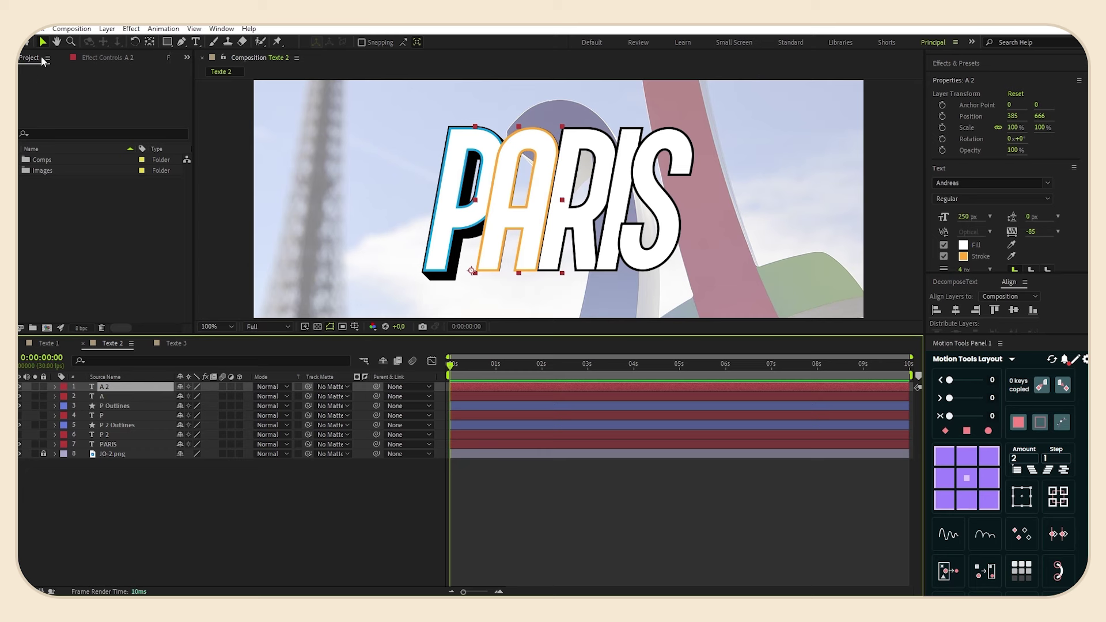
drag(513, 219, 569, 216)
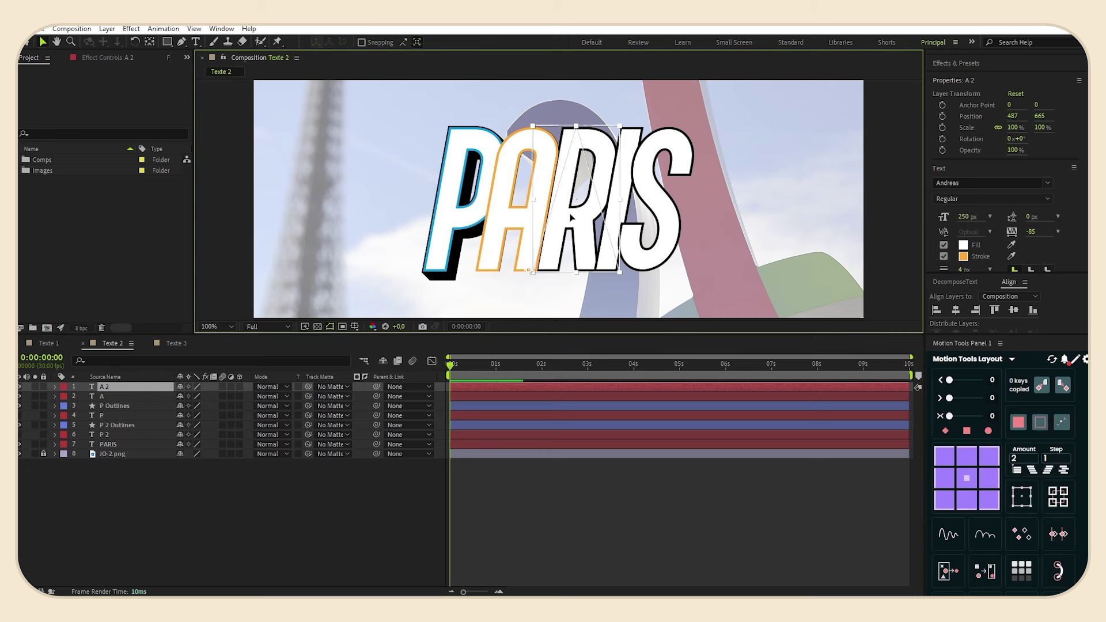
double_click(570, 217)
key(BackSpace)
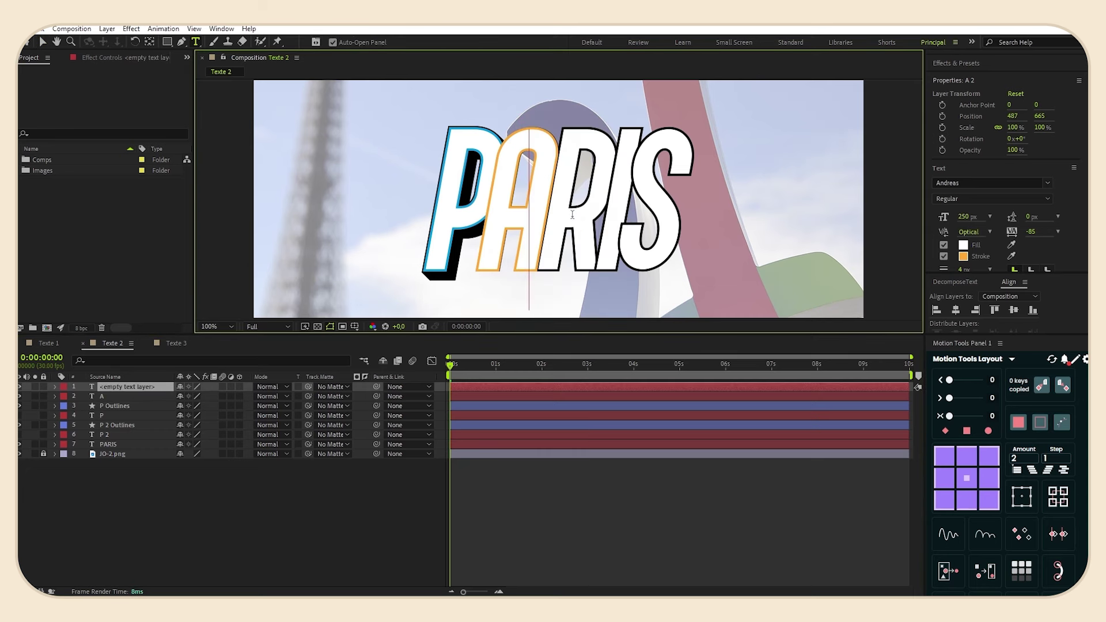
text(R)
key(Escape)
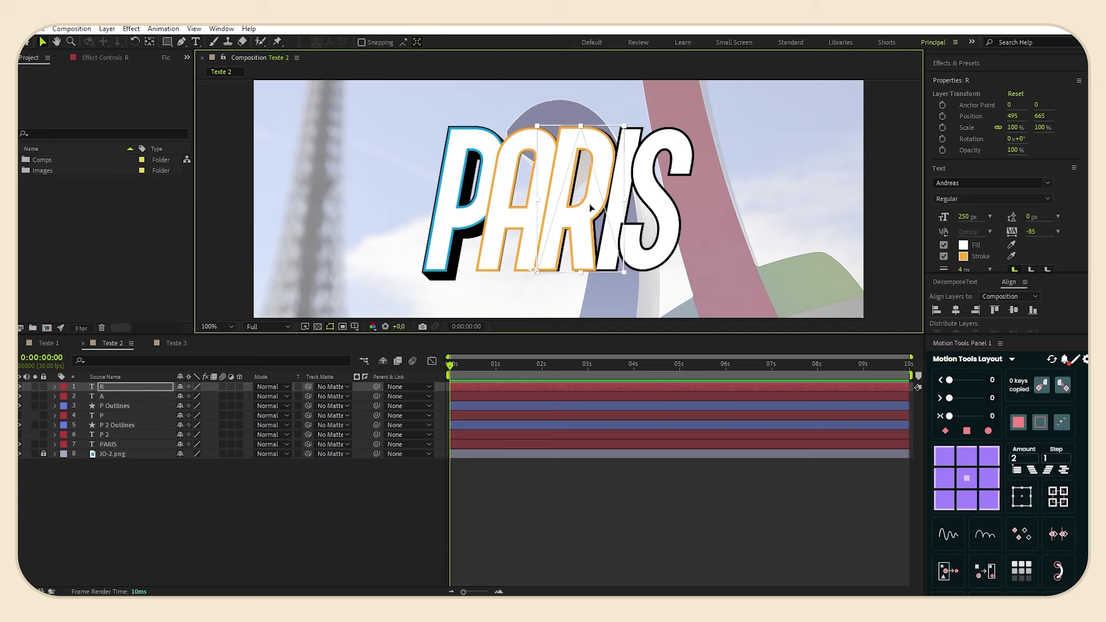
drag(590, 205, 587, 206)
Set the stroke color of the R text to gray.
double_click(575, 209)
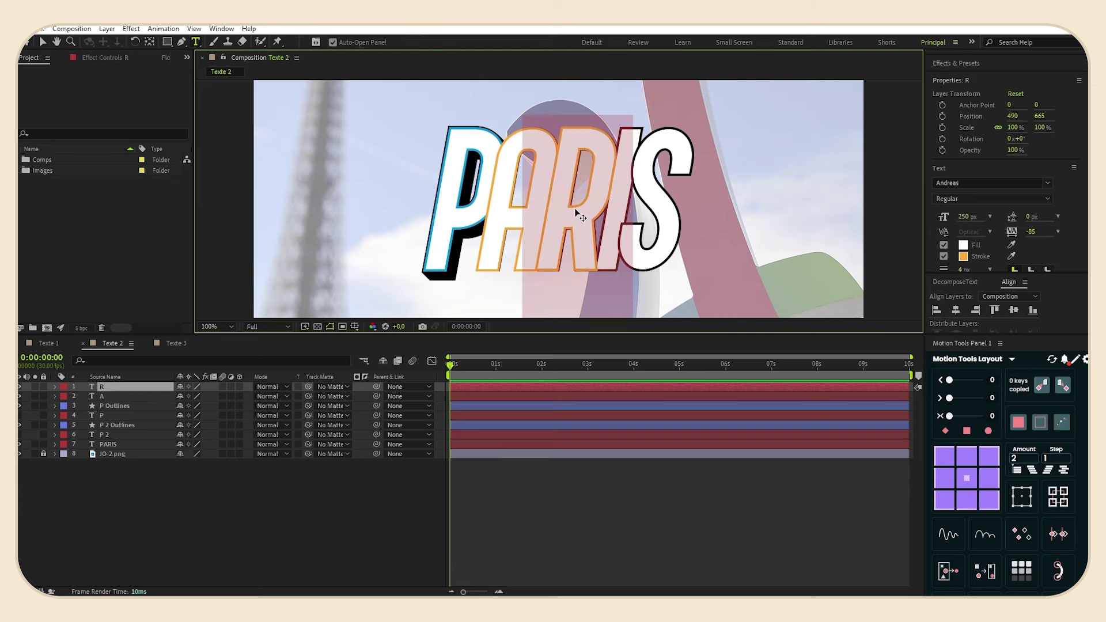
click(964, 256)
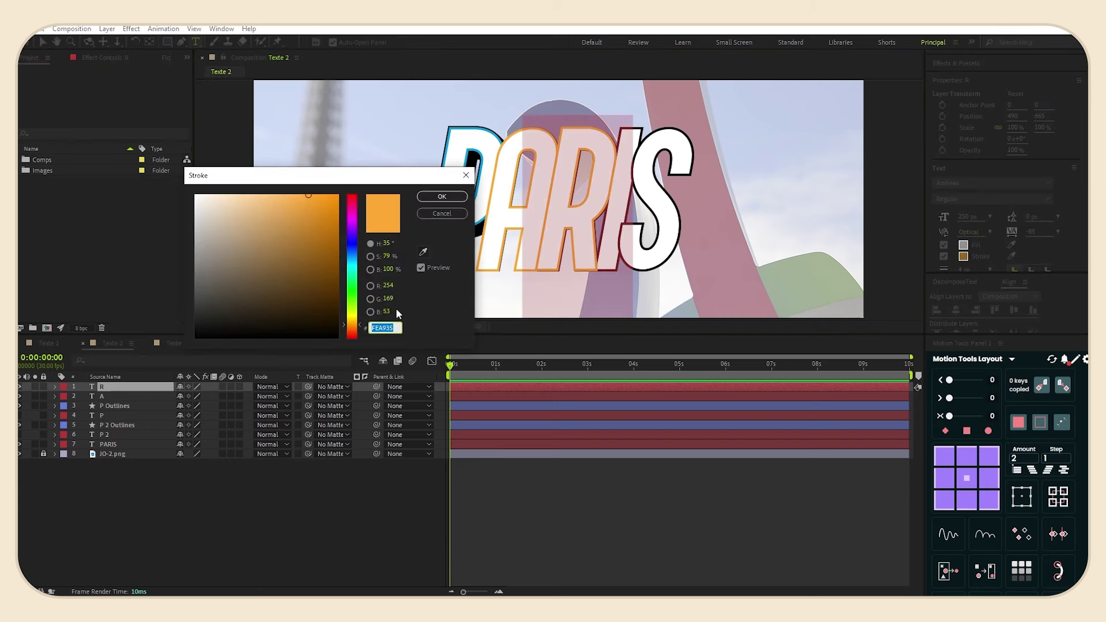
key(ctrl+v)
click(441, 198)
click(144, 490)
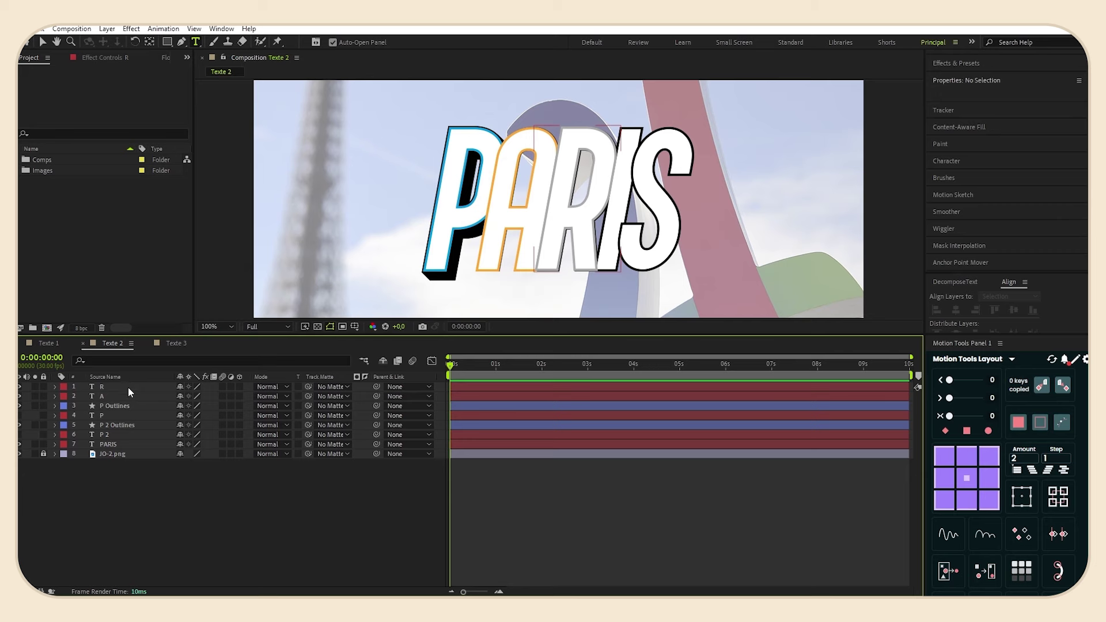
Place a green-stroked I and a crimson-stroked S over the title's last letters and hide the original PARIS text layer.
drag(597, 218, 610, 216)
drag(610, 216, 611, 216)
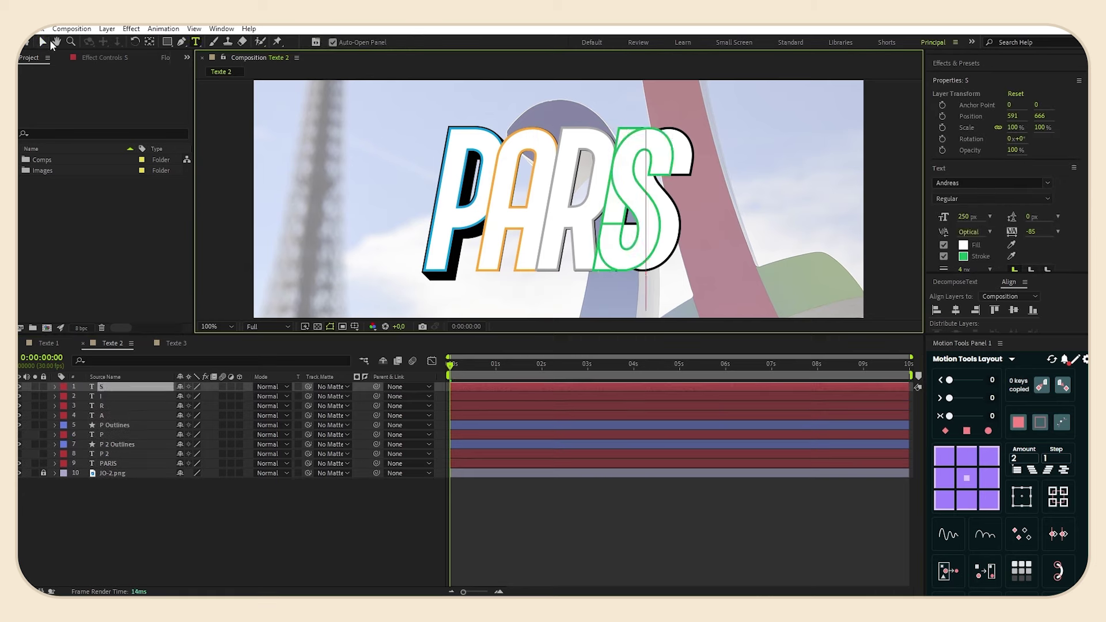
click(44, 42)
click(441, 198)
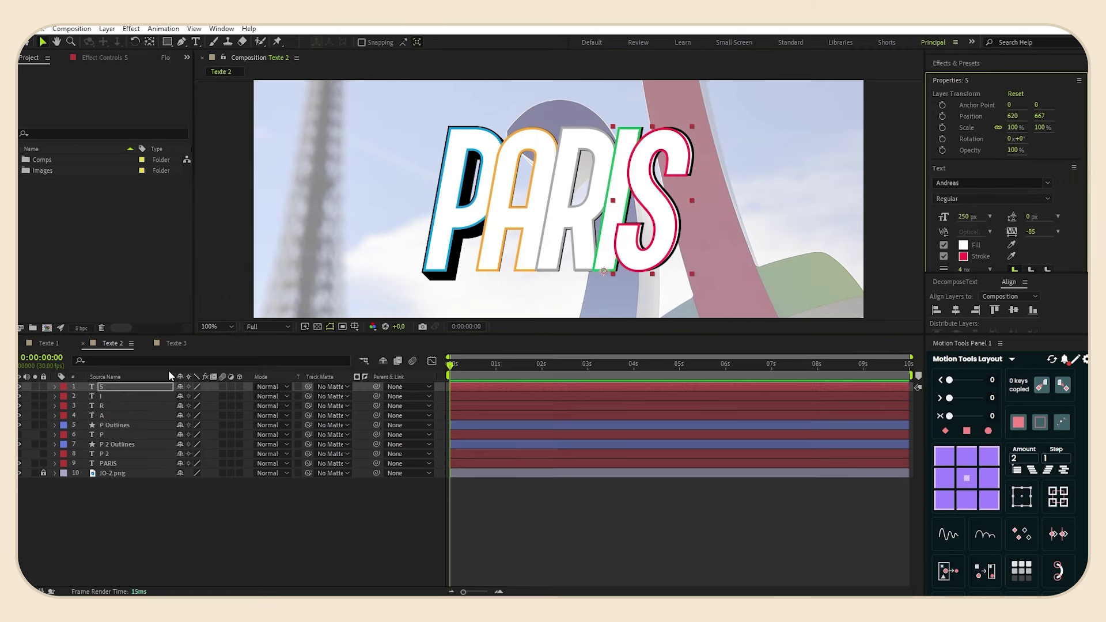
click(20, 464)
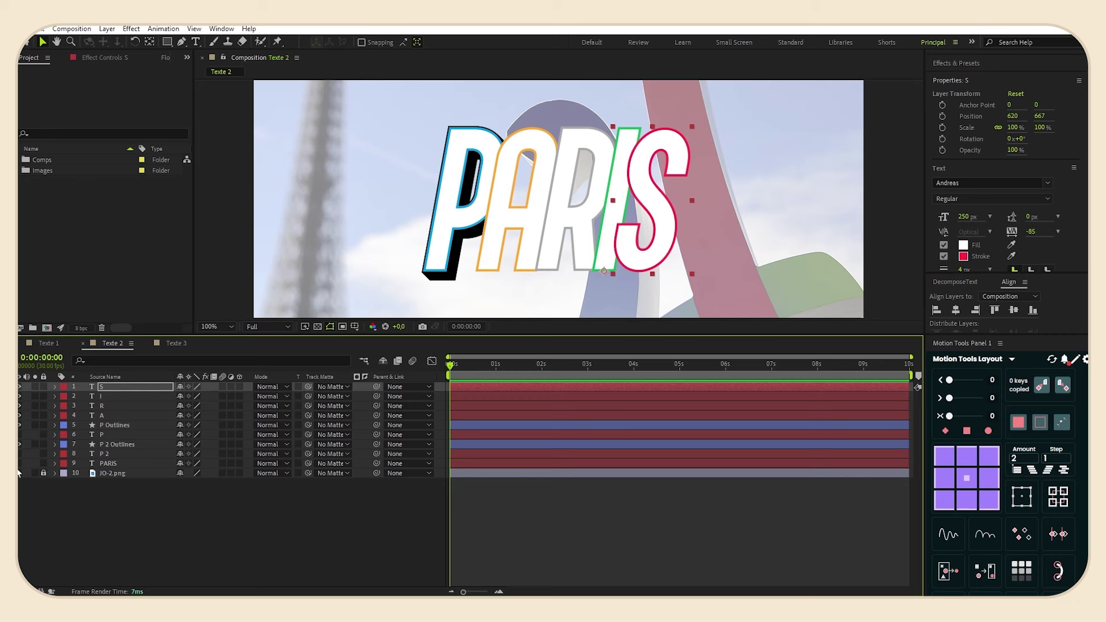
Duplicate the A, R, I and S text layers and set the copies' fill to black (000000).
click(116, 416)
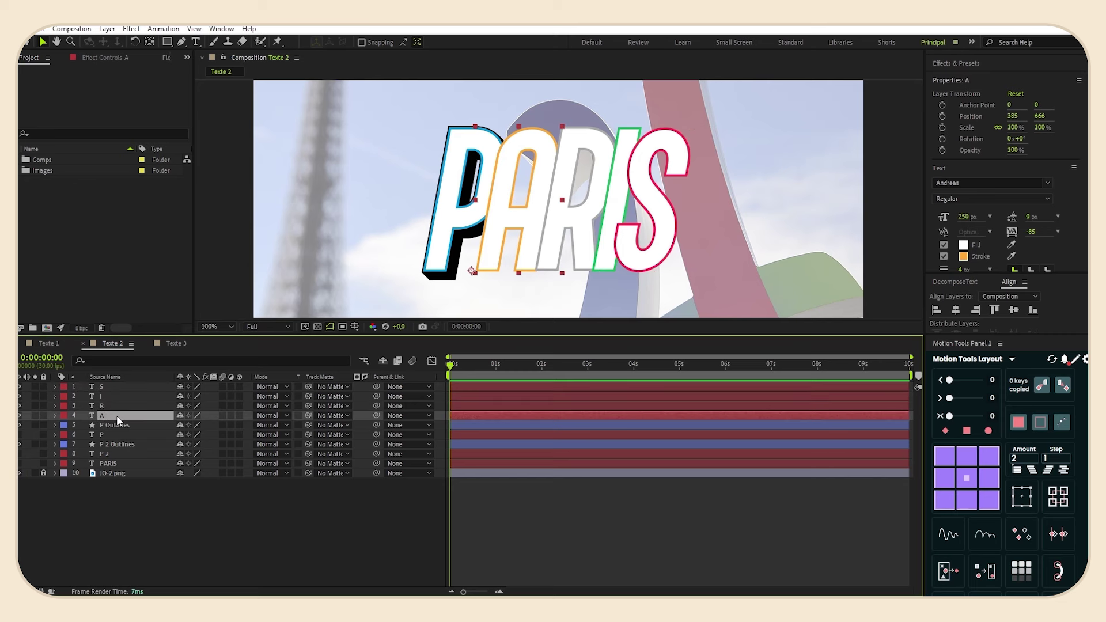
shift+click(119, 388)
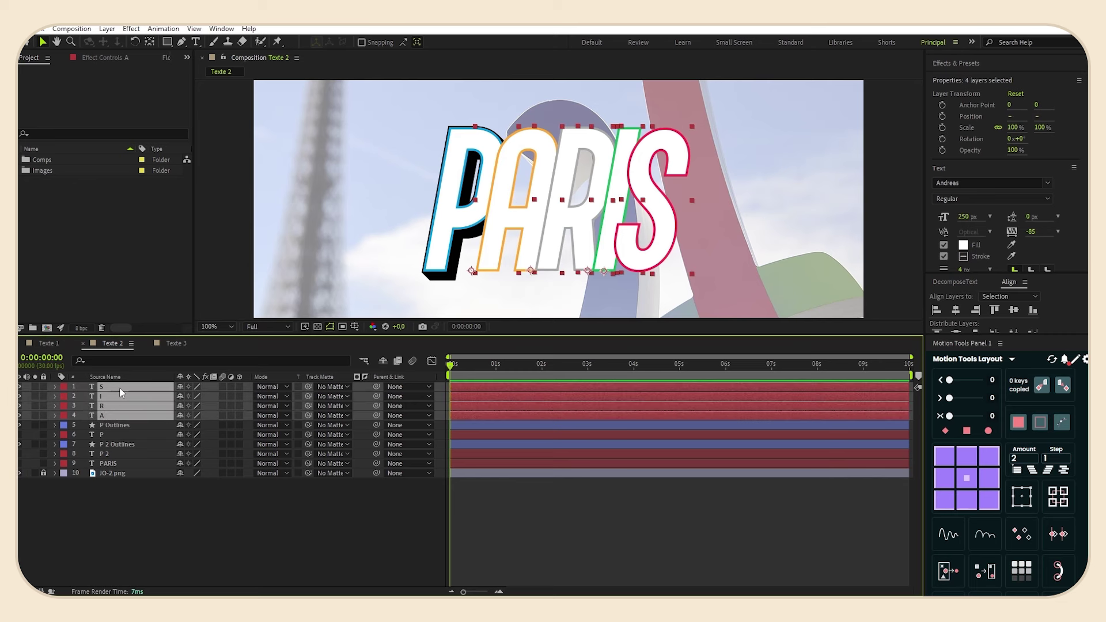
key(ctrl+d)
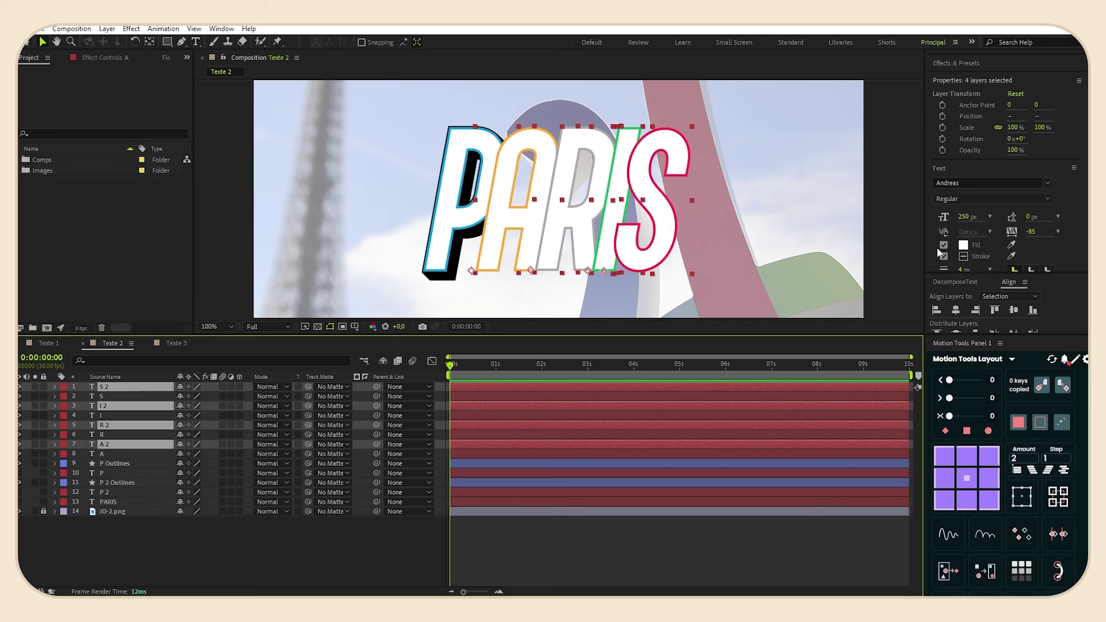
click(963, 245)
click(235, 265)
drag(235, 265, 92, 375)
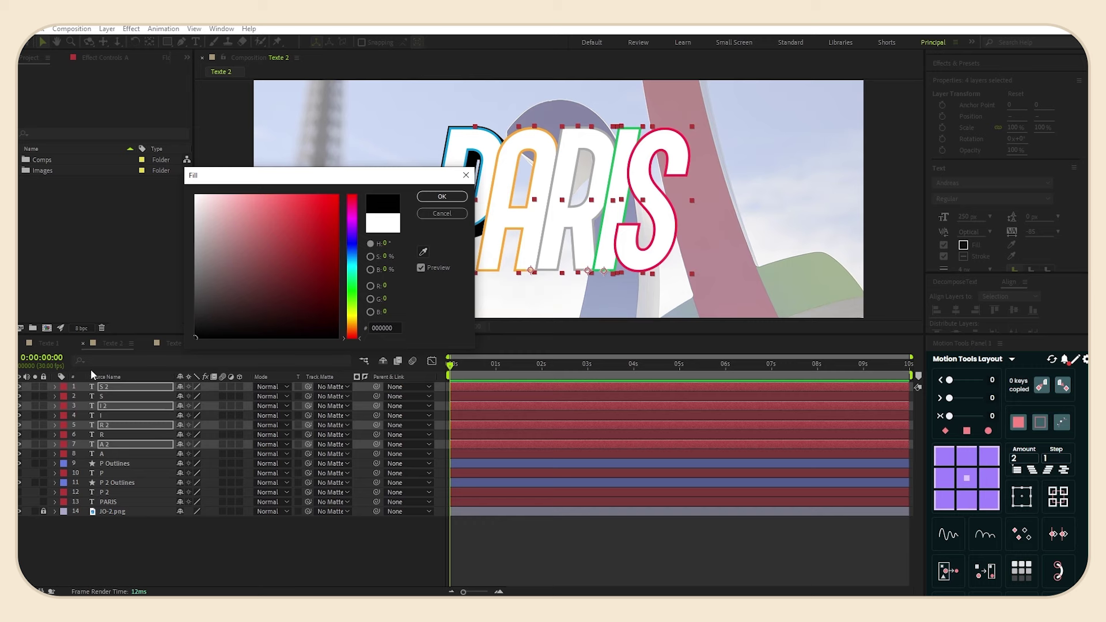
click(442, 196)
Set the stroke of the four duplicated letters to black with a width of 8 px.
click(963, 256)
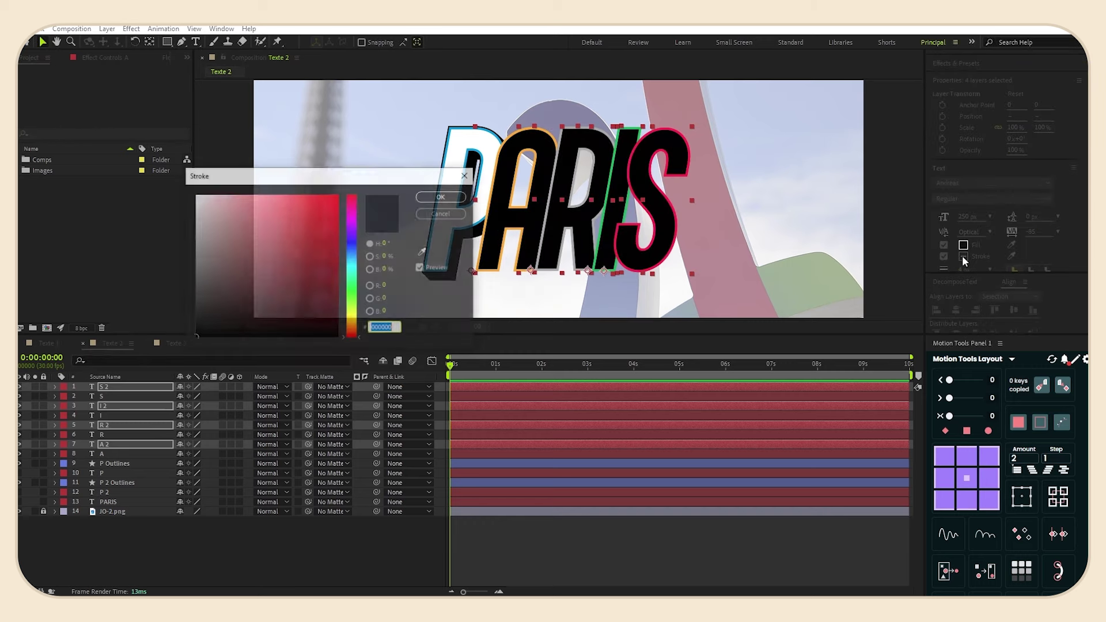
click(442, 197)
scroll(997, 236, down, 2)
click(961, 204)
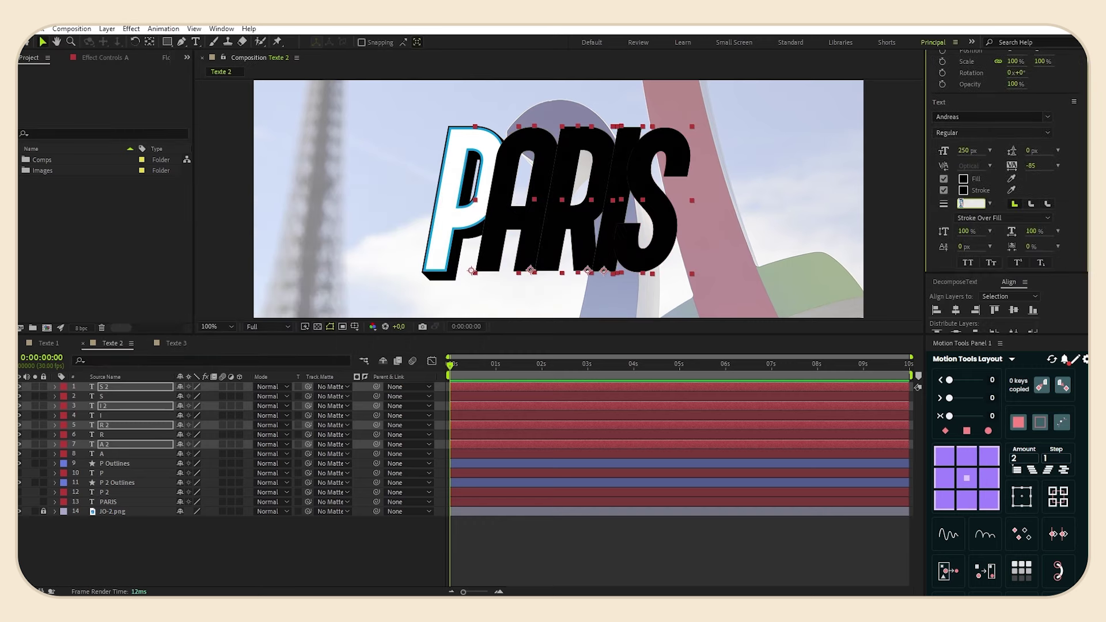
text(8)
key(Return)
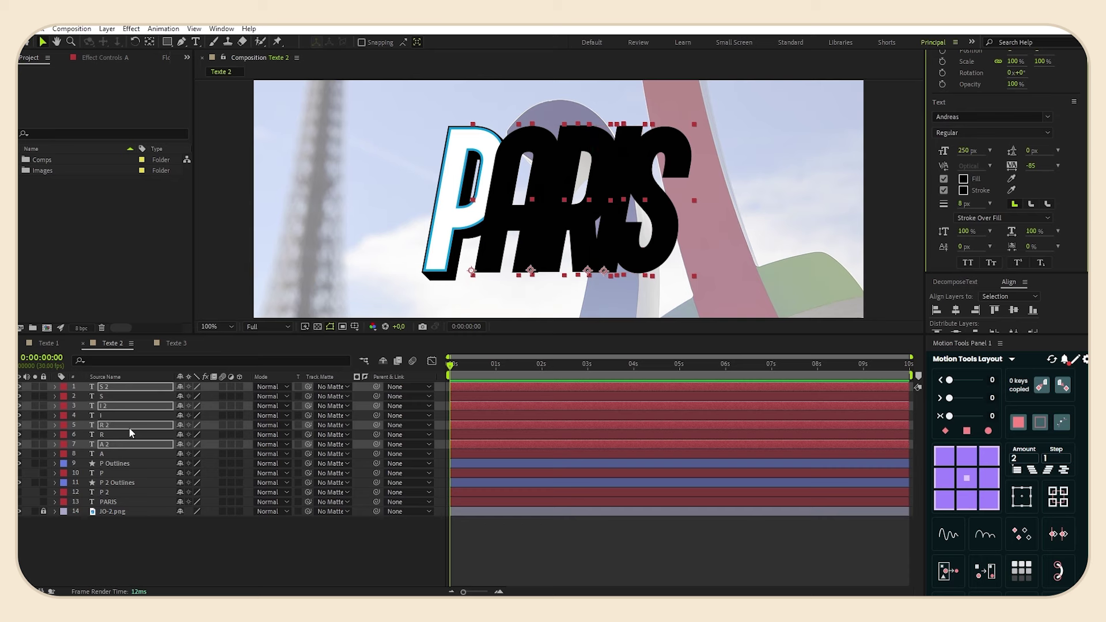
Reorder the layers so the black letter copies S 2, I 2, R 2 and A 2 sit below the colored letters.
drag(132, 429, 130, 438)
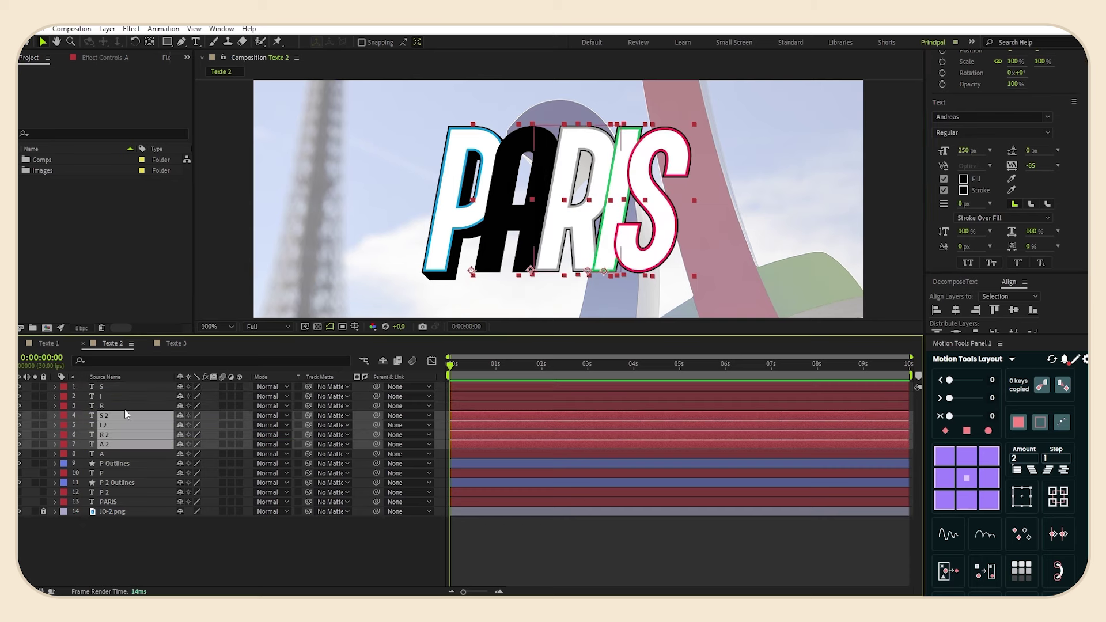
click(224, 543)
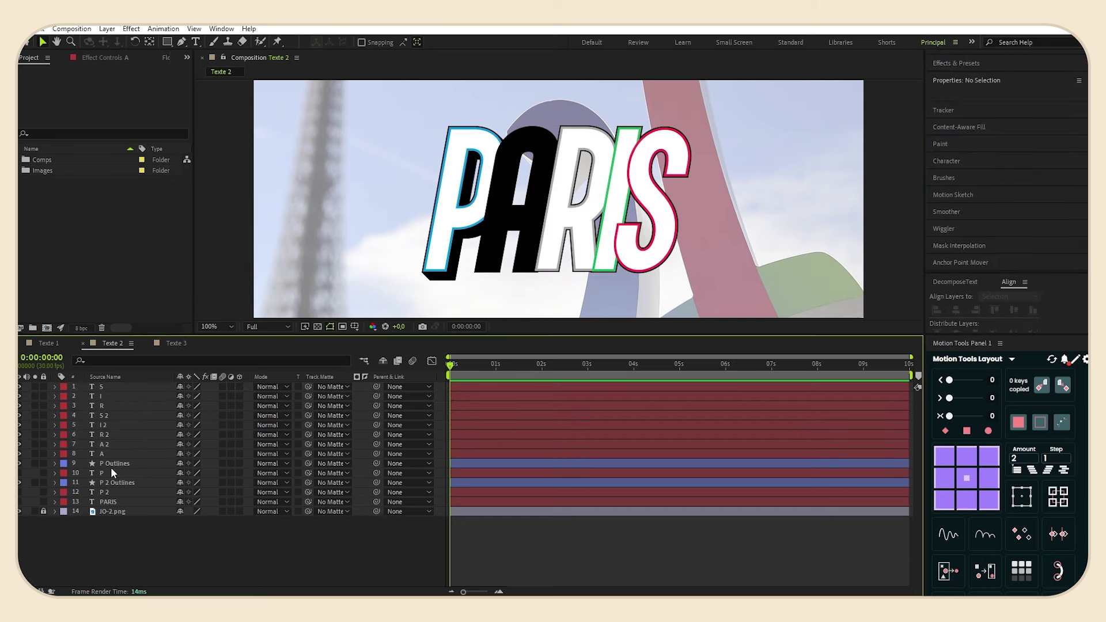
drag(113, 452, 112, 413)
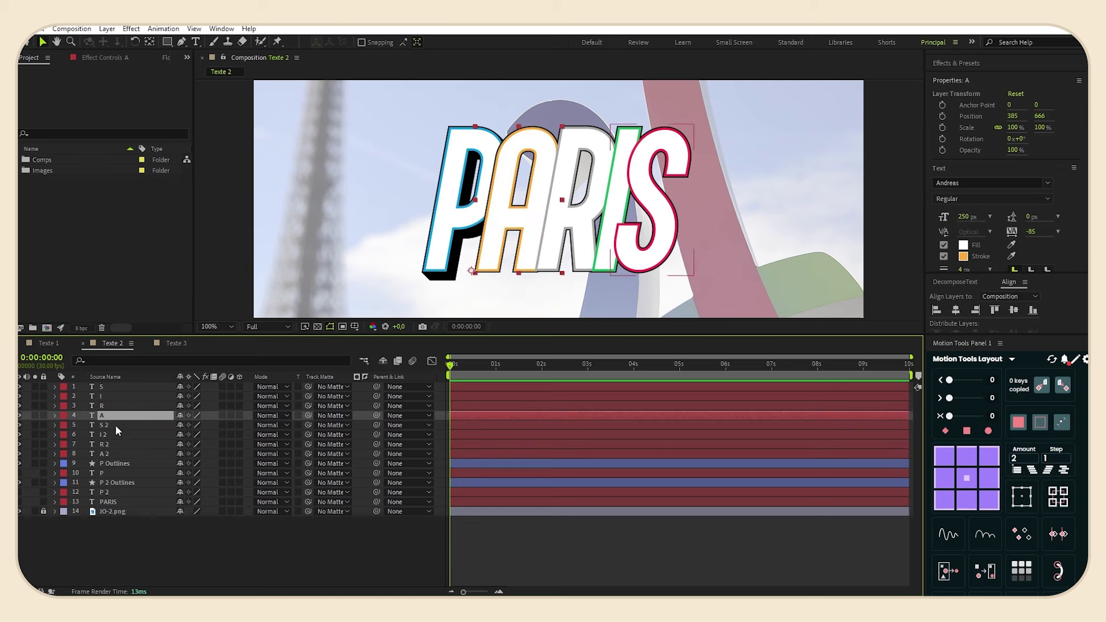
click(98, 537)
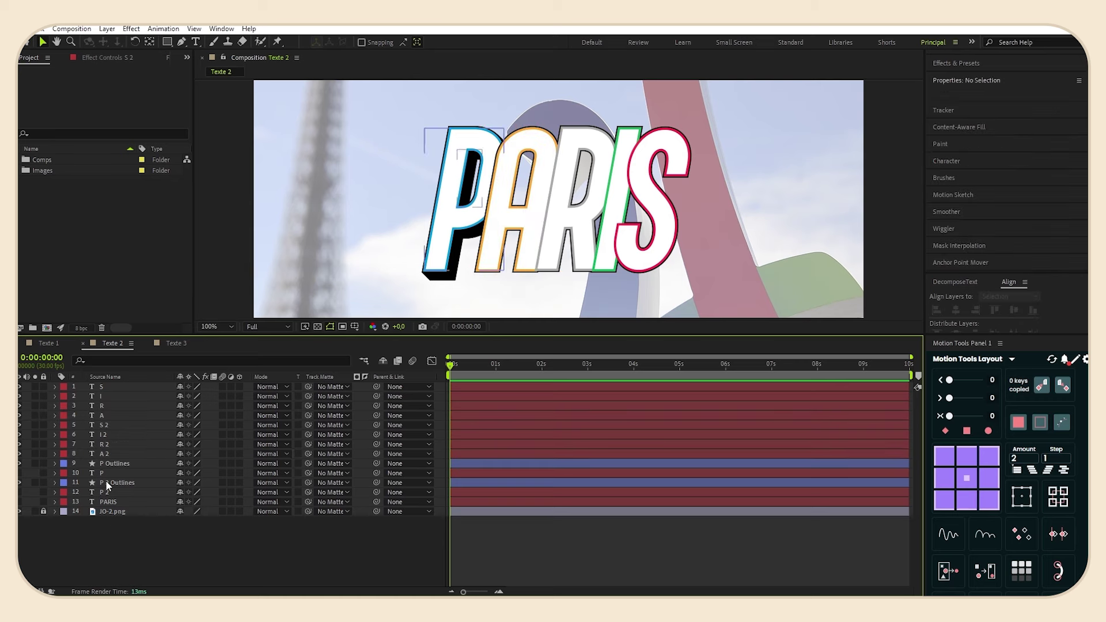
Create a shape layer from the black A 2 text and add a Repeater to its contents.
right_click(111, 453)
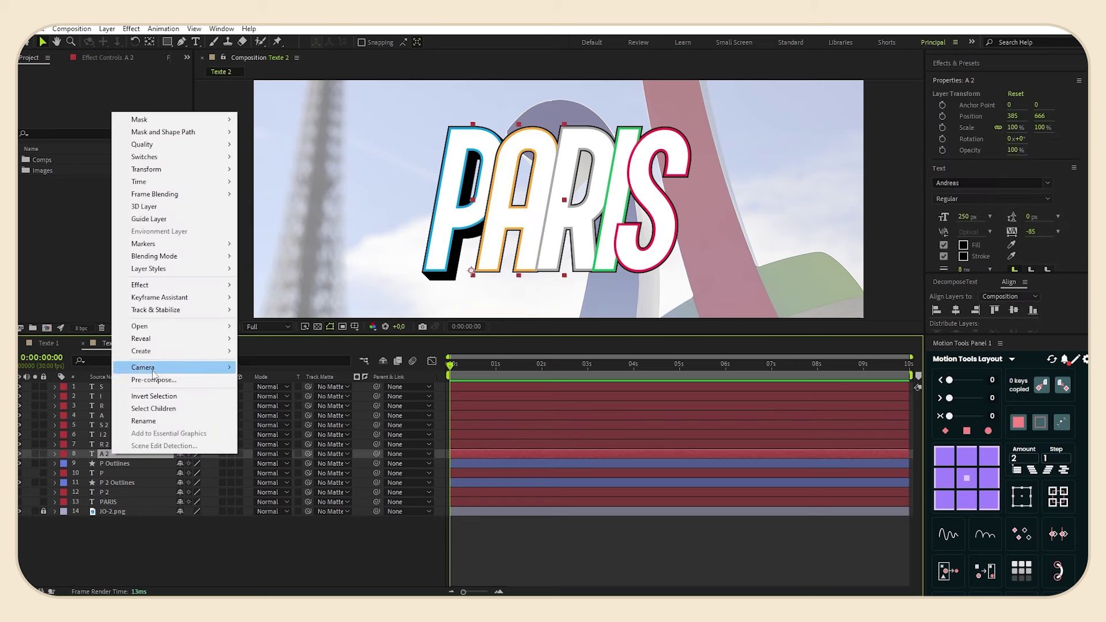
mouse_move(173, 351)
click(276, 365)
click(55, 454)
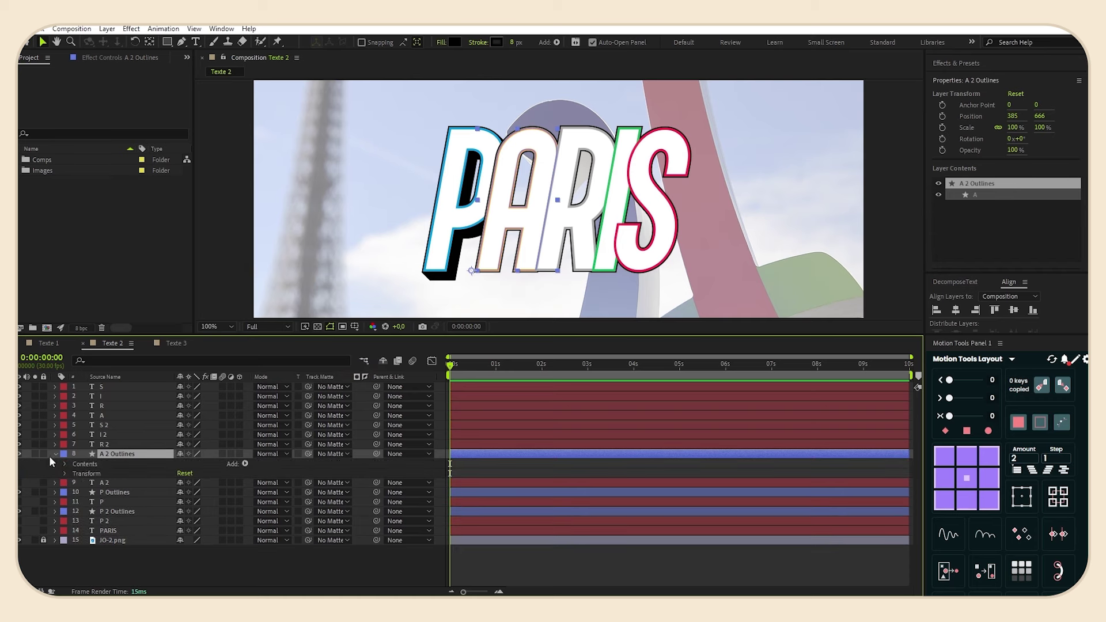
click(244, 464)
click(283, 415)
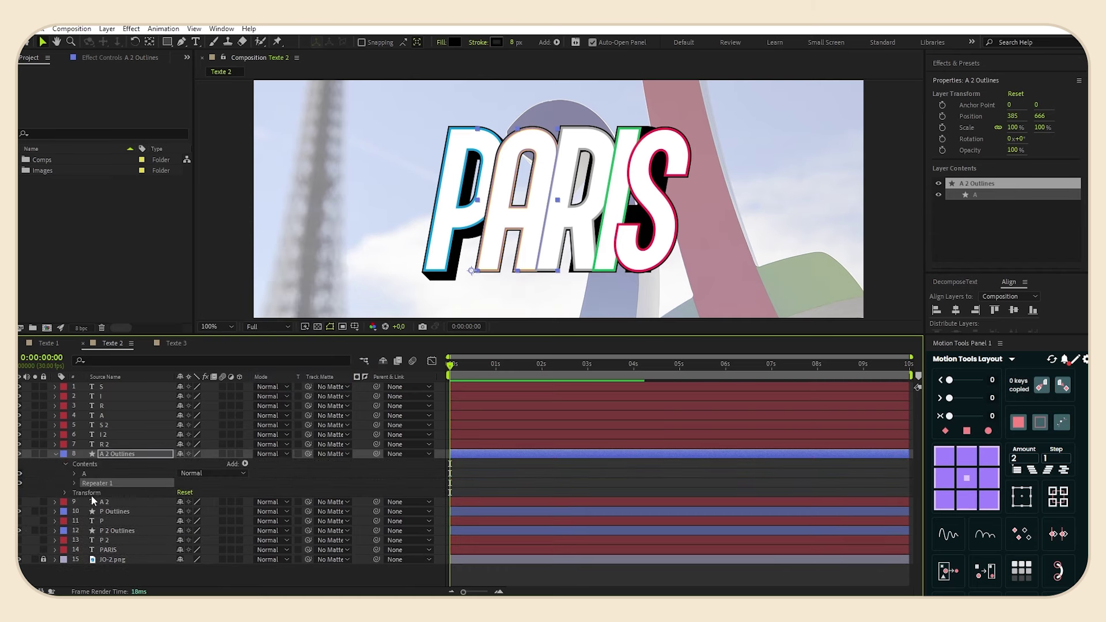
Set the number of copies in the A 2 Outlines Repeater to 15.
click(74, 483)
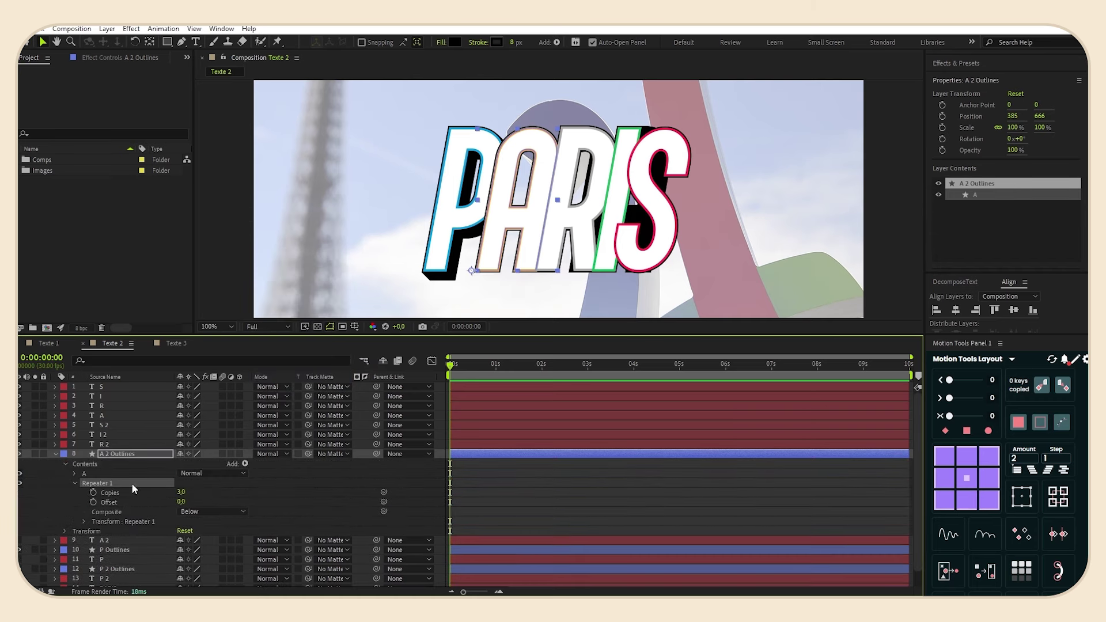
click(184, 492)
text(15)
key(Return)
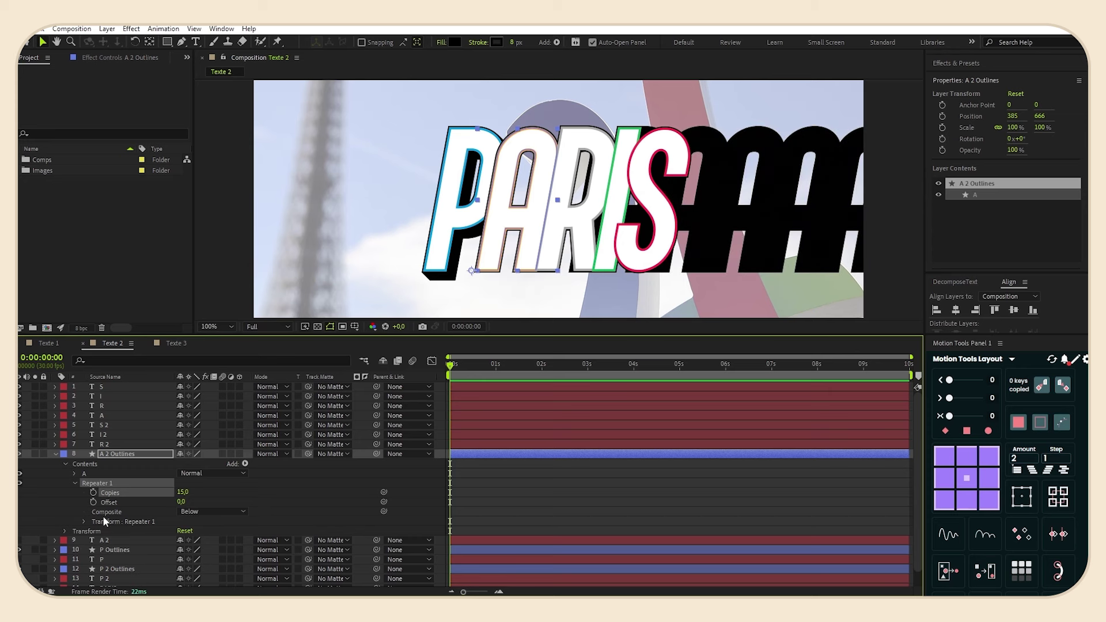
Set the Repeater's transform Position in A 2 Outlines to 1, 1 and collapse the layer.
click(84, 522)
scroll(281, 493, down, 1)
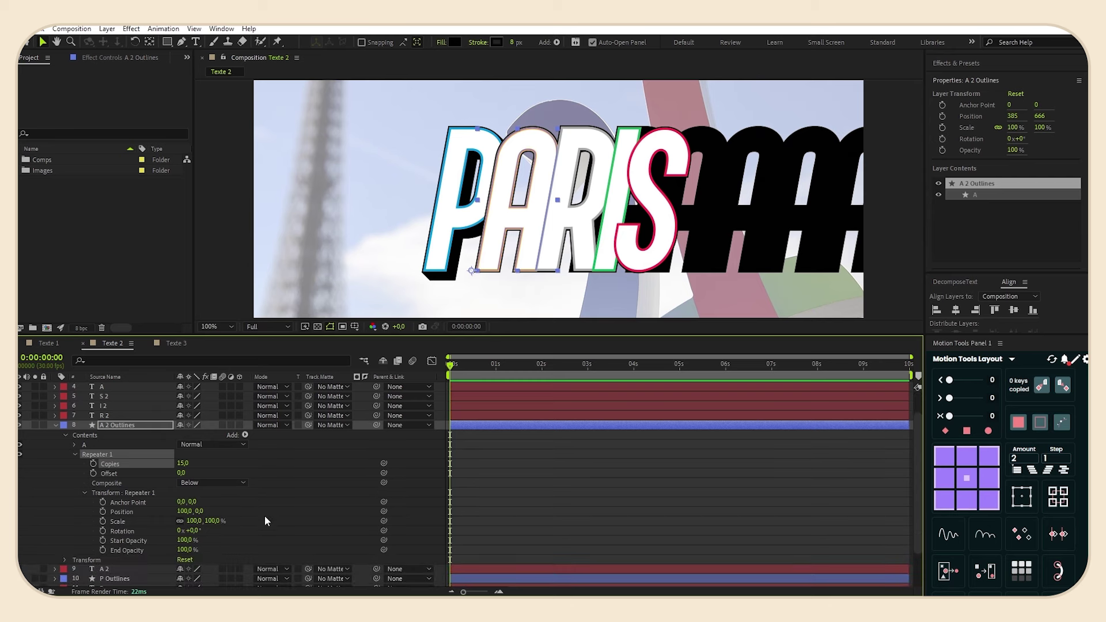
click(186, 511)
text(1)
key(Tab)
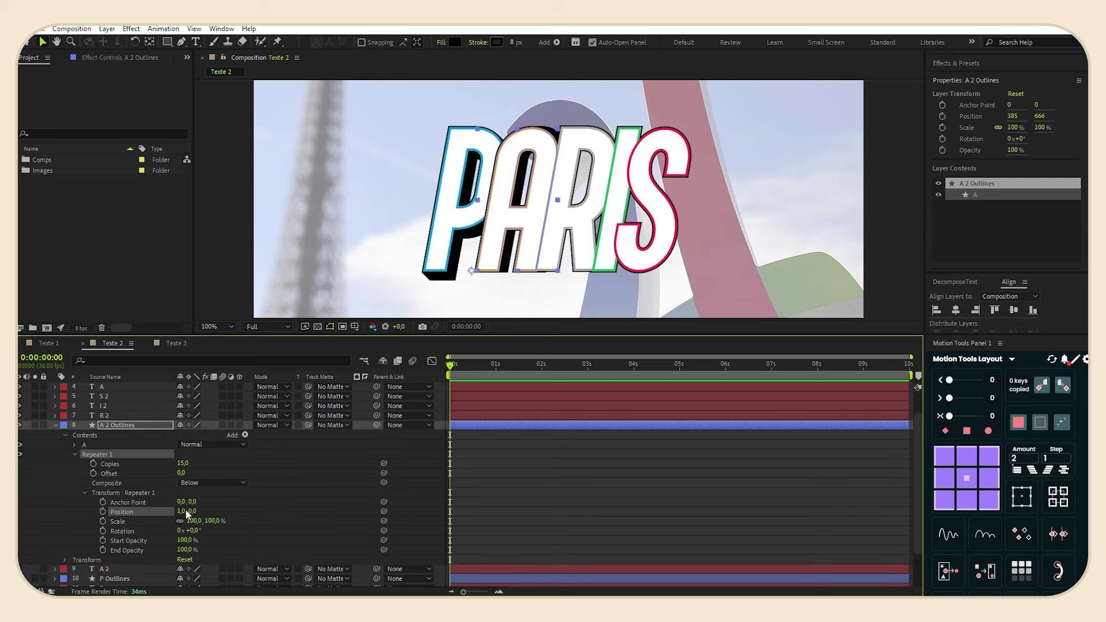
text(1)
key(Return)
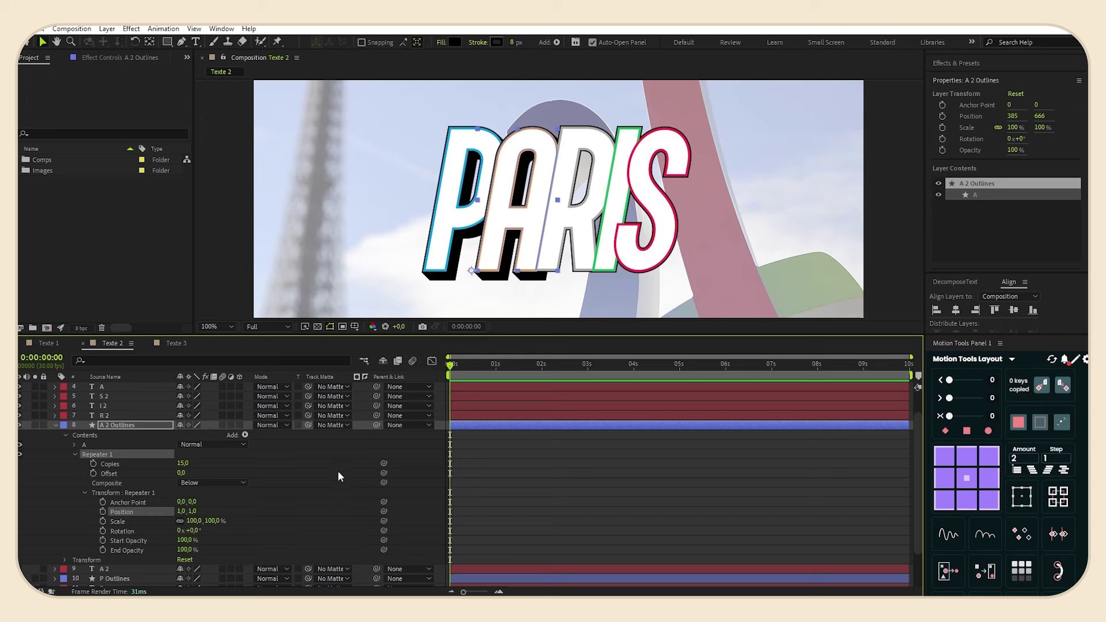
click(53, 426)
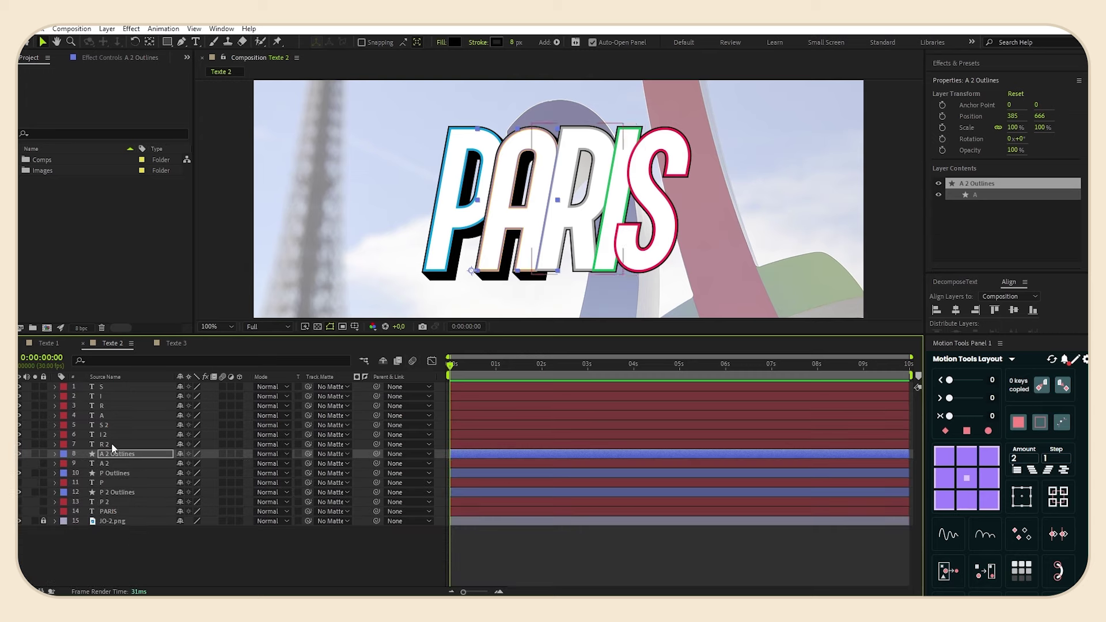
Add a Repeater to the contents of the R 2 Outlines layer.
click(245, 454)
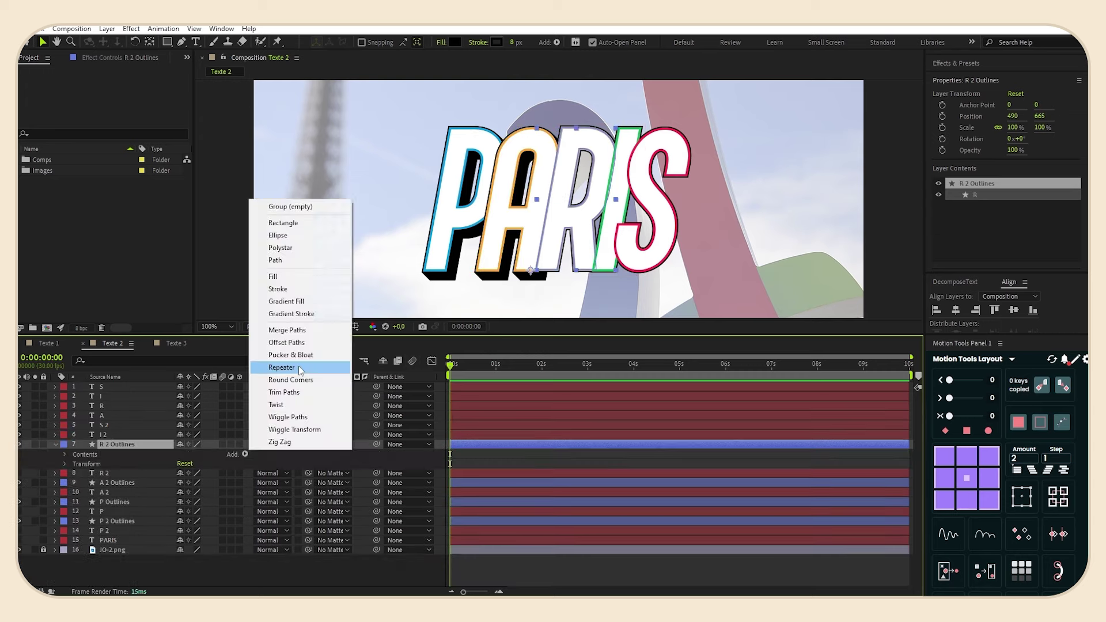
click(298, 368)
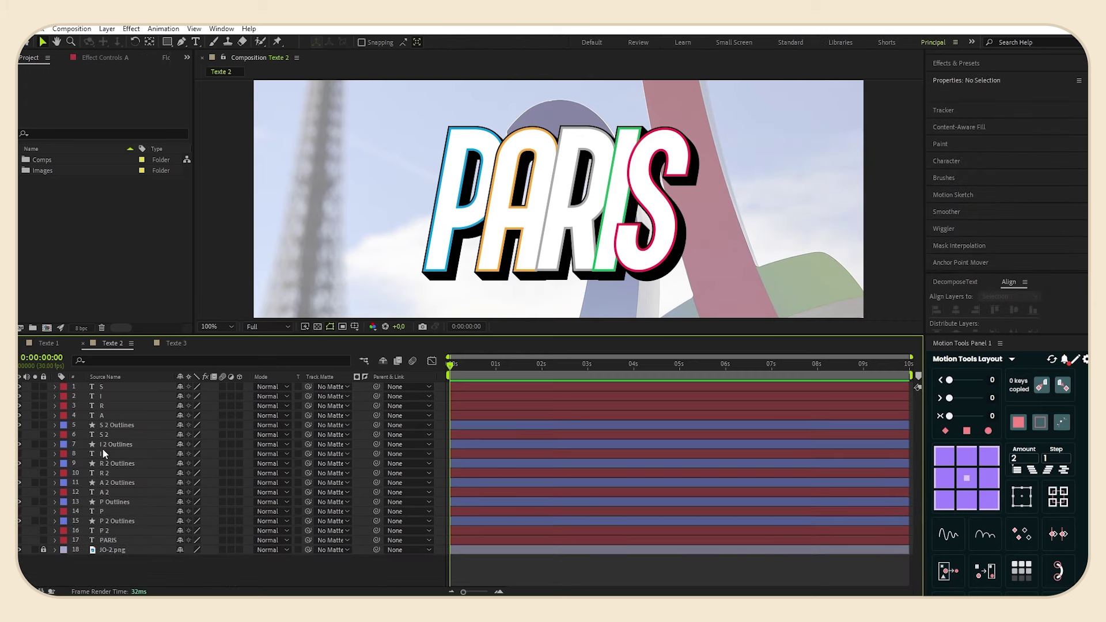
Create shape layers from the colored A and R text layers.
right_click(109, 414)
mouse_move(225, 314)
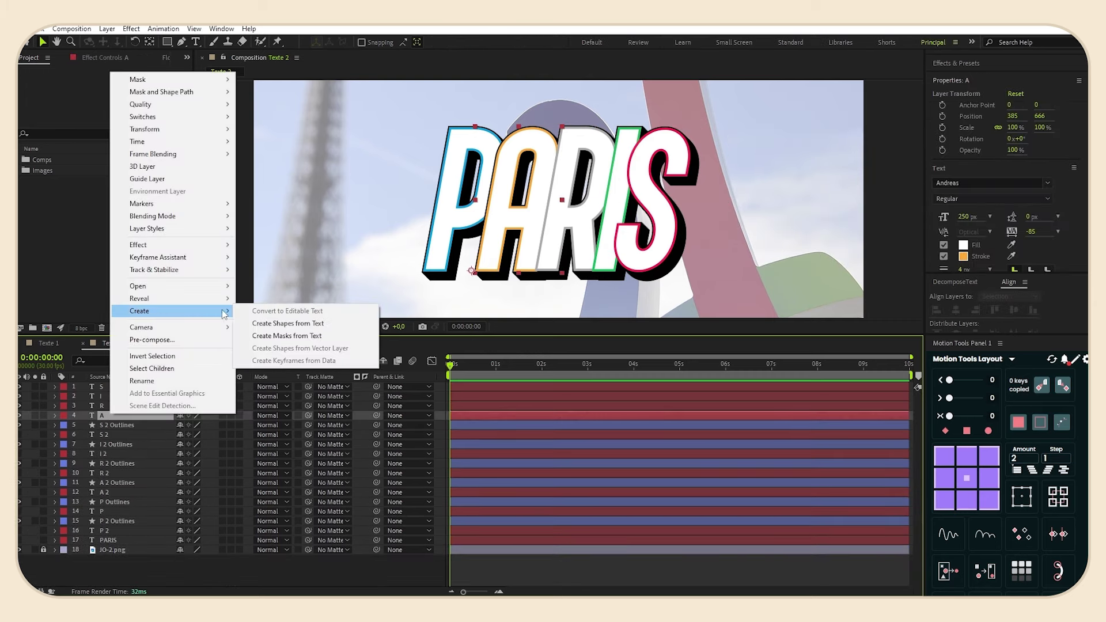
click(273, 324)
right_click(124, 403)
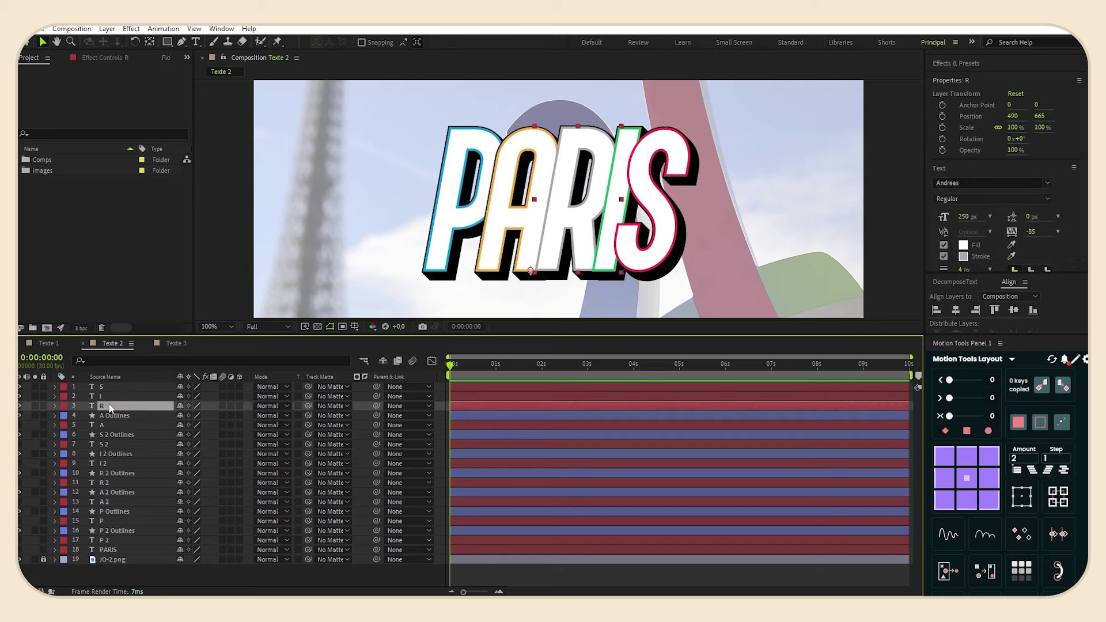
mouse_move(162, 302)
click(273, 324)
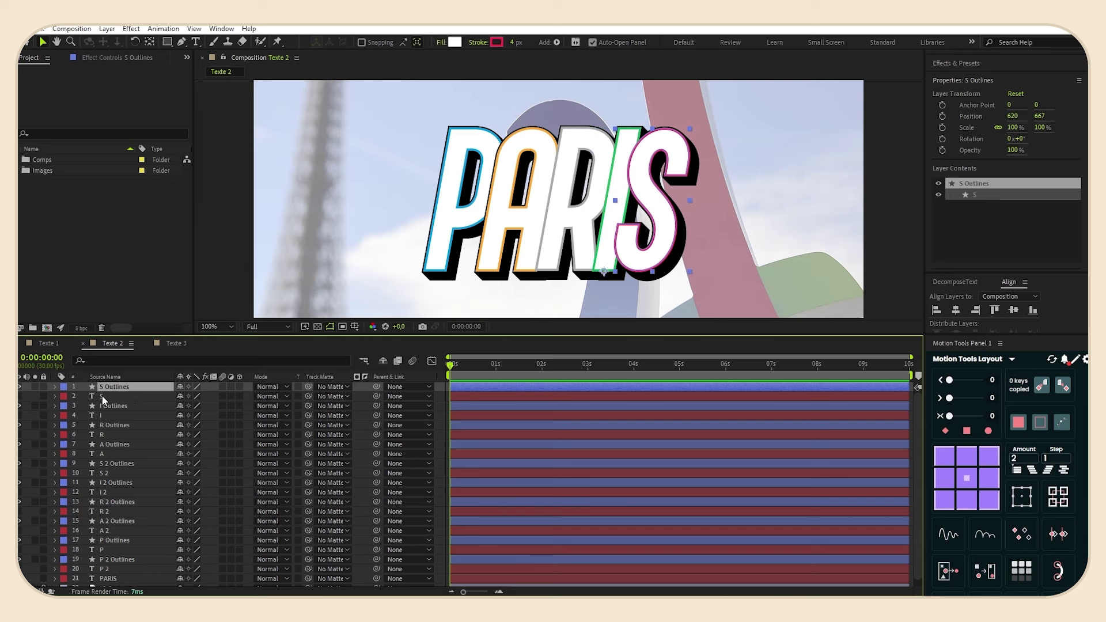
Move all the original text layers, from S down to PARIS, below the outline shape layers.
click(116, 396)
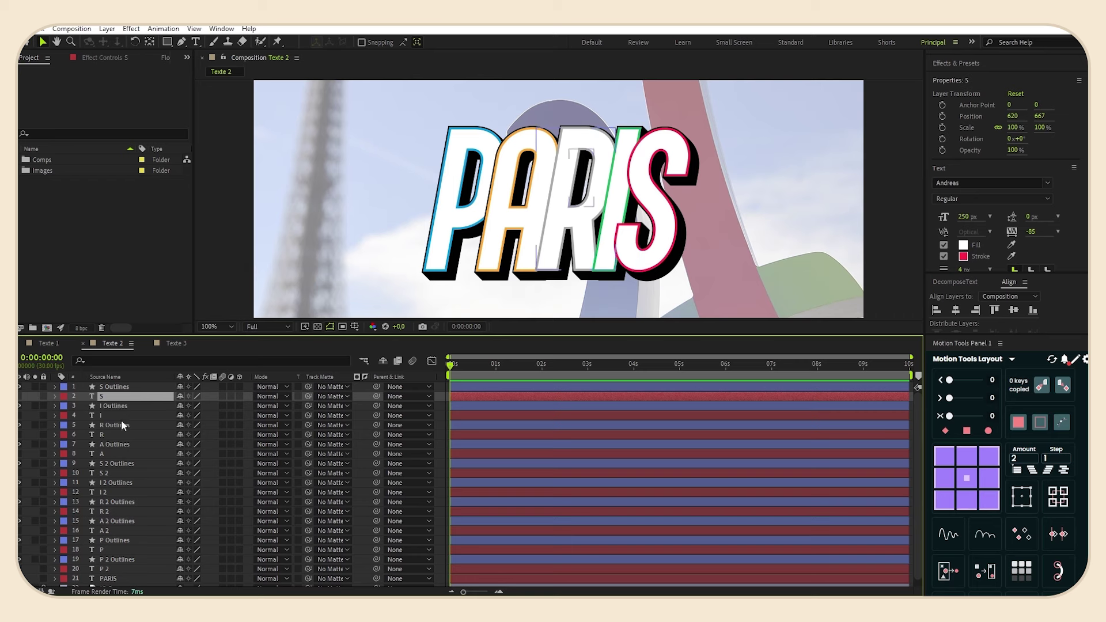
ctrl+click(114, 415)
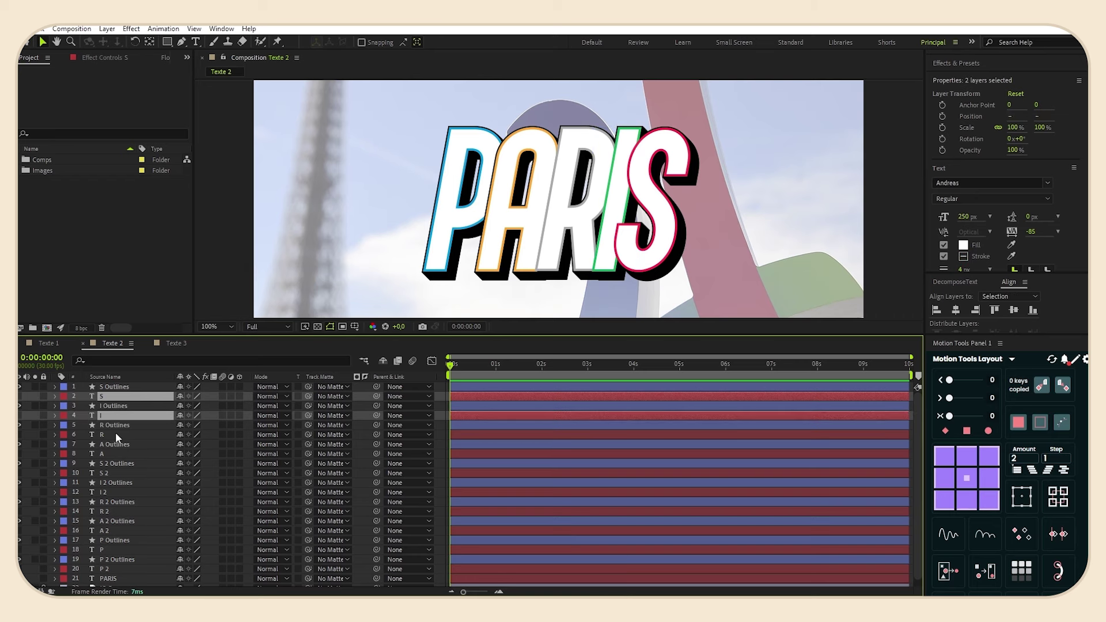
ctrl+click(116, 434)
ctrl+click(116, 453)
ctrl+click(116, 473)
ctrl+click(116, 492)
ctrl+click(116, 511)
ctrl+click(116, 531)
ctrl+click(115, 550)
ctrl+click(115, 569)
ctrl+click(115, 578)
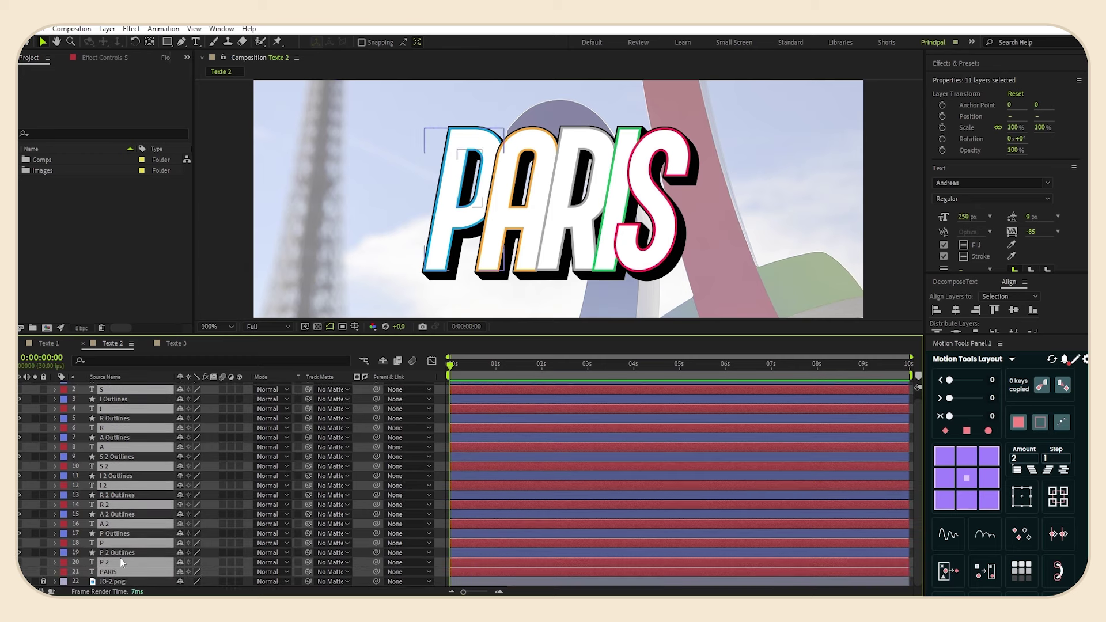
drag(143, 544, 144, 578)
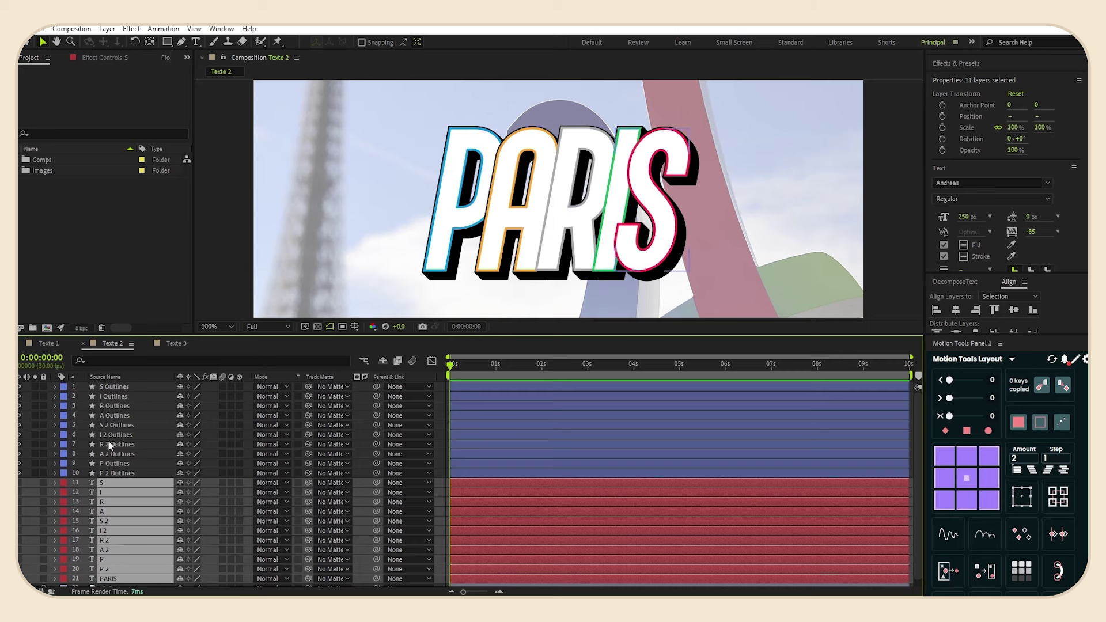
Reorder the colored outline layers so they read P, A, R, I, S from the top of the stack.
drag(113, 464, 110, 383)
click(110, 425)
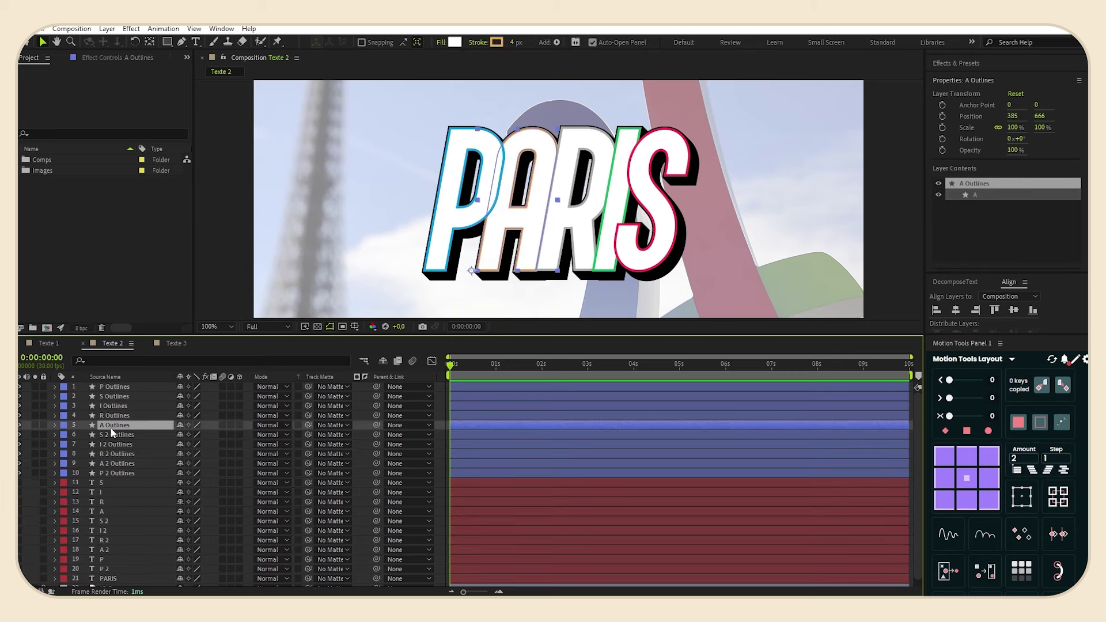
mouse_move(111, 432)
mouse_down()
mouse_move(111, 397)
mouse_move(113, 413)
mouse_up()
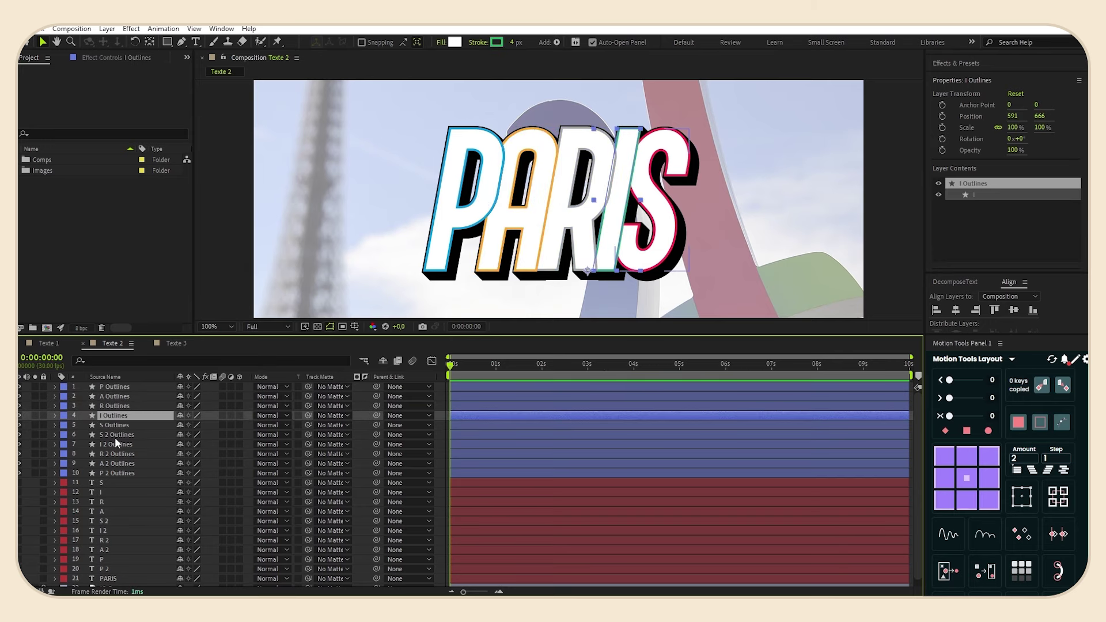
Change the label color of the five colored outline layers, P through S, to Green.
click(124, 425)
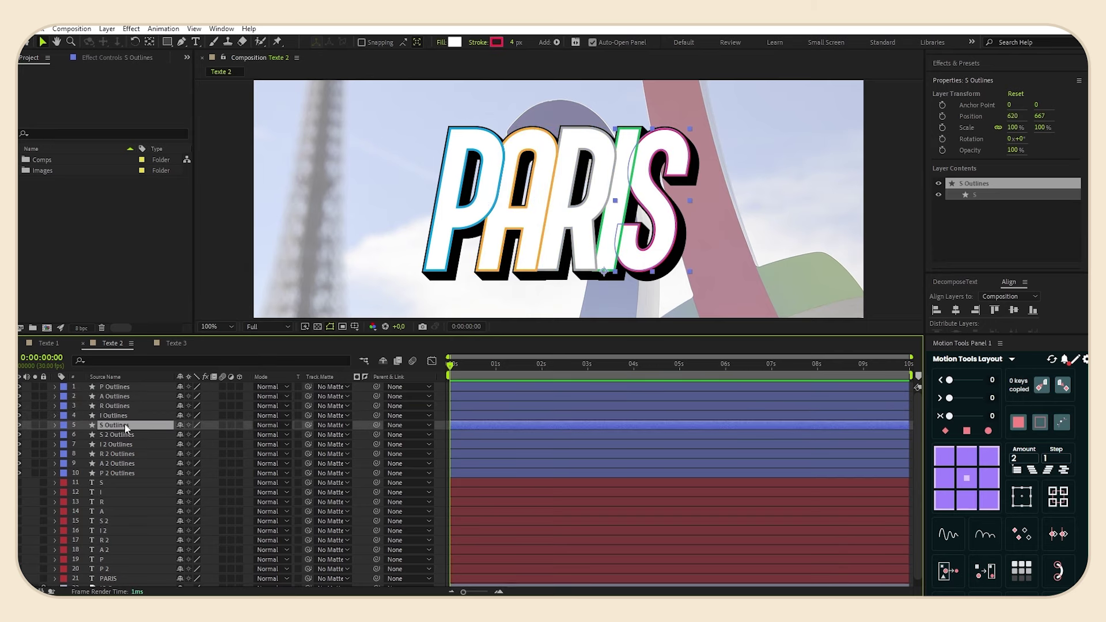
shift+click(127, 386)
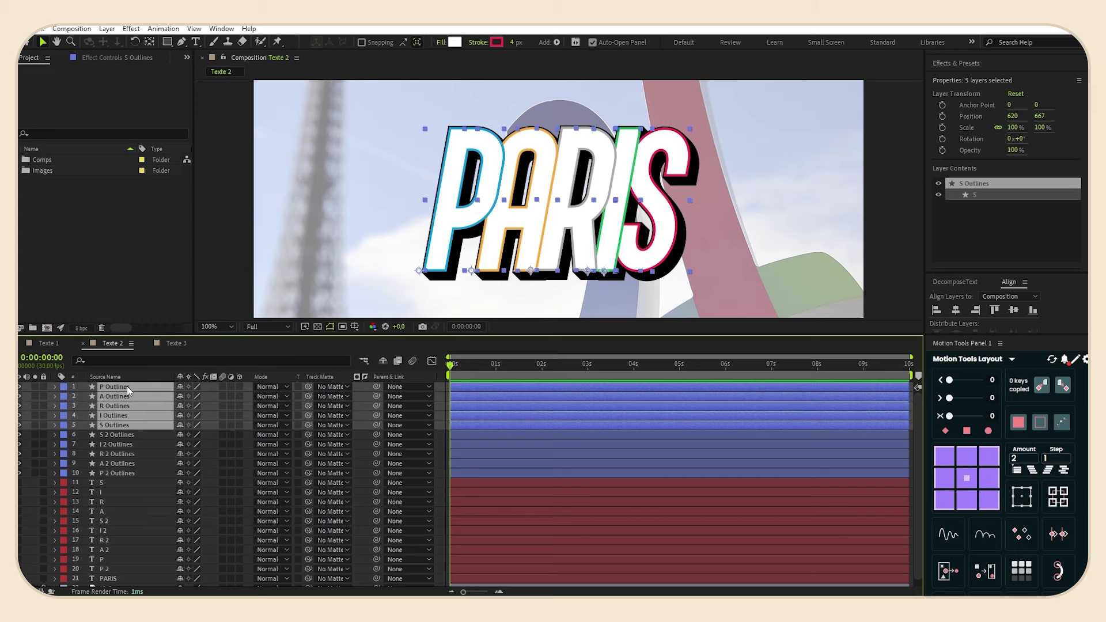
click(64, 387)
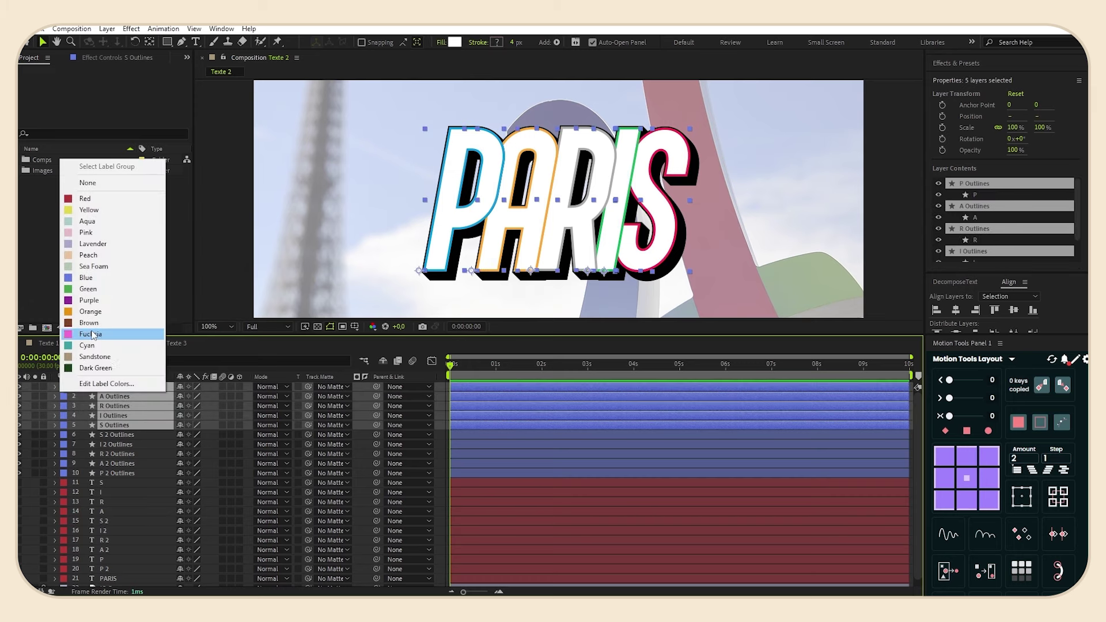
click(88, 289)
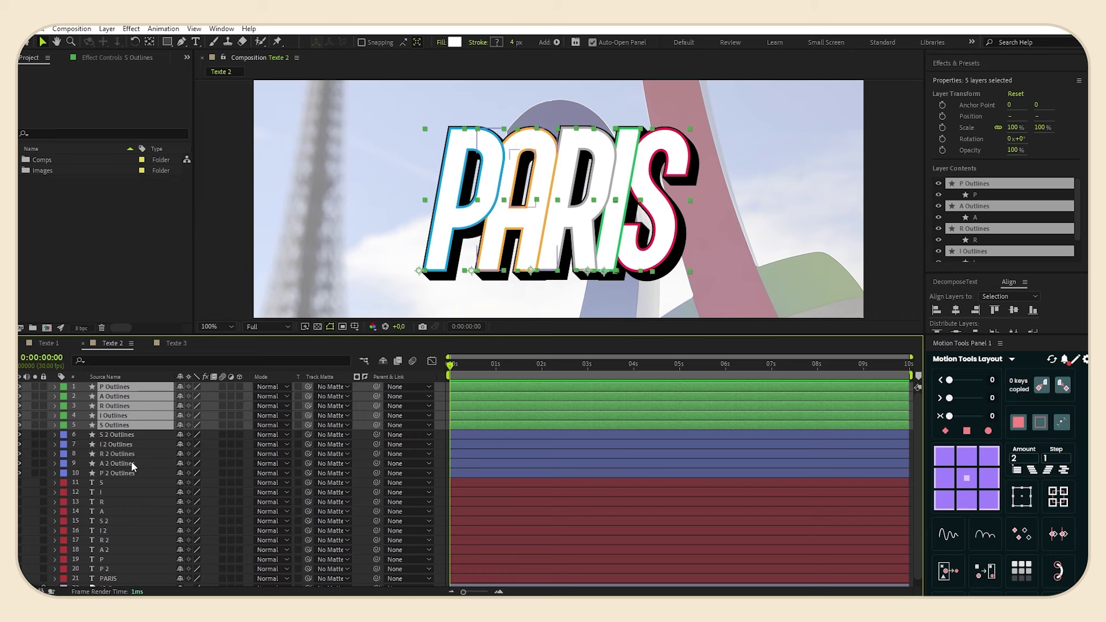
Add a second Stroke to the contents of A Outlines, with a width of 4 and a dark color.
click(126, 436)
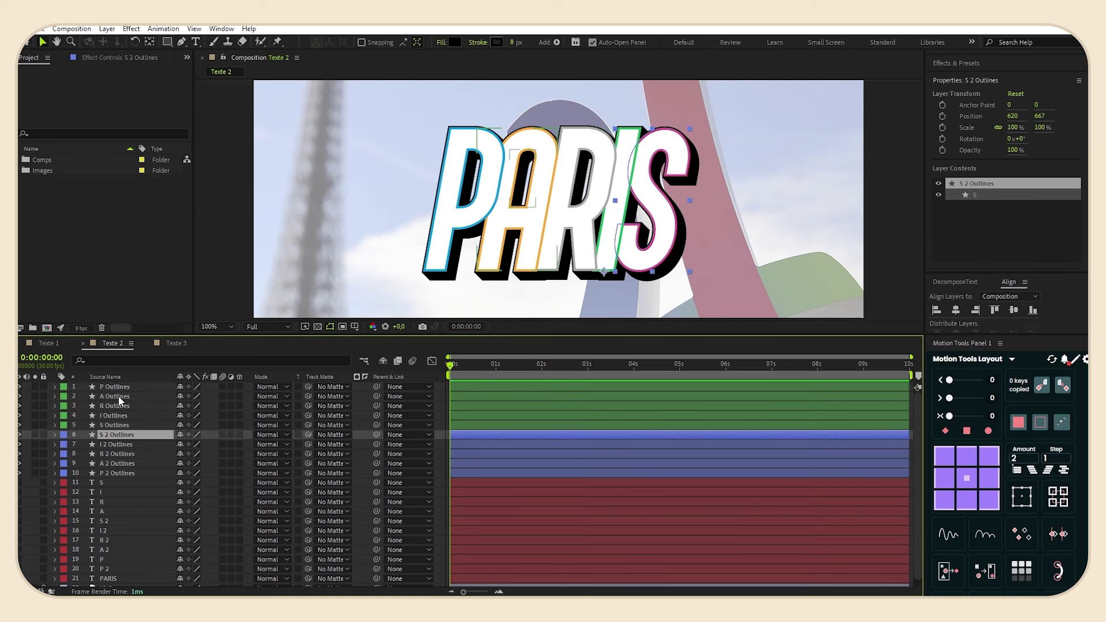
click(54, 397)
click(243, 407)
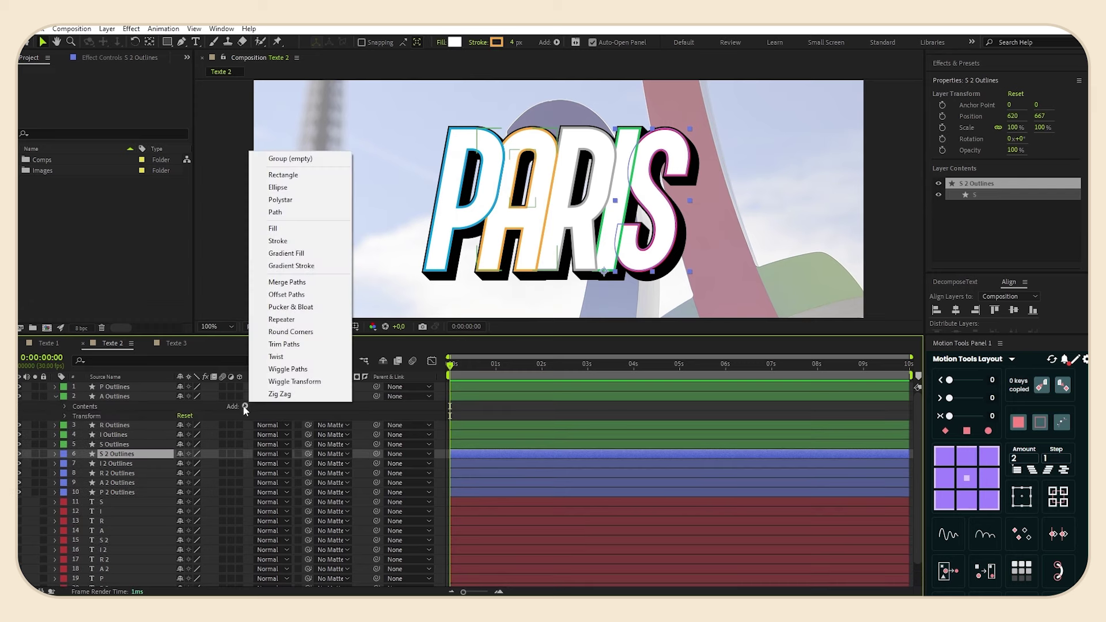
click(278, 241)
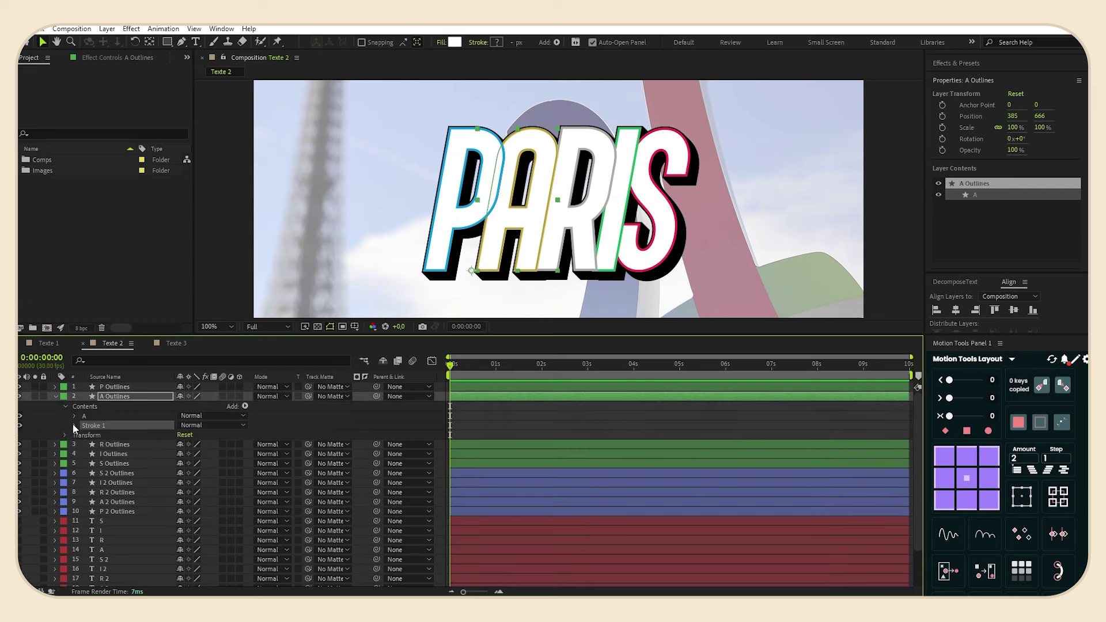
click(75, 425)
click(181, 464)
text(4)
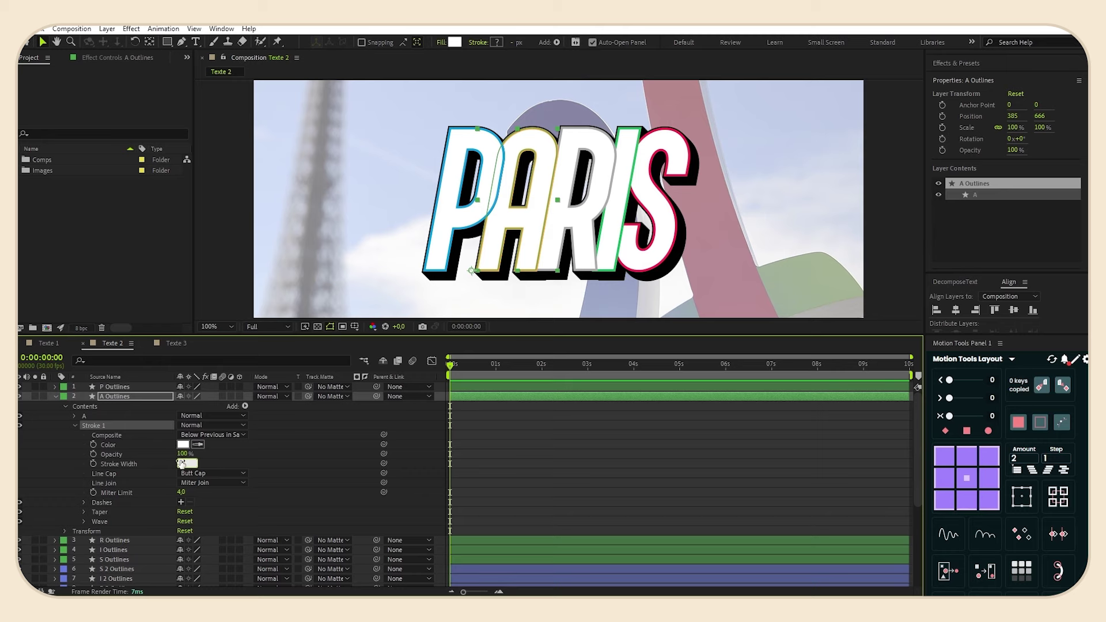
key(Return)
click(182, 445)
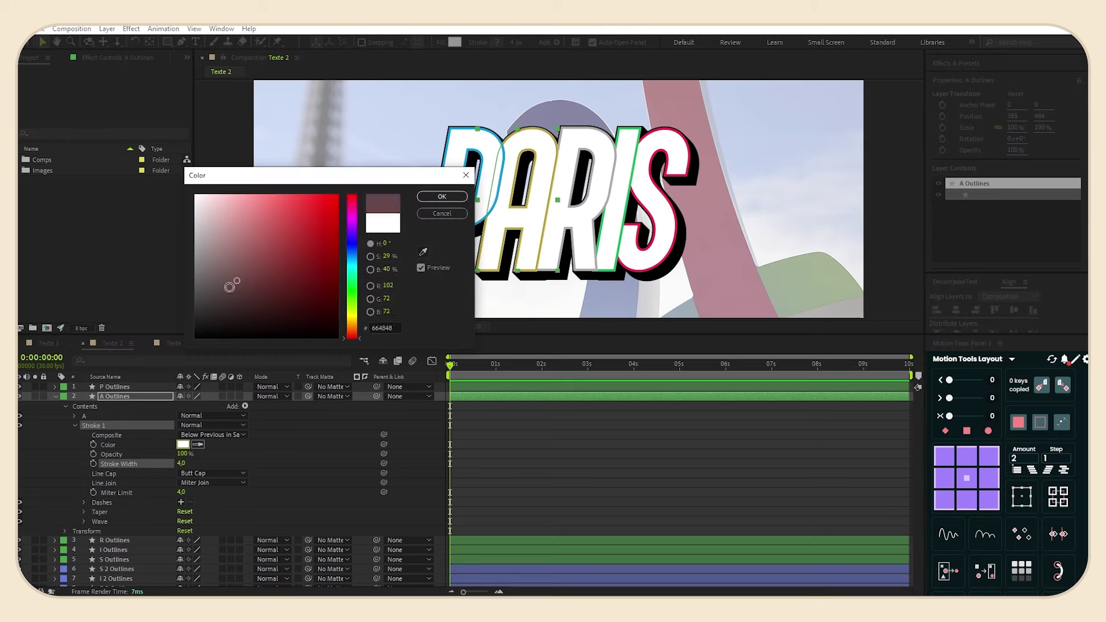
click(442, 197)
click(55, 396)
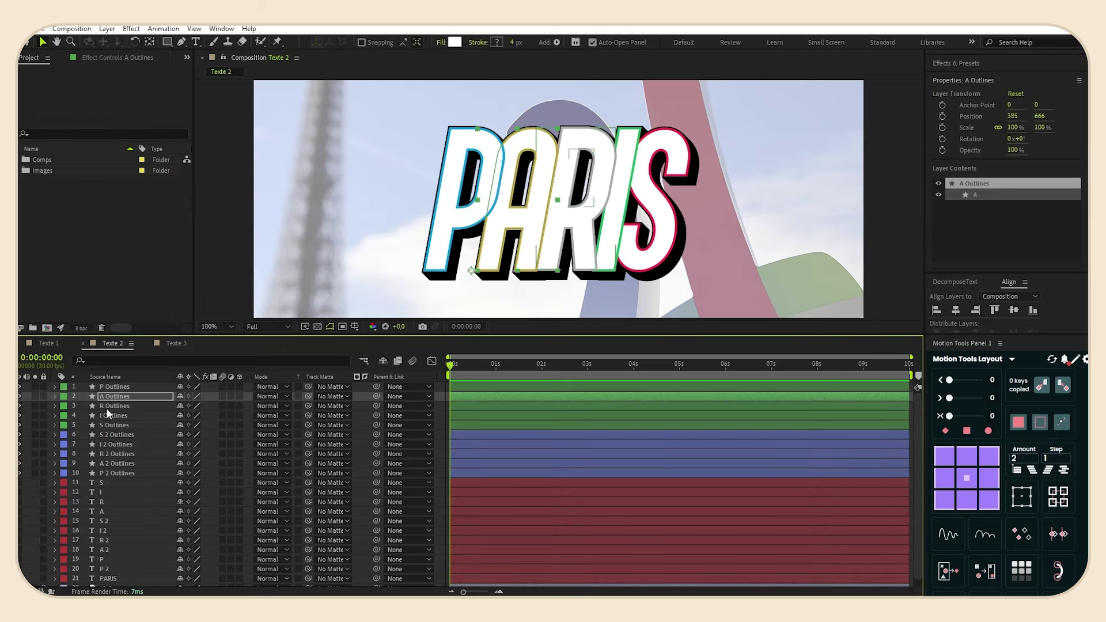
click(55, 416)
click(55, 426)
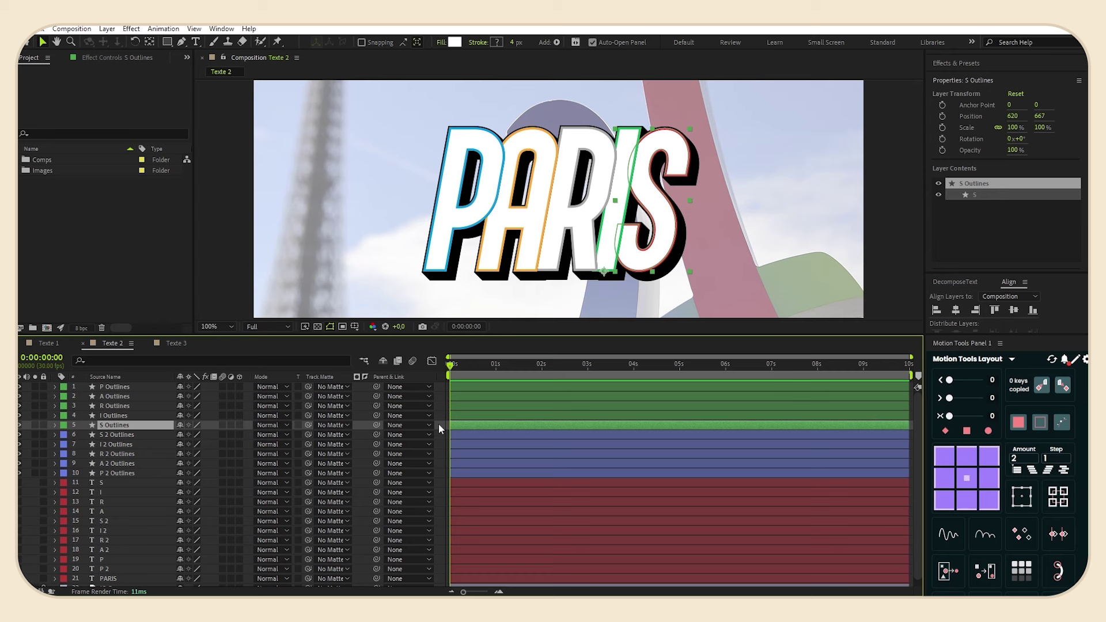
click(439, 425)
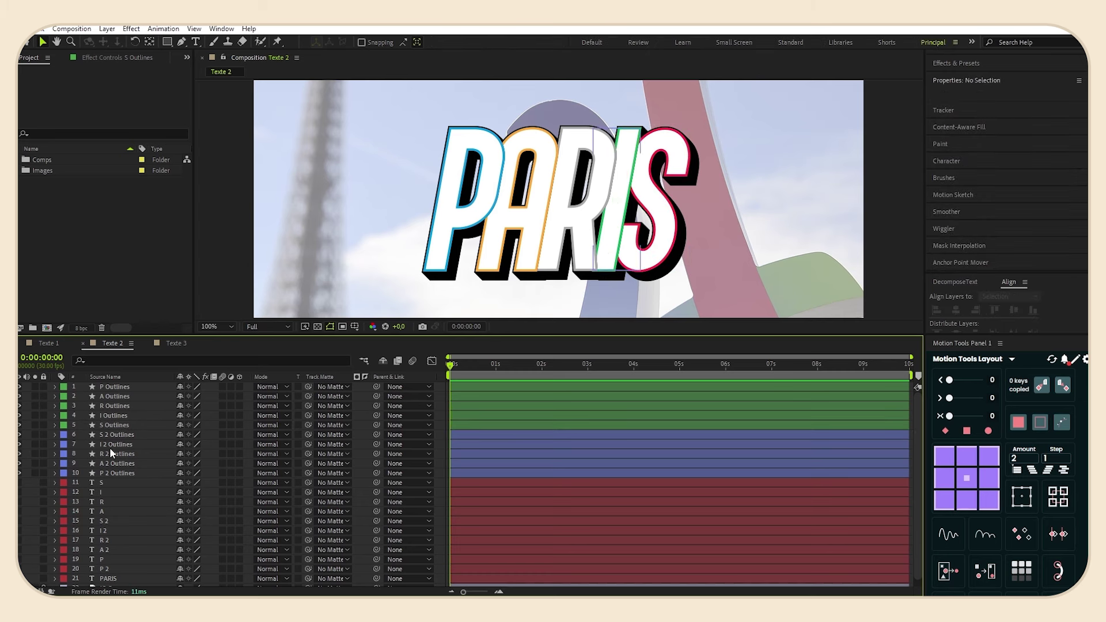
Set the number of Repeater copies in P 2 Outlines to 20.
click(56, 473)
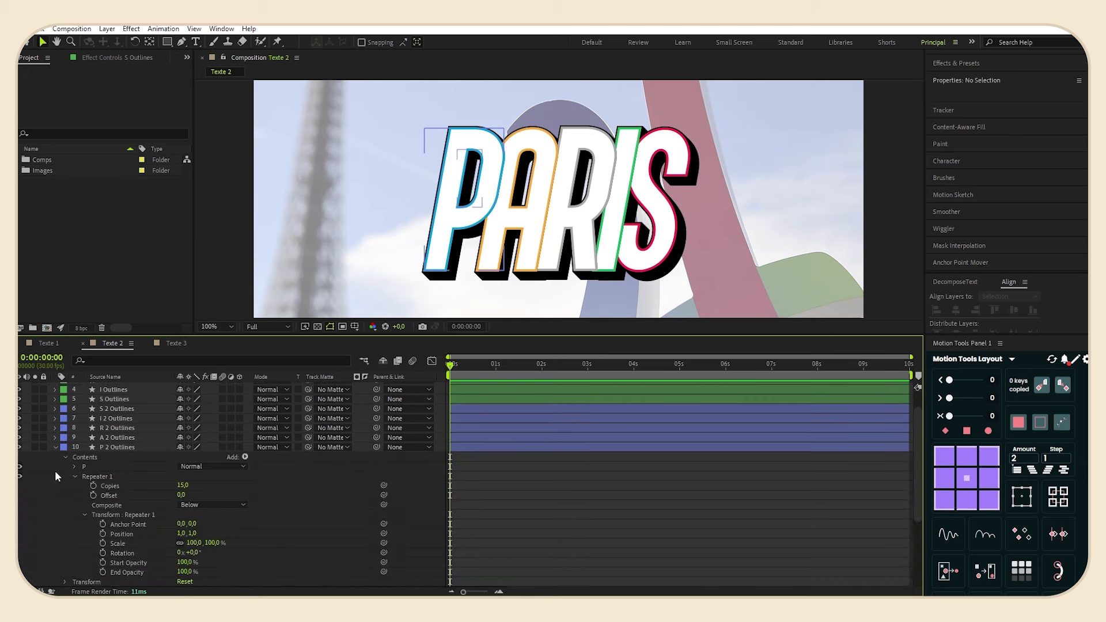
click(182, 485)
text(20)
key(Return)
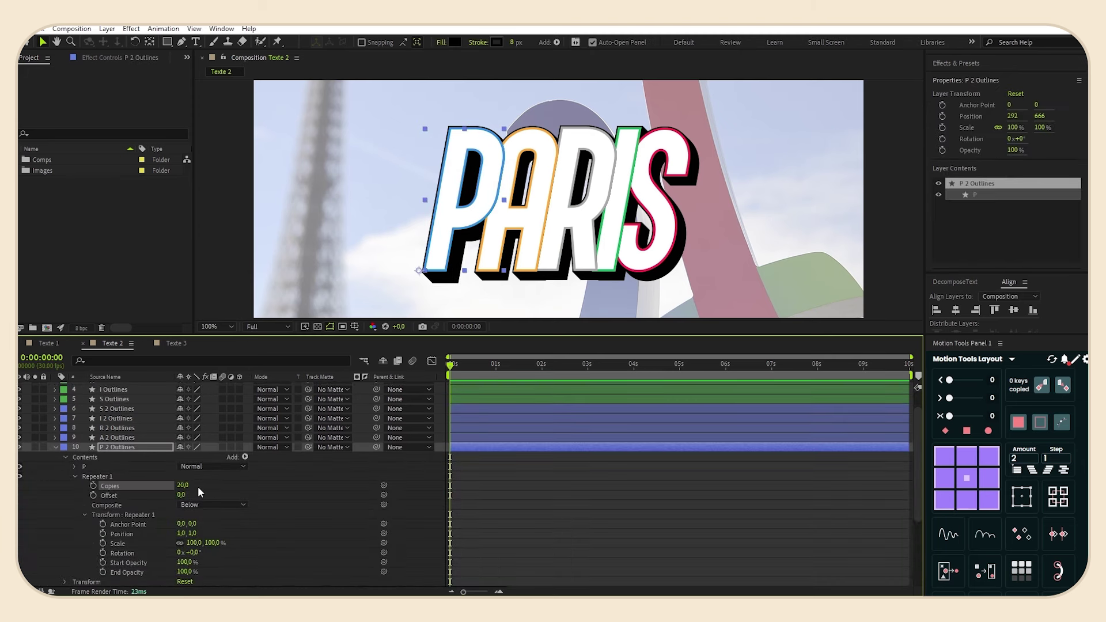
click(55, 447)
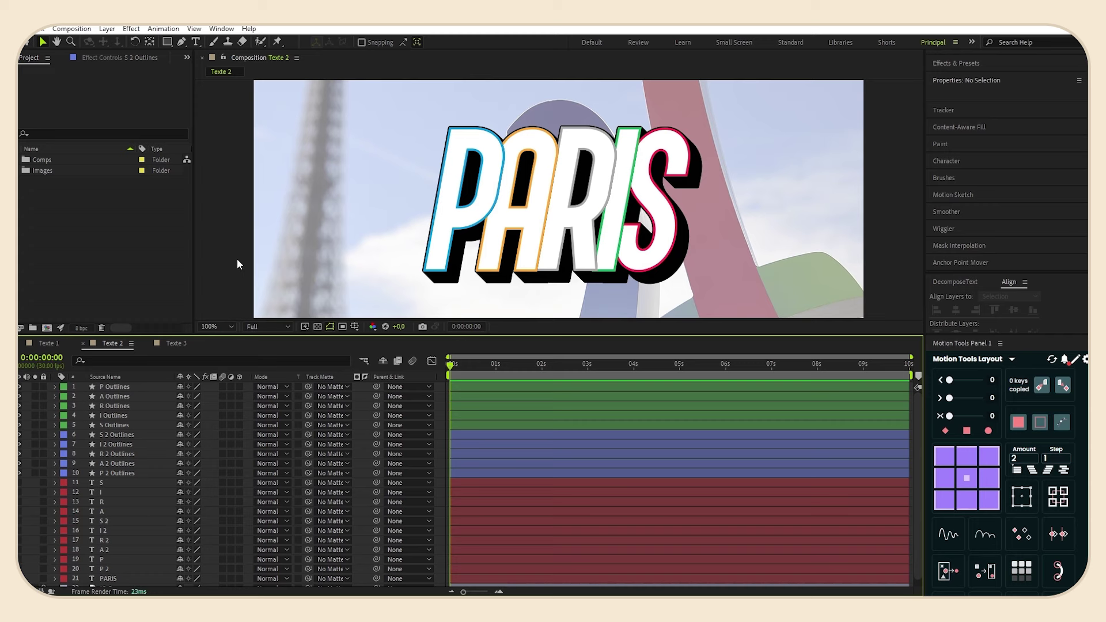
Select all ten outline layers and filter the timeline properties by "path".
click(123, 473)
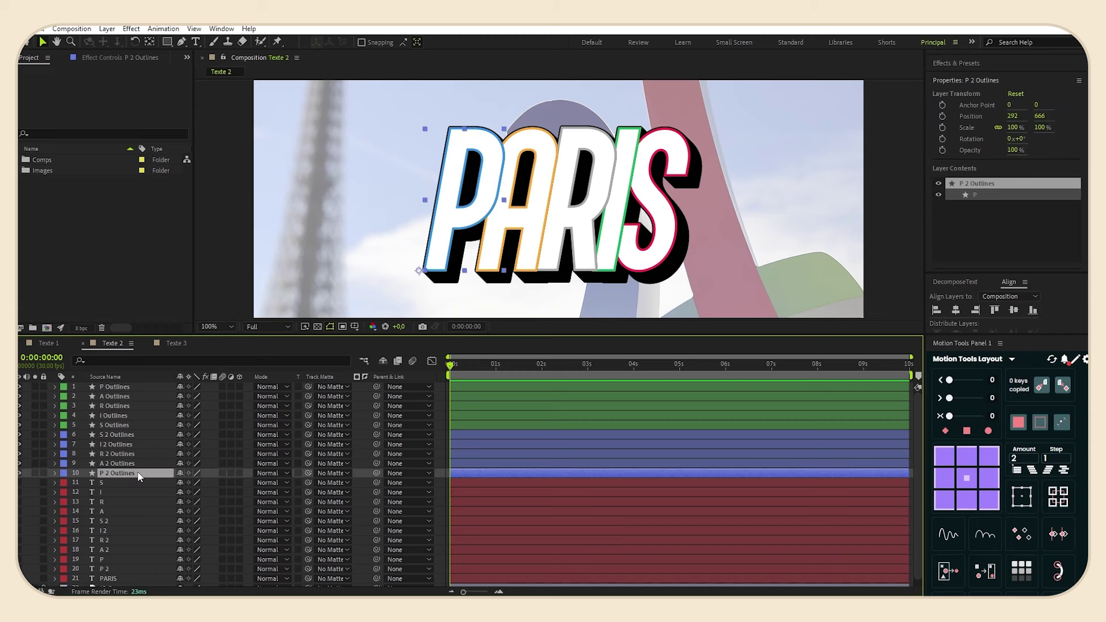
shift+click(129, 386)
click(113, 360)
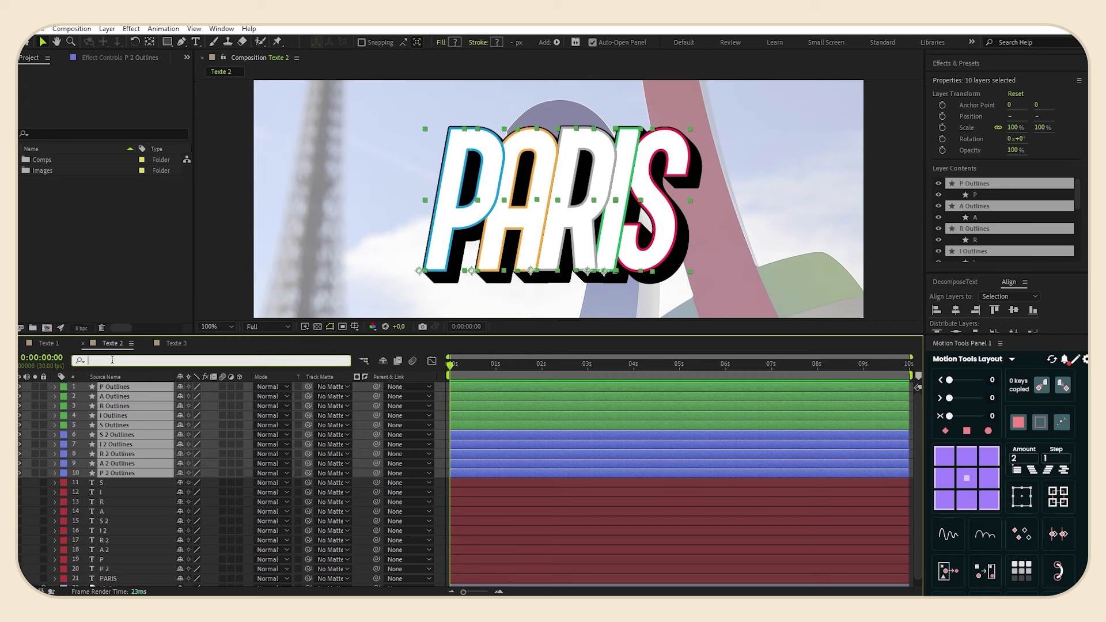
text(path)
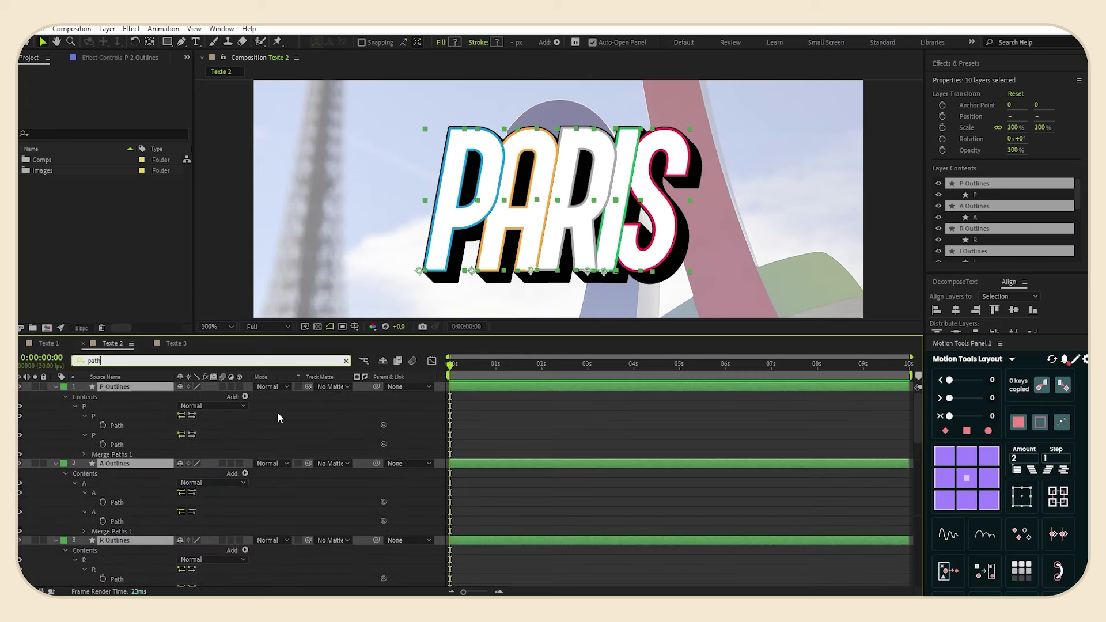
Enable Path keyframes at 0:00:00:00 on all ten outline layers and show only their animated properties.
click(103, 425)
click(102, 445)
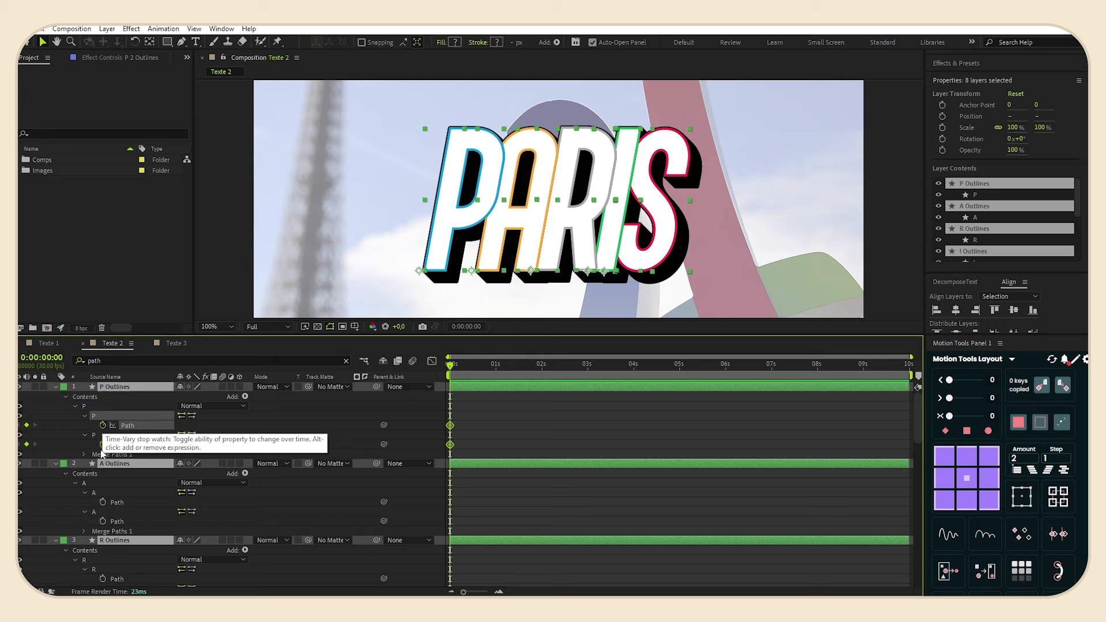
click(103, 502)
click(102, 521)
scroll(98, 571, down, 15)
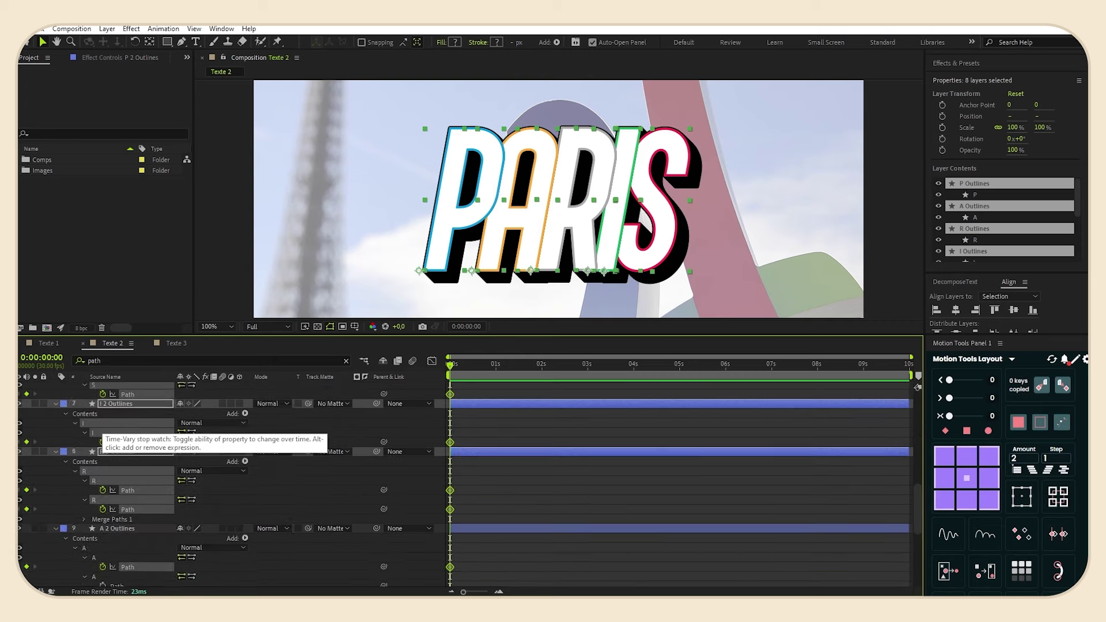
key(u)
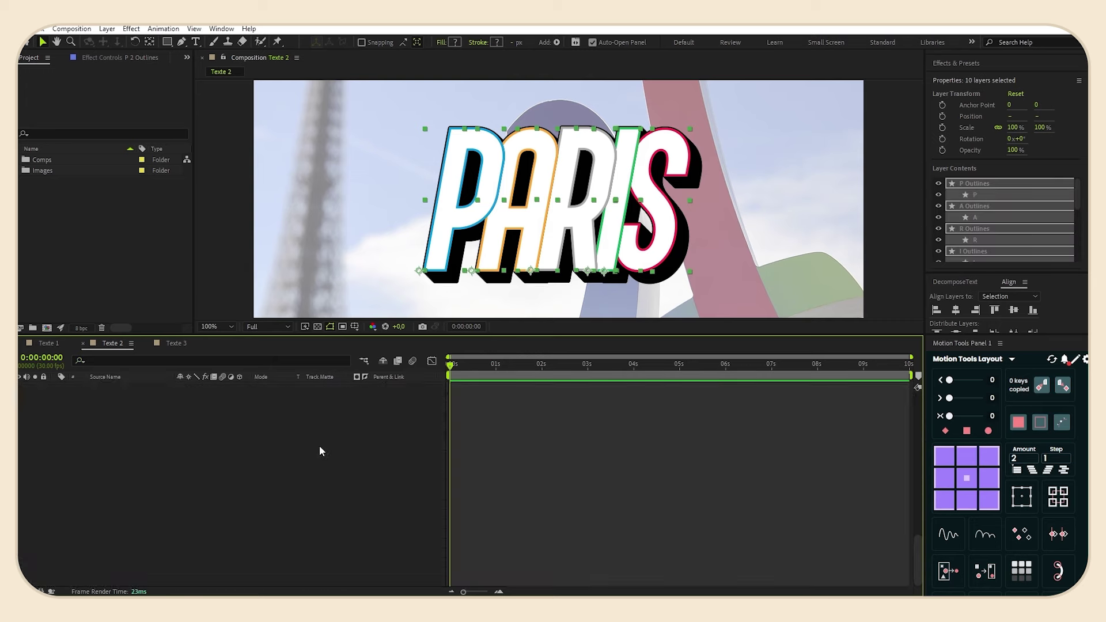
scroll(500, 443, up, 6)
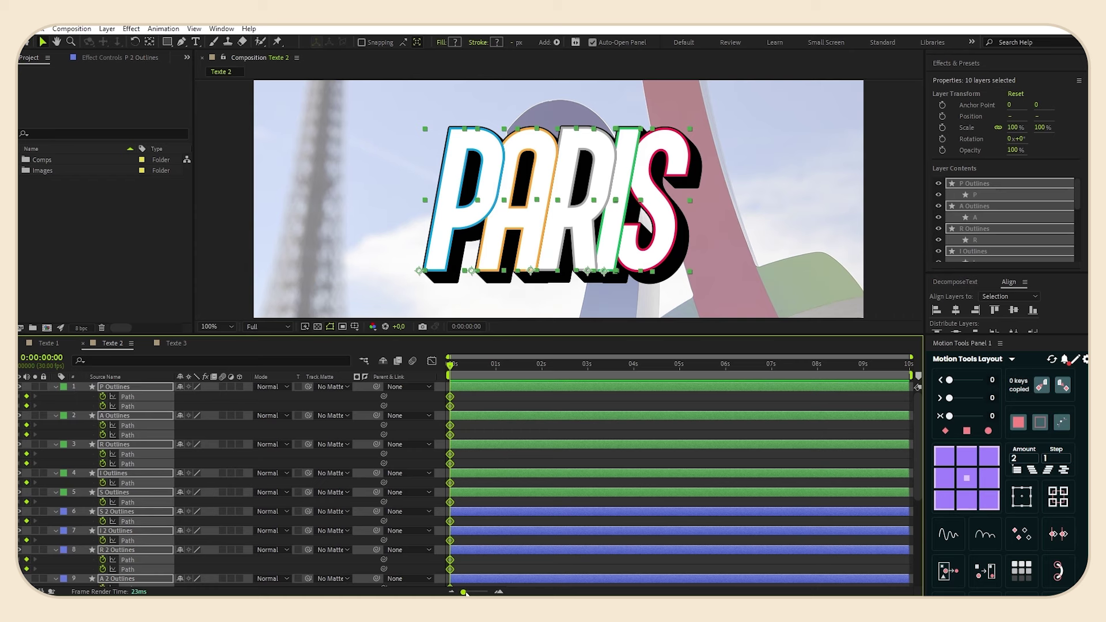
At 0:00:00:20, stretch the foot of the letter in P Outlines downward by moving its lowest path points.
drag(465, 592, 479, 593)
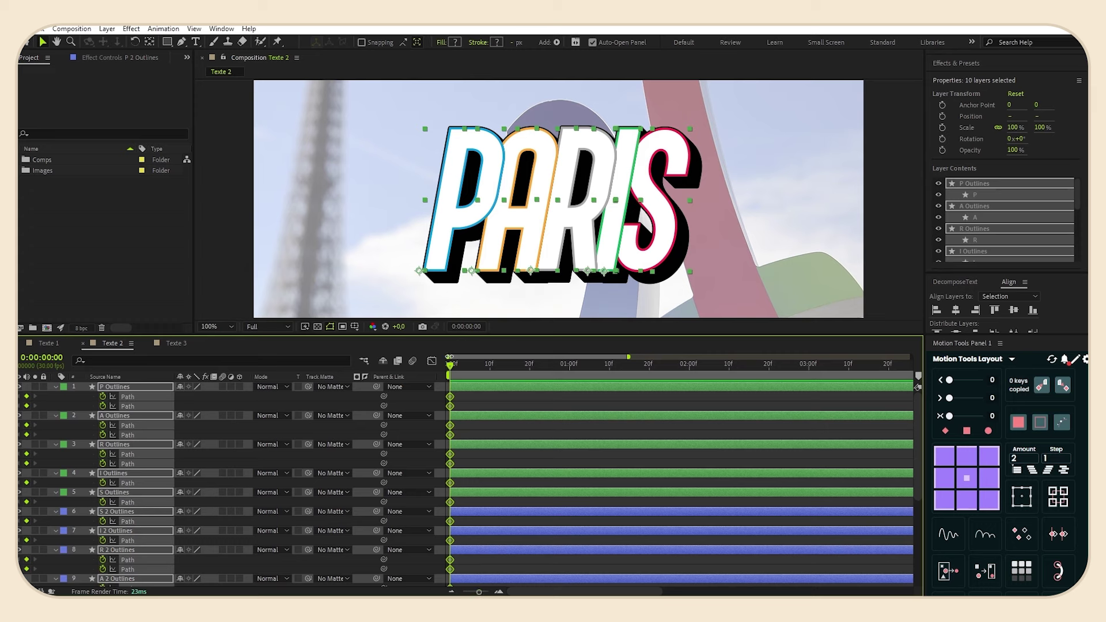
drag(452, 368, 530, 367)
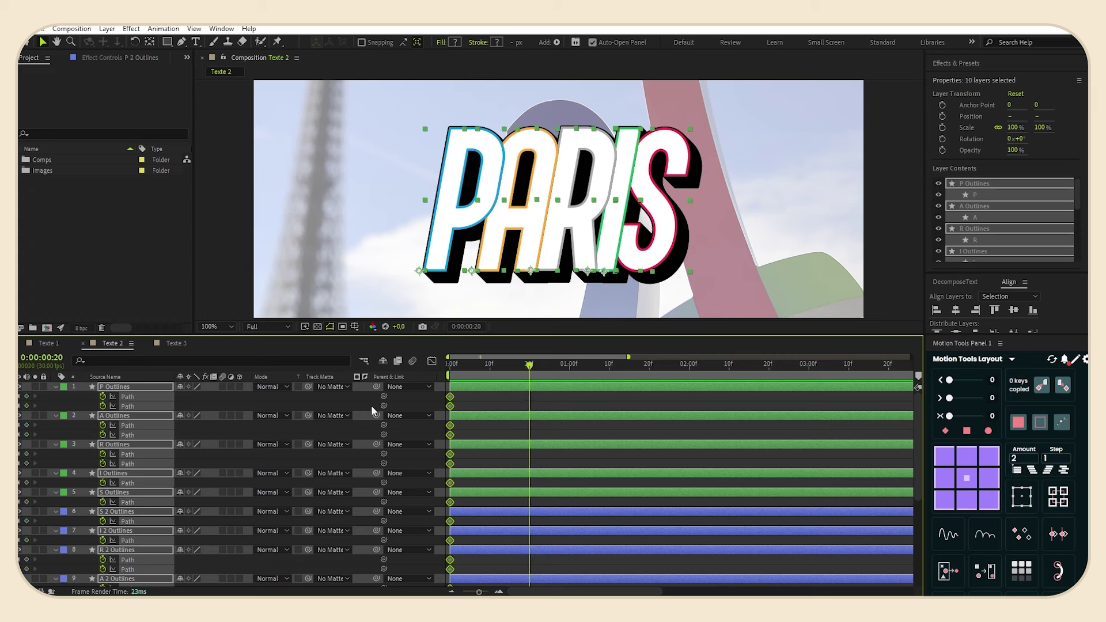
click(510, 402)
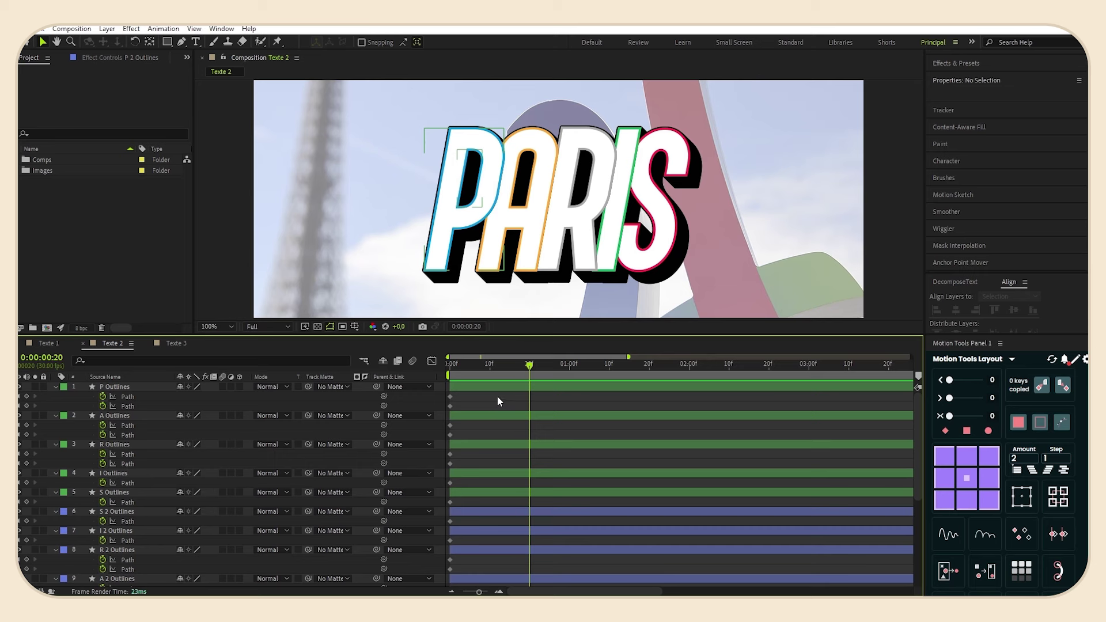
click(143, 404)
shift+click(144, 396)
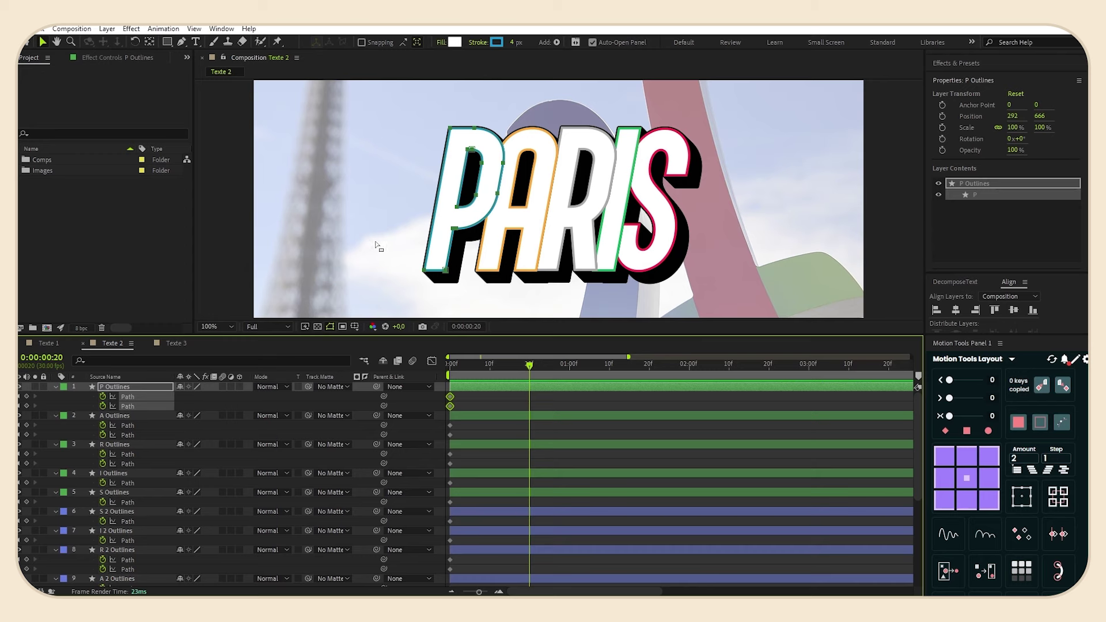
drag(385, 253, 611, 129)
scroll(484, 267, up, 1)
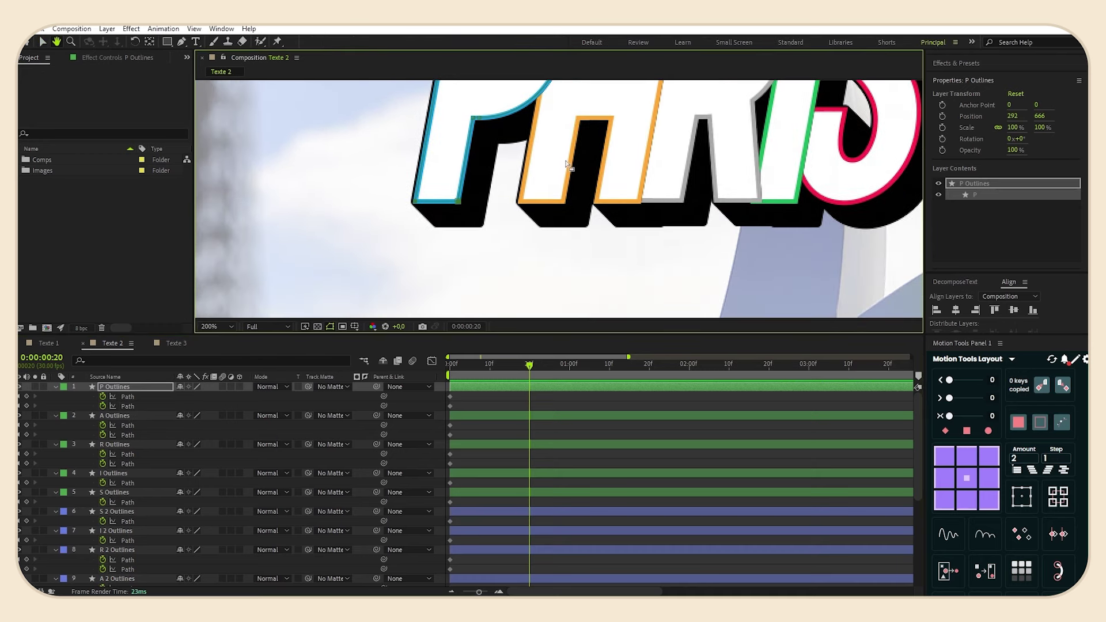
drag(438, 204, 423, 291)
scroll(563, 242, down, 2)
scroll(526, 288, up, 3)
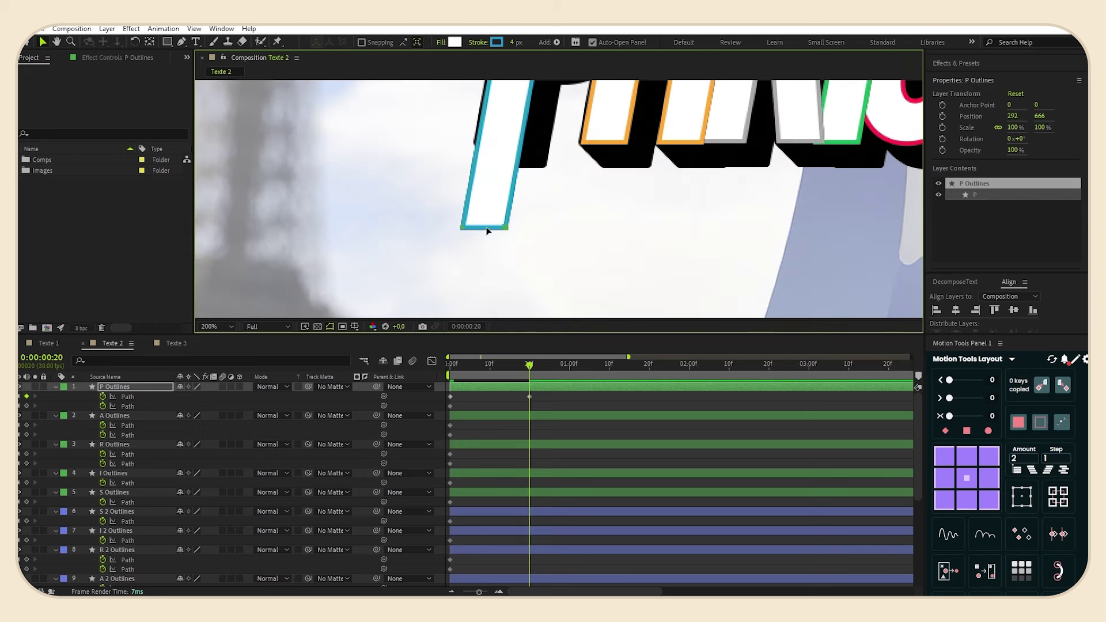
scroll(478, 254, down, 1)
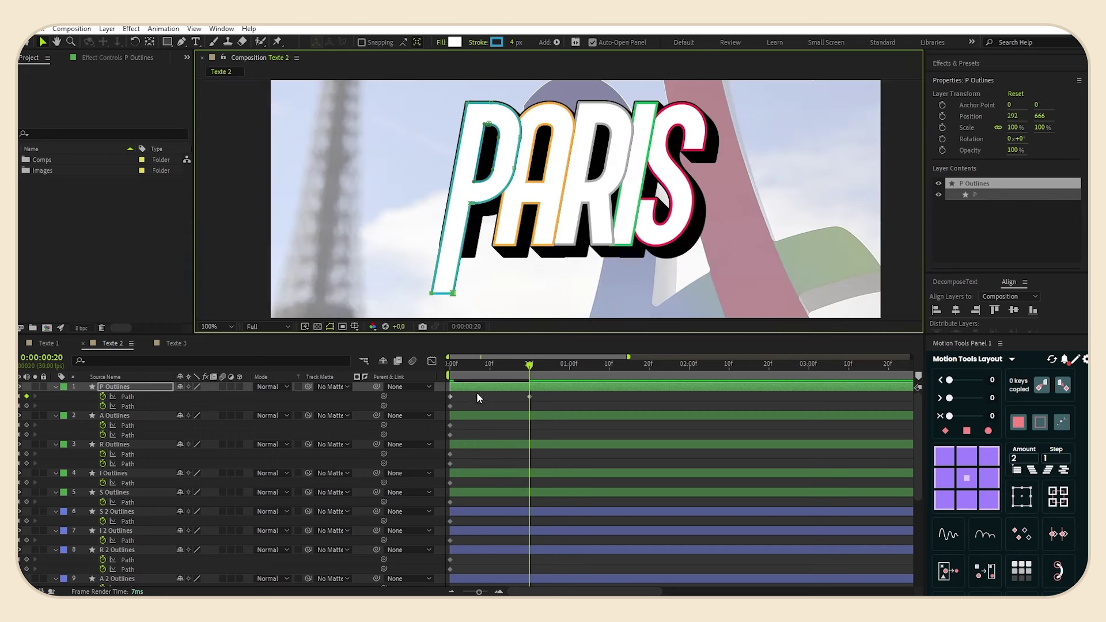
Raise the upper path points of P Outlines, both outer contour and inner hole, to make the letter taller.
drag(422, 140, 498, 171)
drag(463, 185, 467, 150)
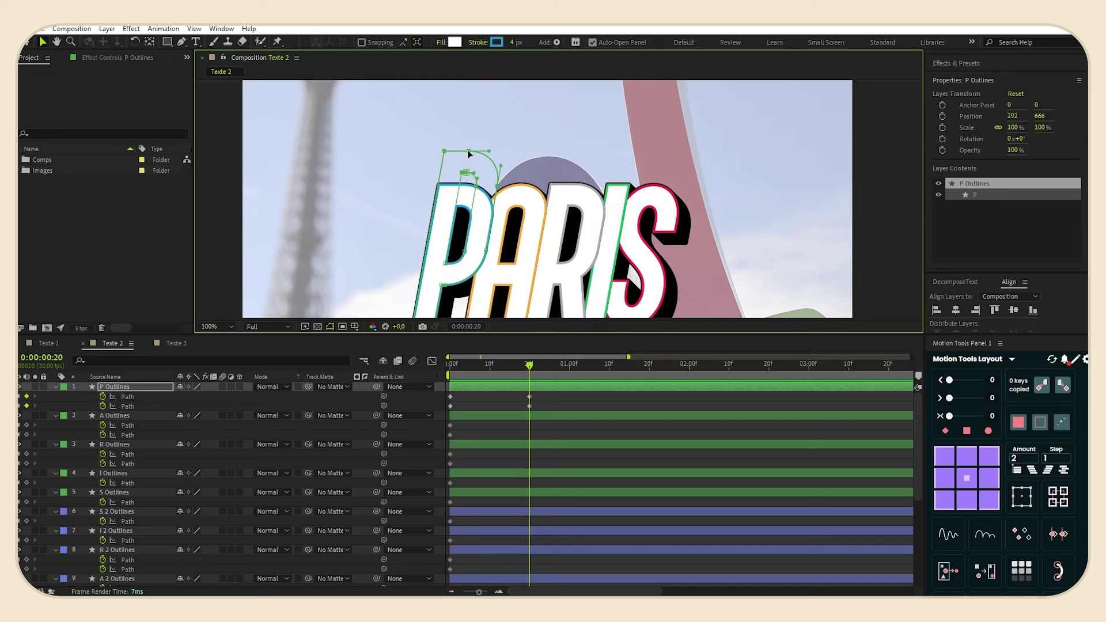
scroll(584, 209, down, 2)
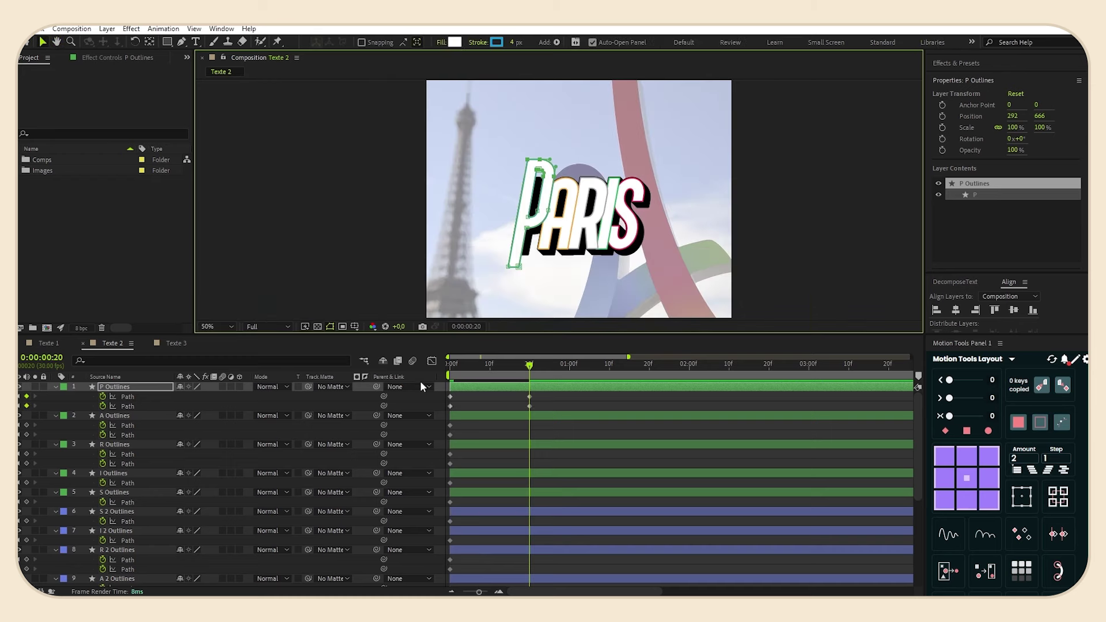
Move the bottom path points of P 2 Outlines down to match the stretched foot of the front P.
scroll(548, 386, down, 4)
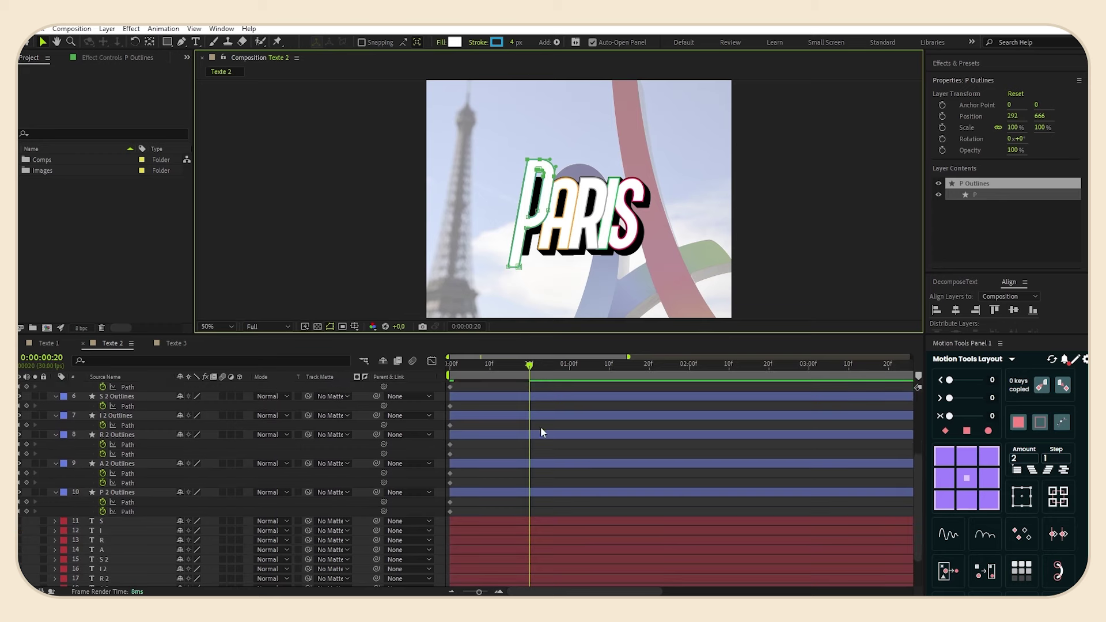
click(155, 512)
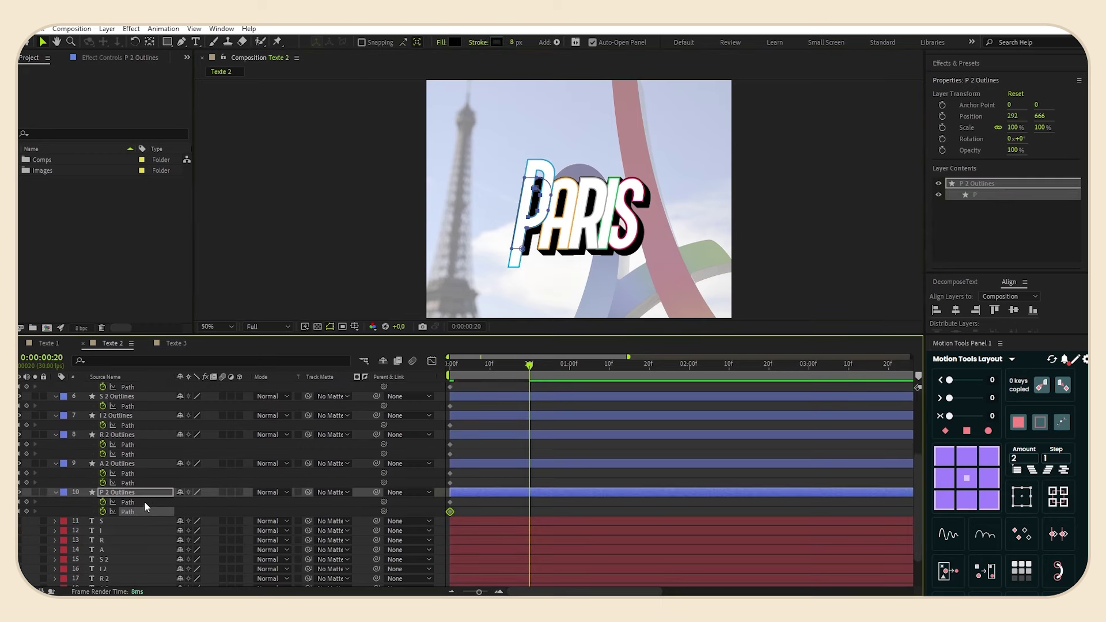
scroll(555, 284, up, 4)
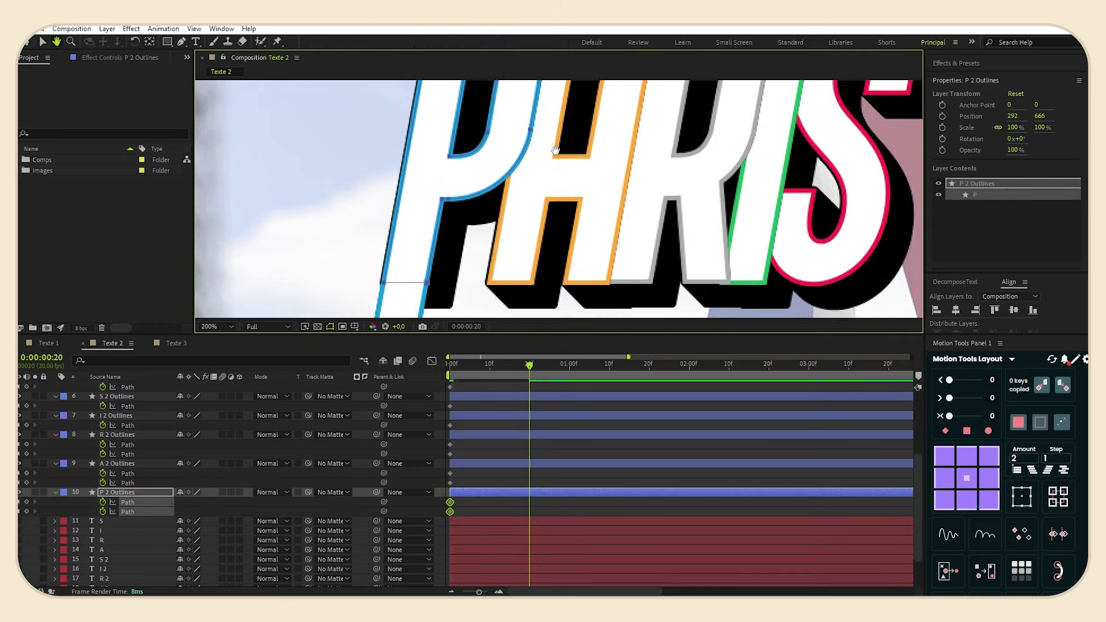
drag(309, 207, 521, 240)
drag(451, 180, 438, 256)
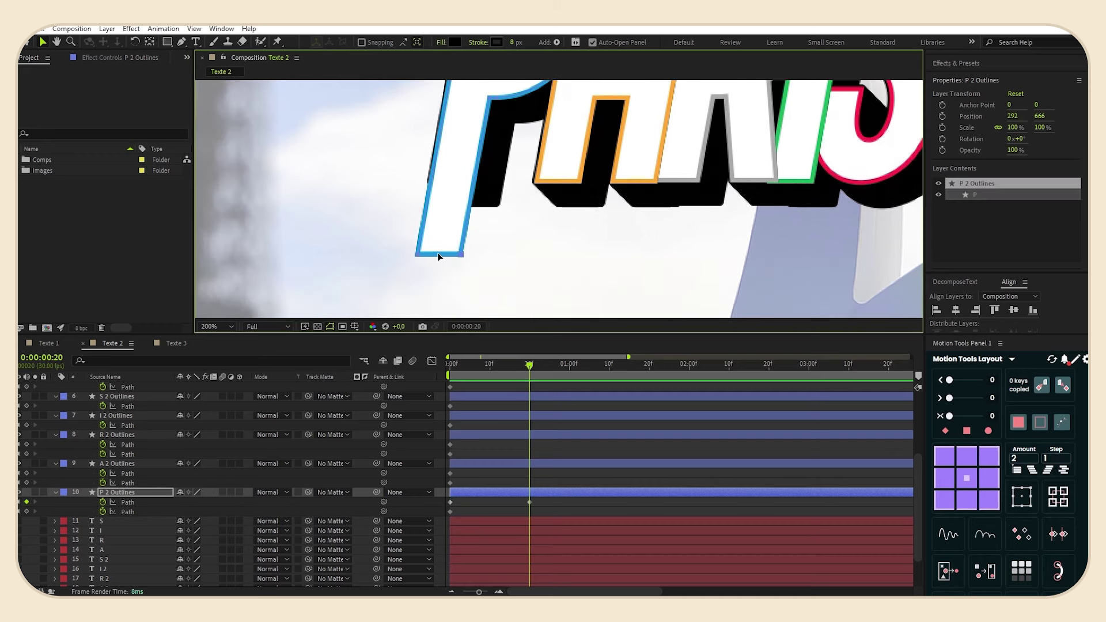
scroll(522, 238, up, 5)
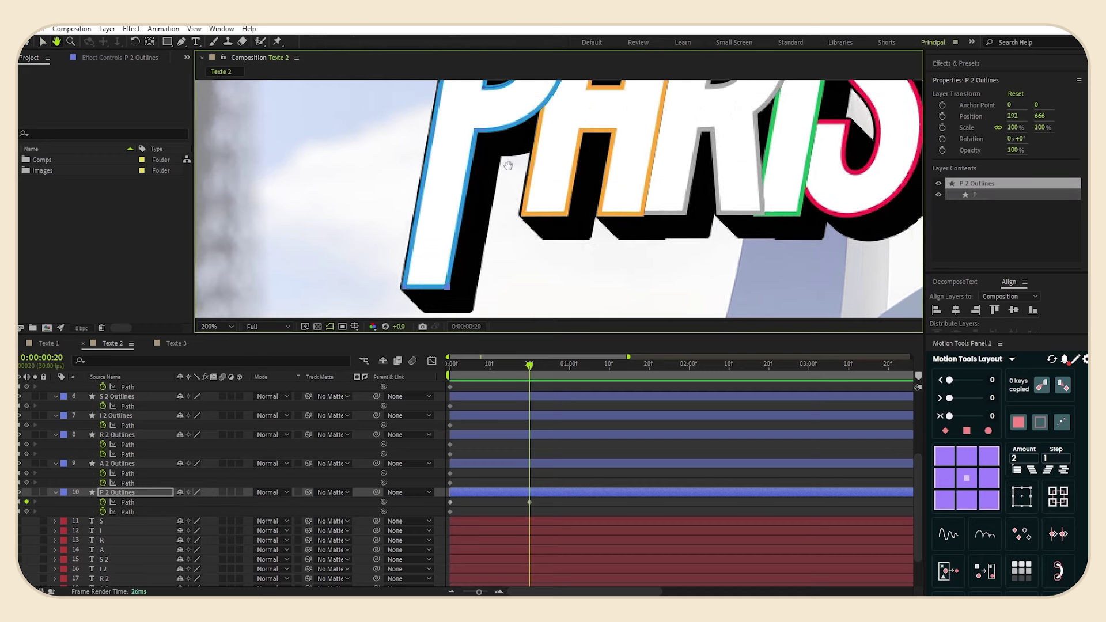
Raise the upper path points of P 2 Outlines to match the top of the stretched front P.
scroll(521, 238, up, 3)
drag(461, 195, 472, 122)
click(230, 328)
click(233, 336)
Raise the upper curve points of S Outlines at 0:00:00:20, undoing the first distorted attempt and repeating the move.
scroll(560, 238, up, 2)
scroll(548, 314, down, 2)
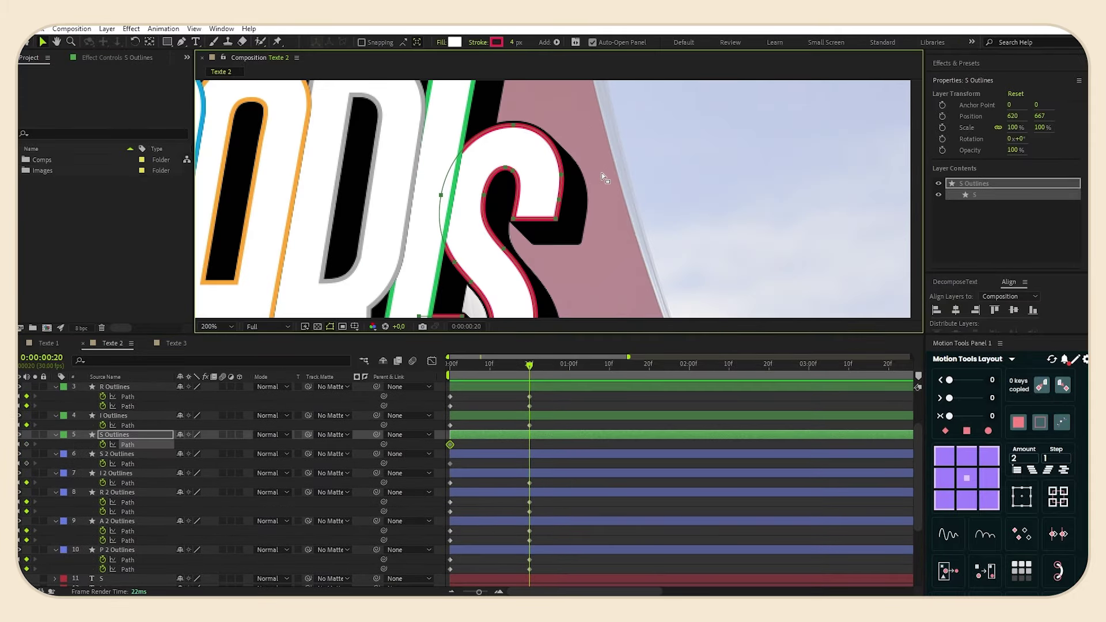
drag(635, 163, 476, 108)
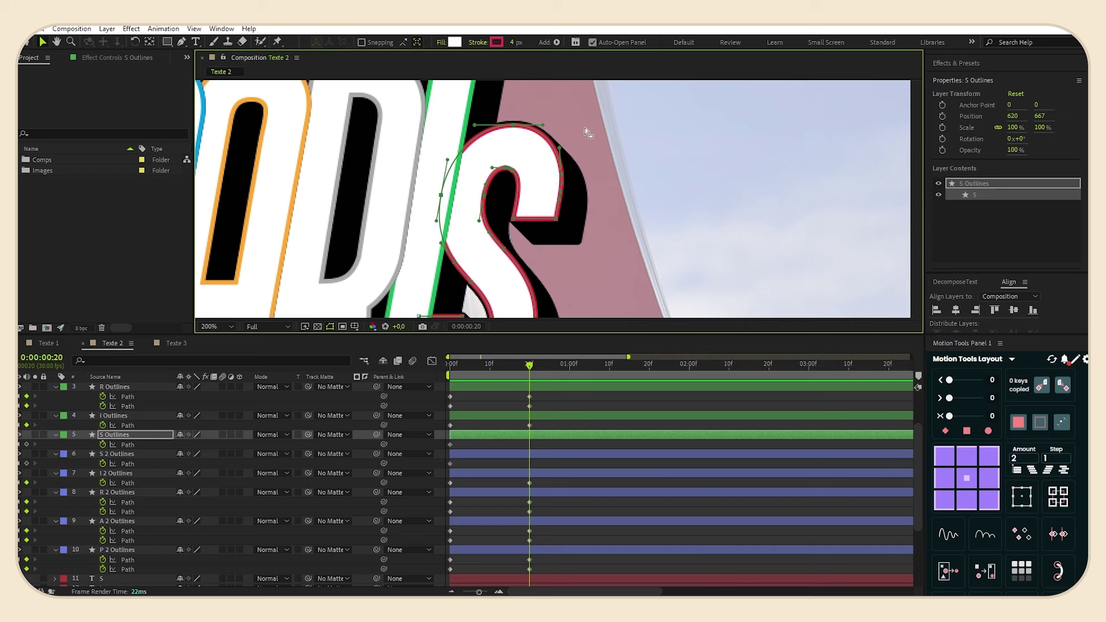
drag(634, 119, 625, 178)
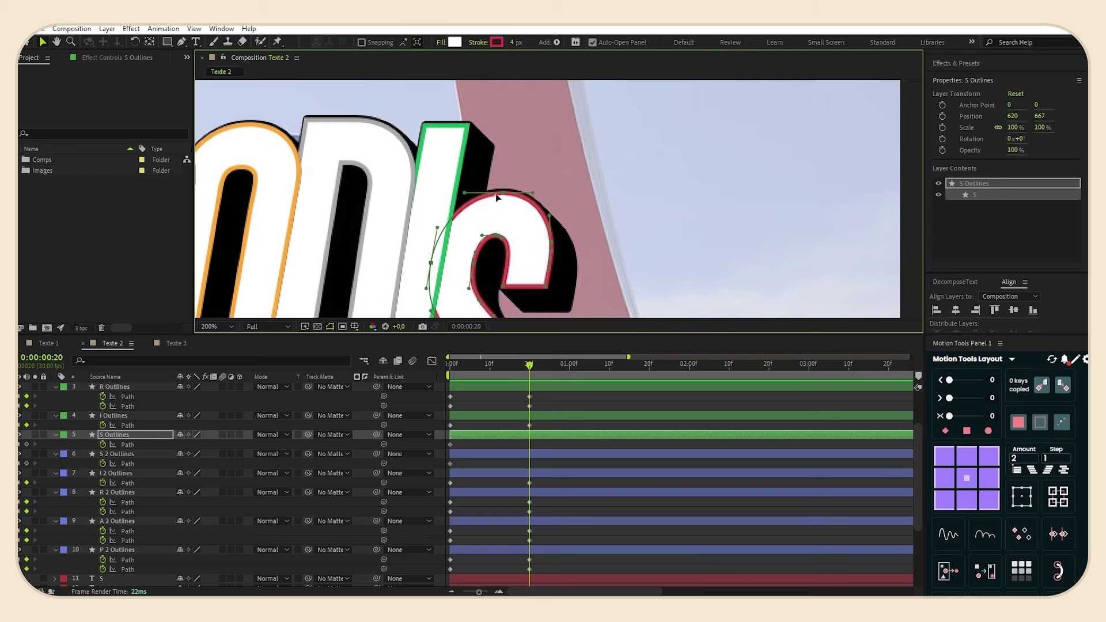
drag(498, 198, 507, 130)
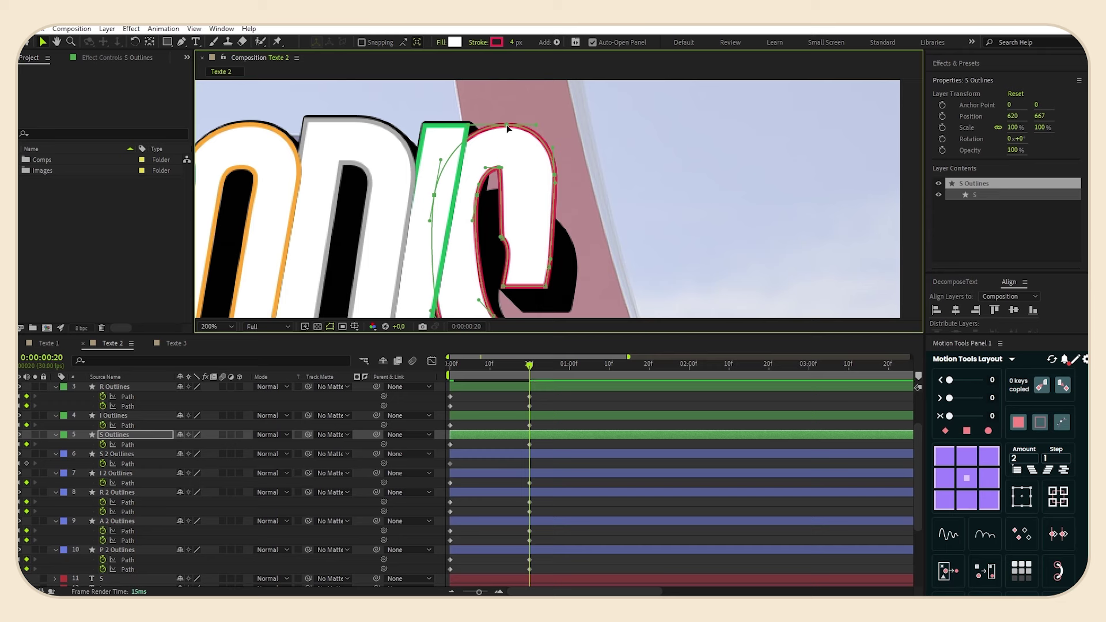
key(ctrl+z)
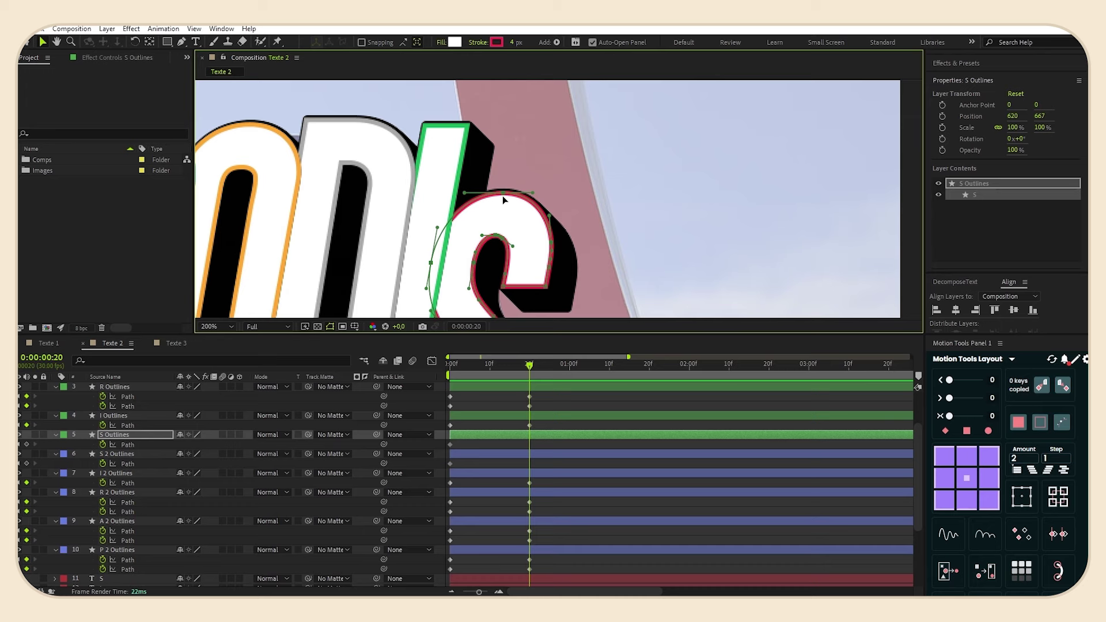
drag(503, 198, 508, 141)
Stretch the lower curve of S Outlines downward at 0:00:00:20, then match the extrusion path in S 2 Outlines.
scroll(559, 242, up, 2)
drag(746, 237, 469, 297)
scroll(518, 237, down, 2)
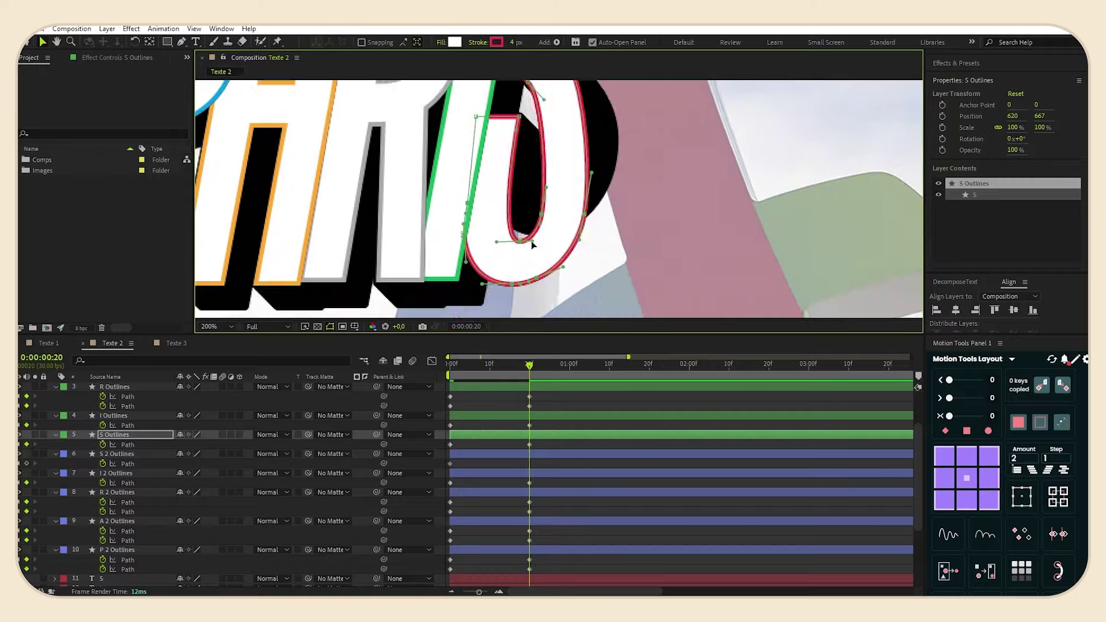
key(g)
scroll(534, 260, up, 1)
key(ctrl+z)
key(v)
scroll(534, 264, down, 1)
scroll(465, 158, down, 2)
click(515, 513)
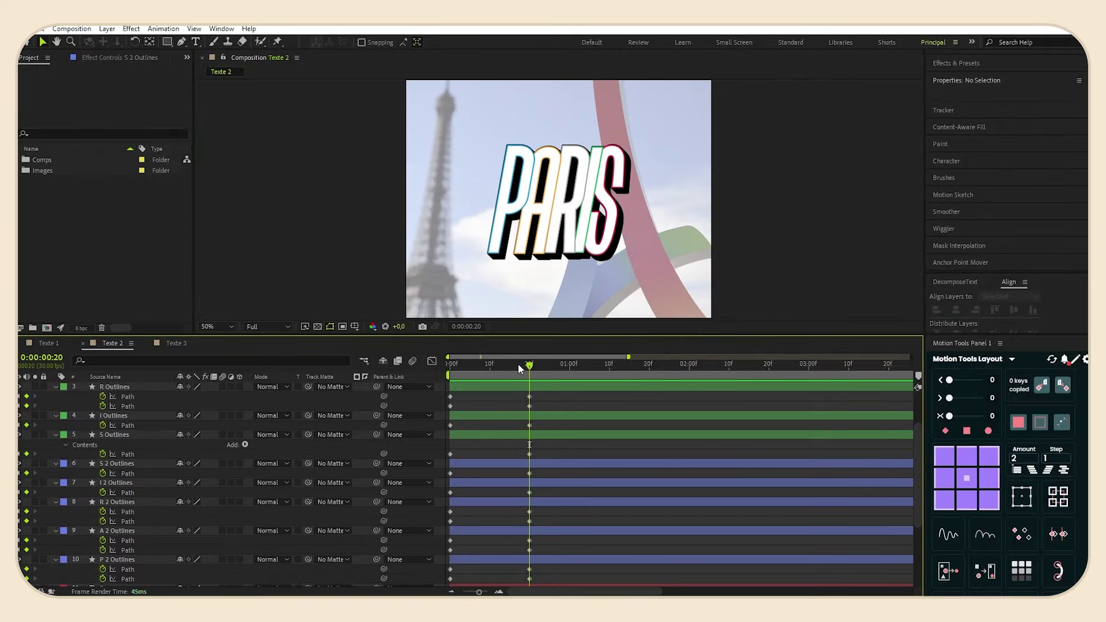
Copy the initial Path keyframes of all ten outline layers and paste them at 0:00:01:10.
drag(531, 370, 609, 369)
drag(492, 580, 444, 398)
key(ctrl+c)
key(ctrl+v)
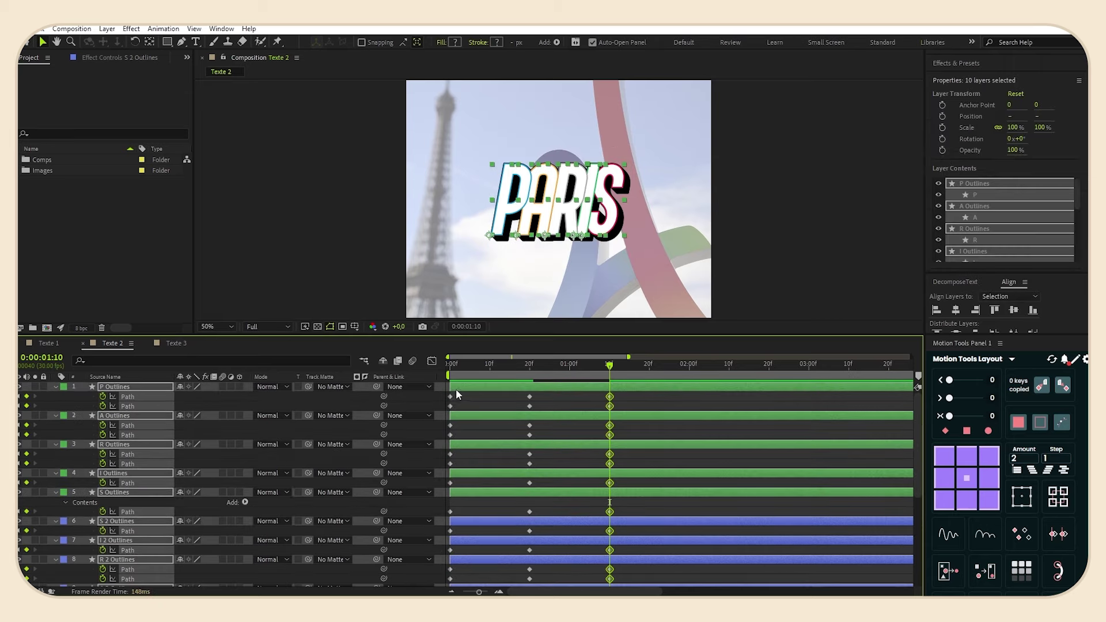
Apply easing to all the Path keyframes and lengthen their influence handles in the speed graph.
drag(666, 580, 443, 398)
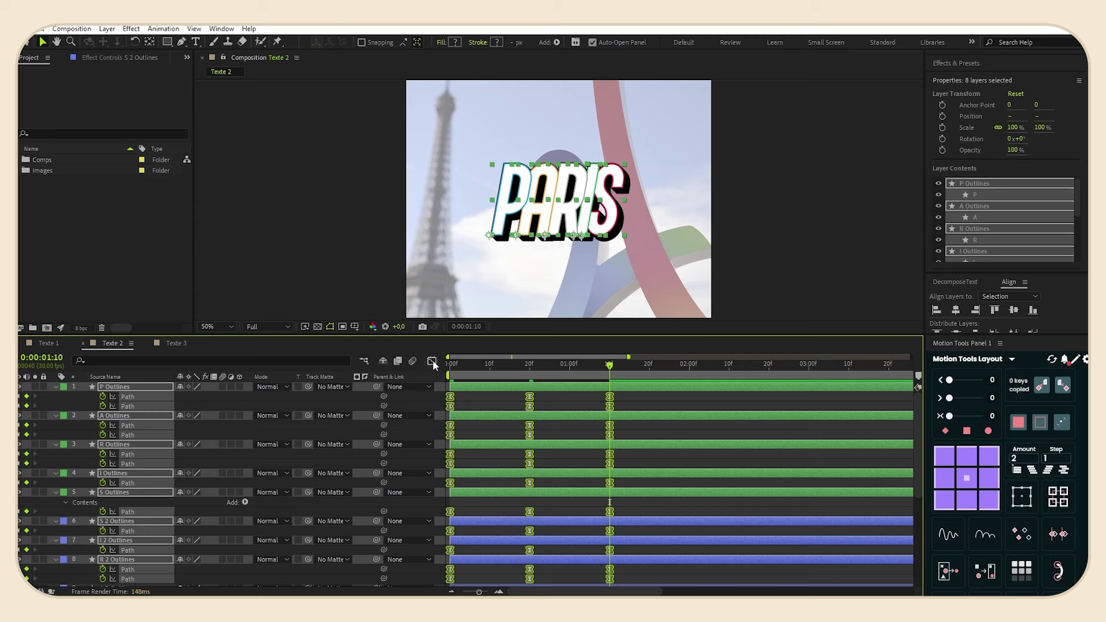
click(431, 361)
drag(686, 515, 476, 555)
drag(596, 553, 586, 552)
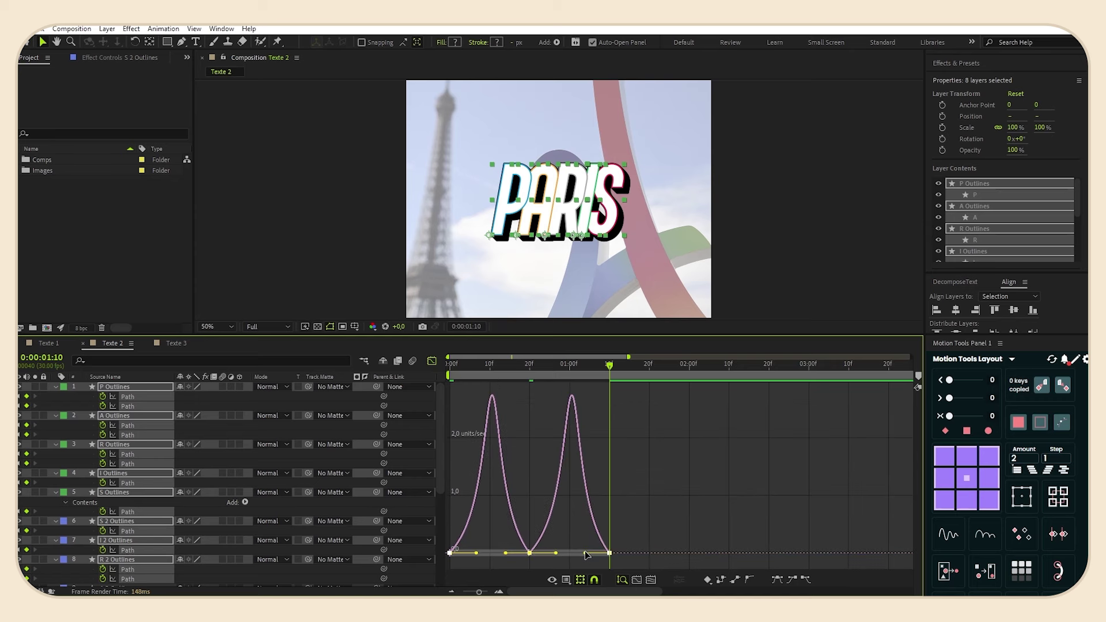
click(432, 362)
Copy the outline layers' Path keyframes from 0:00:00:20 and 0:00:01:10 and paste them at 0:00:02:00.
drag(609, 365, 691, 374)
drag(638, 548, 487, 380)
key(ctrl+c)
key(ctrl+v)
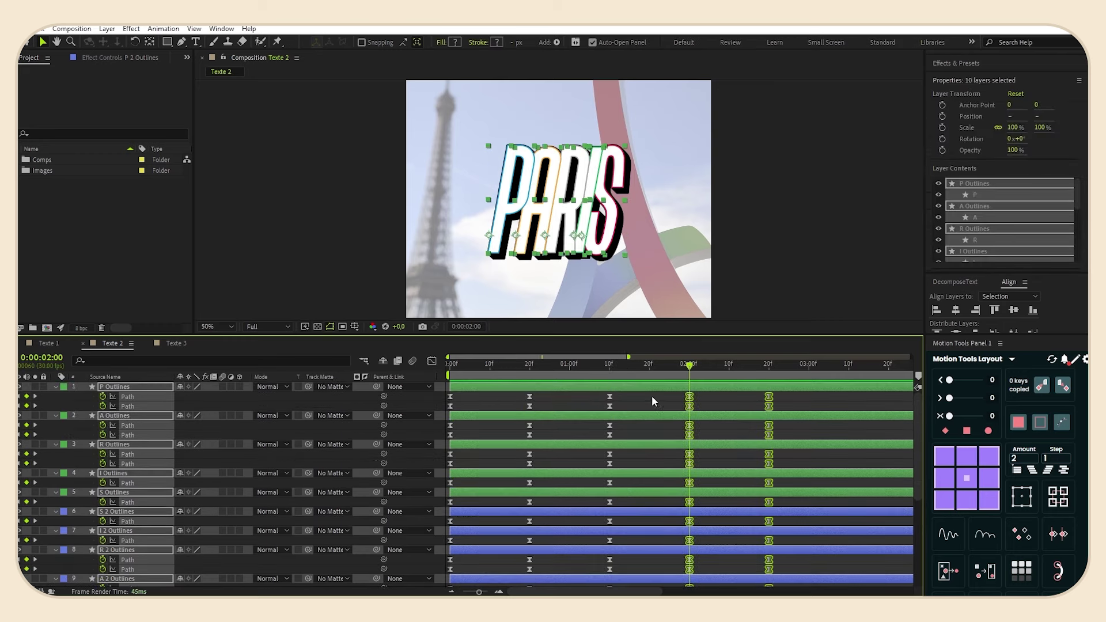
scroll(663, 404, down, 4)
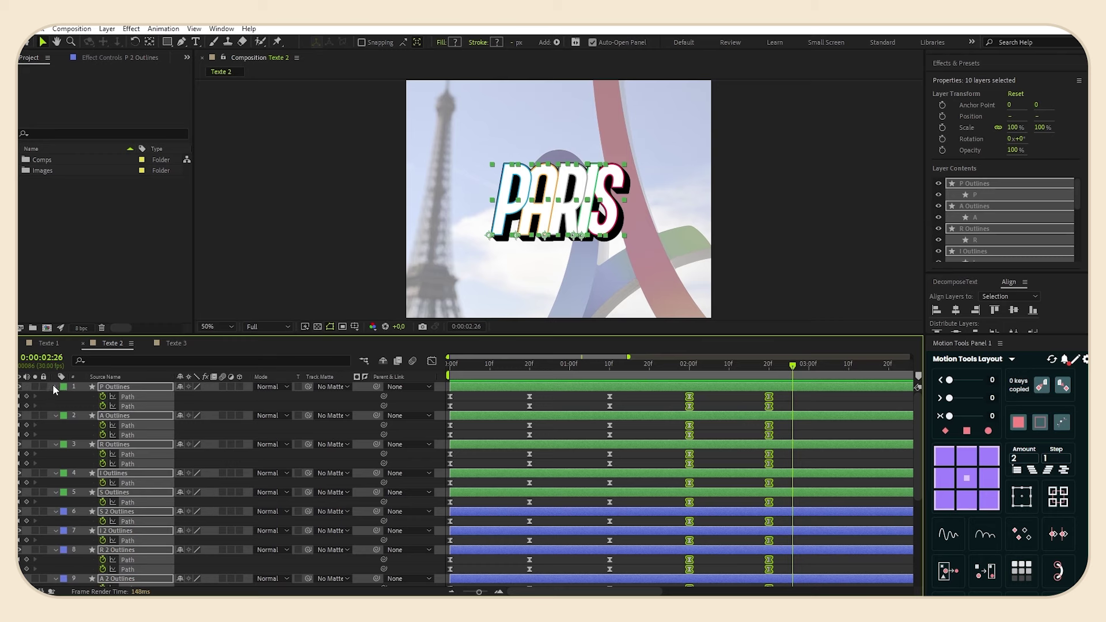
Collapse the outline layers, end the work area at 0:00:01:10 and preview the animation from the start.
click(56, 387)
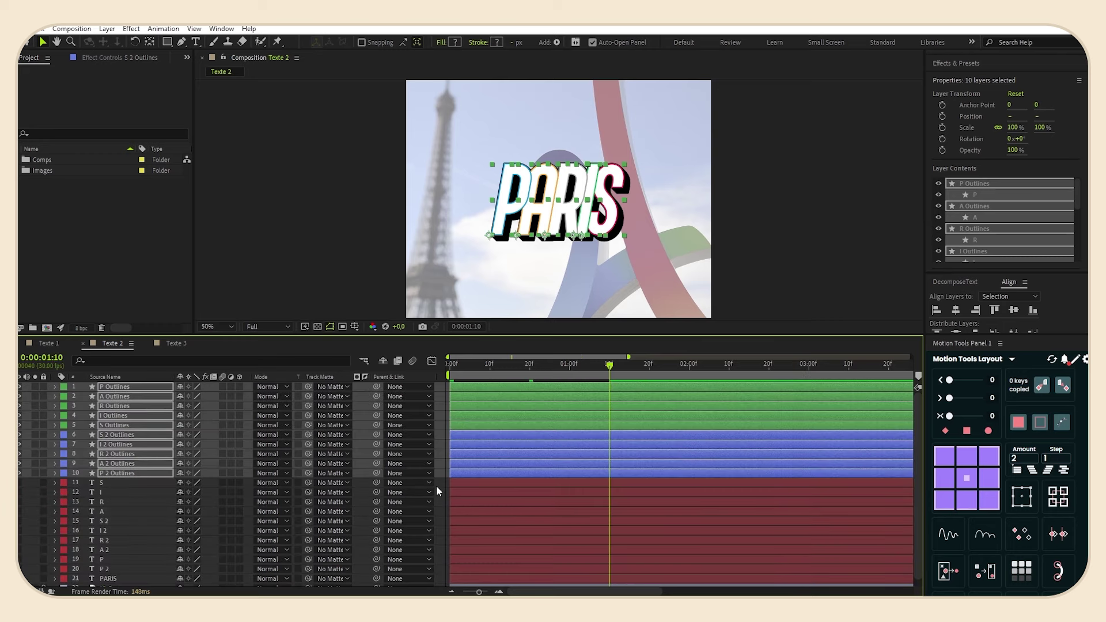
click(442, 485)
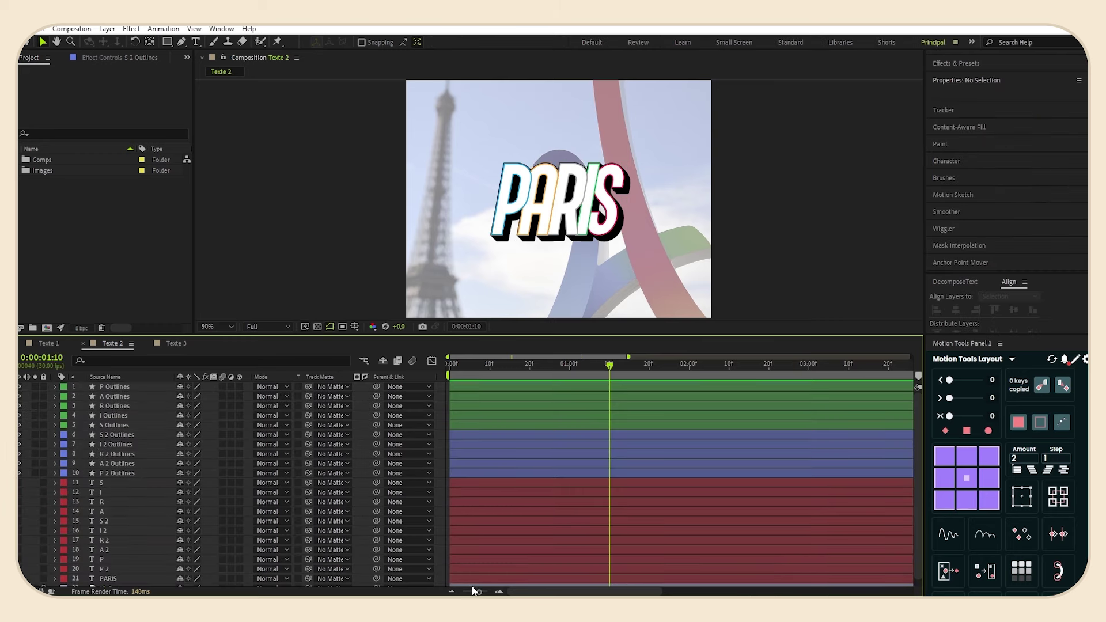
drag(479, 592, 462, 592)
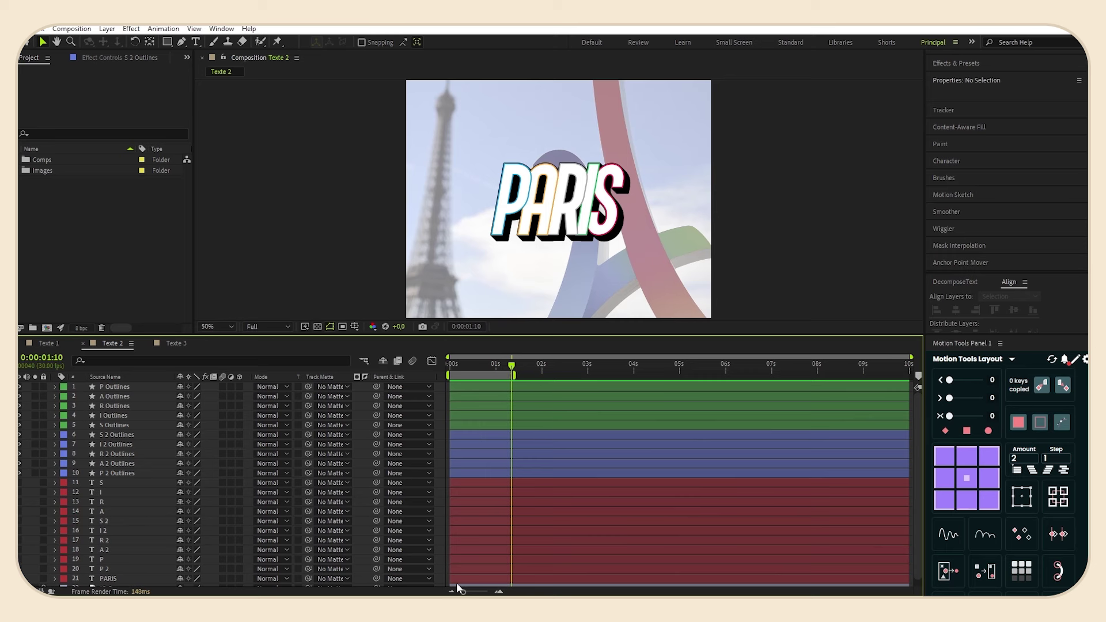
drag(465, 593, 479, 593)
drag(609, 366, 347, 378)
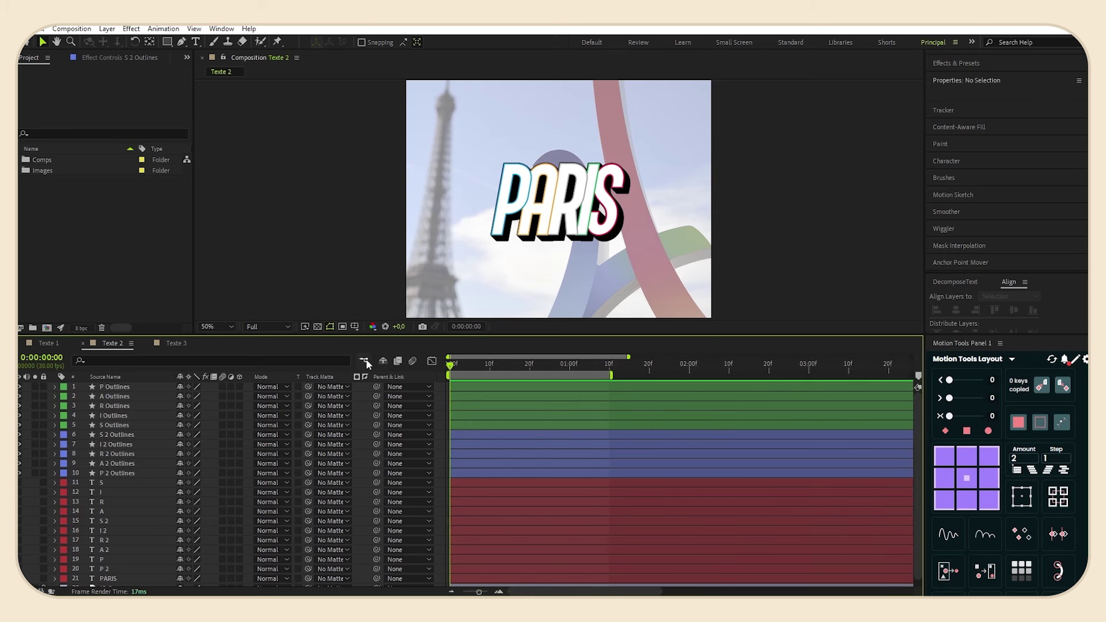
key(space)
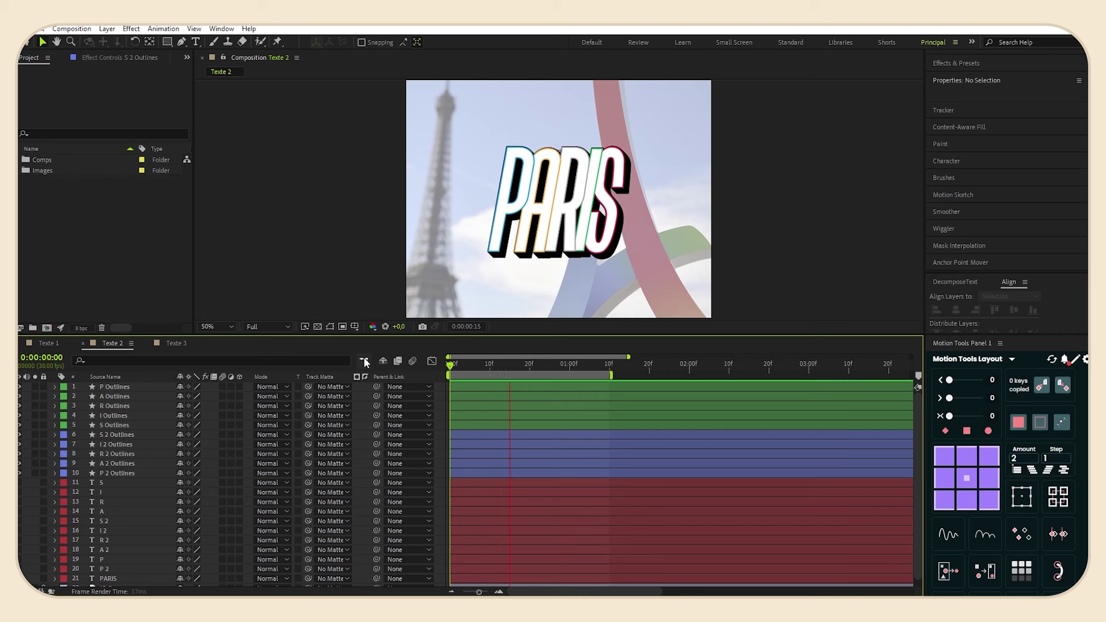
Reorder the outline layers so each letter's black extrusion layer sits directly beneath its matching letter, from P to S.
key(space)
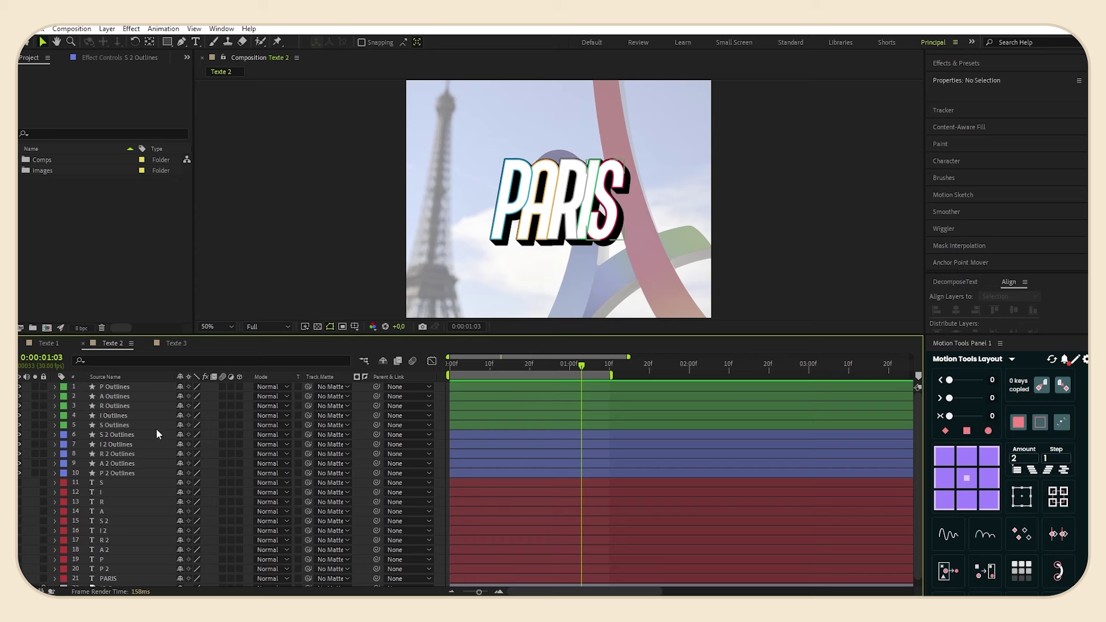
drag(121, 454, 121, 413)
drag(115, 454, 119, 400)
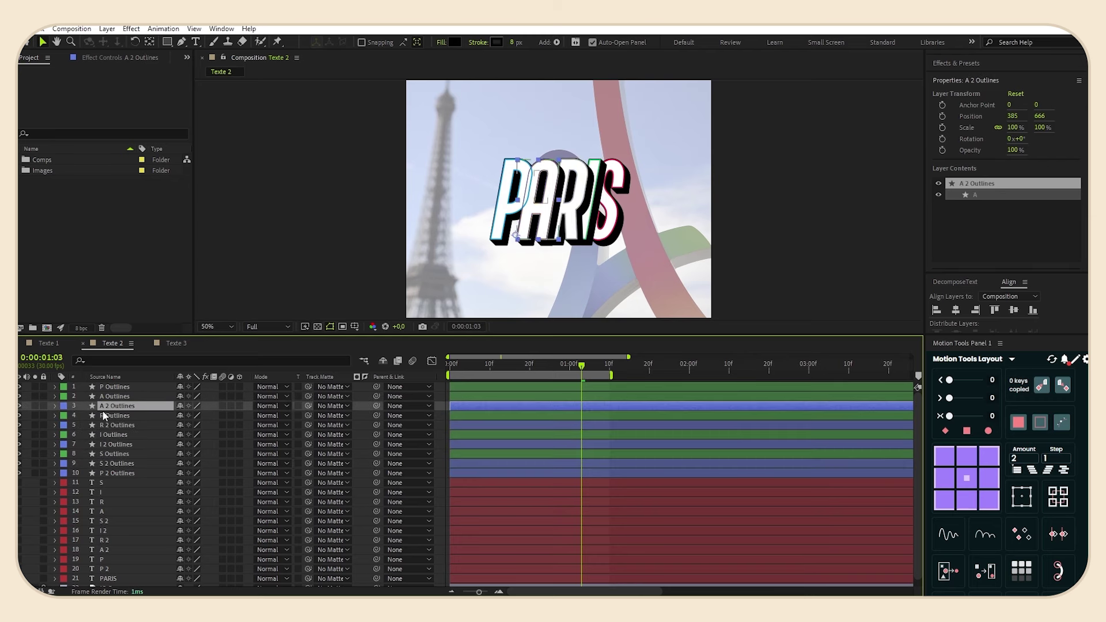
drag(112, 473, 107, 398)
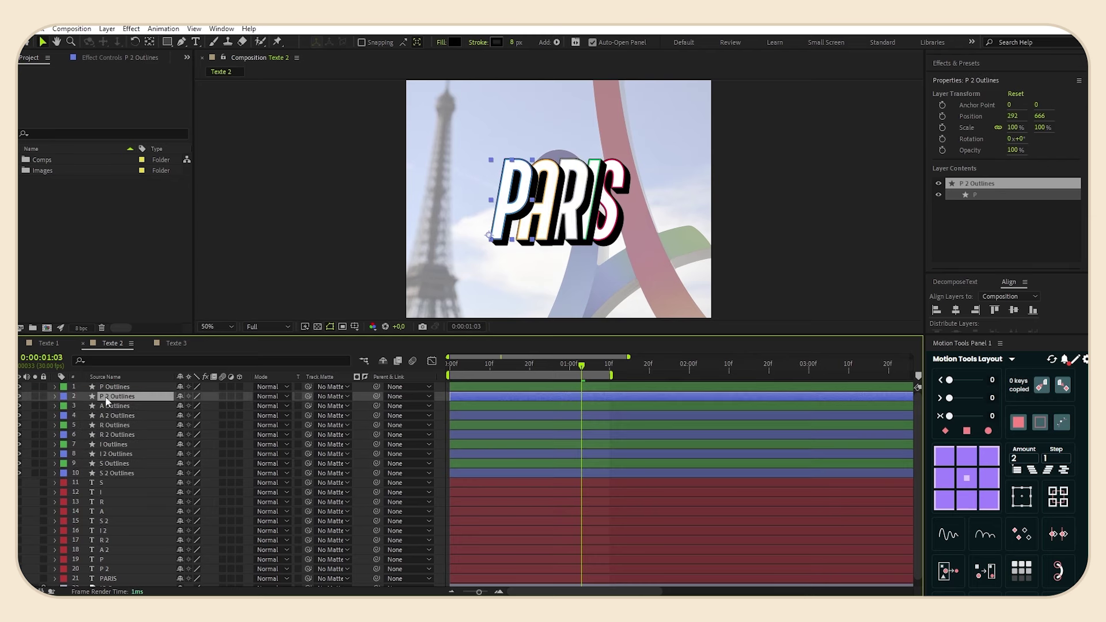
Stagger all ten outline layers in time with an amount of 2 and a step of 2, keeping each letter paired with its extrusion.
click(124, 472)
shift+click(130, 387)
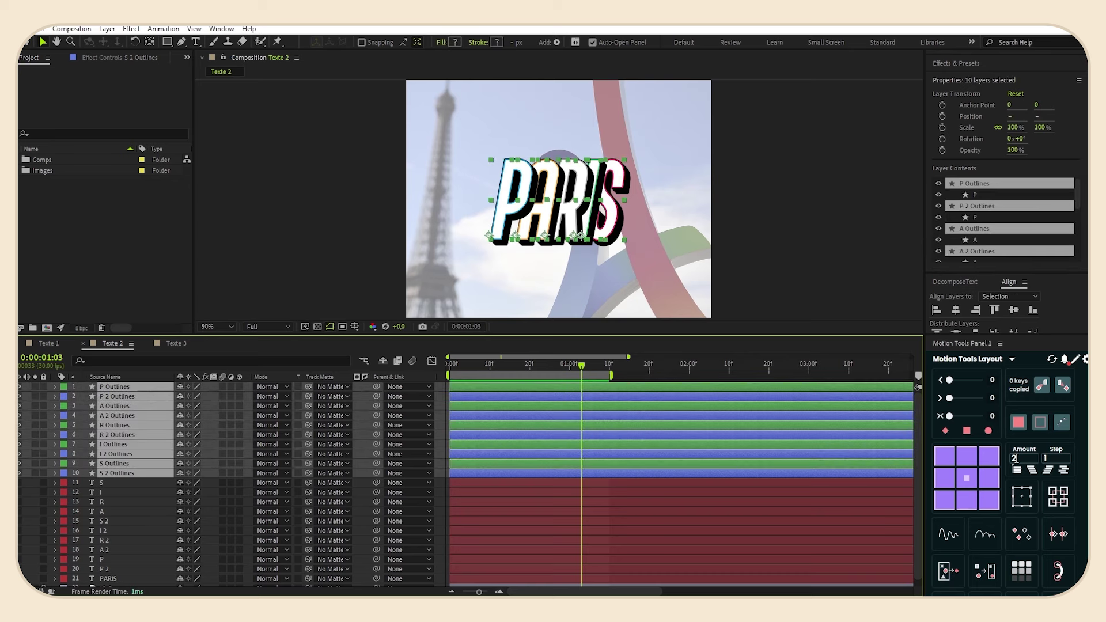
click(1054, 458)
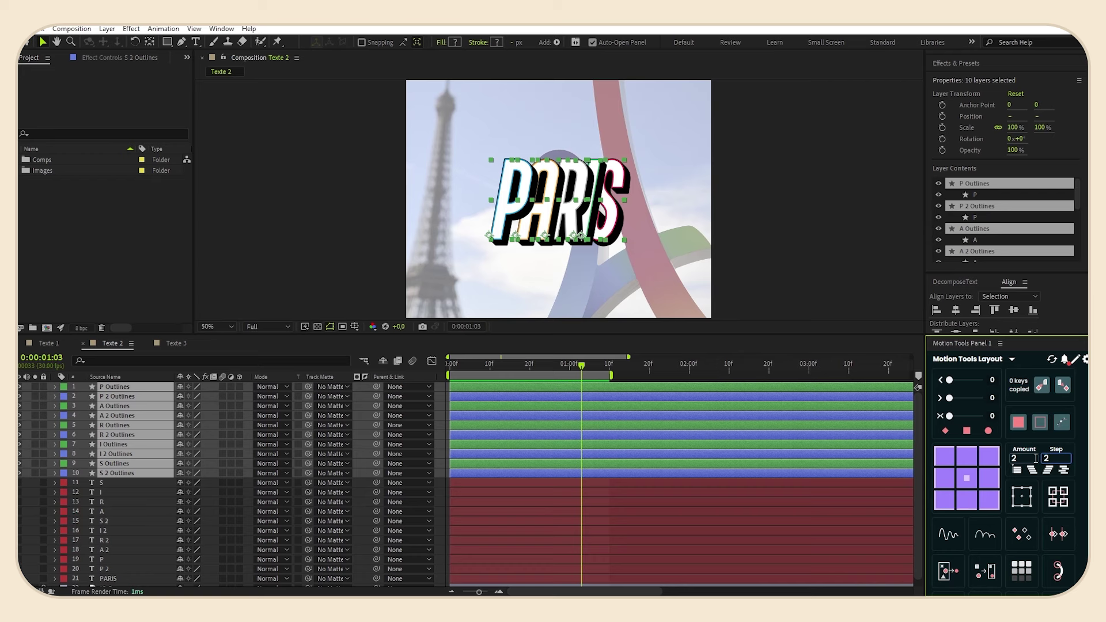
click(1033, 469)
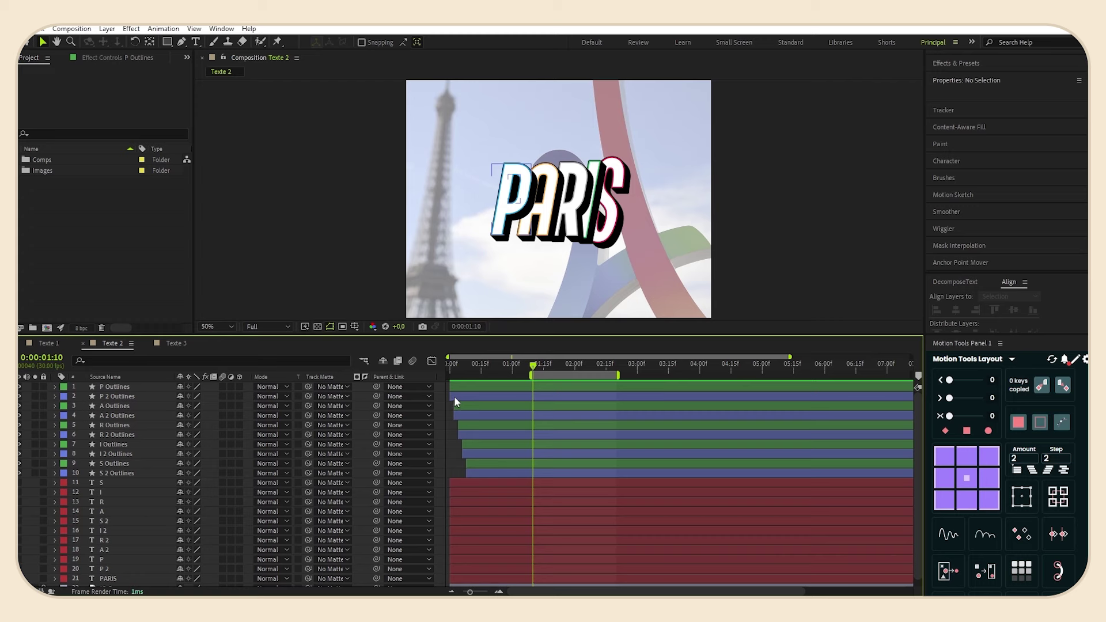
Move the five extrusion layers, P 2 through S 2 Outlines, below all the letter outlines and preview the staggered animation.
click(461, 396)
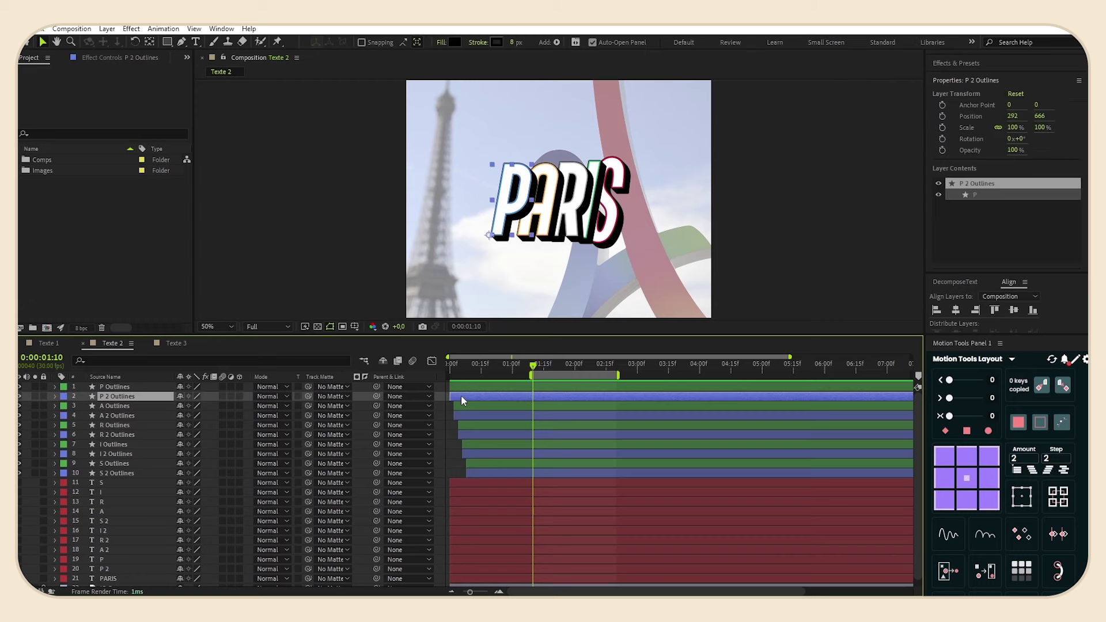
ctrl+click(465, 416)
ctrl+click(468, 435)
ctrl+click(473, 454)
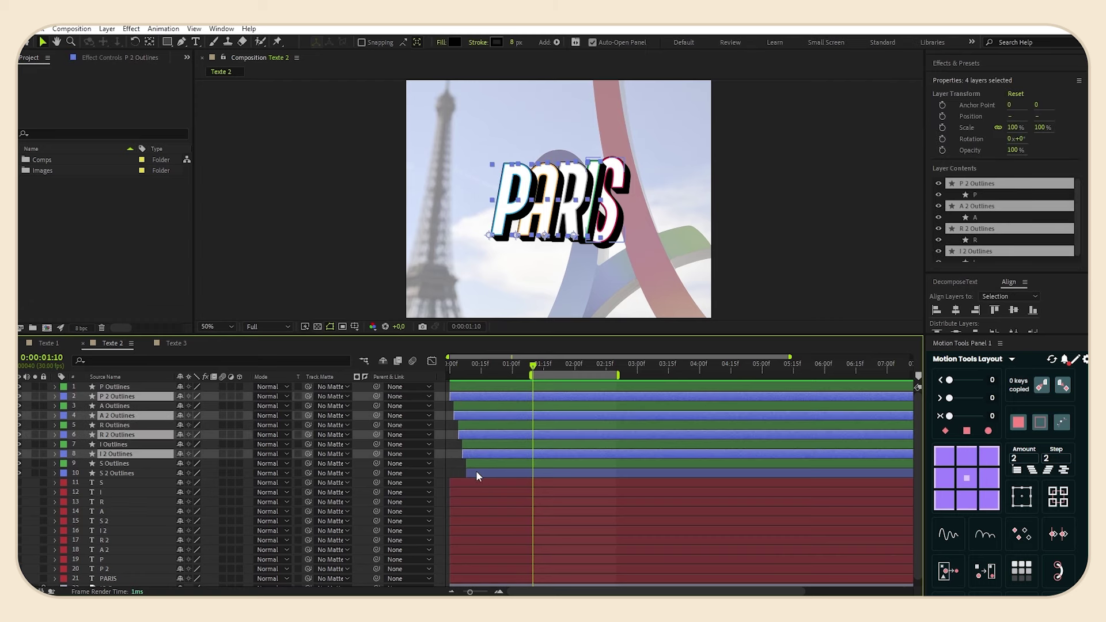
ctrl+click(476, 473)
drag(132, 454, 131, 468)
click(448, 414)
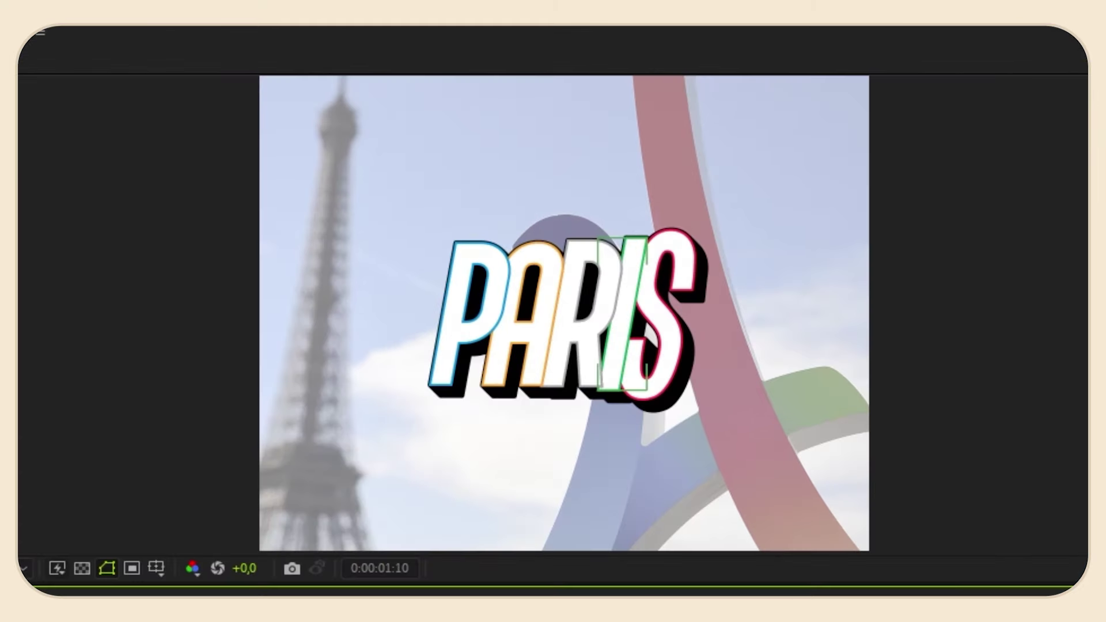
key(space)
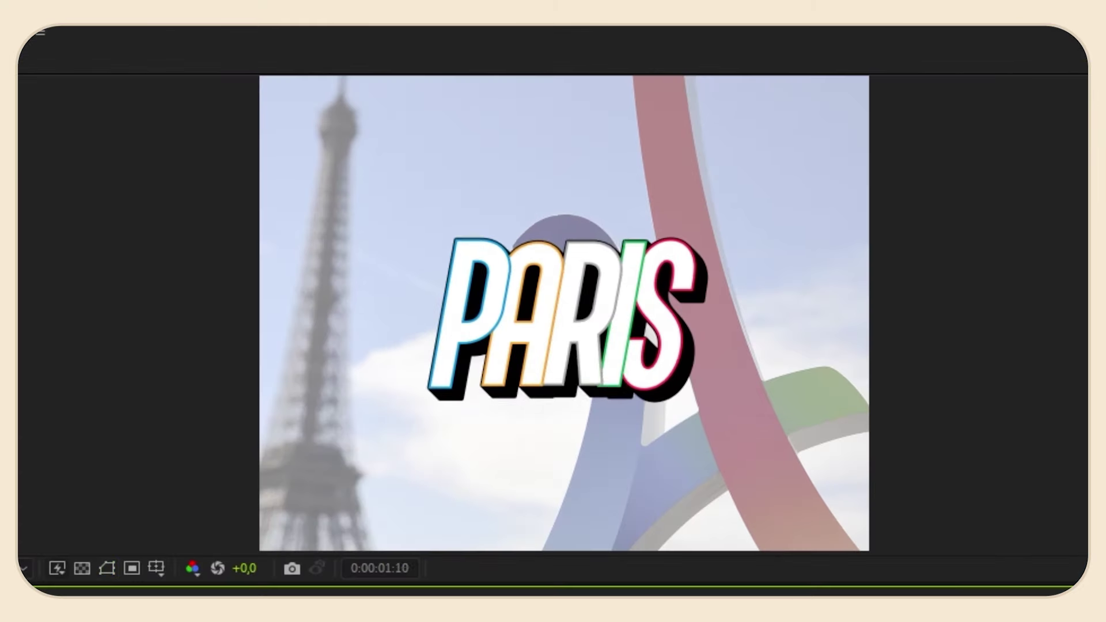
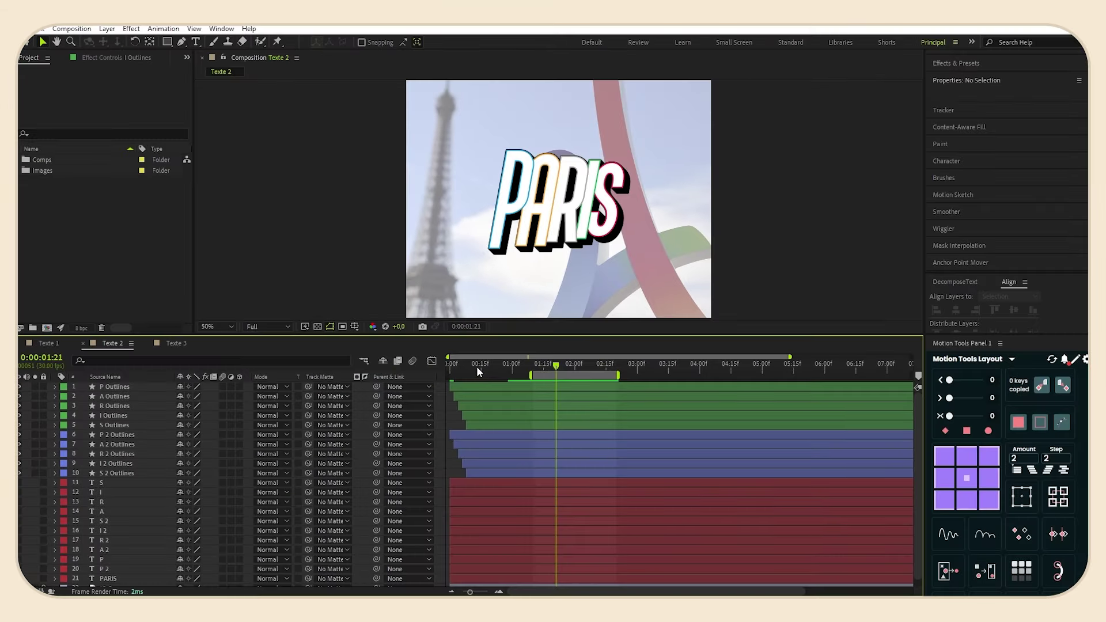
Open the Texte 3 composition and confirm Cinema 4D as its 3D renderer in the composition settings.
click(175, 343)
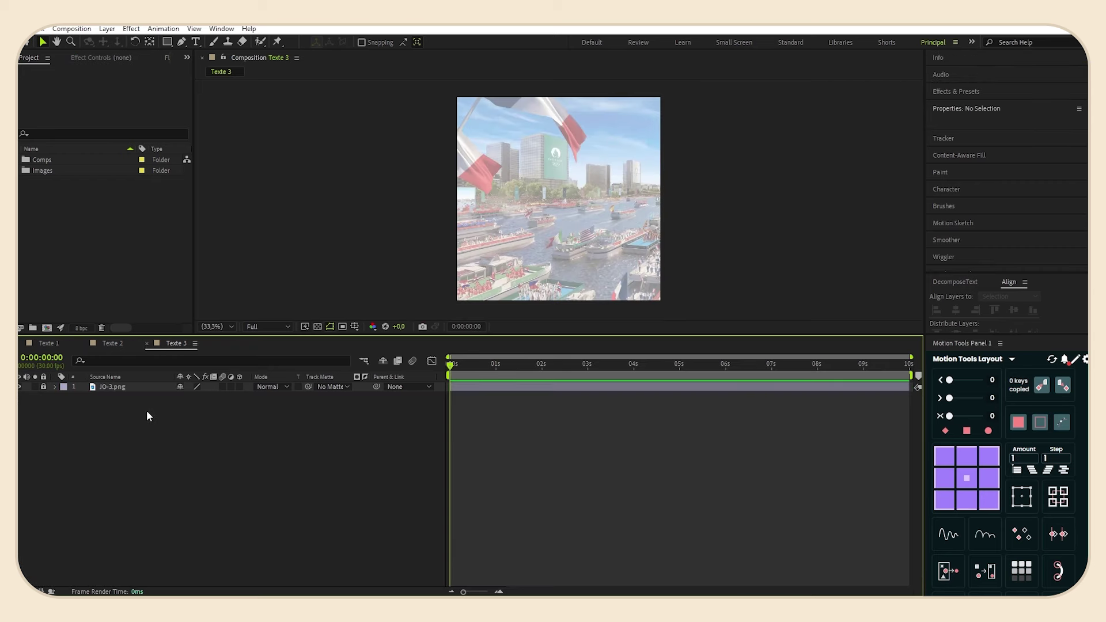
right_click(174, 342)
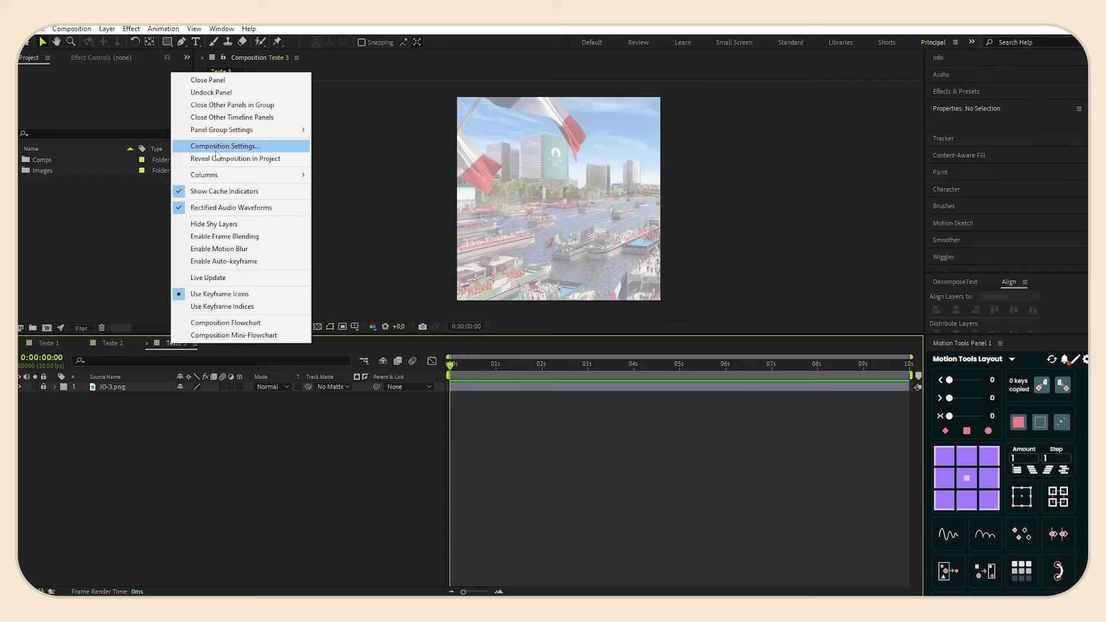
click(216, 147)
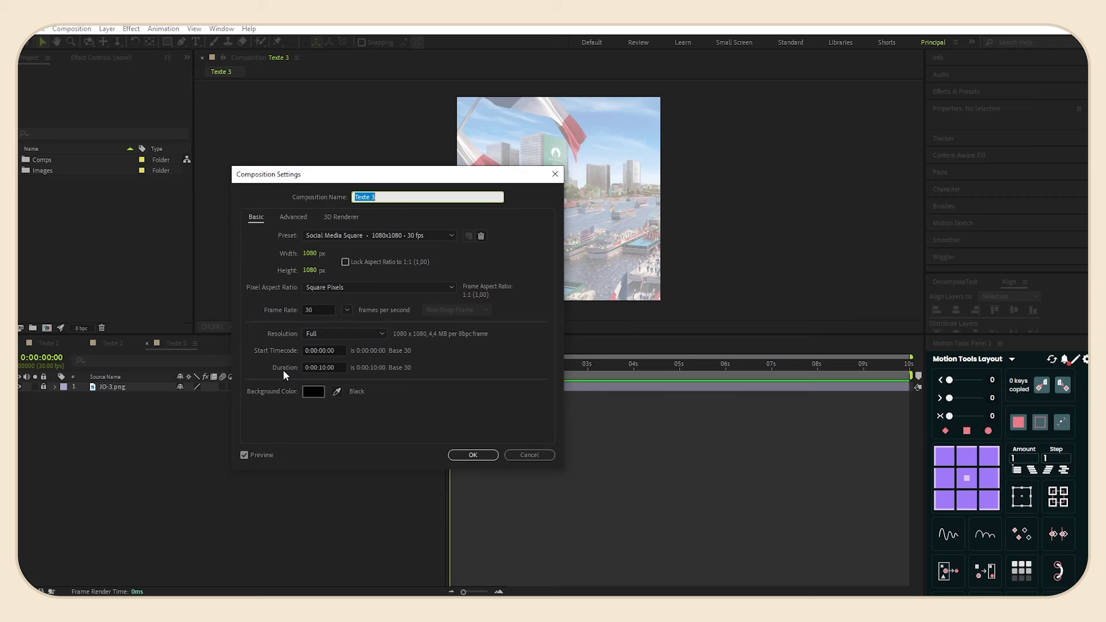
click(336, 220)
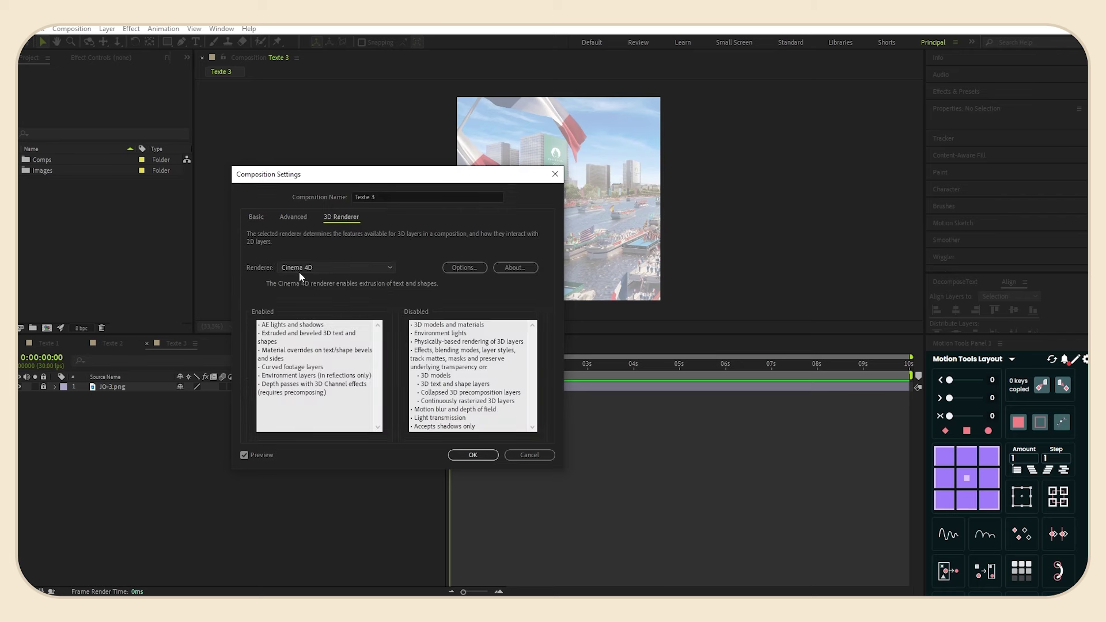
click(470, 455)
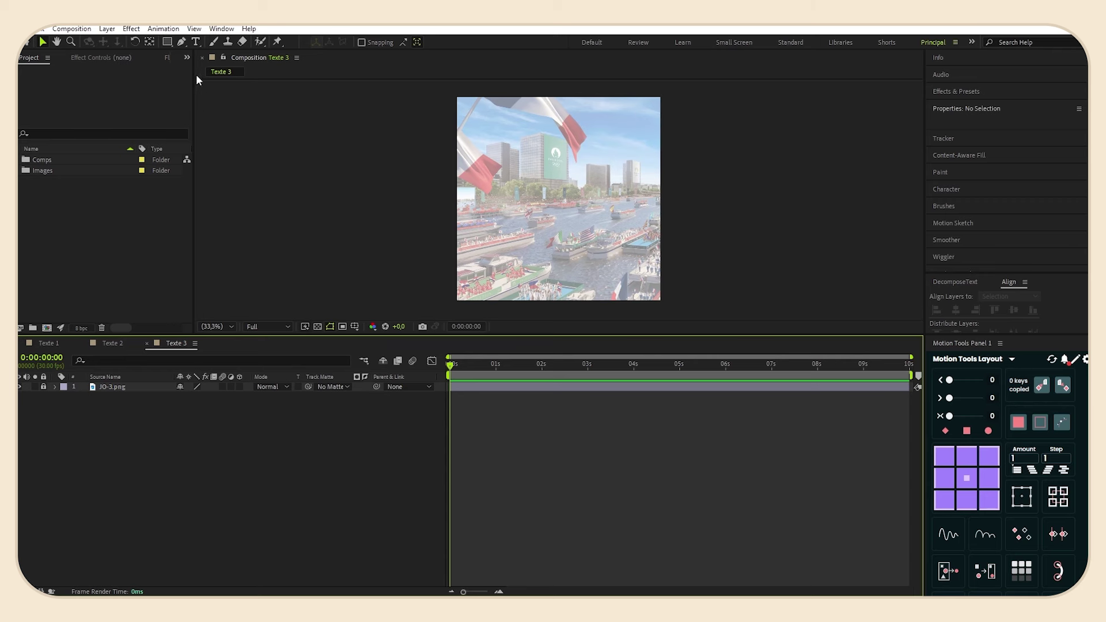
Add the text OLYMPICS near the middle of the river image and set its font size to 180 px.
click(195, 42)
click(521, 205)
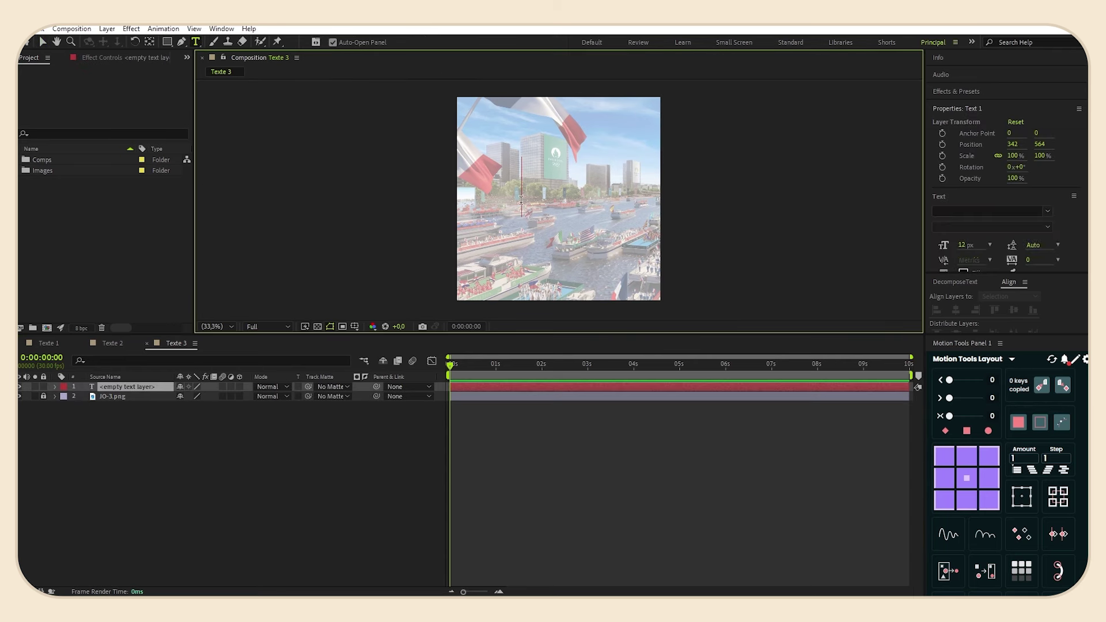
text(OLYMPICS)
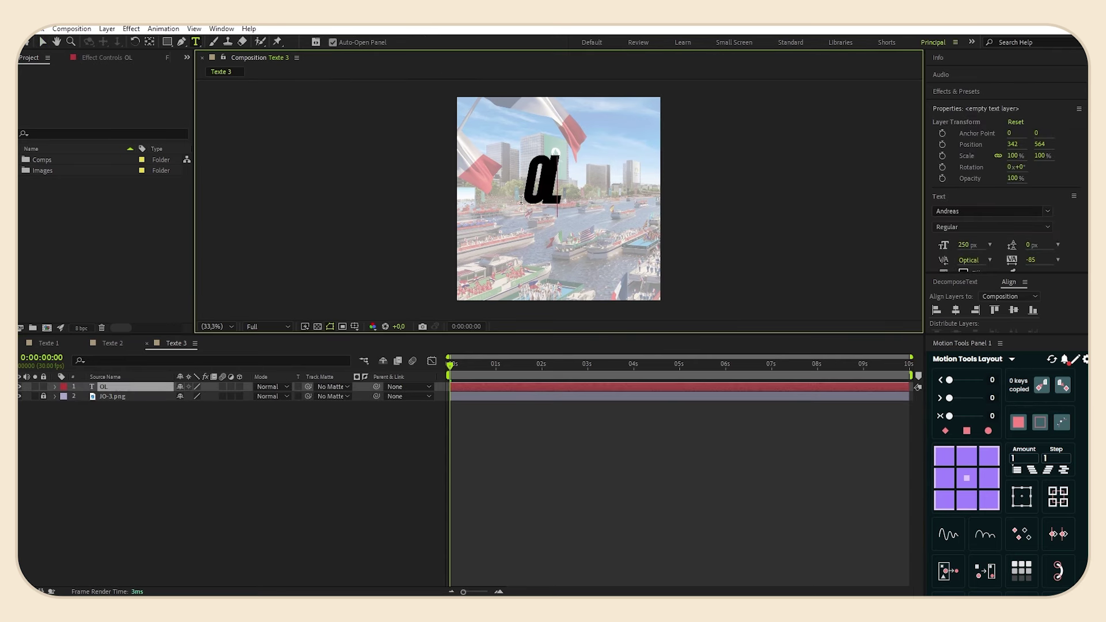
double_click(576, 181)
click(970, 245)
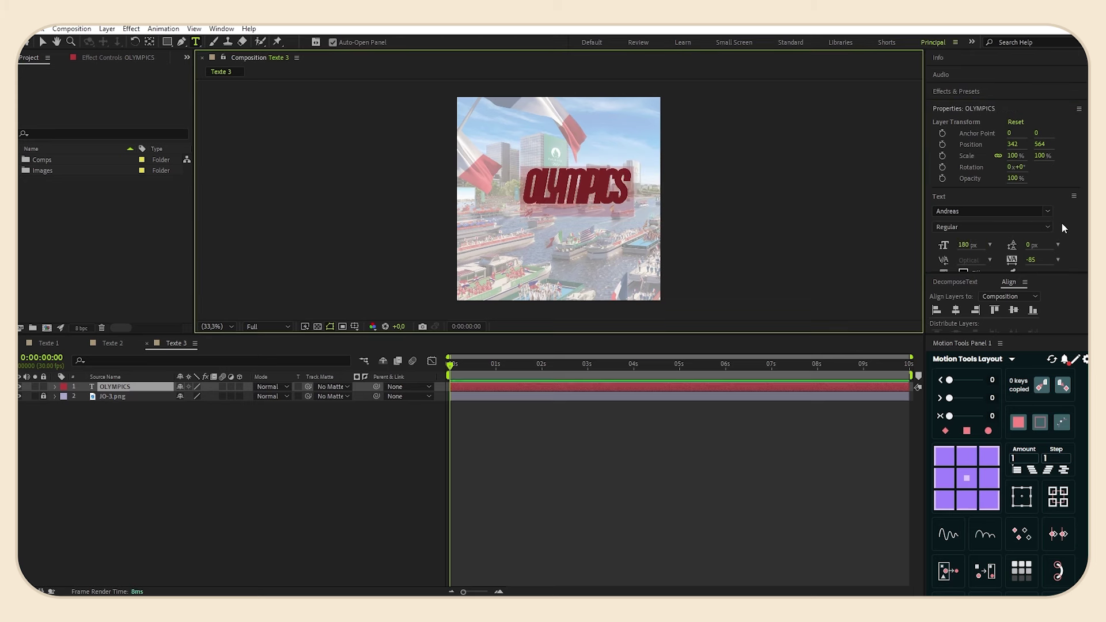
scroll(1040, 211, down, 4)
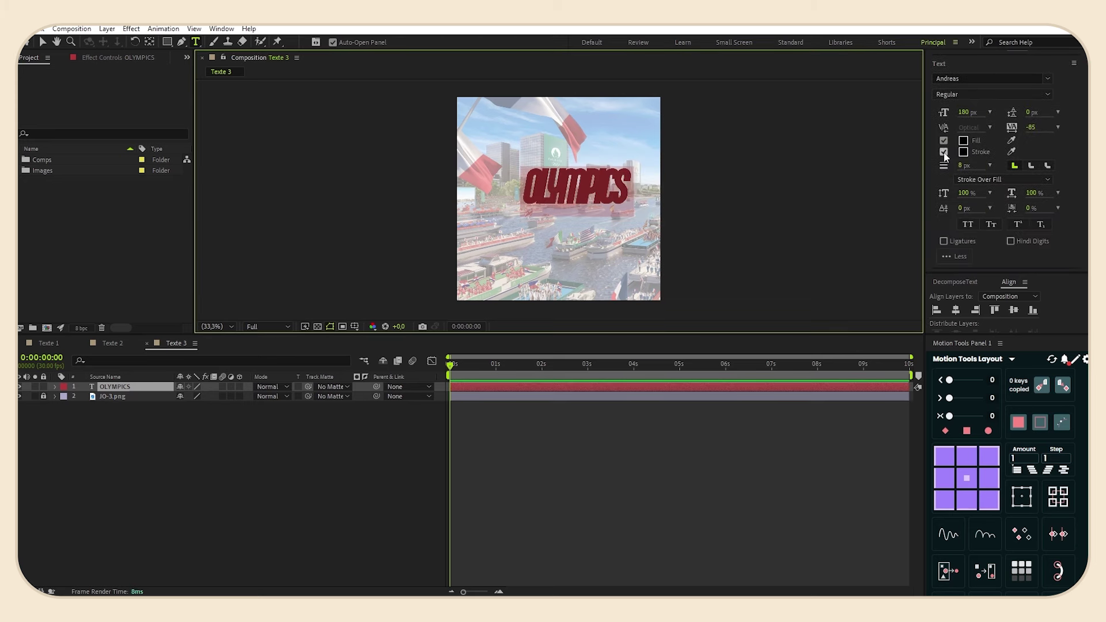
Turn off the stroke on the OLYMPICS text and set its tracking to 0.
click(944, 152)
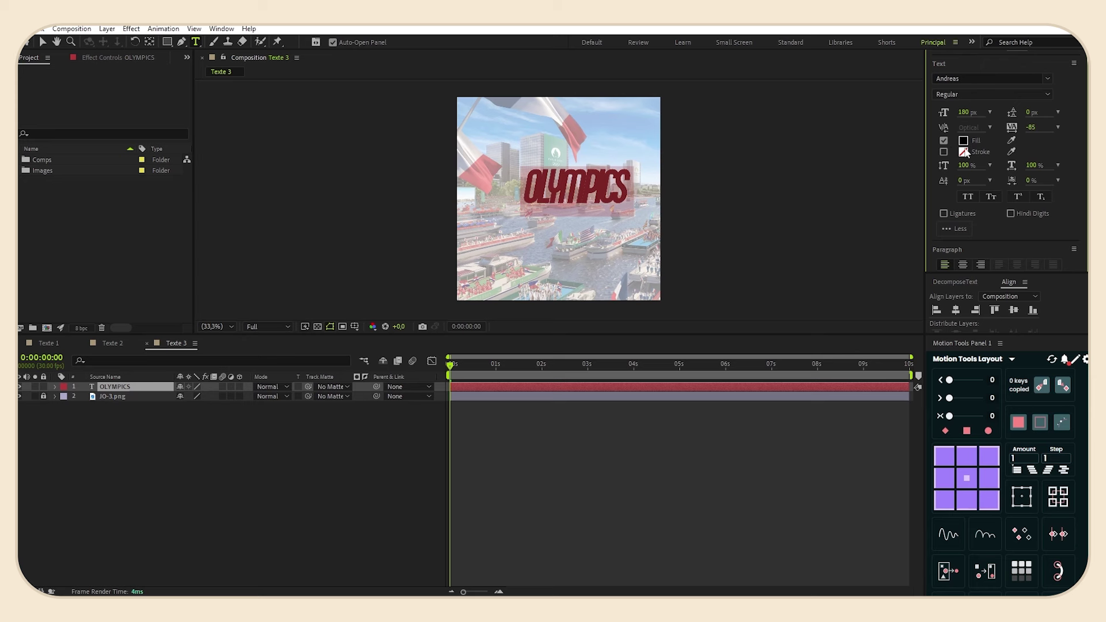
click(1032, 127)
text(0)
key(Return)
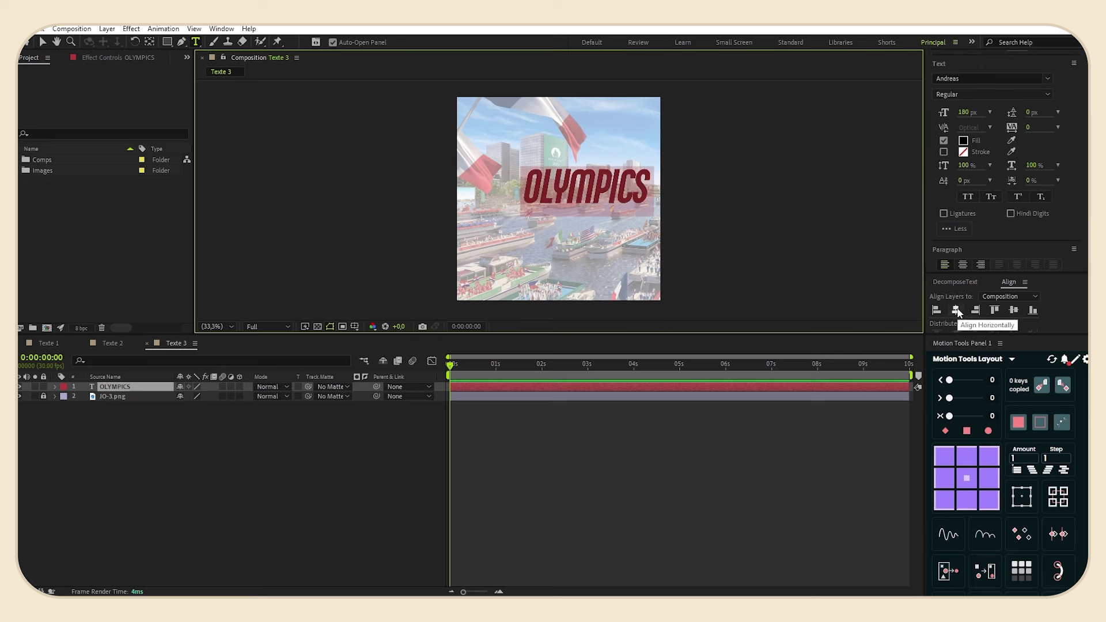
Center the OLYMPICS layer horizontally and vertically in the composition and center its anchor point.
click(956, 310)
click(1014, 311)
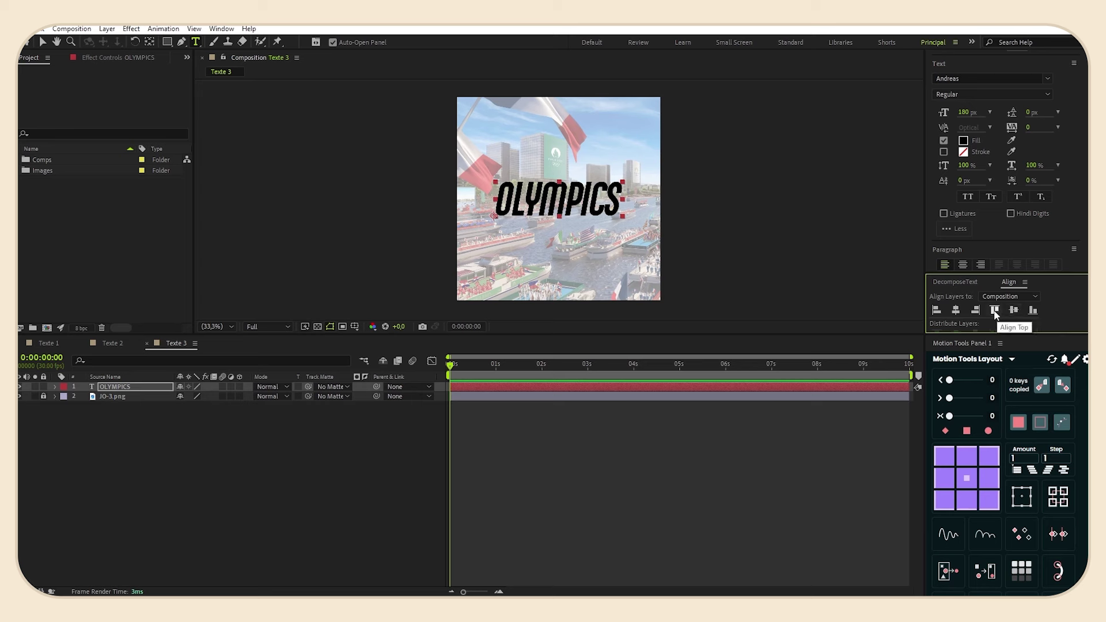
click(966, 483)
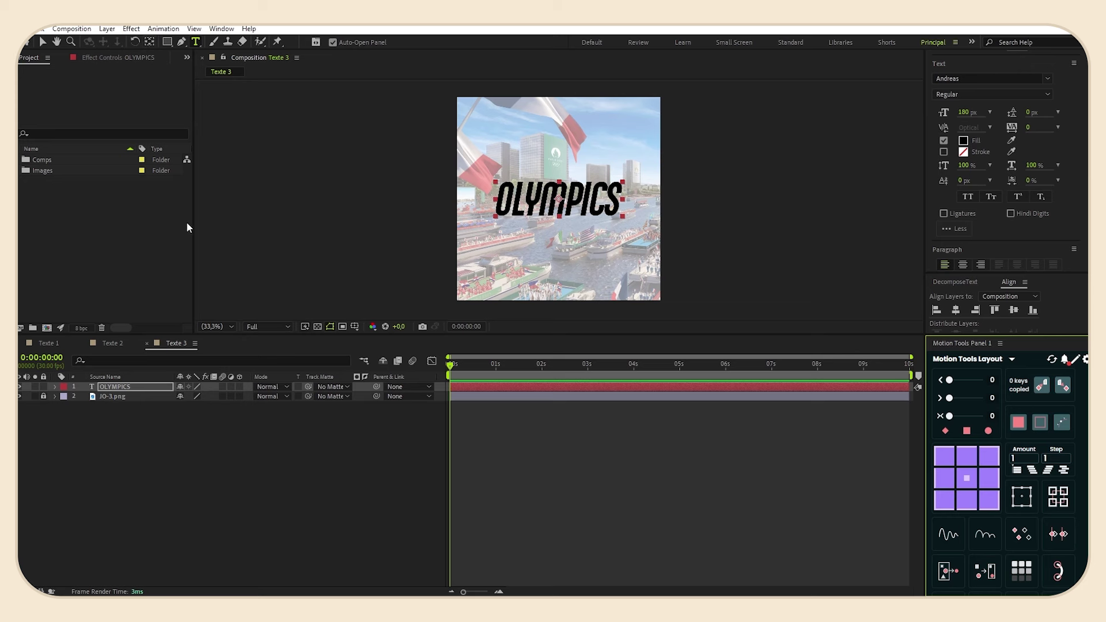
Set the OLYMPICS text's Grouping Alignment to 0, -48%.
click(55, 387)
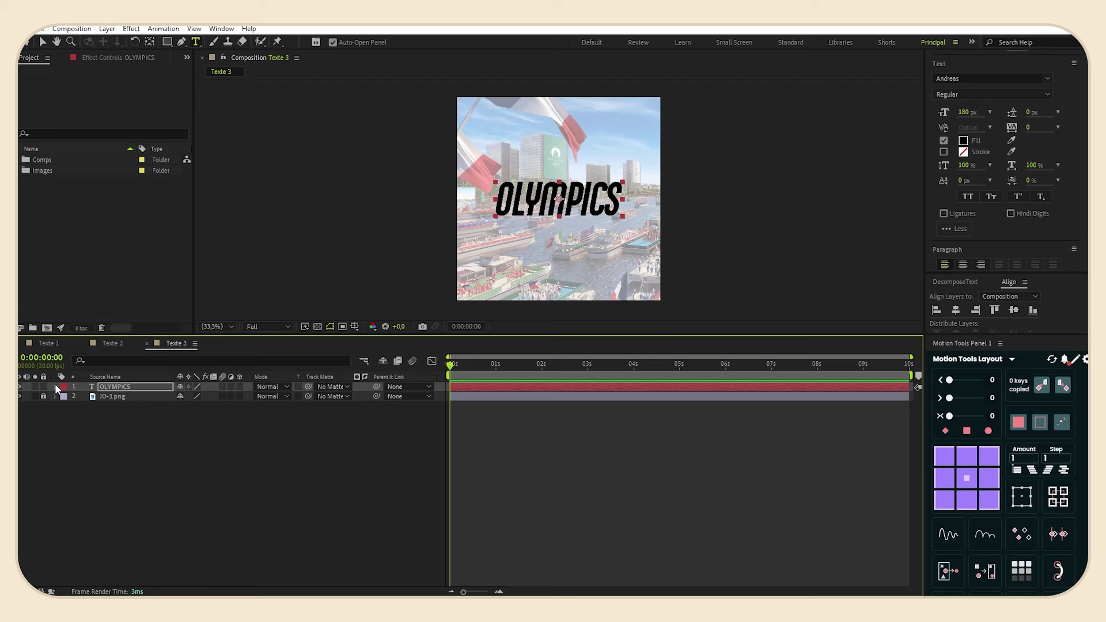
click(64, 397)
click(75, 426)
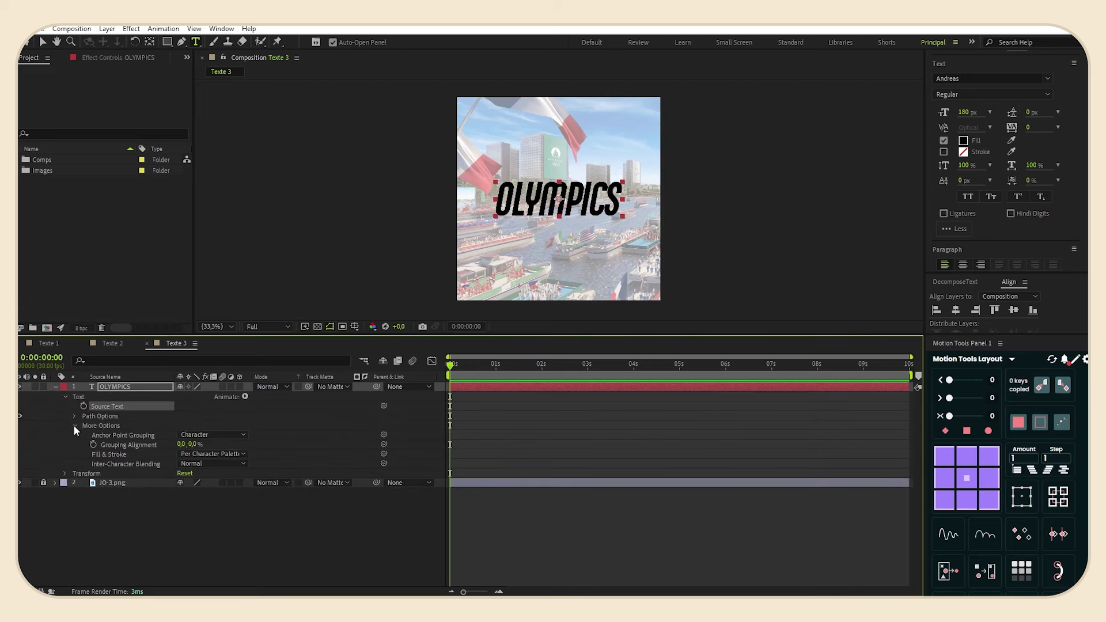
drag(194, 444, 173, 444)
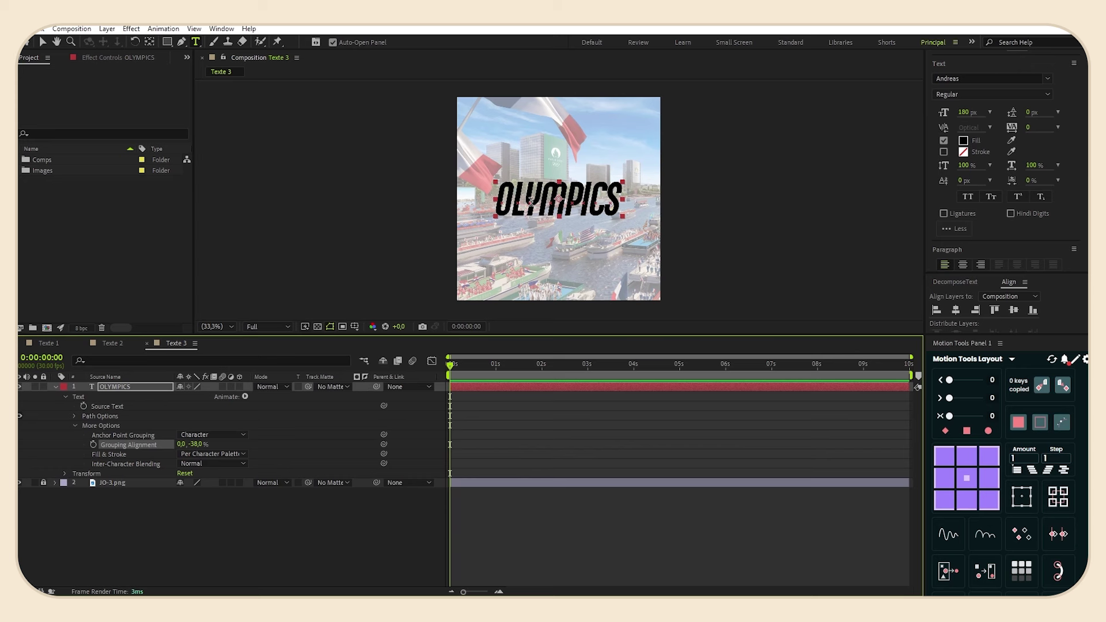
click(196, 444)
text(-45)
key(BackSpace)
key(Return)
click(133, 422)
Add a Rotation animator to the OLYMPICS text and enable per-character 3D.
click(245, 397)
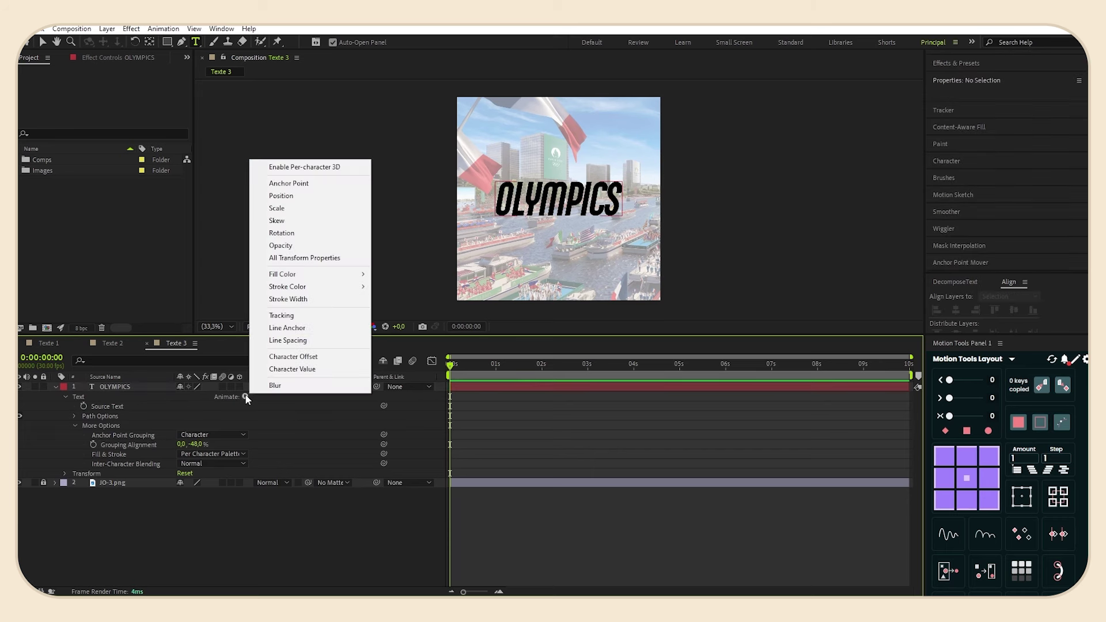
click(291, 234)
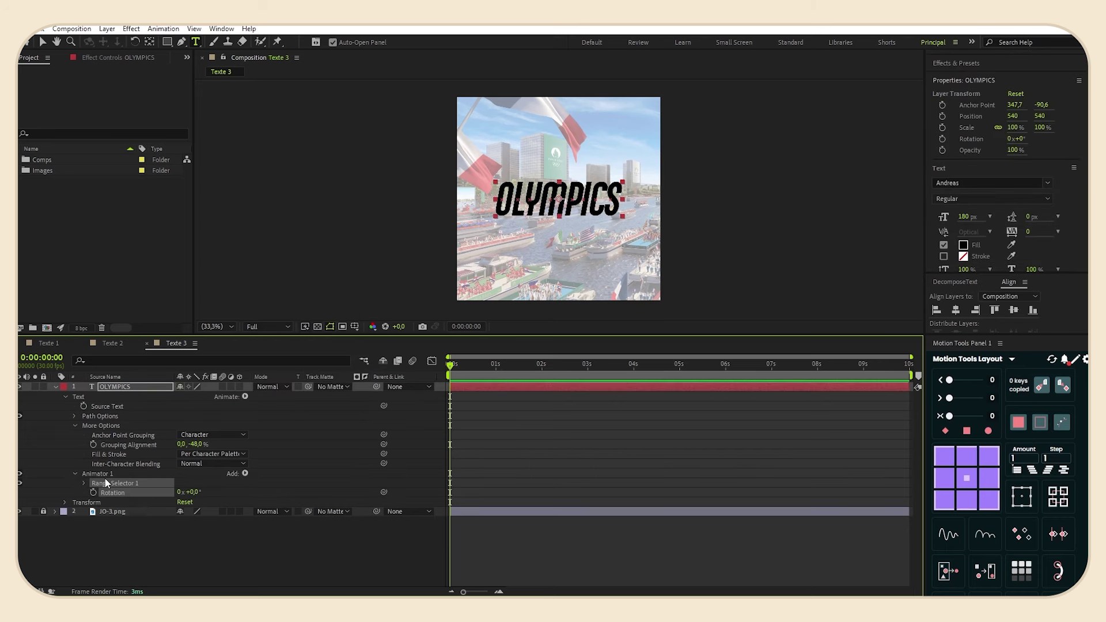
click(246, 474)
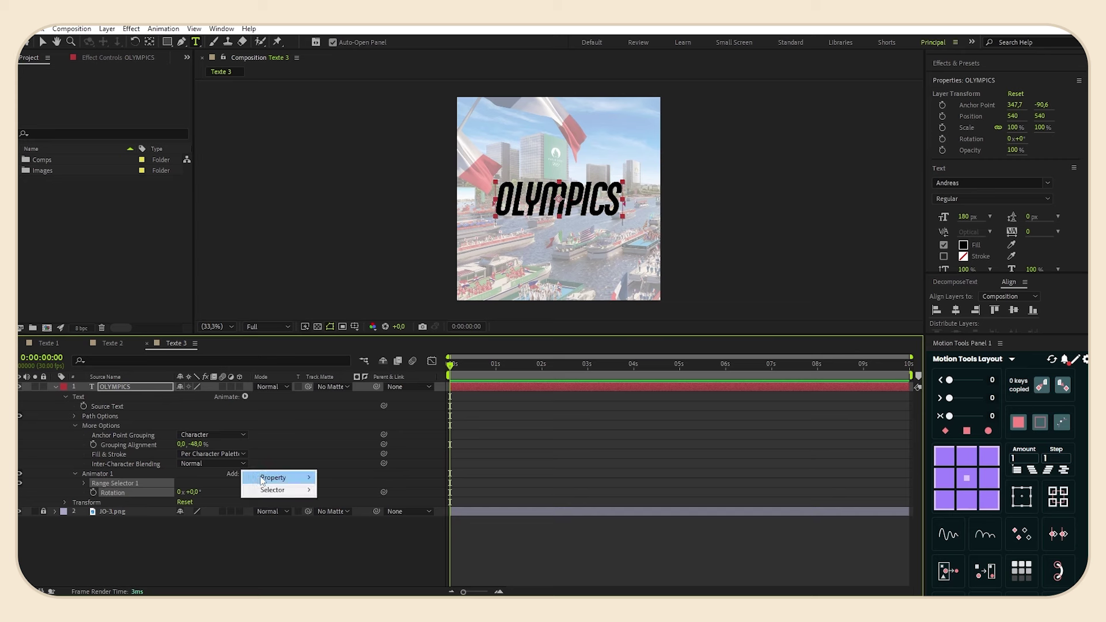
mouse_move(262, 481)
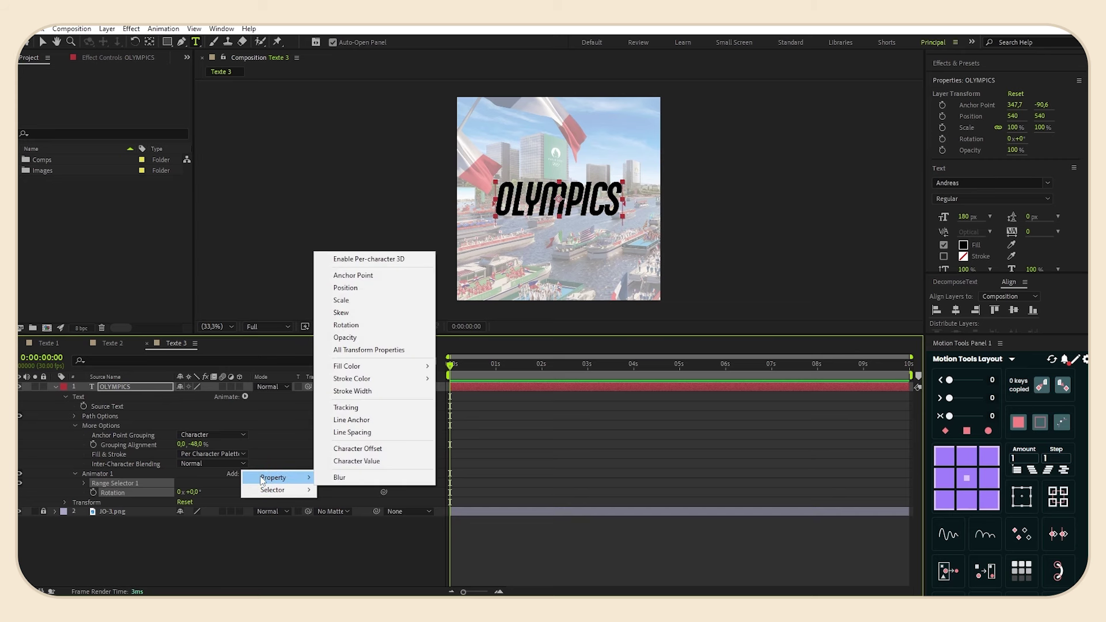
click(358, 261)
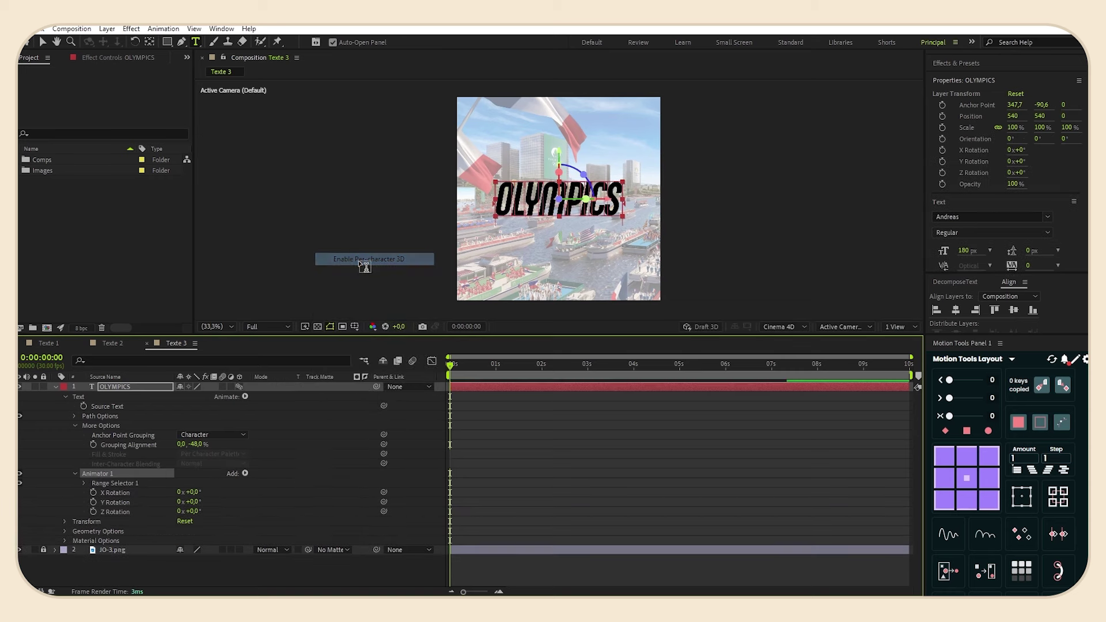
Set the extrusion depth of the OLYMPICS text to 60 in its geometry options.
click(64, 530)
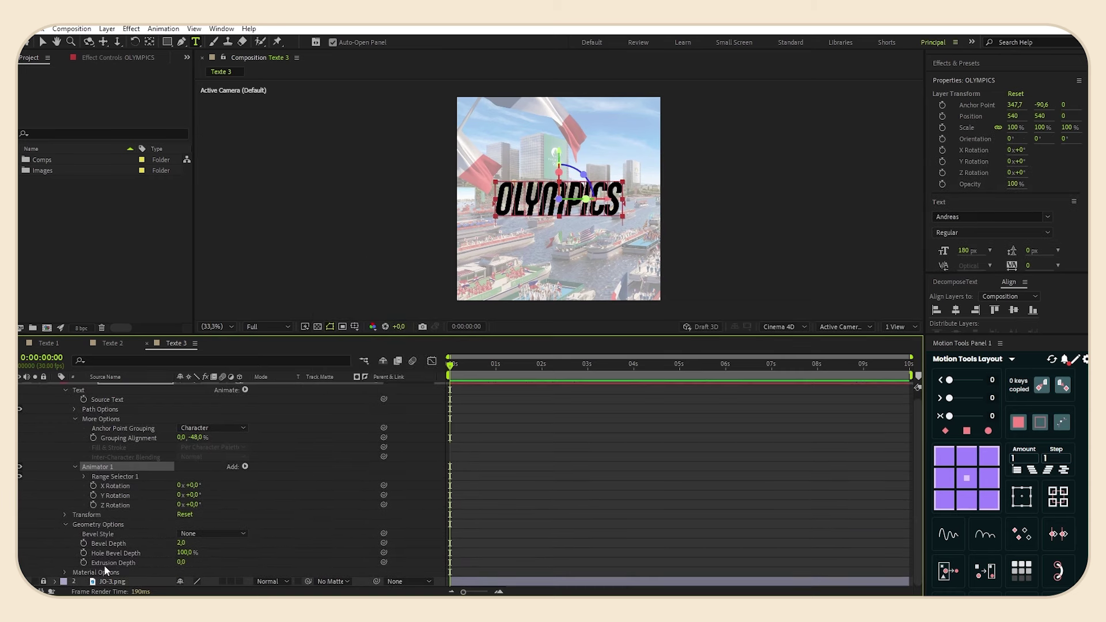
click(181, 562)
text(60)
key(Return)
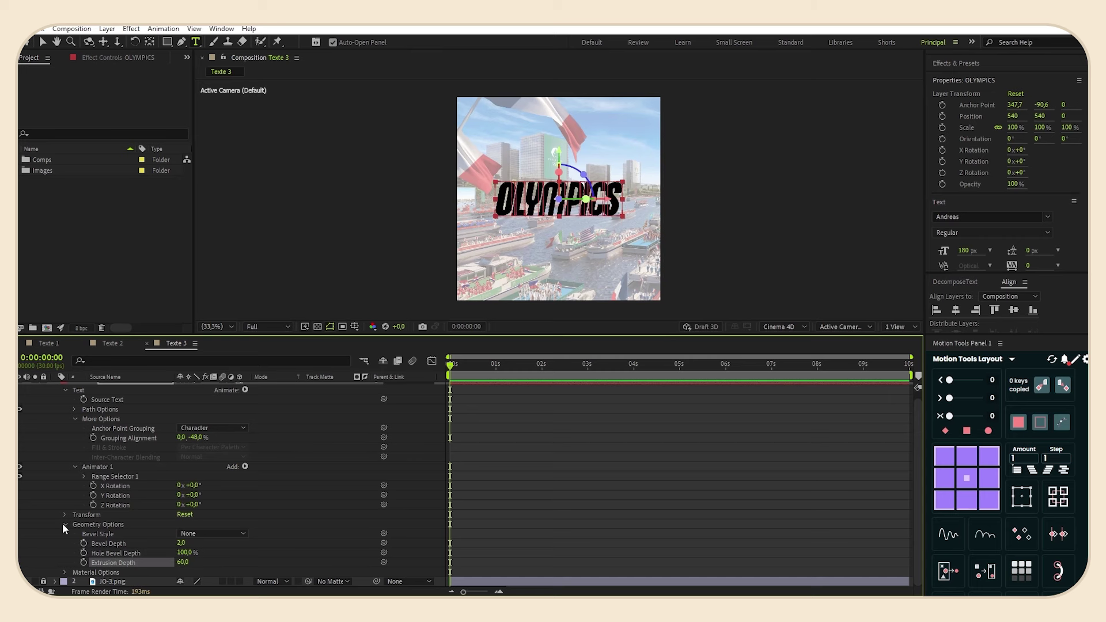
click(65, 524)
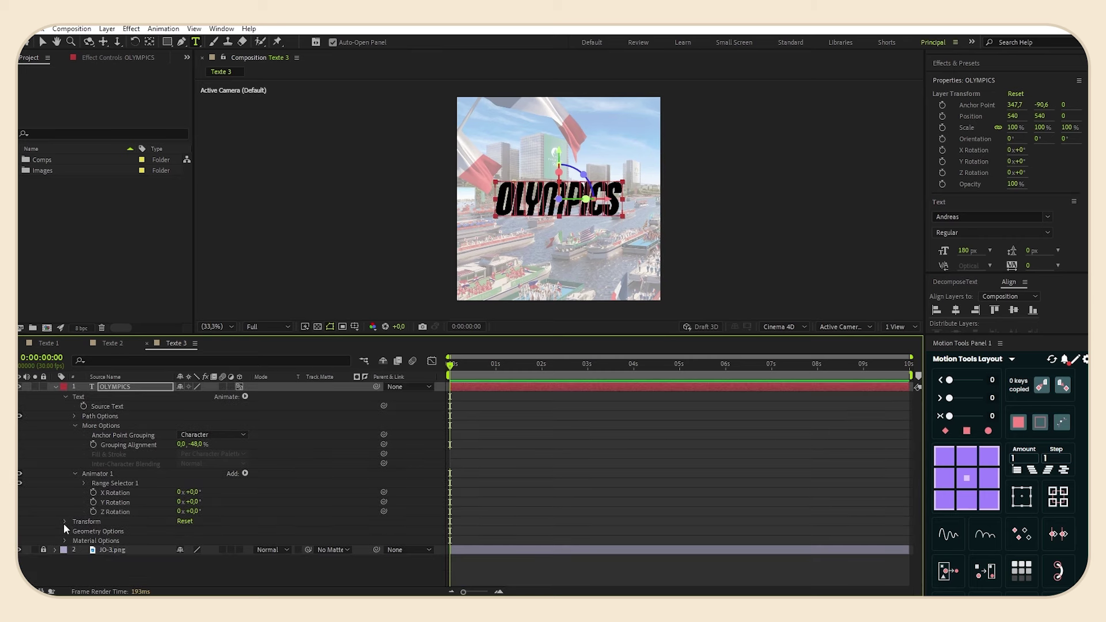
Add a second text animator with an RGB front color and set that color to white.
click(245, 397)
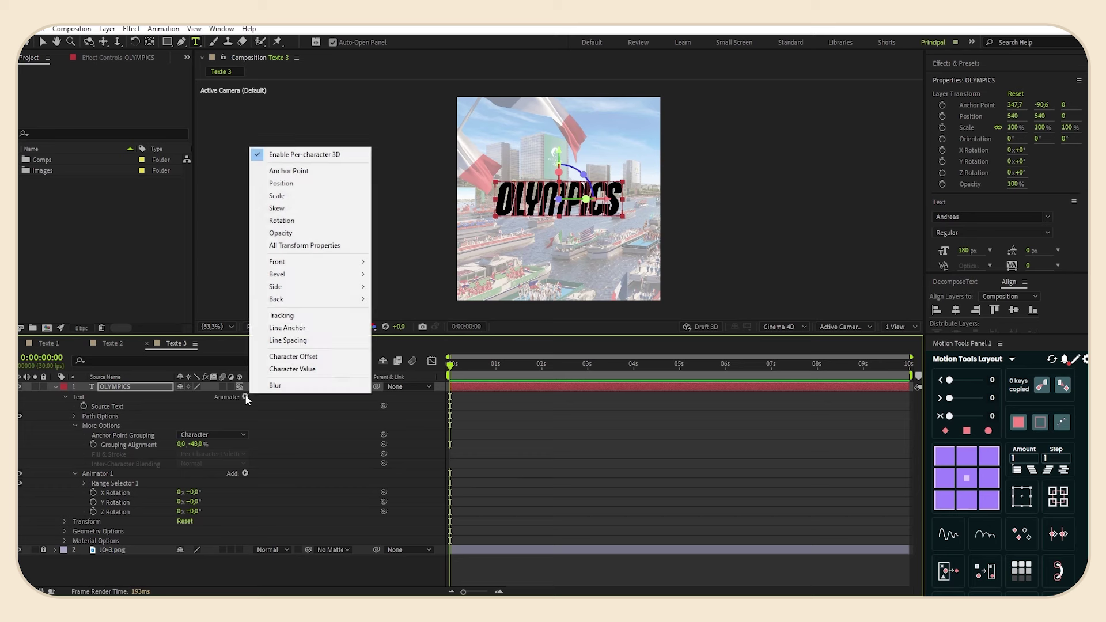
mouse_move(297, 264)
mouse_move(392, 264)
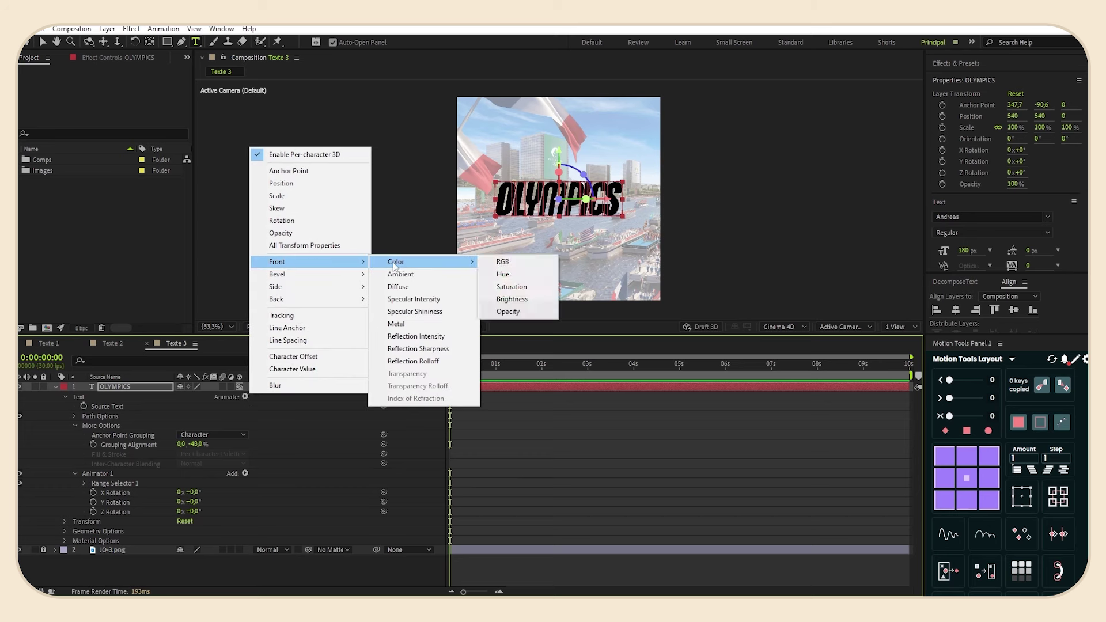
click(503, 263)
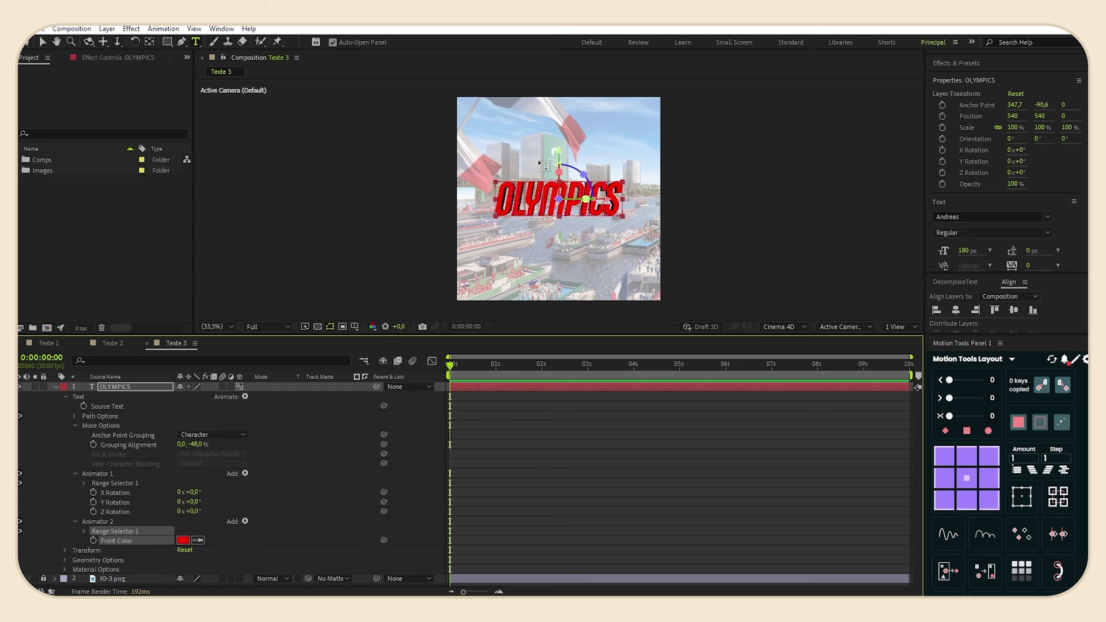
click(184, 540)
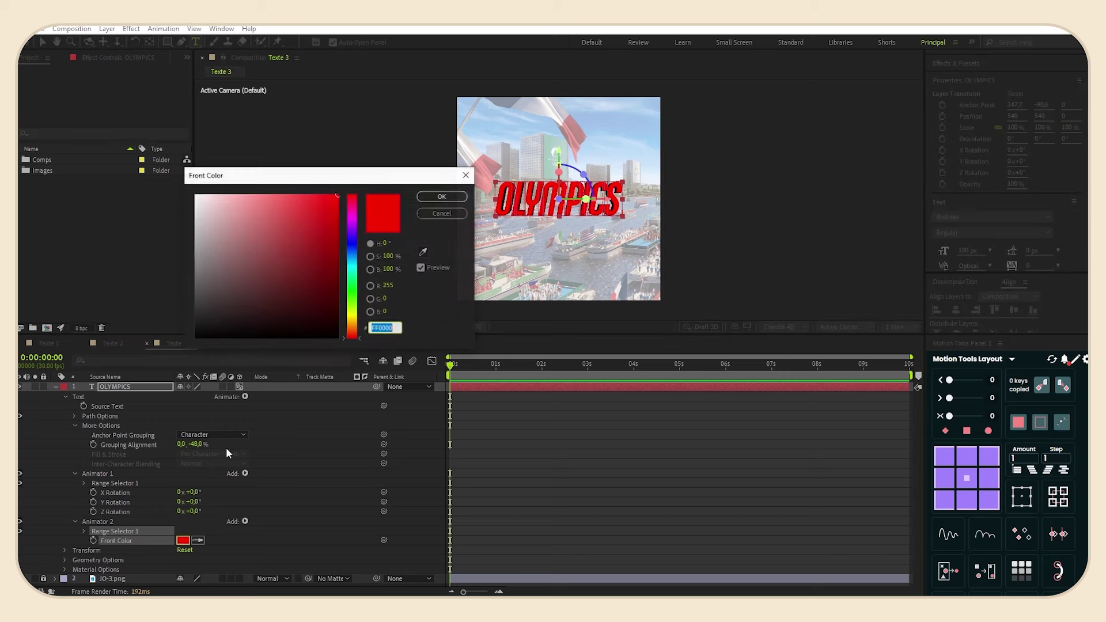
drag(203, 218, 150, 154)
click(442, 197)
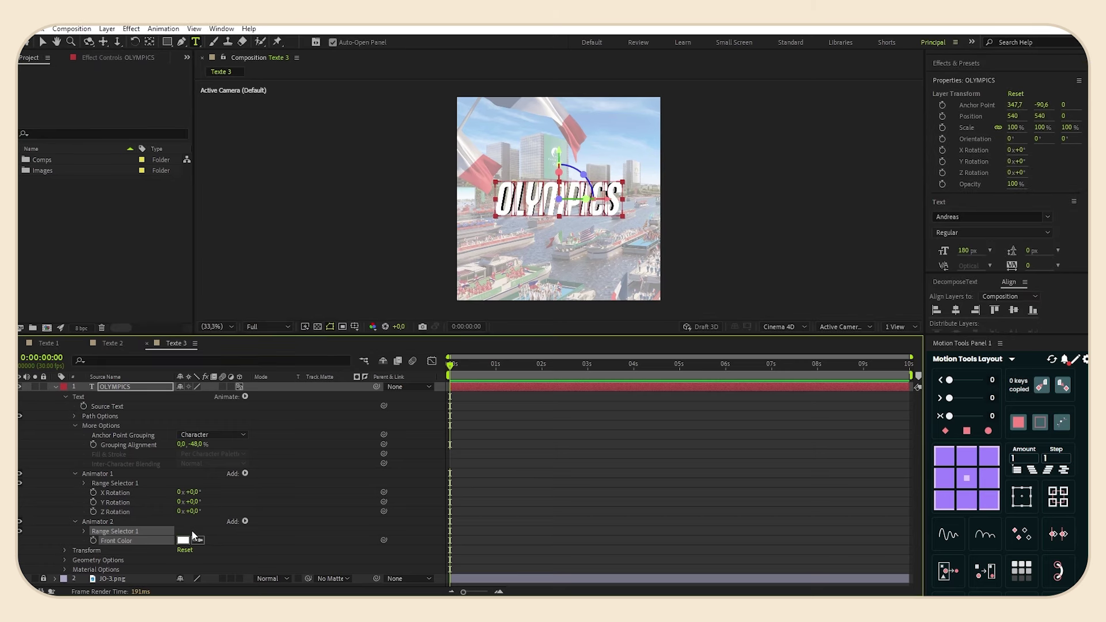
Add an RGB back color property to Animator 2 and set it to white.
click(245, 524)
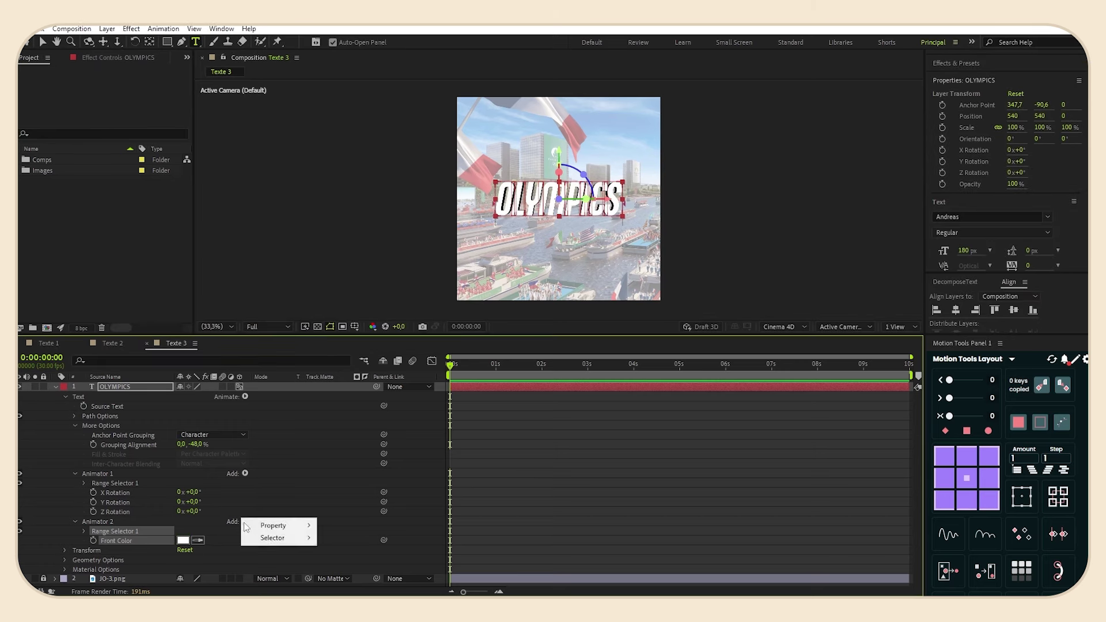
mouse_move(271, 526)
mouse_move(377, 443)
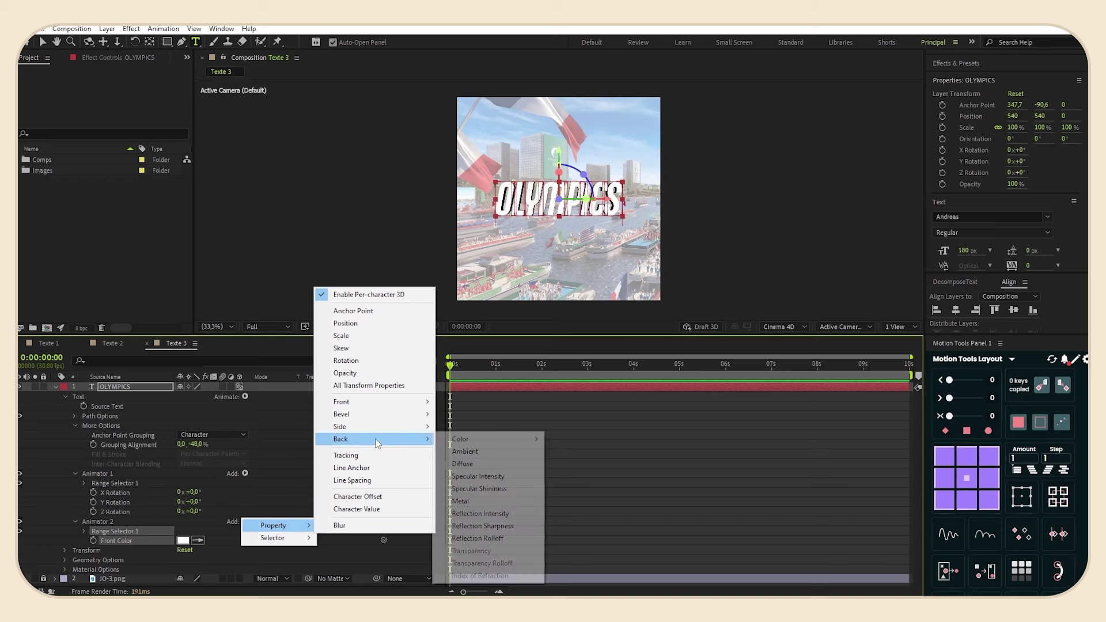
mouse_move(461, 443)
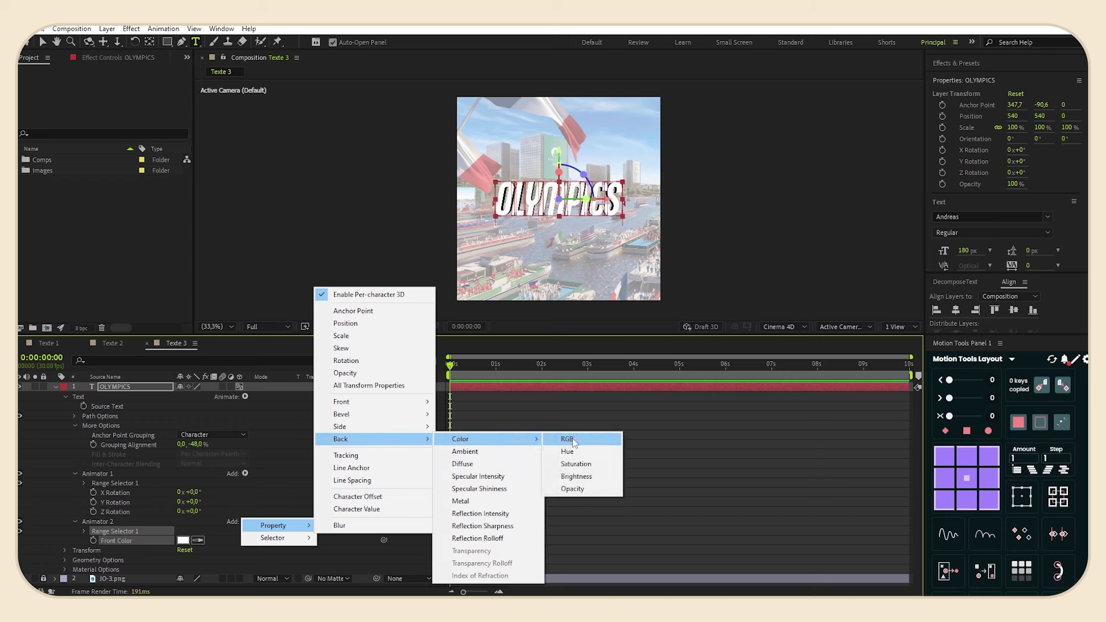
click(567, 440)
click(183, 550)
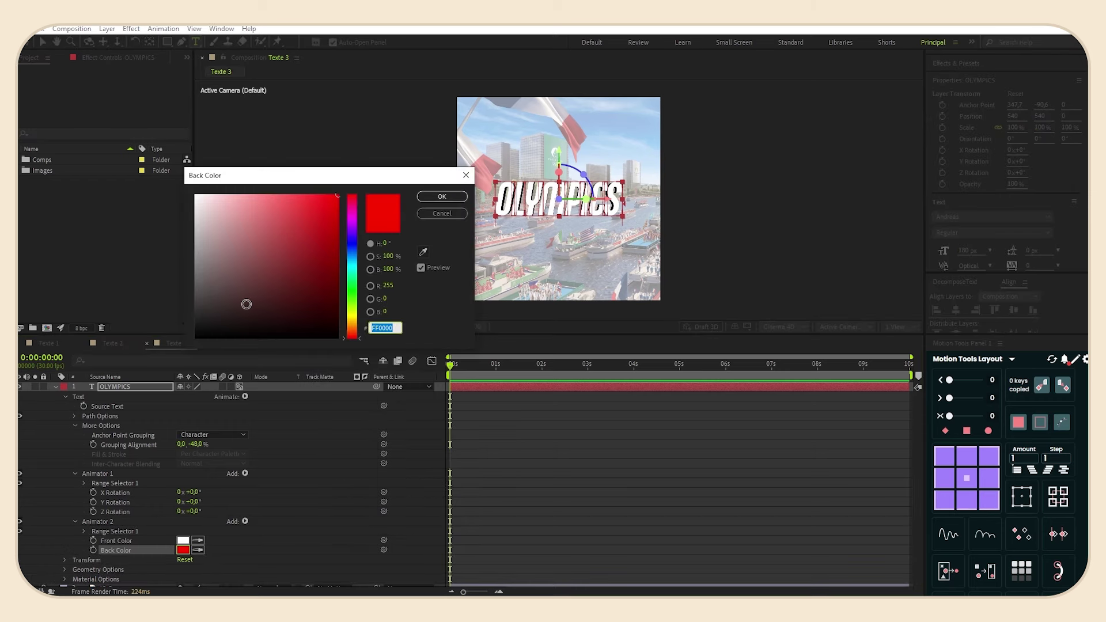
drag(242, 288, 193, 194)
click(442, 196)
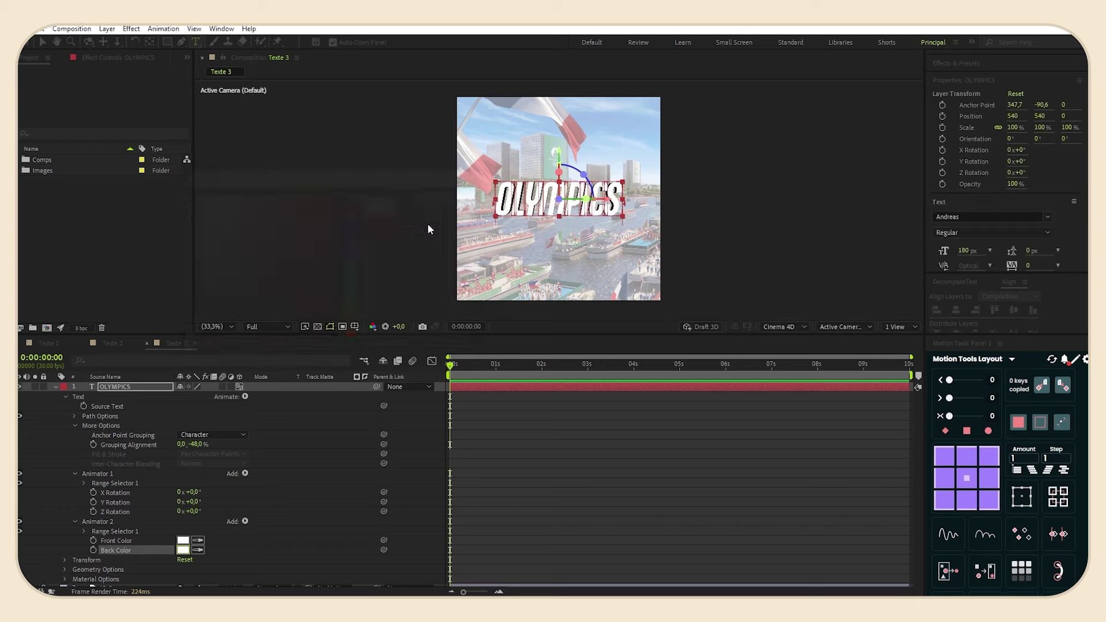
Add an RGB bevel color property to Animator 2 and set it to black (000000).
click(245, 522)
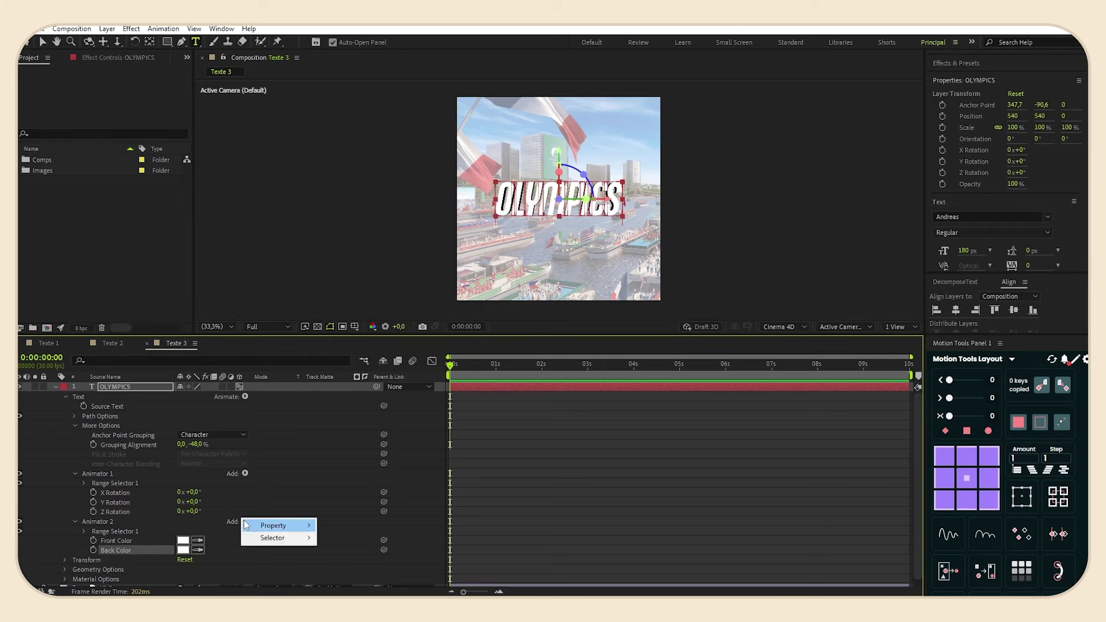
mouse_move(273, 526)
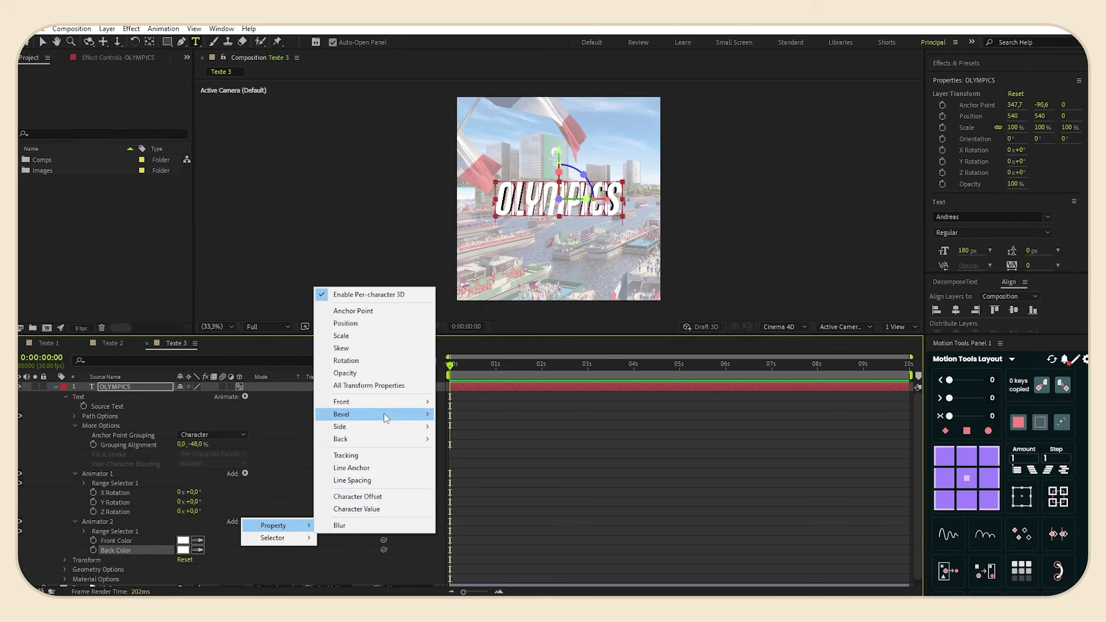
mouse_move(384, 414)
mouse_move(473, 414)
click(585, 414)
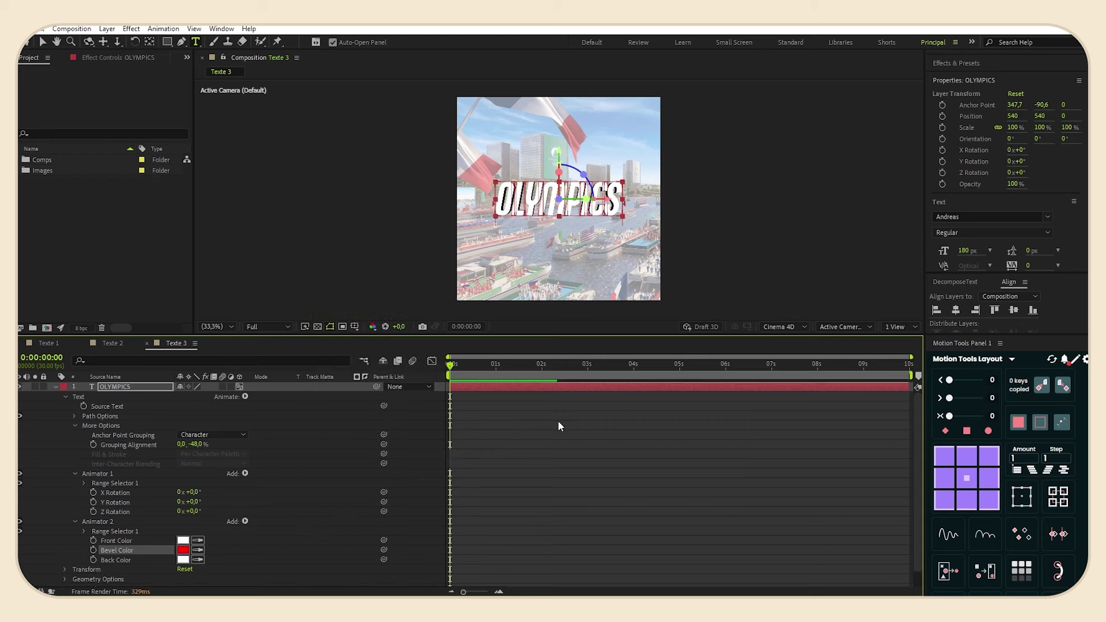
click(183, 550)
drag(256, 318, 185, 338)
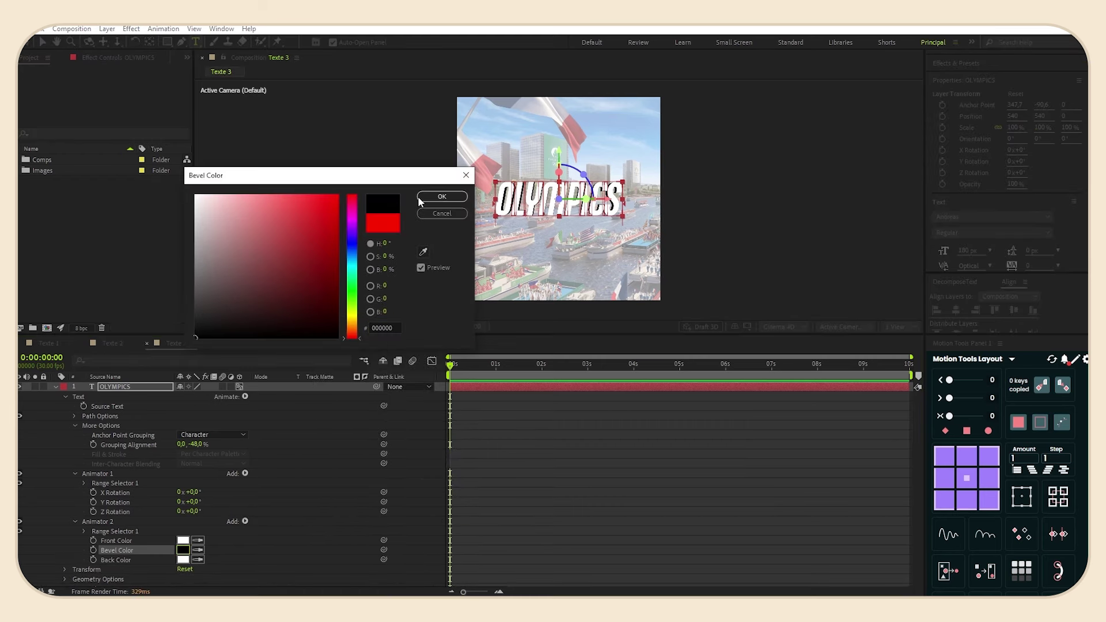
click(442, 197)
Set the OLYMPICS text's bevel style to Convex with a bevel depth of 4.
scroll(269, 513, down, 1)
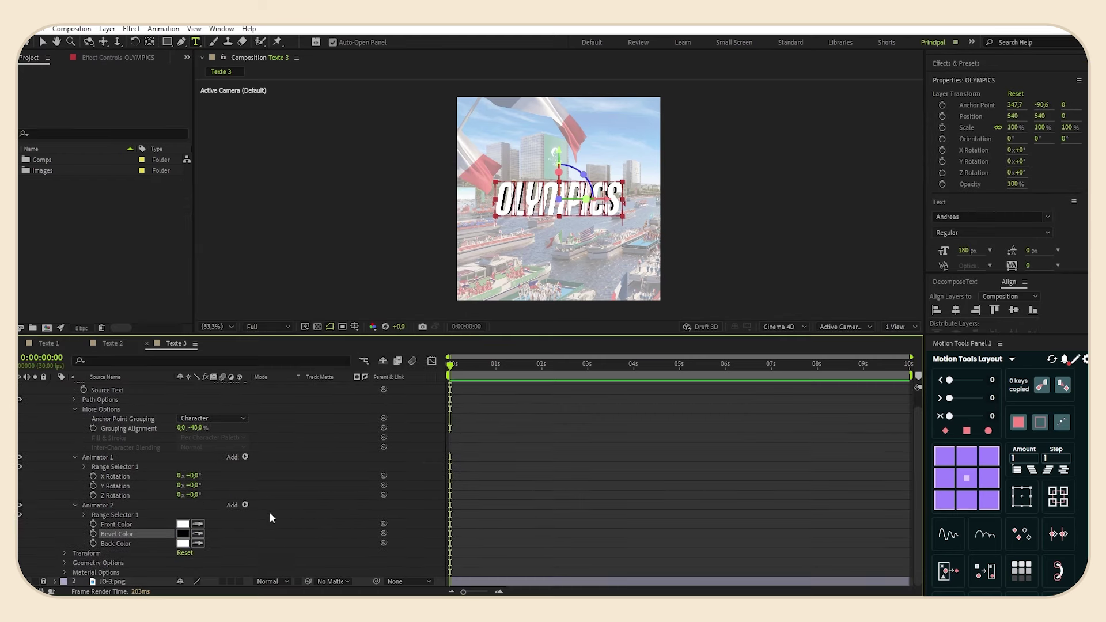
click(64, 564)
scroll(64, 564, down, 1)
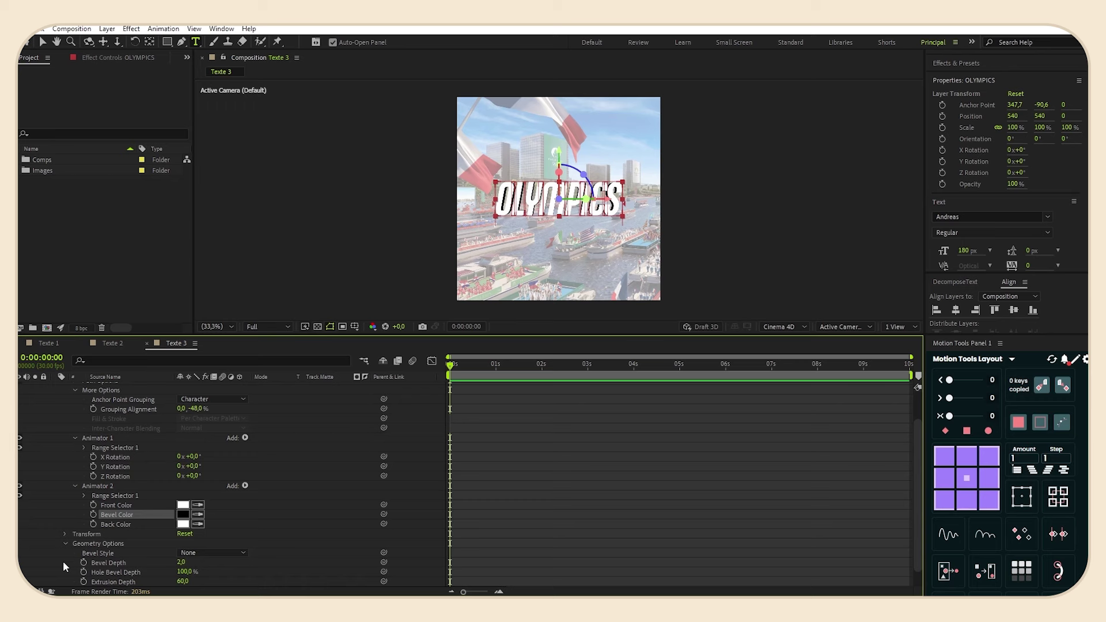
click(289, 525)
scroll(289, 526, down, 1)
click(213, 533)
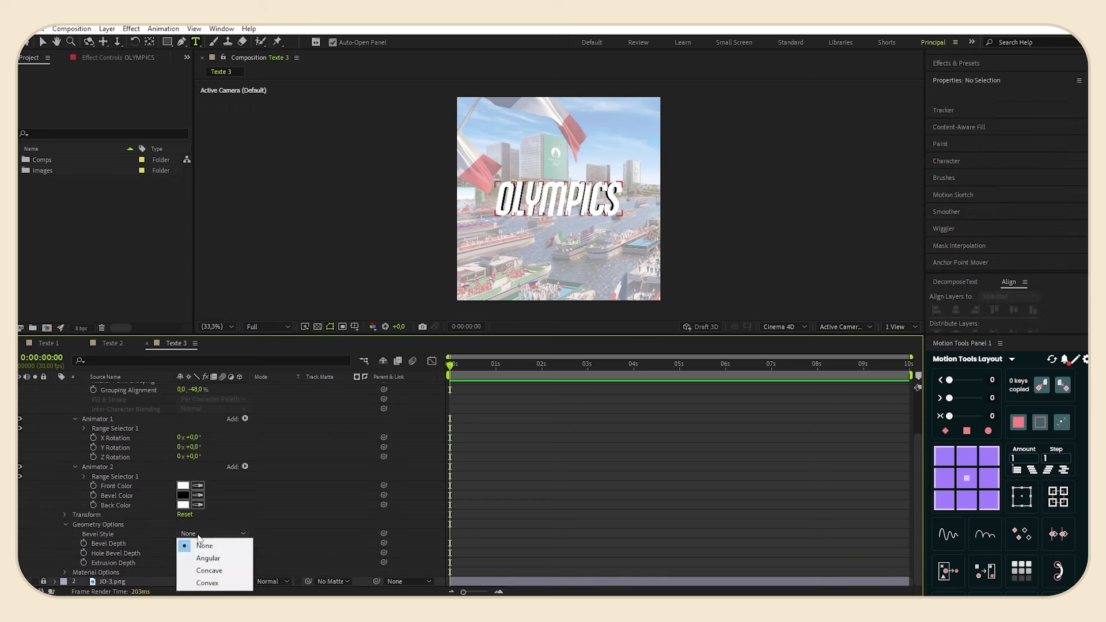
click(216, 584)
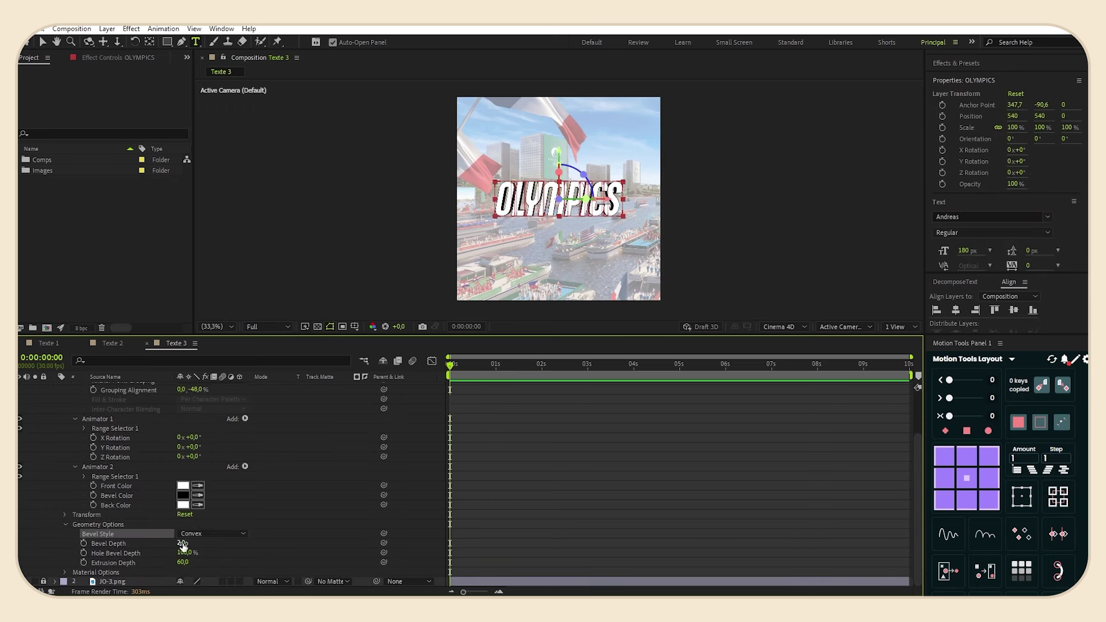
click(182, 543)
key(Return)
key(slash)
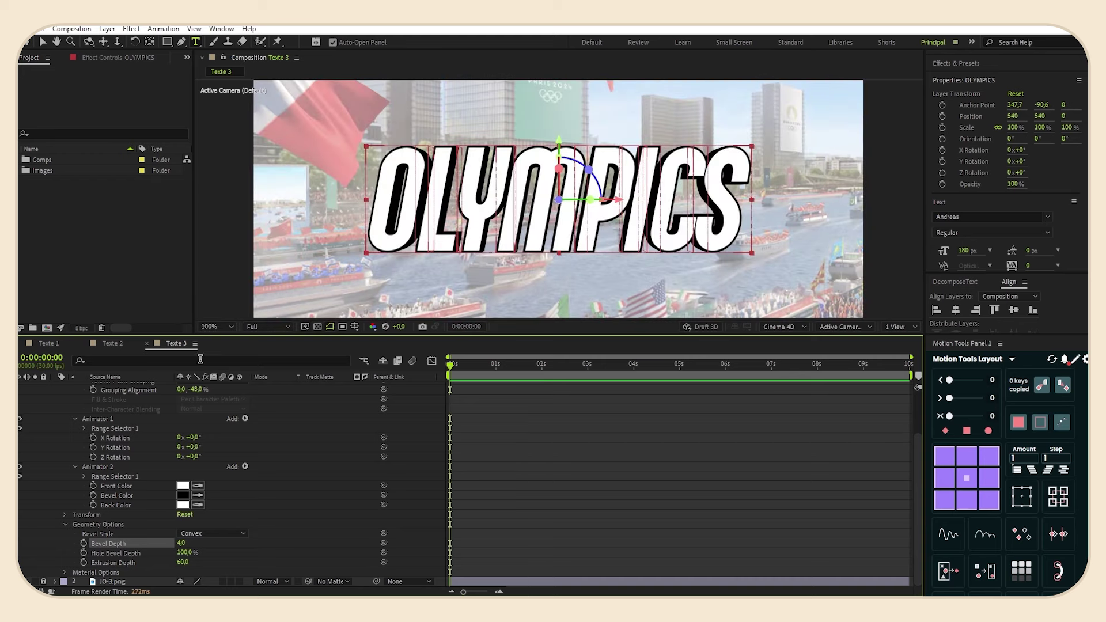
Try a red bevel color on the OLYMPICS text and return it to black (000000).
click(182, 495)
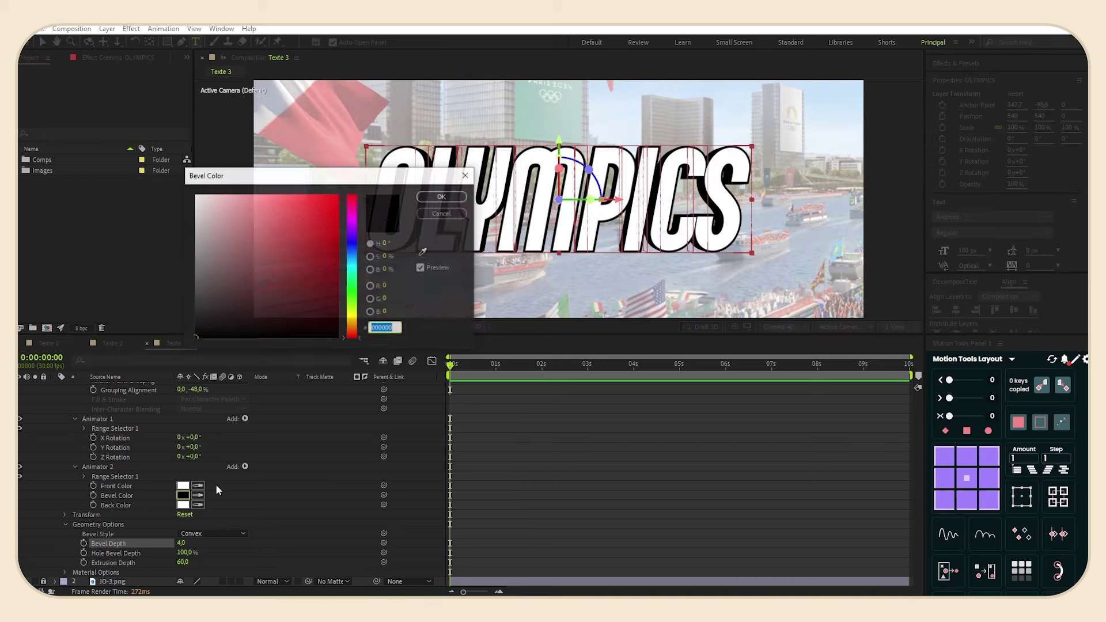
click(338, 196)
click(424, 198)
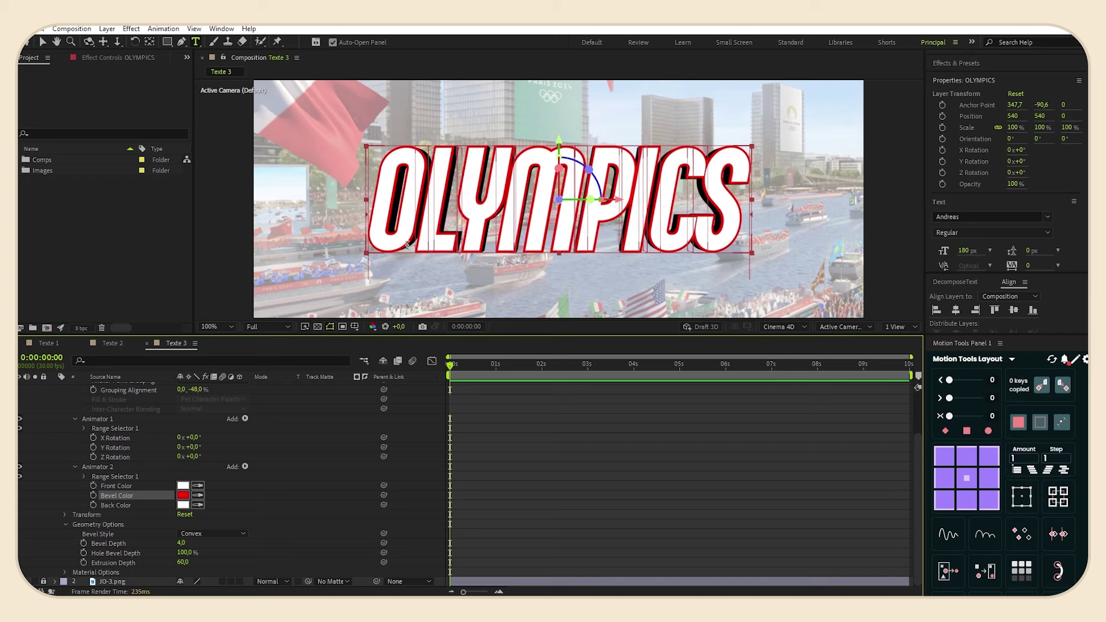
click(185, 496)
drag(248, 326, 117, 366)
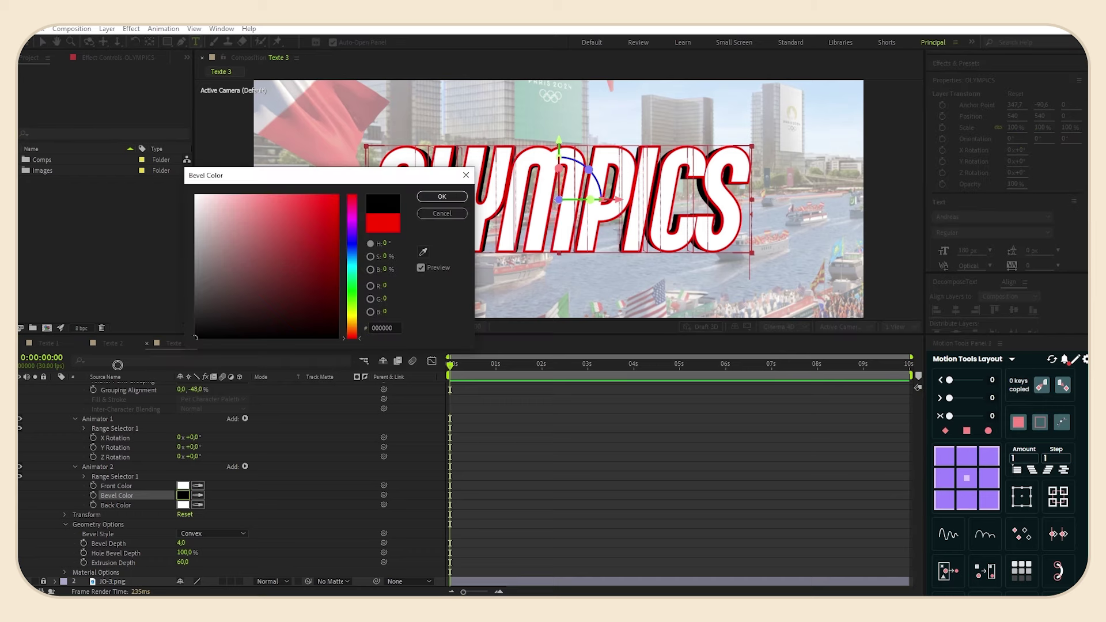
click(438, 198)
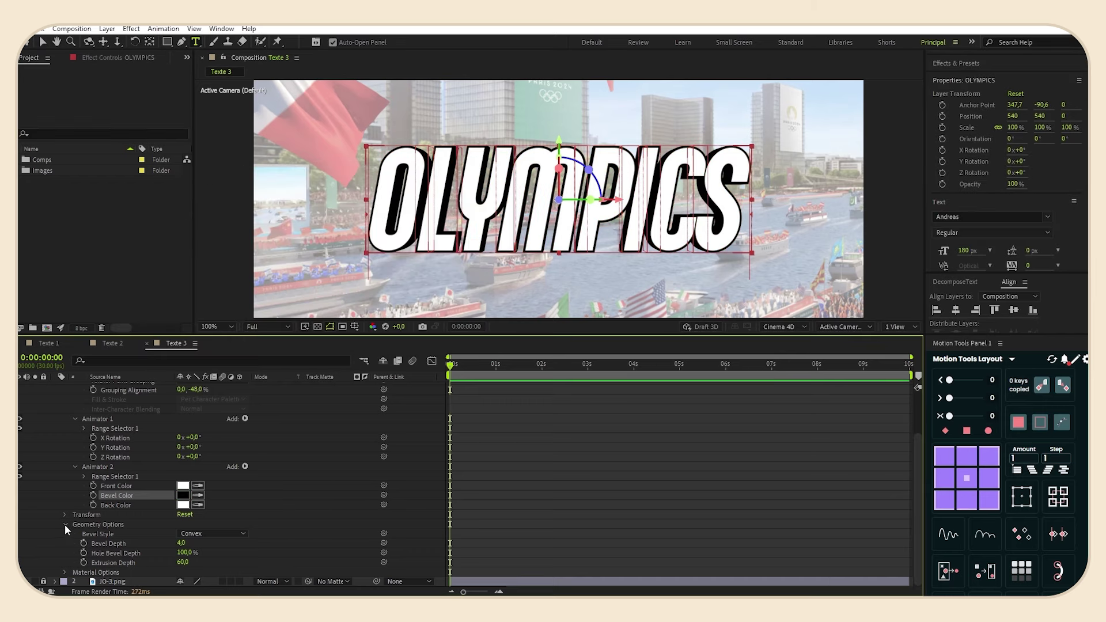
Collapse the geometry options and rename Animator 2 as "Animator color".
click(65, 524)
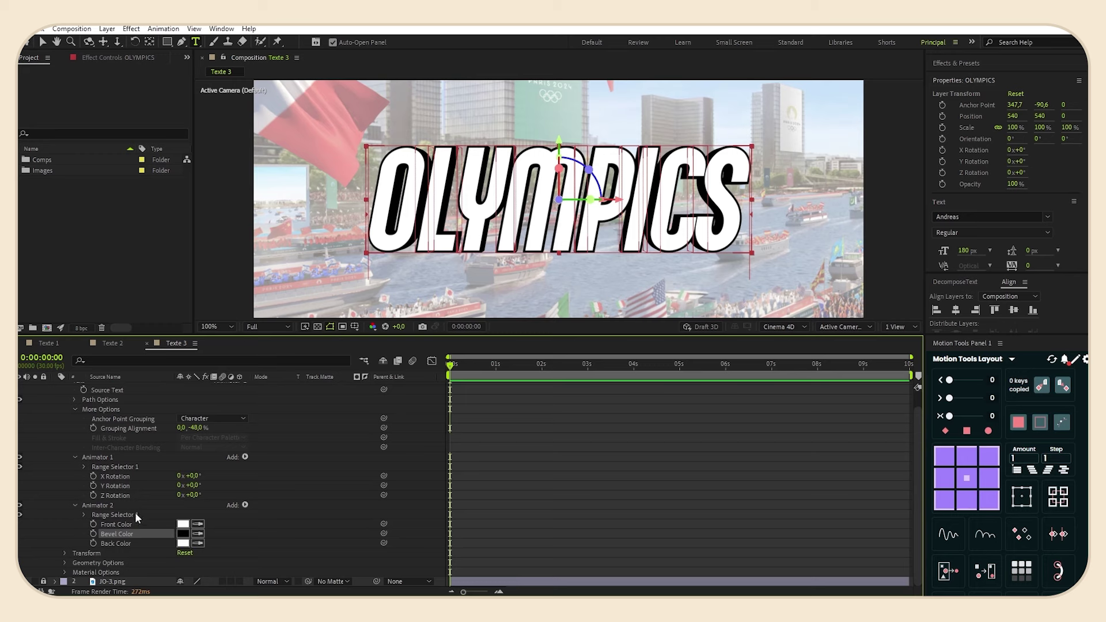
click(75, 506)
right_click(93, 520)
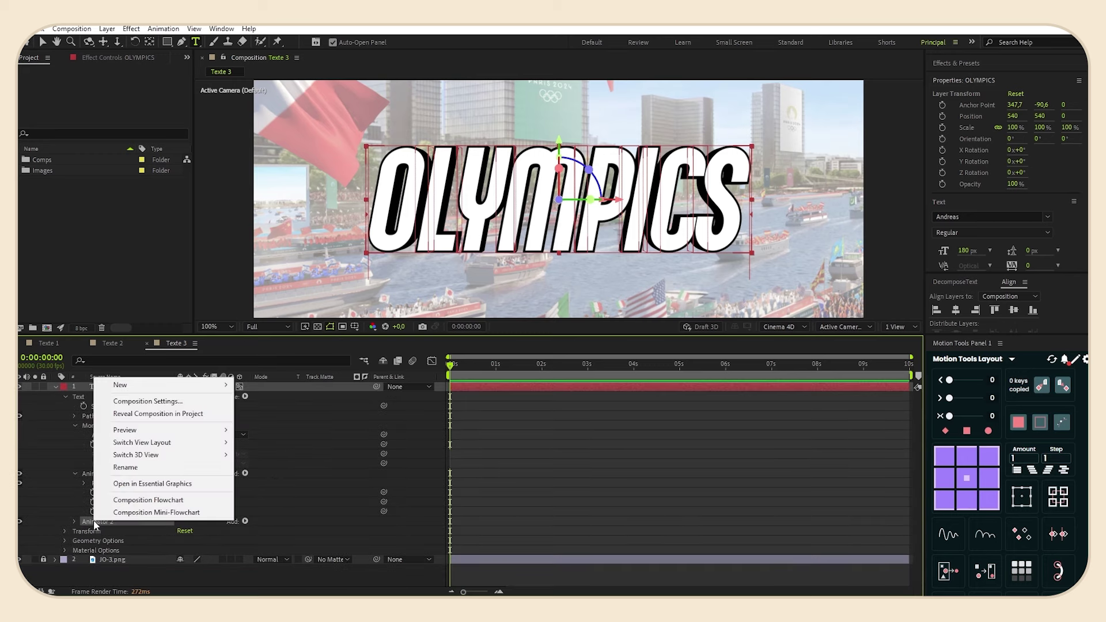
click(126, 467)
click(125, 518)
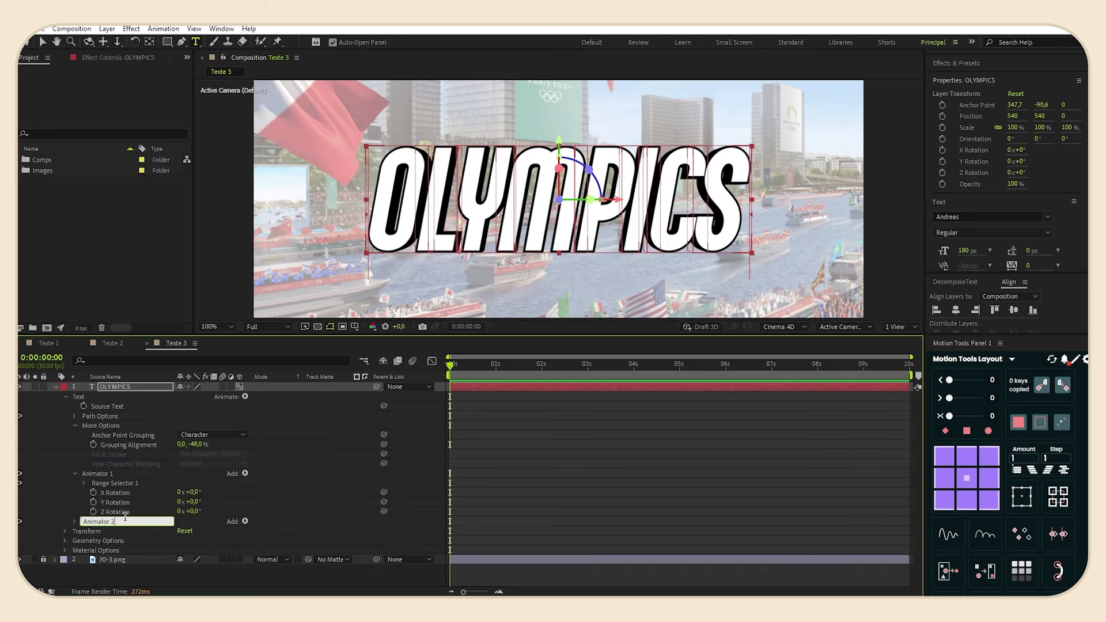
text(cooor)
key(Return)
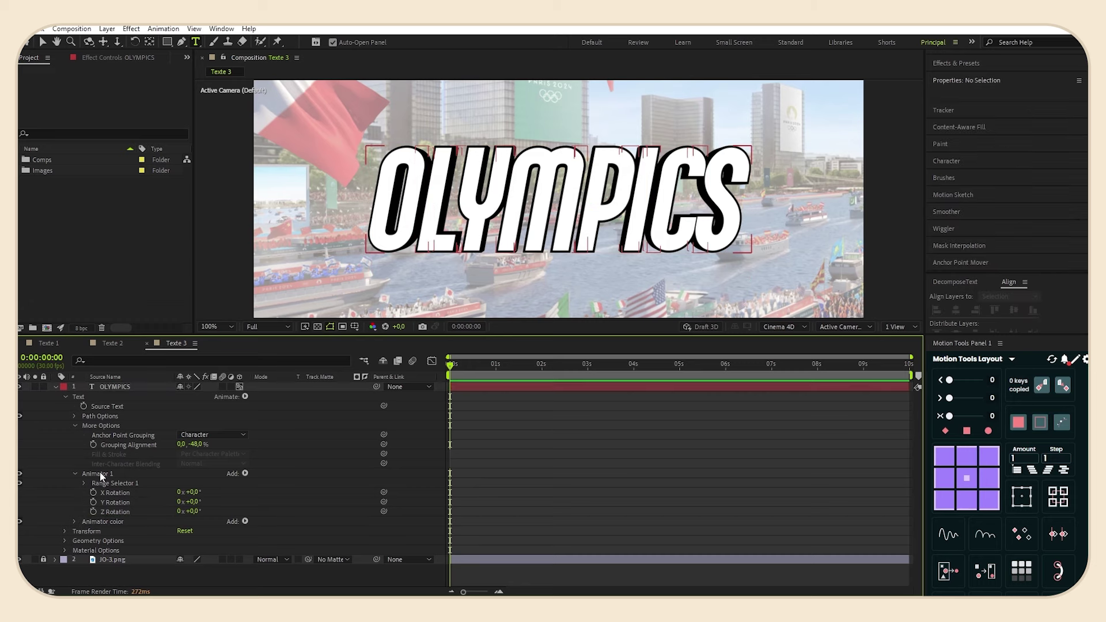
Rename Animator 1 as "Animator rotation 1".
right_click(102, 473)
click(135, 429)
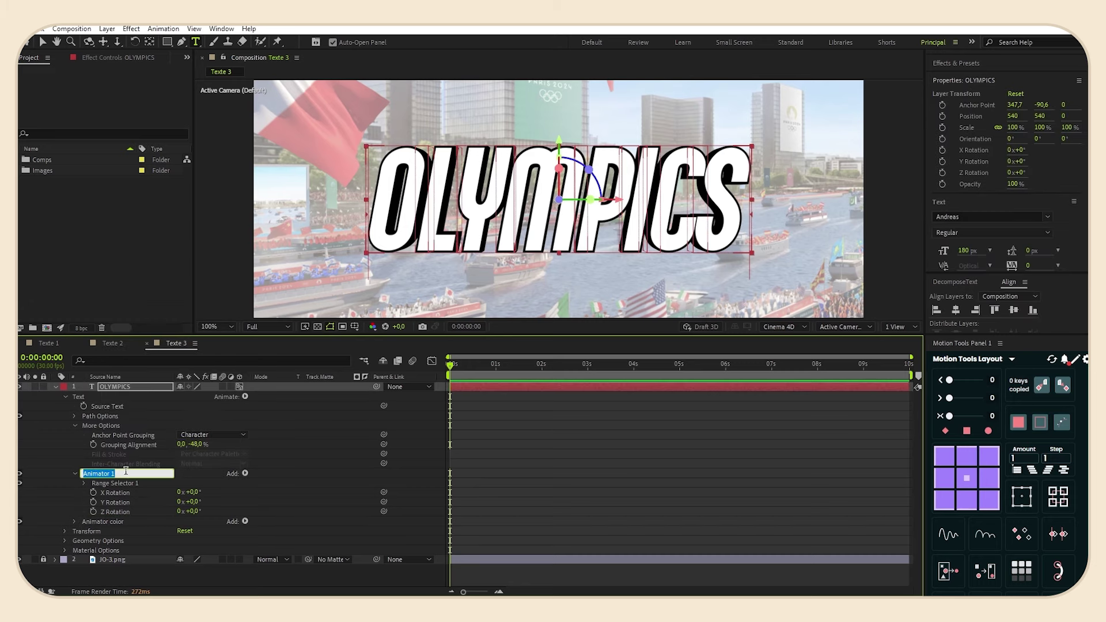
click(126, 472)
text(rotation 1)
key(Return)
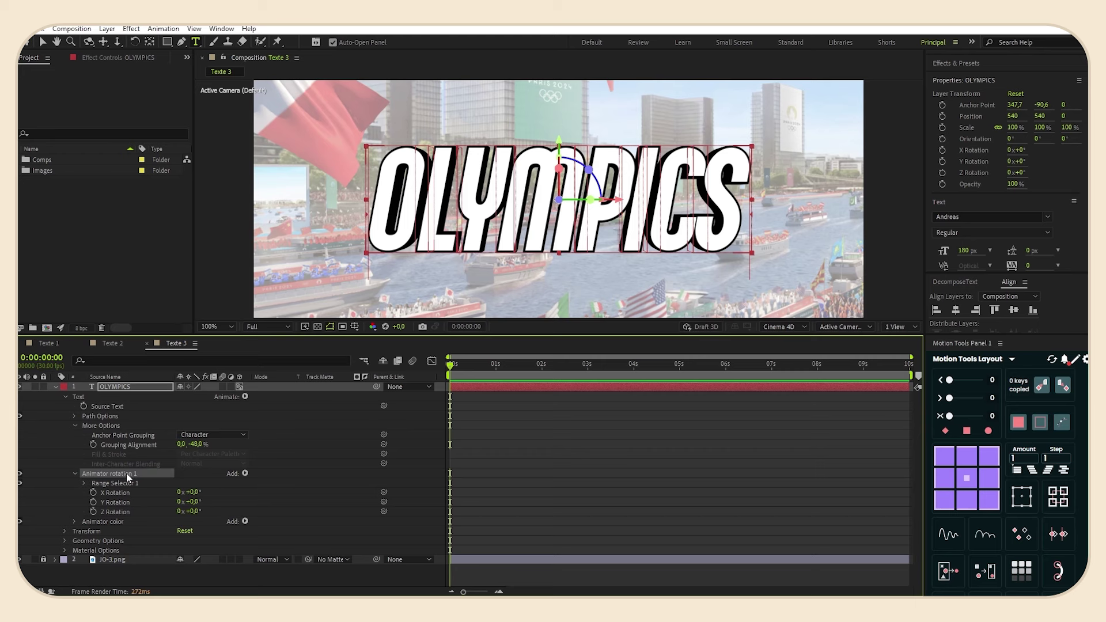
Expand Animator rotation 1's range selector with its advanced options and set the X Rotation to one full revolution.
click(84, 483)
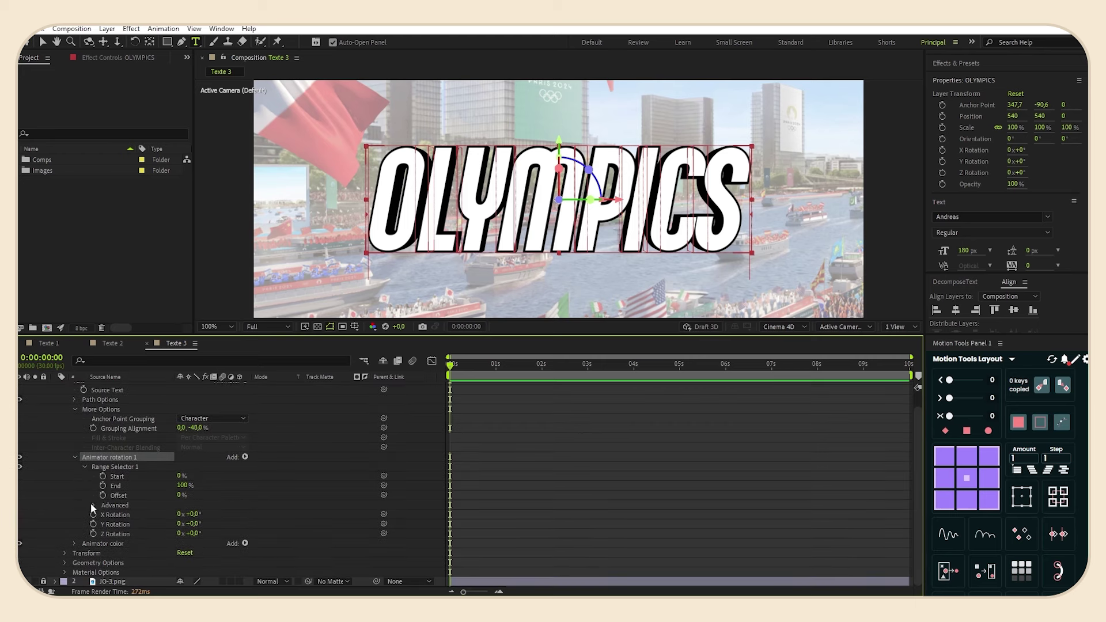
click(94, 505)
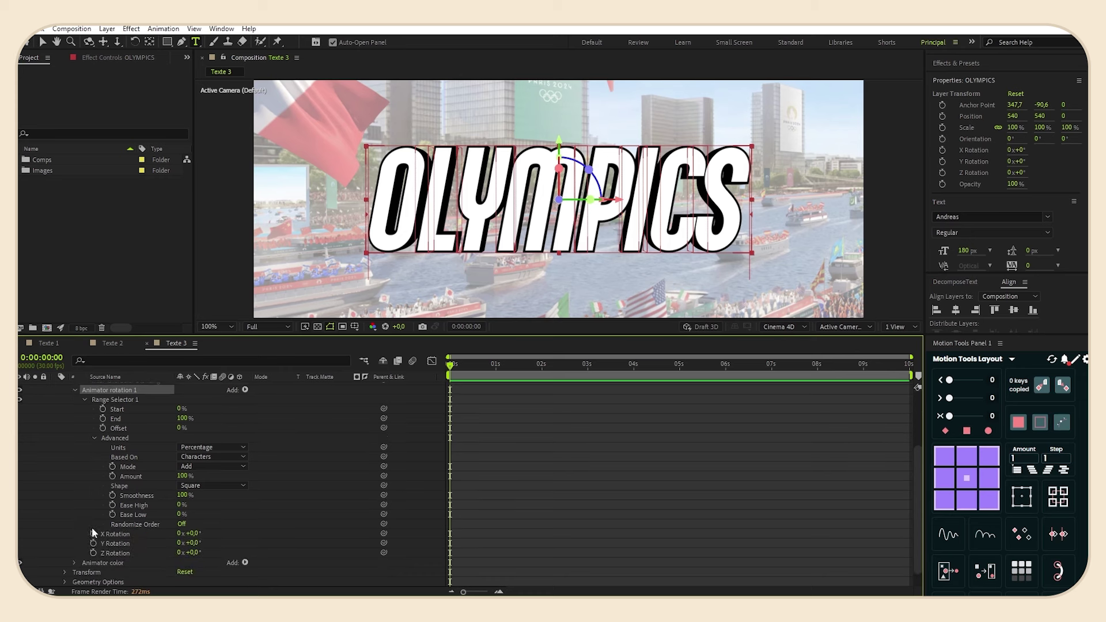
click(178, 534)
text(1)
click(153, 534)
Keyframe Animator rotation 1's range selector Offset at frame 20 with a value of -100%.
click(103, 428)
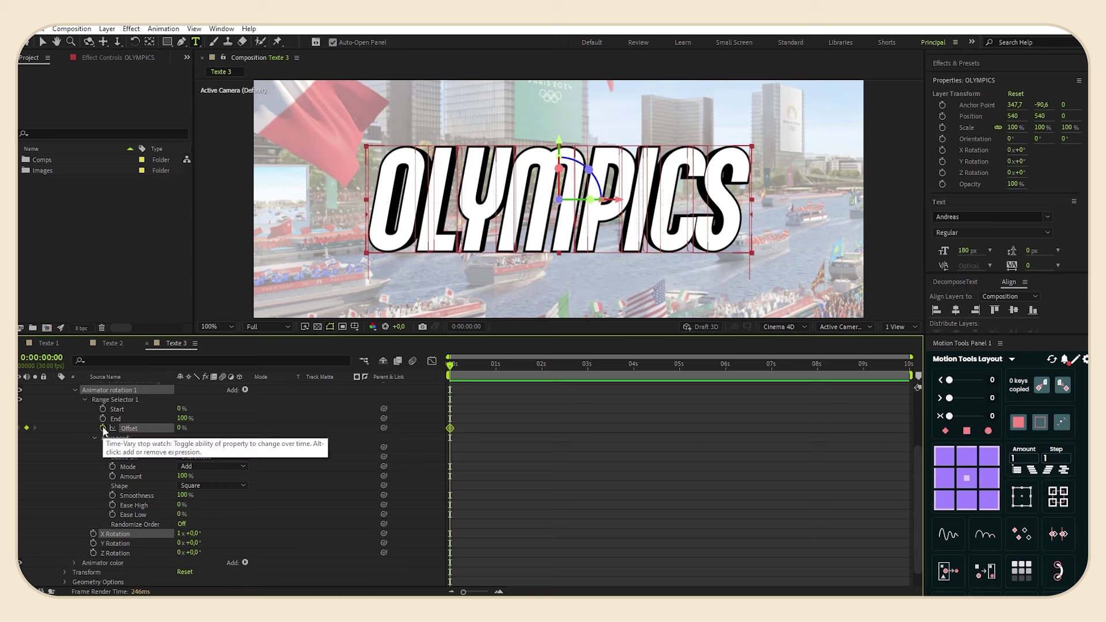
scroll(451, 370, up, 5)
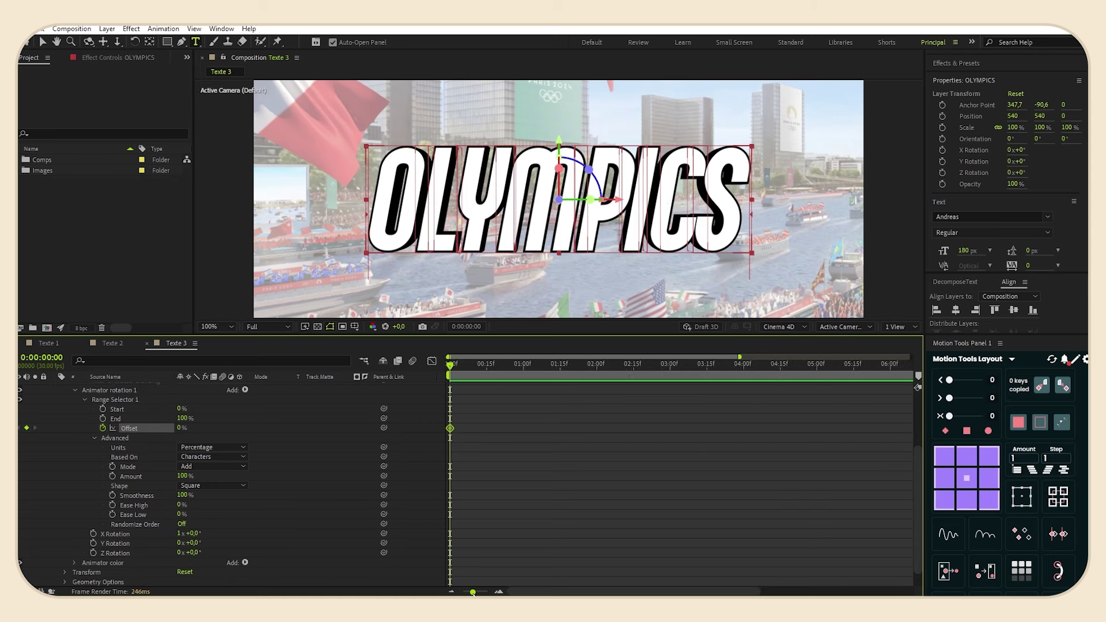
drag(451, 370, 509, 368)
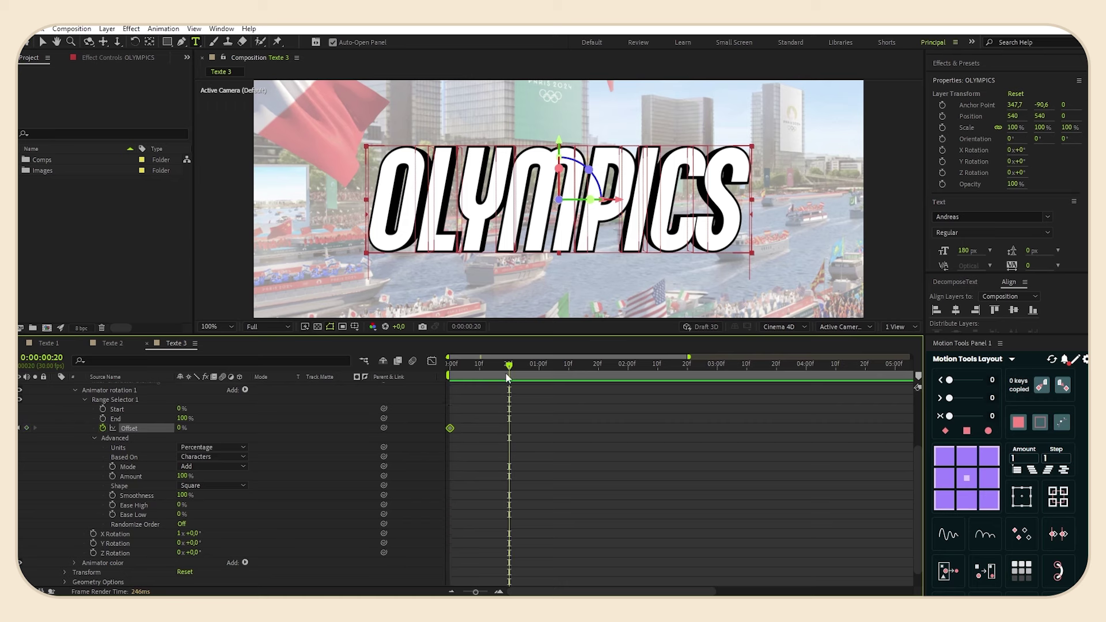
drag(450, 429, 506, 429)
click(529, 430)
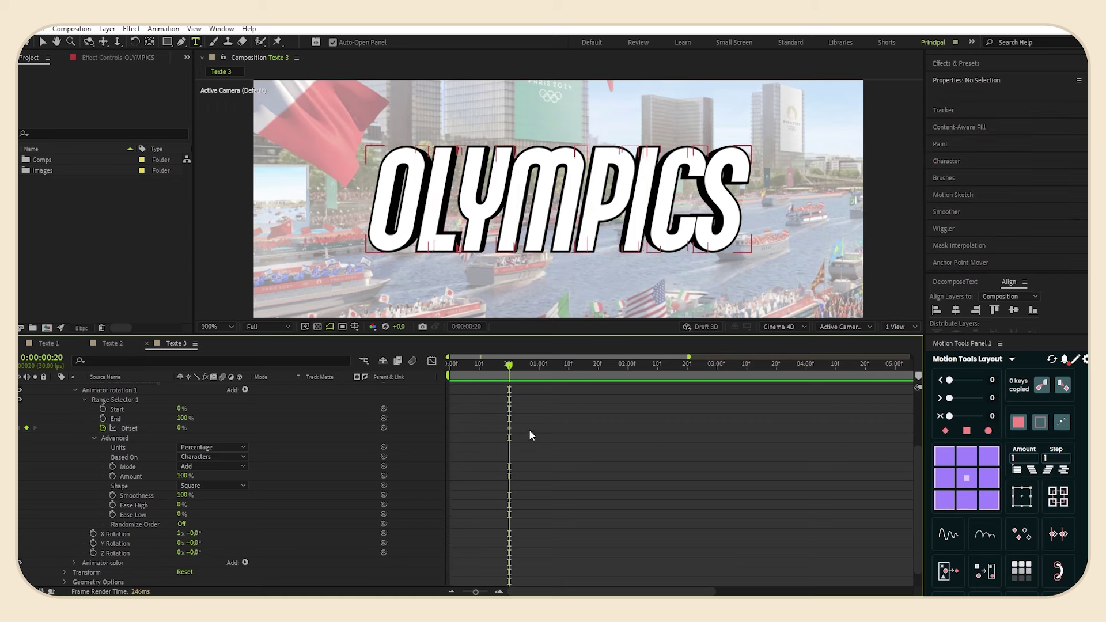
click(181, 428)
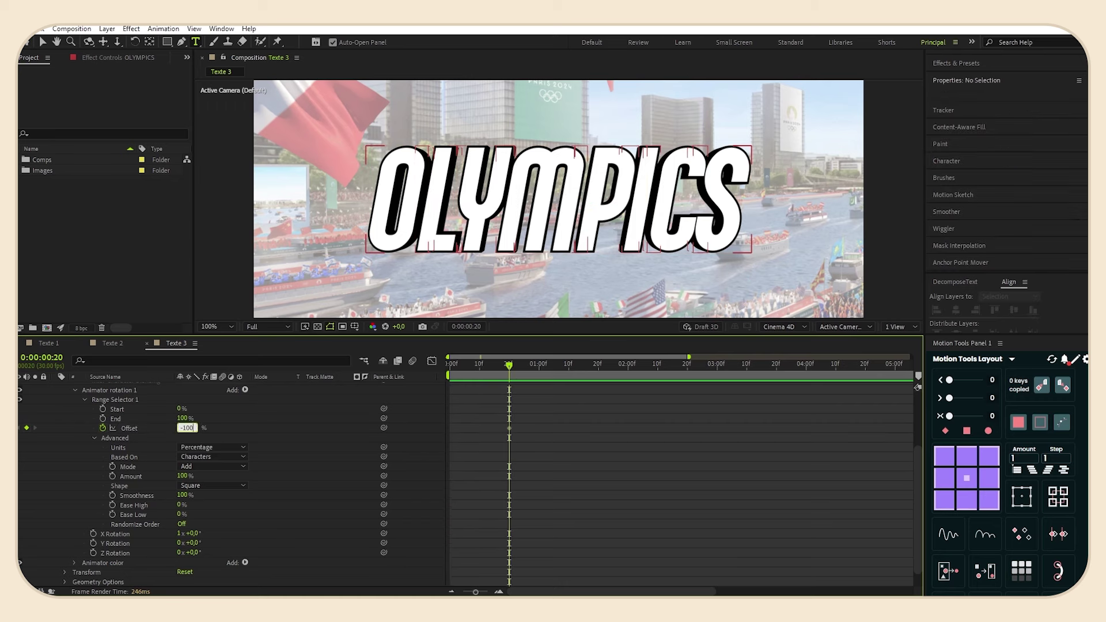
key(Return)
Add a second Offset keyframe of 100% at 2 seconds for Animator rotation 1.
drag(509, 367, 630, 368)
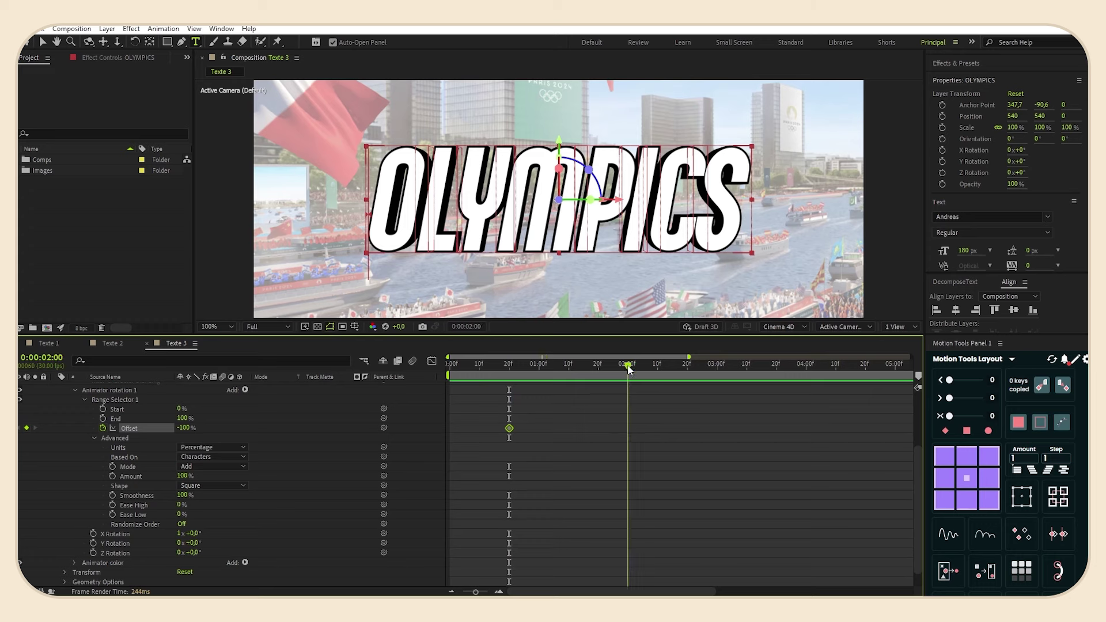
click(183, 428)
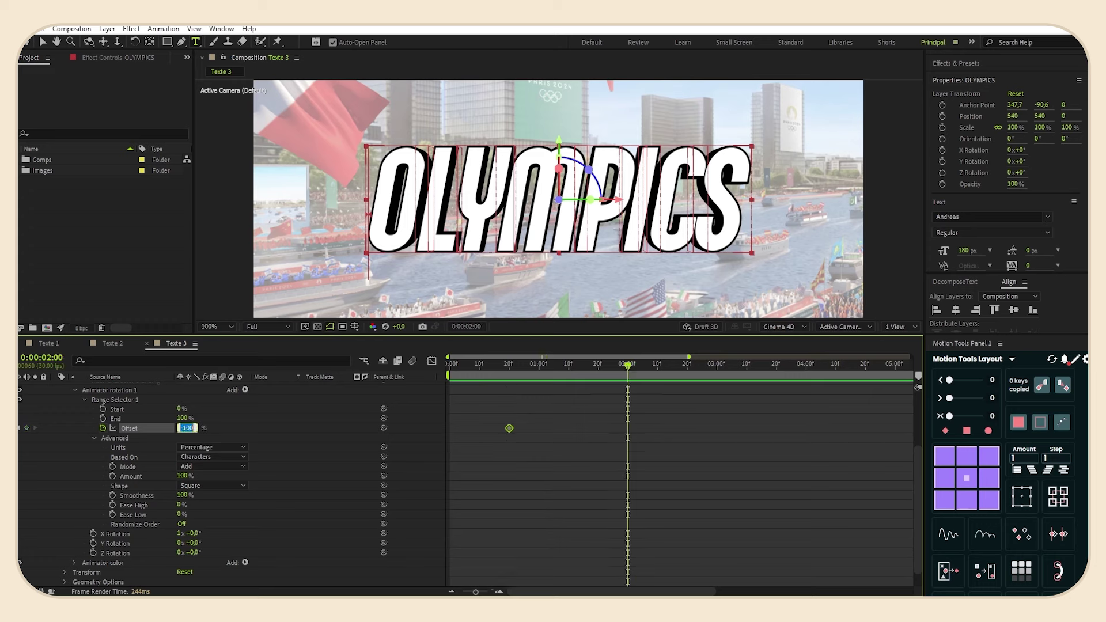
text(100)
key(Return)
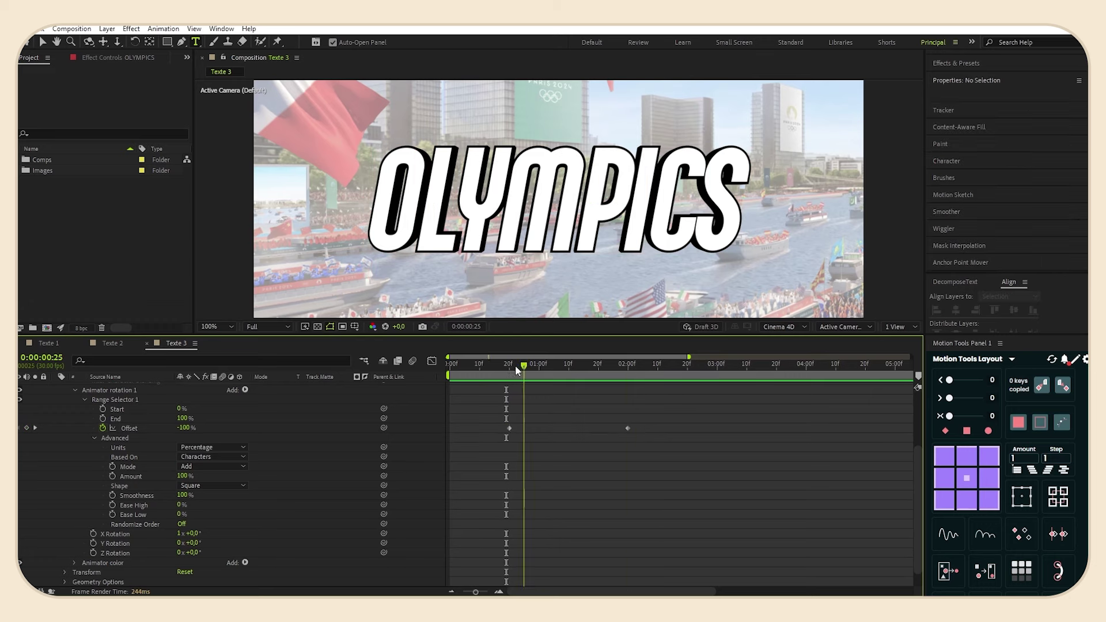
Preview the per-character rotation animation starting at the first Offset keyframe.
drag(518, 370, 509, 369)
key(space)
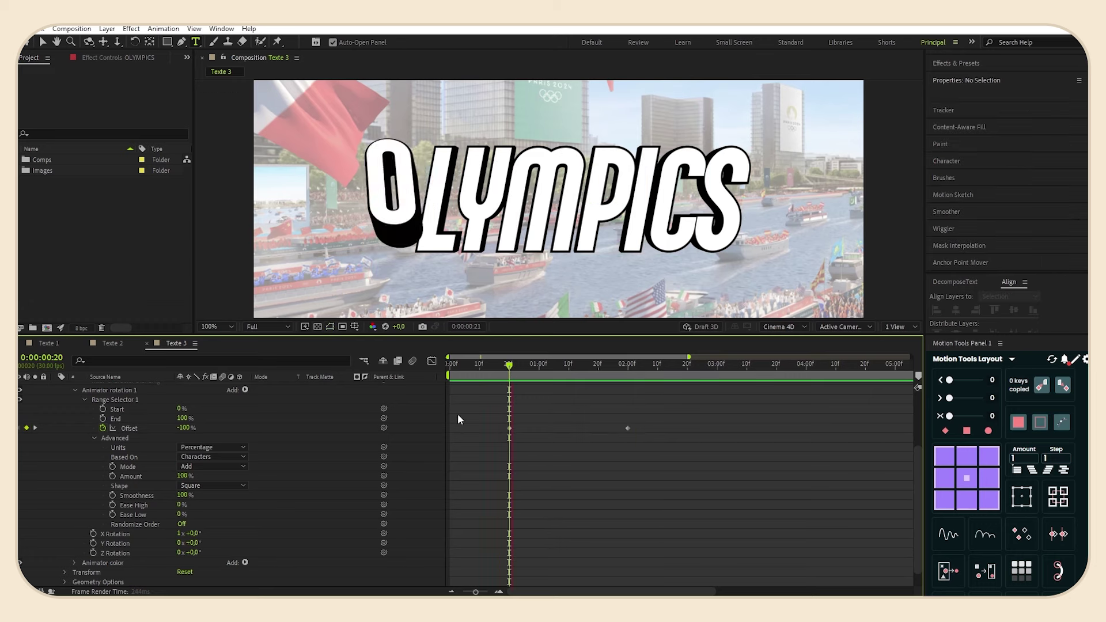
key(space)
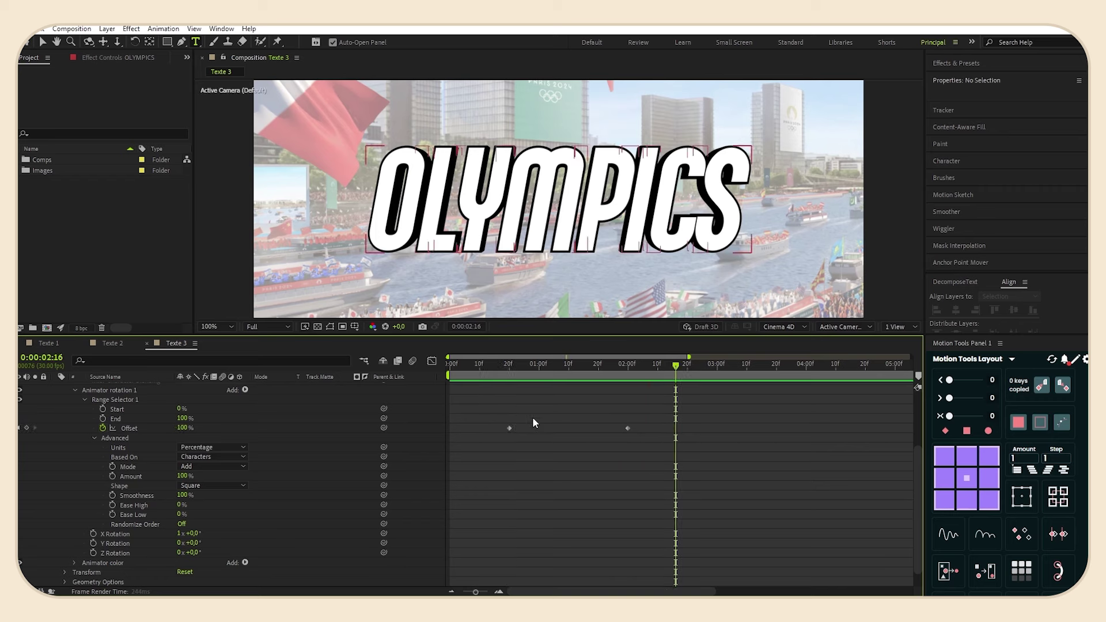
Set Animator rotation 1's range selector shape to Ramp Down with Ease High and Ease Low at 70%.
click(211, 487)
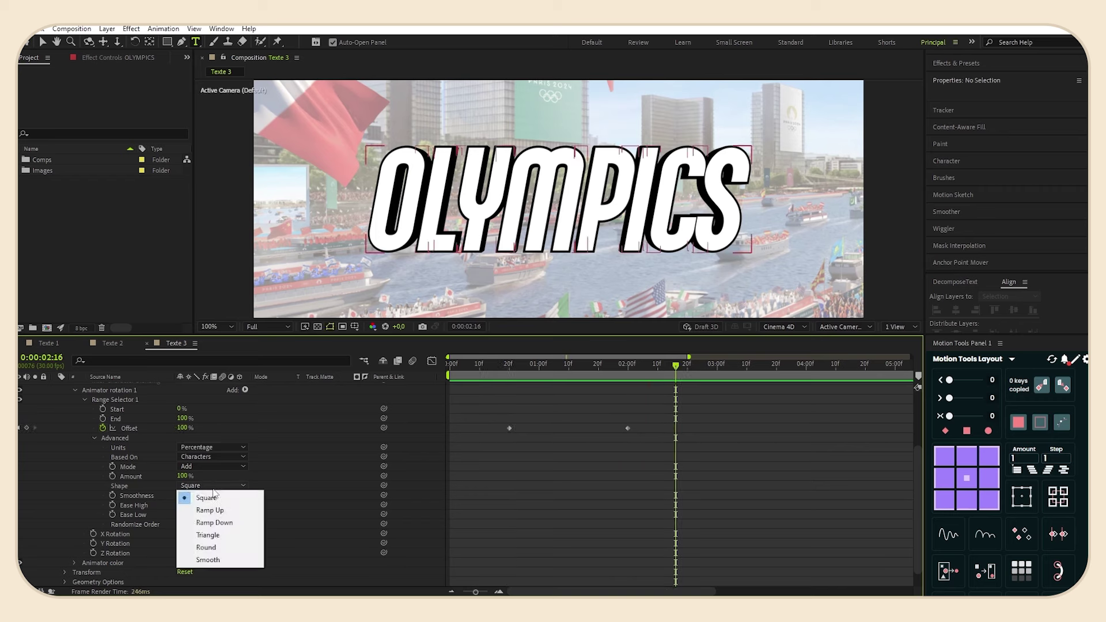
click(214, 523)
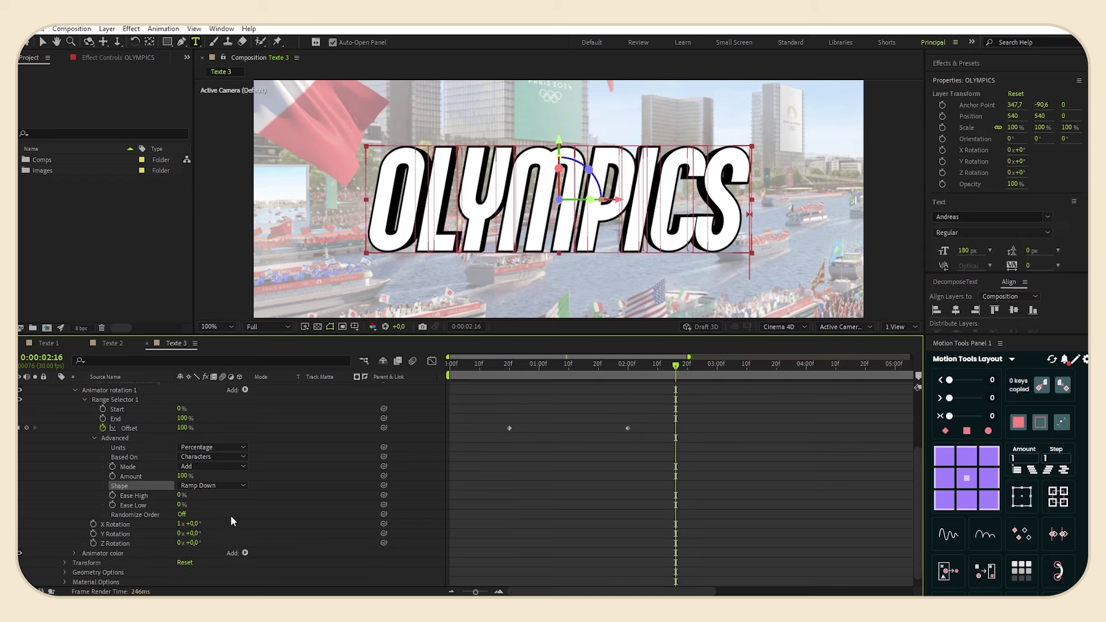
click(179, 496)
text(70)
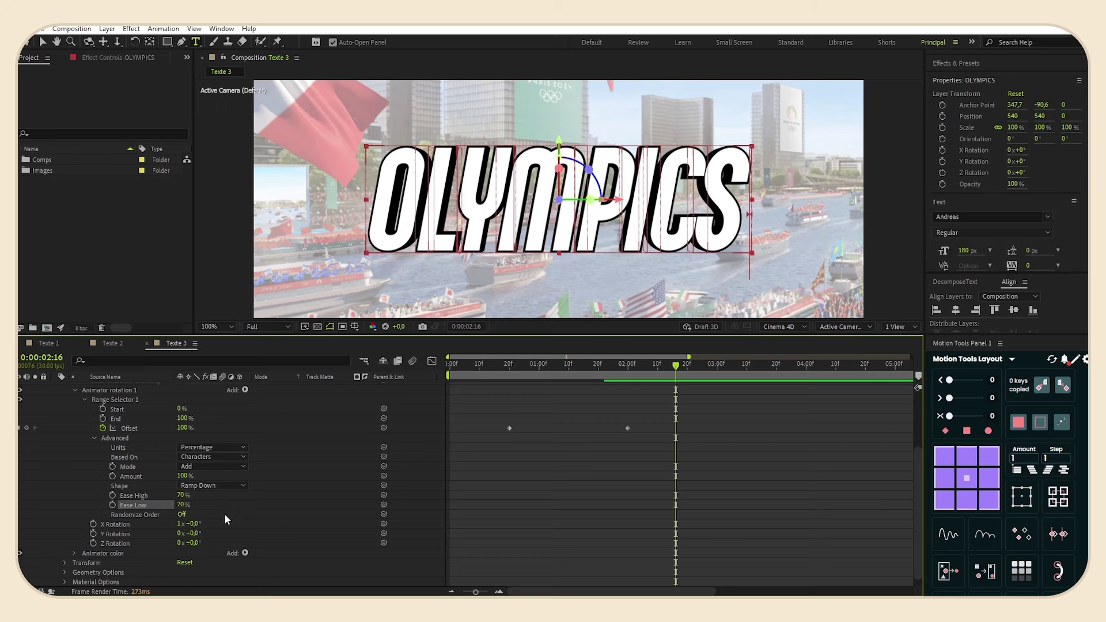
Duplicate the Animator rotation 1 text animator.
scroll(224, 519, up, 1)
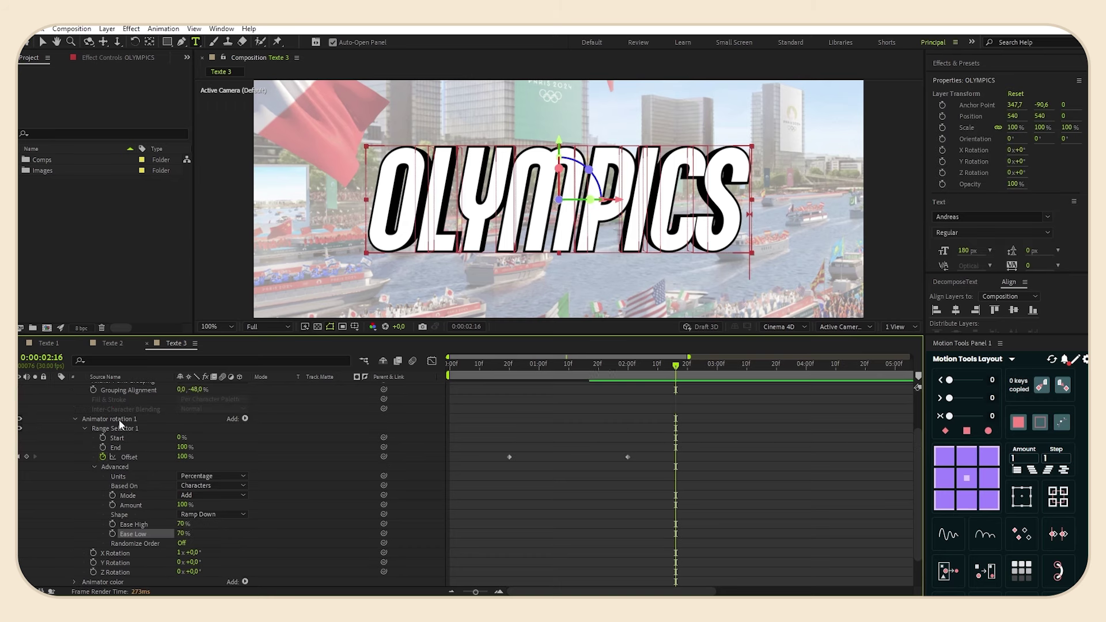
click(119, 419)
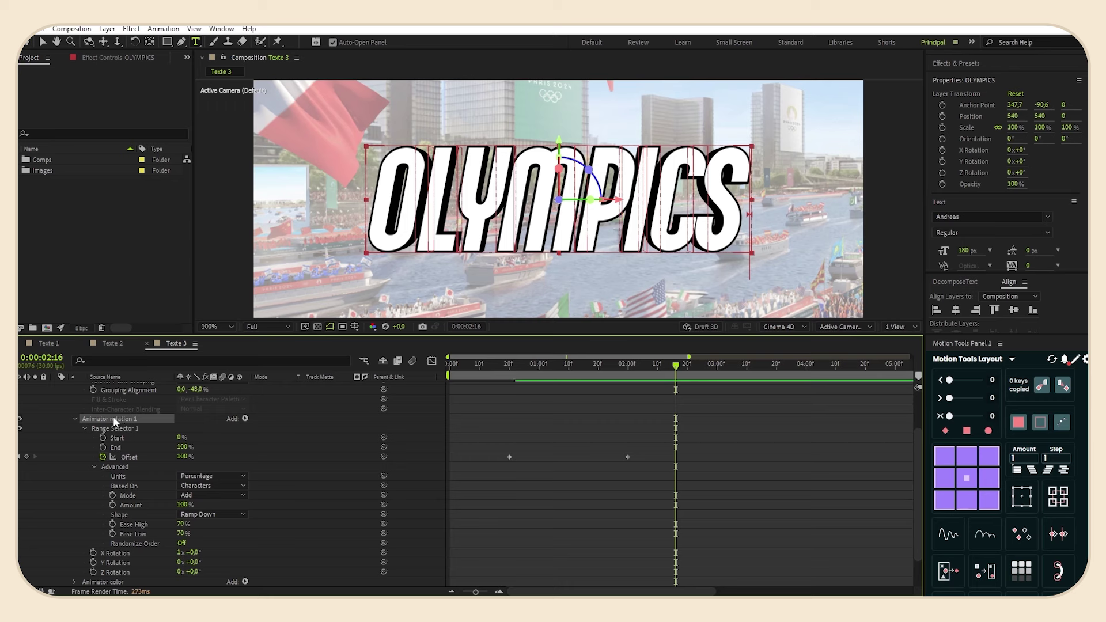
key(ctrl+d)
Expand Animator rotation 2's range selector options and shift both its Offset keyframes earlier so the first sits at the composition start.
scroll(95, 535, down, 2)
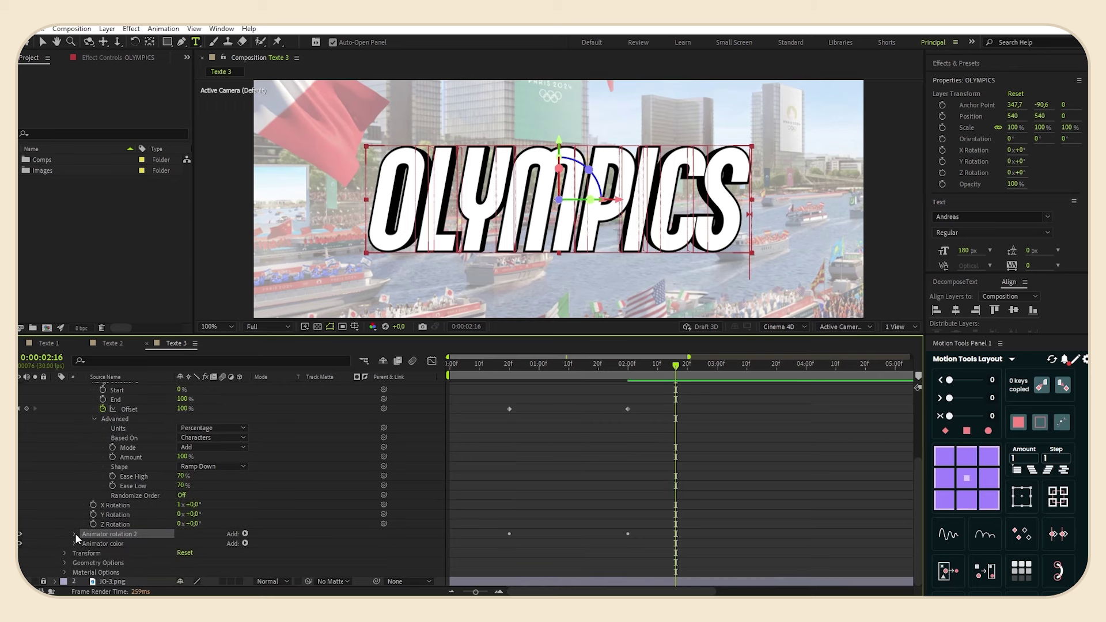
click(75, 534)
scroll(247, 510, down, 1)
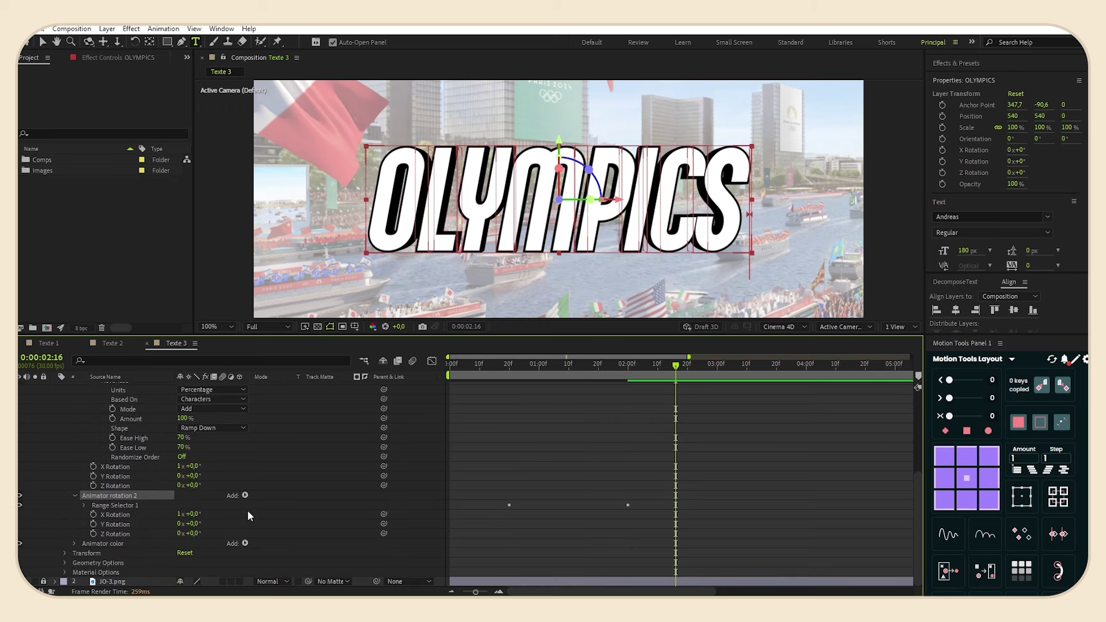
click(85, 505)
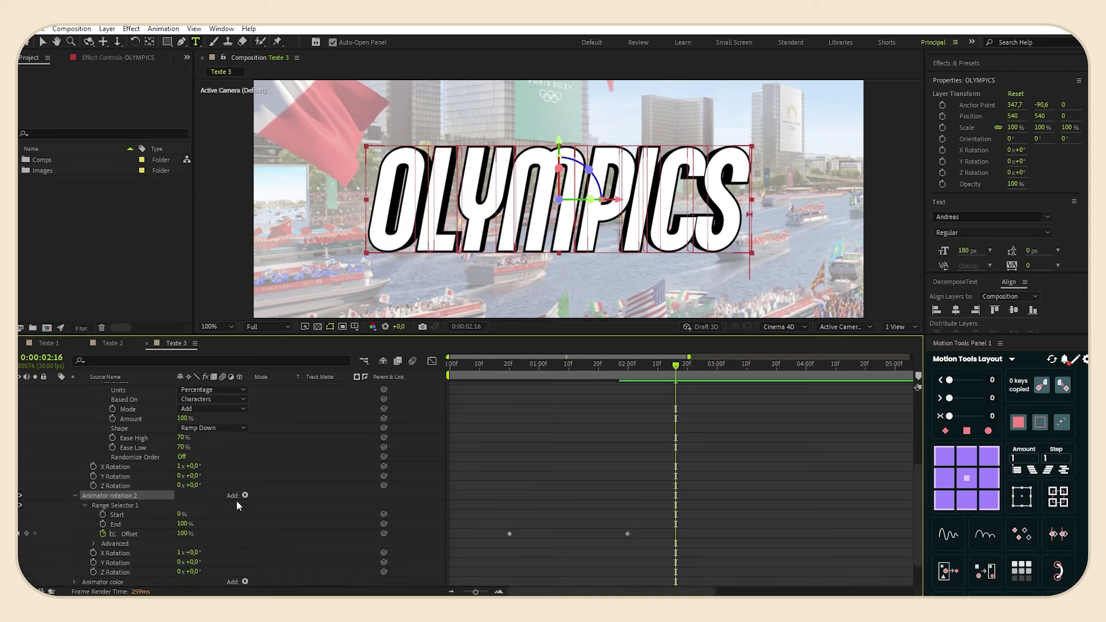
scroll(236, 500, down, 1)
click(93, 505)
scroll(262, 476, down, 2)
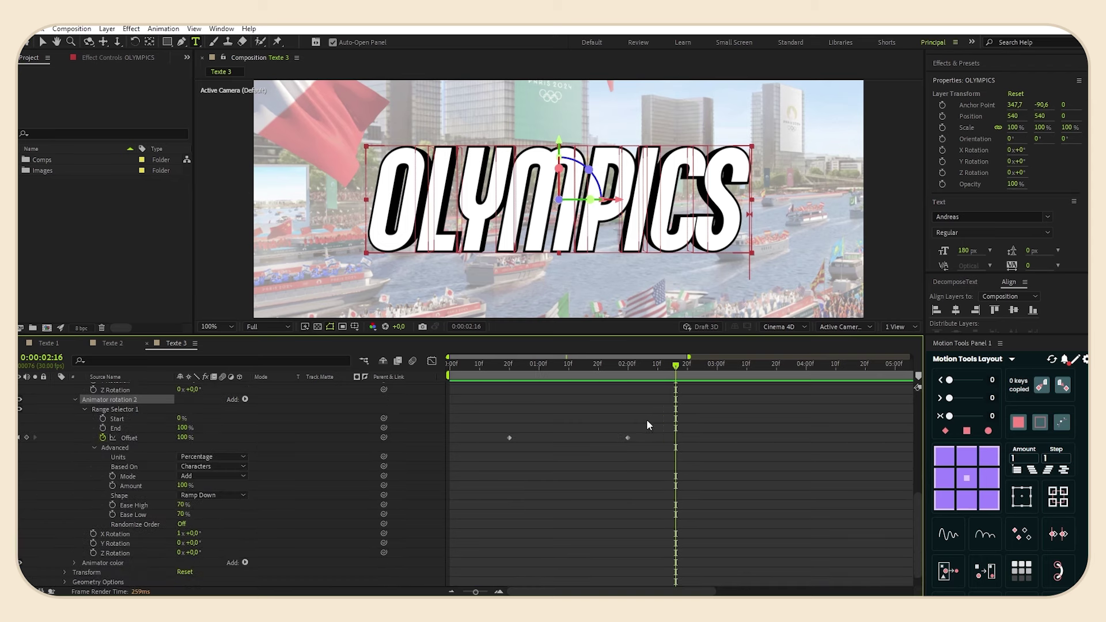
drag(652, 418, 453, 441)
key(ctrl+shift+a)
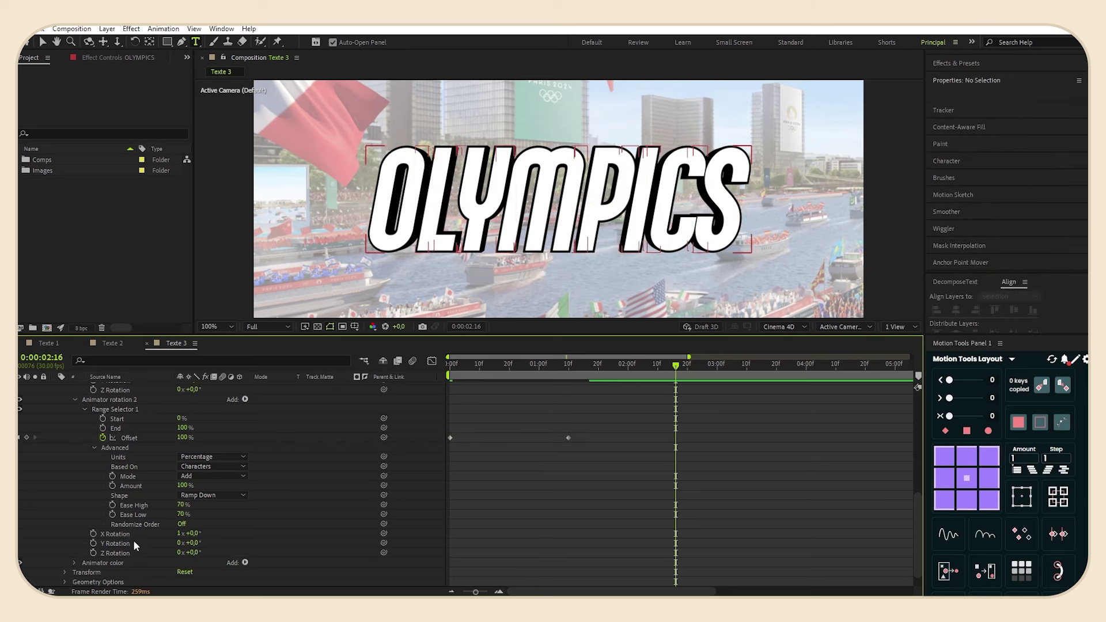
Set Animator rotation 2's X Rotation to 0x+25° and its range selector shape to Smooth.
click(179, 534)
key(Return)
click(194, 535)
text(25)
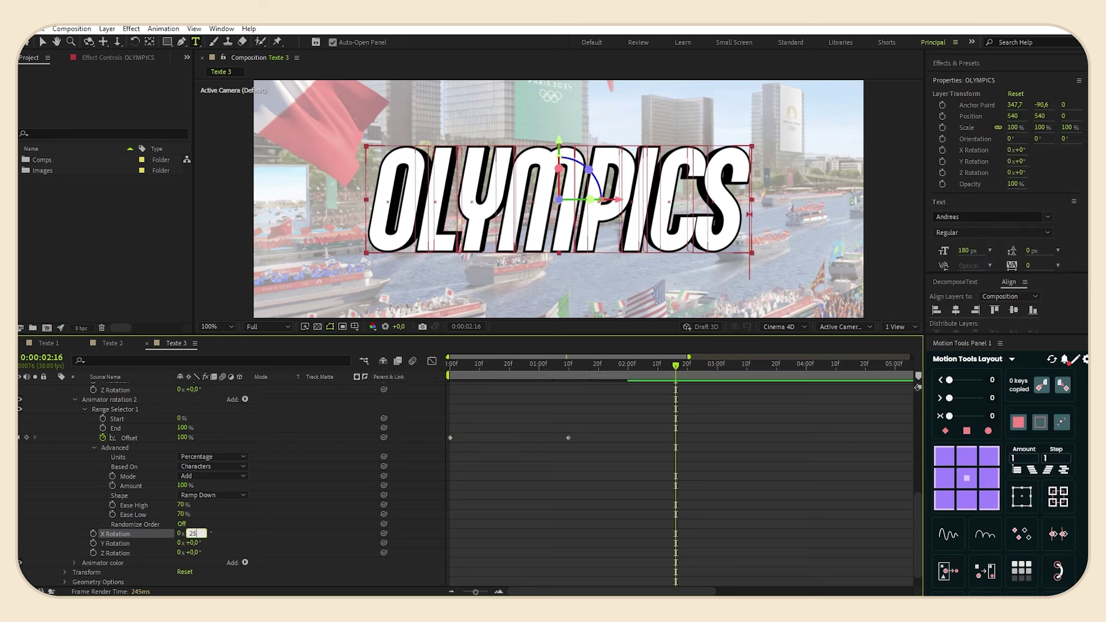
key(Return)
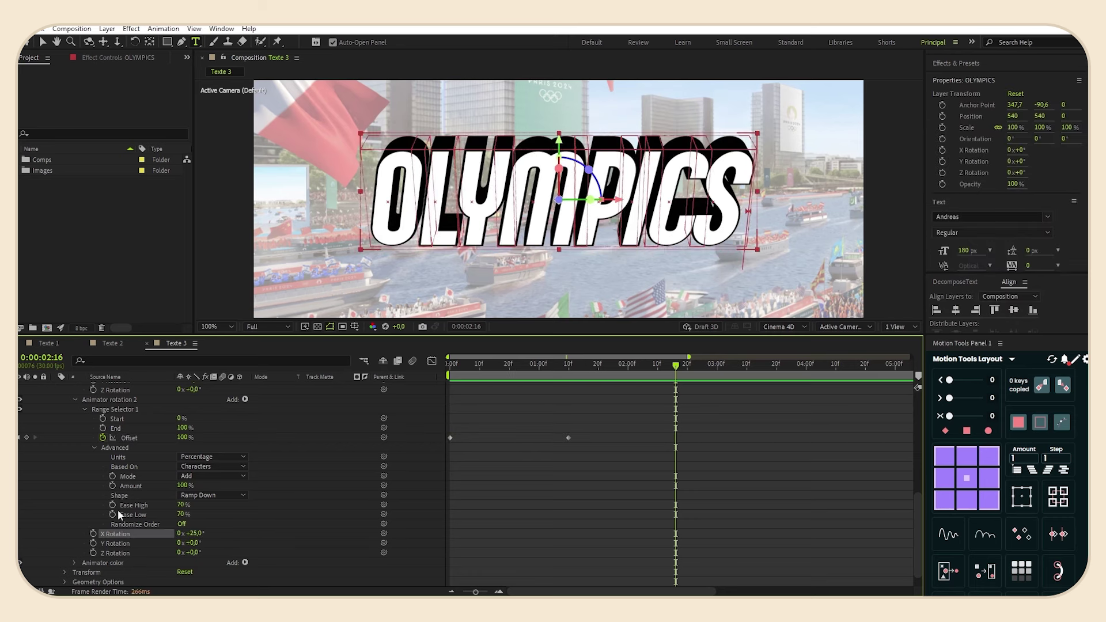
click(219, 495)
click(213, 570)
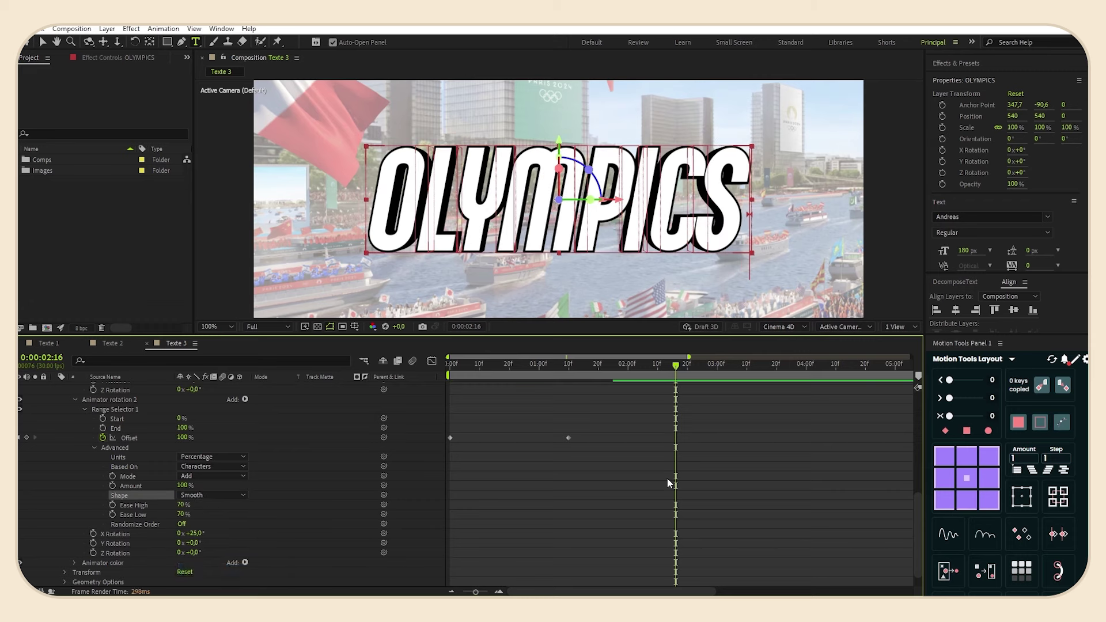
Move Animator rotation 2's last Offset keyframe to 0:00:02:10.
scroll(666, 478, up, 5)
scroll(658, 479, down, 1)
drag(657, 369, 659, 371)
drag(568, 553, 658, 554)
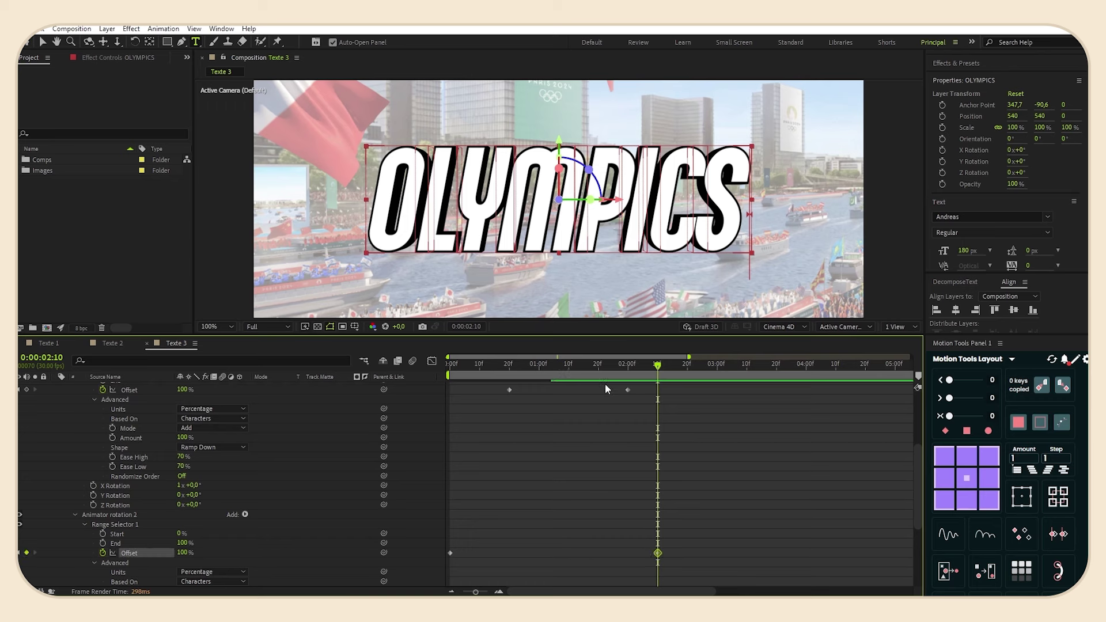
Set Animator rotation 1's Ease High and Ease Low to 0% and preview the letter animation from the composition start.
click(605, 384)
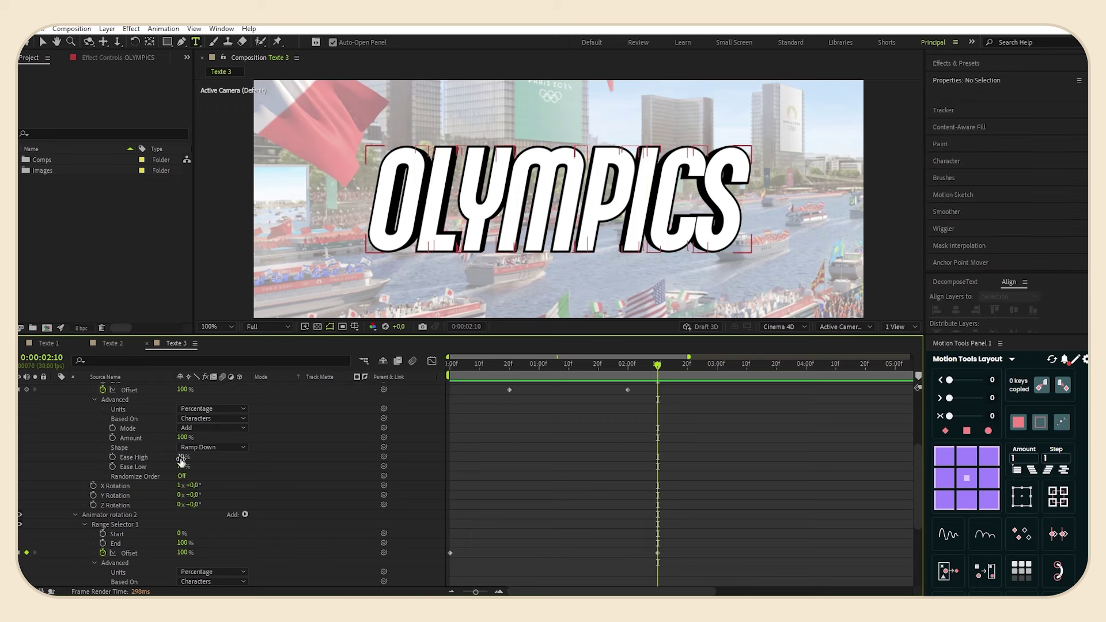
click(181, 458)
text(0)
key(Return)
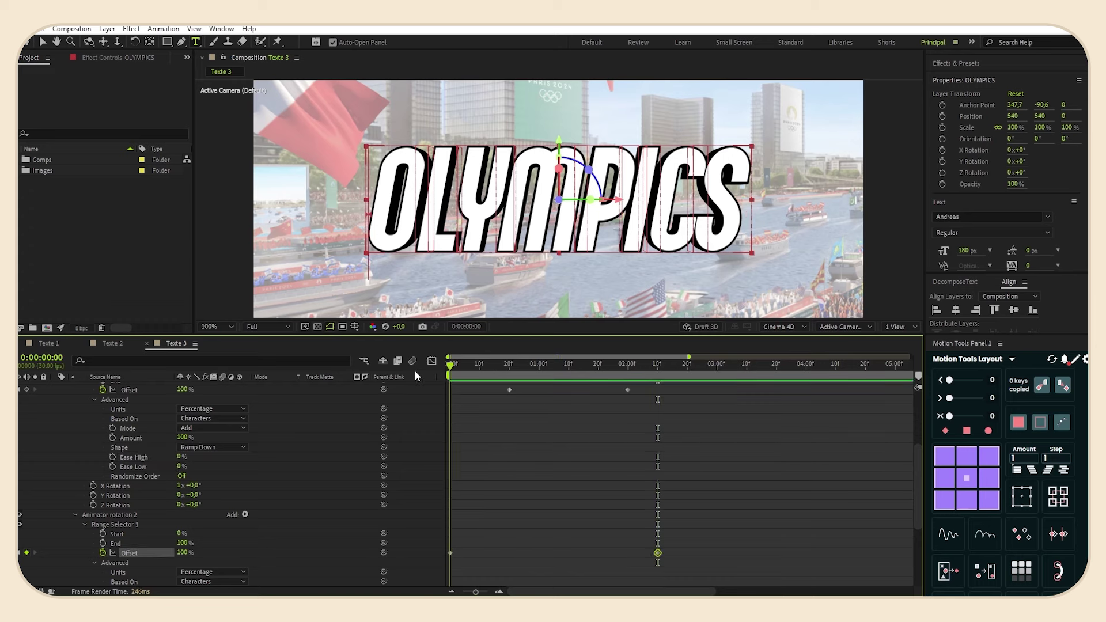
key(space)
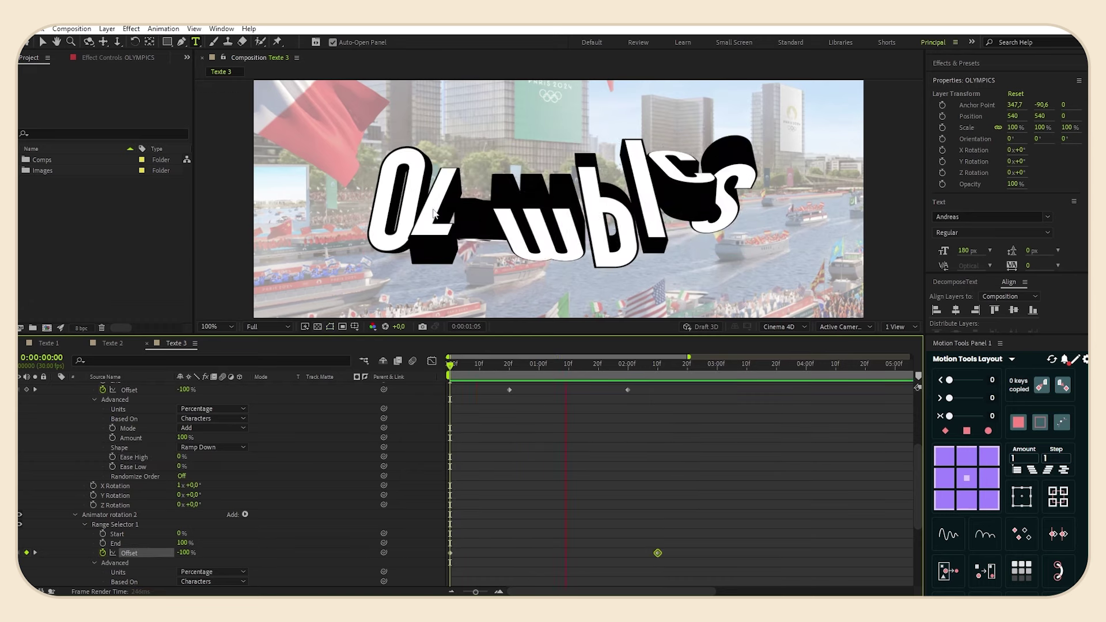
key(space)
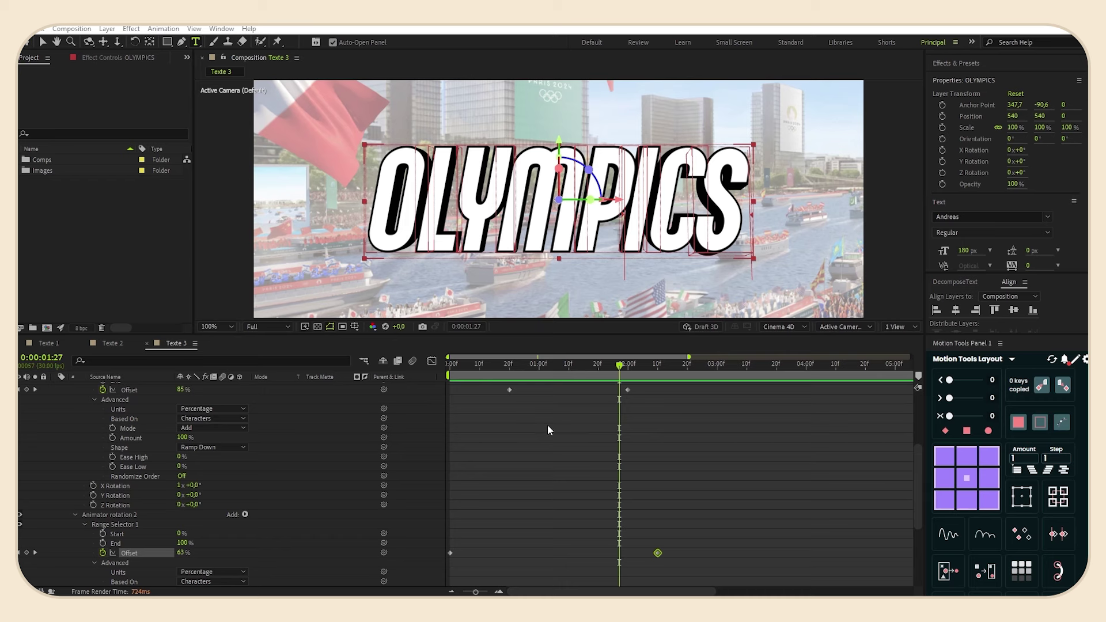
Set Animator rotation 1's X Rotation to -1x+0° and preview the reversed letter spin from the composition start.
scroll(468, 446, up, 1)
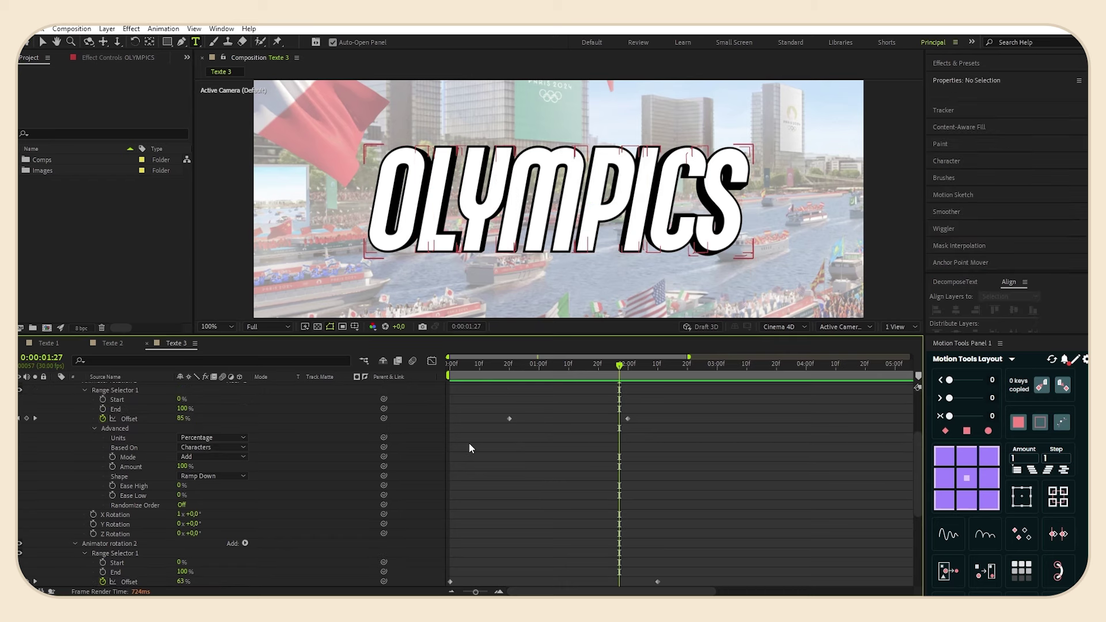
scroll(470, 445, up, 1)
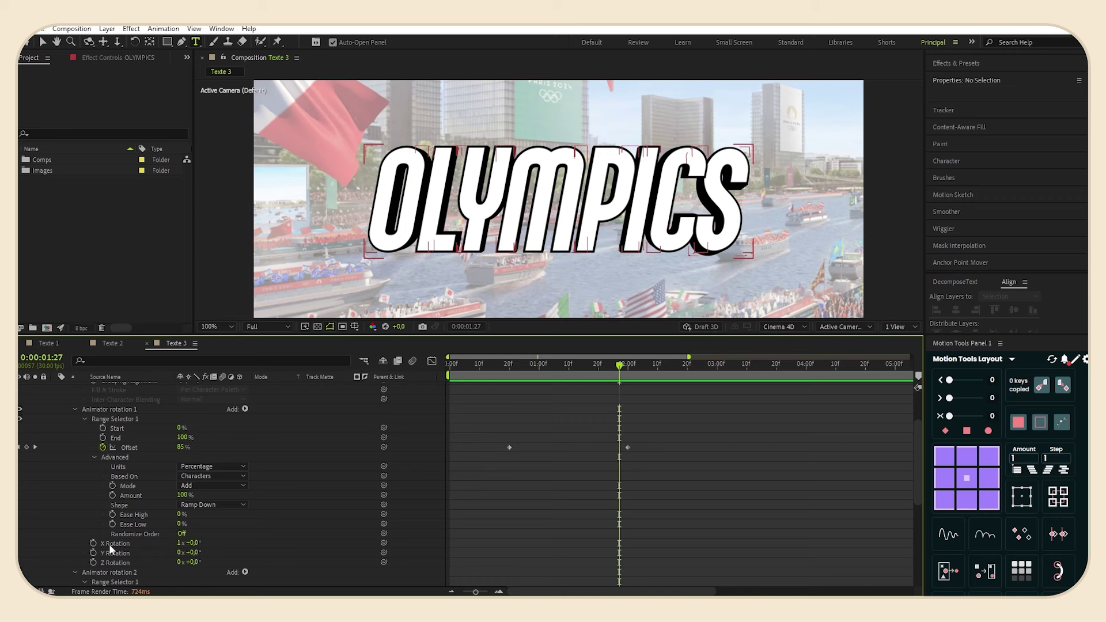
click(179, 544)
text(-1)
key(Return)
scroll(603, 394, down, 3)
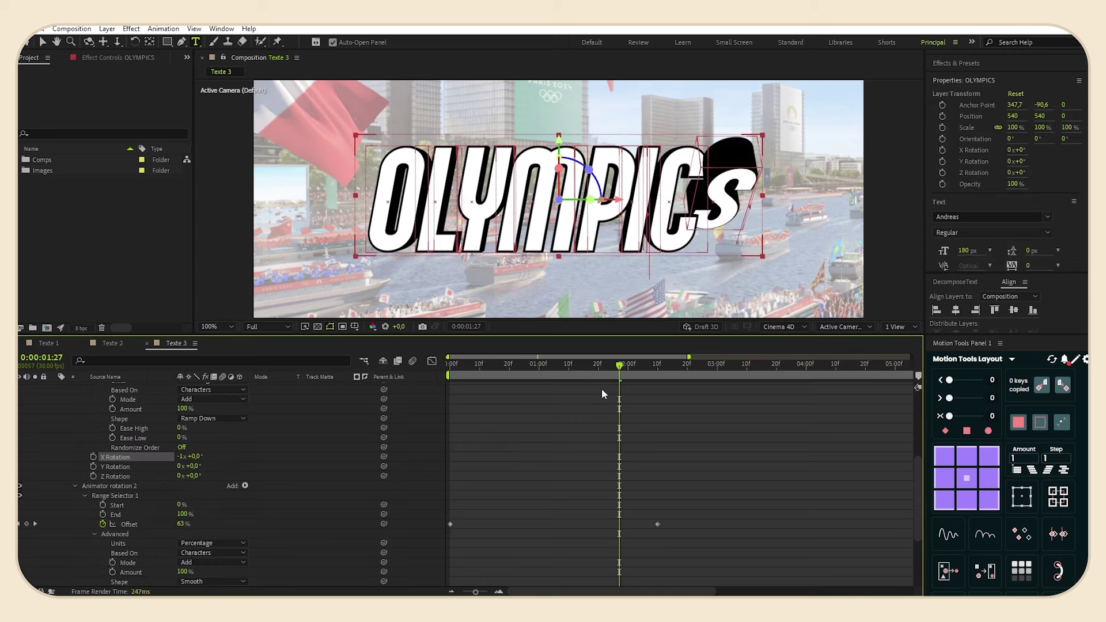
drag(586, 369, 373, 389)
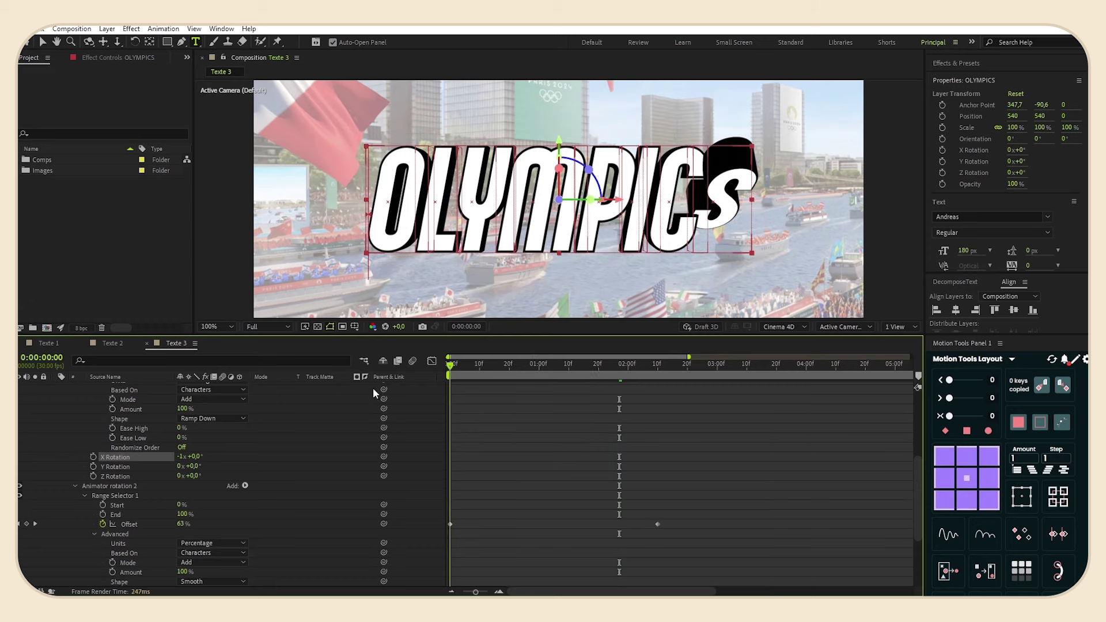
scroll(480, 427, up, 1)
key(space)
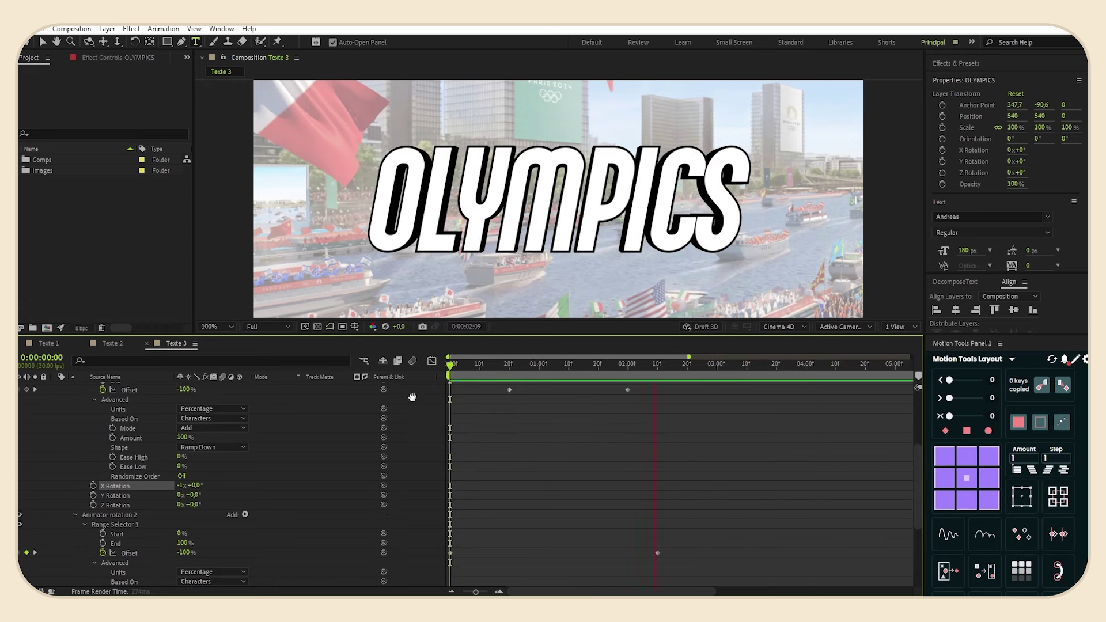
key(space)
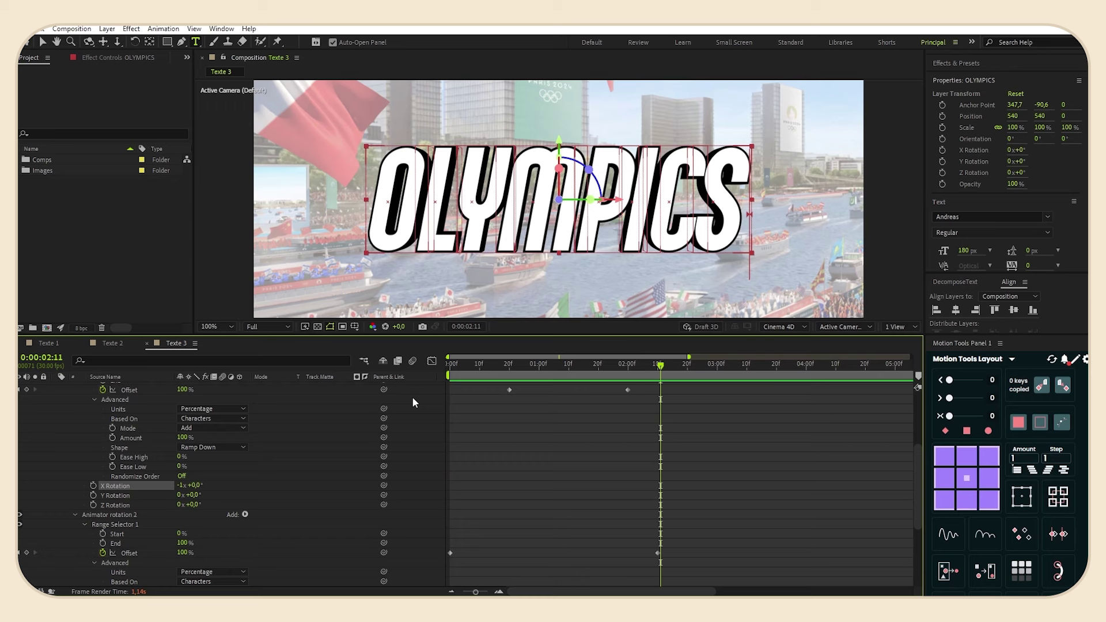
Duplicate the Animator rotation 2 text animator.
scroll(507, 445, down, 4)
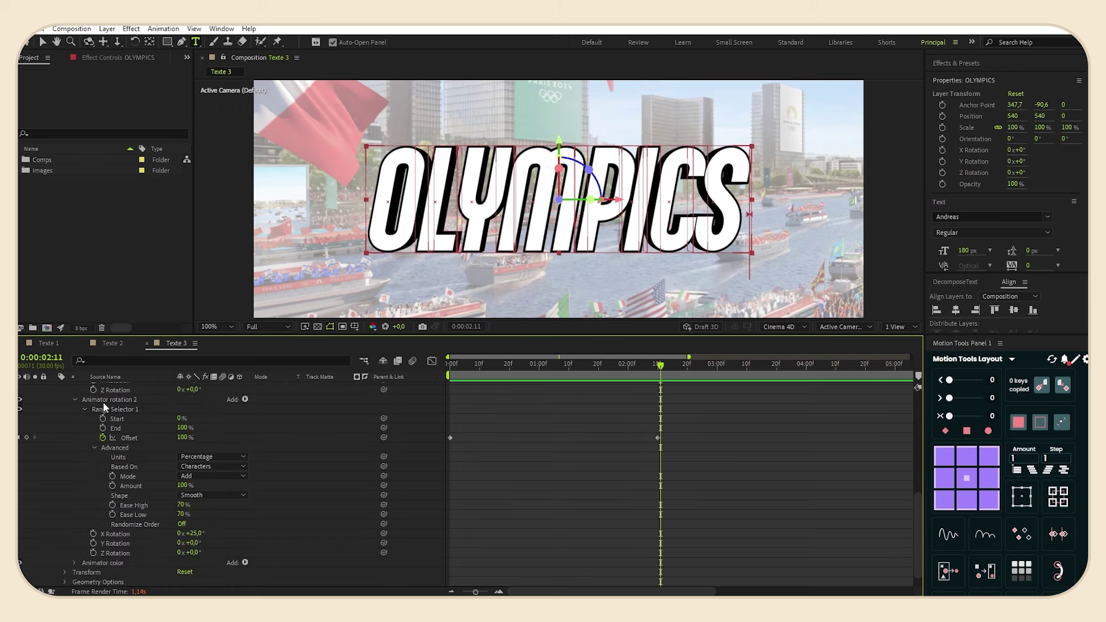
click(119, 400)
key(ctrl+d)
scroll(75, 539, down, 1)
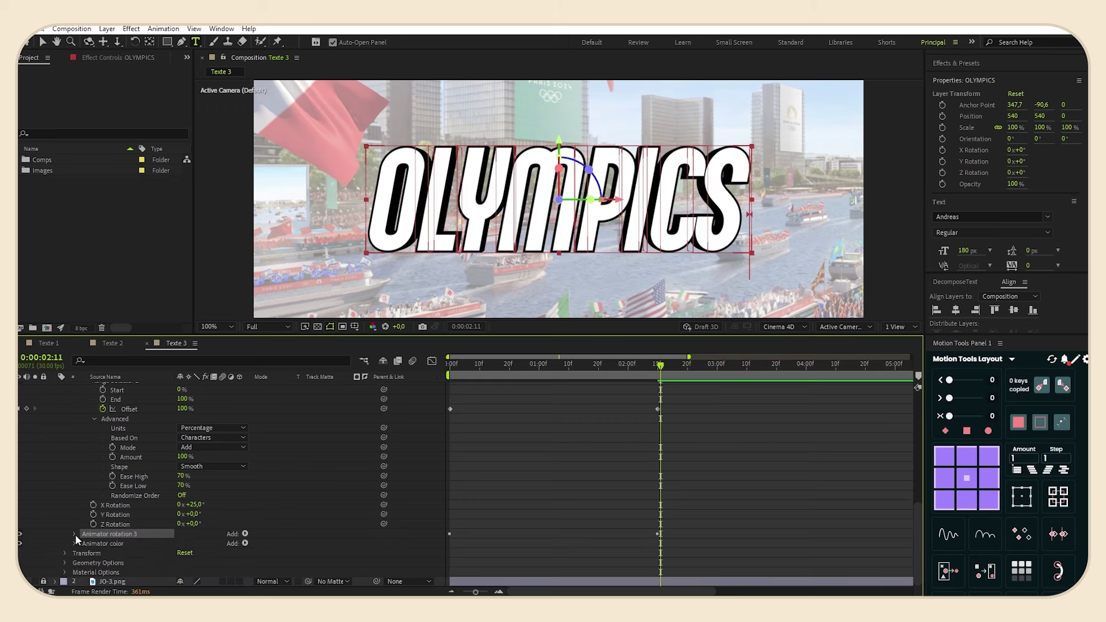
Expand Animator rotation 3's range selector and advanced options, and set its X Rotation to 0x-25°.
click(76, 535)
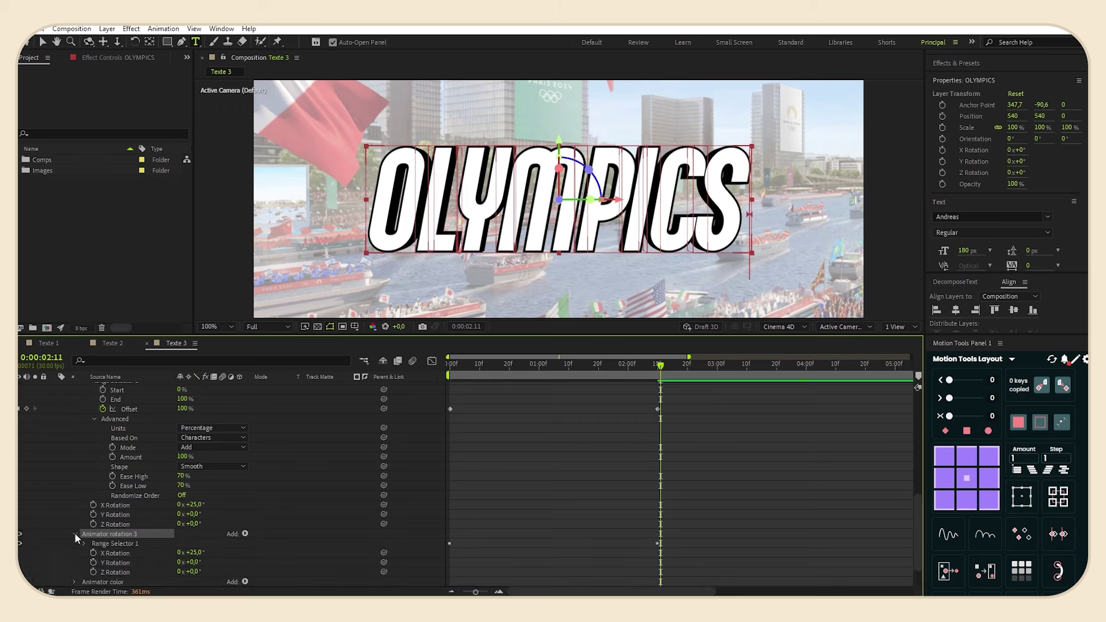
scroll(307, 485, down, 1)
click(85, 506)
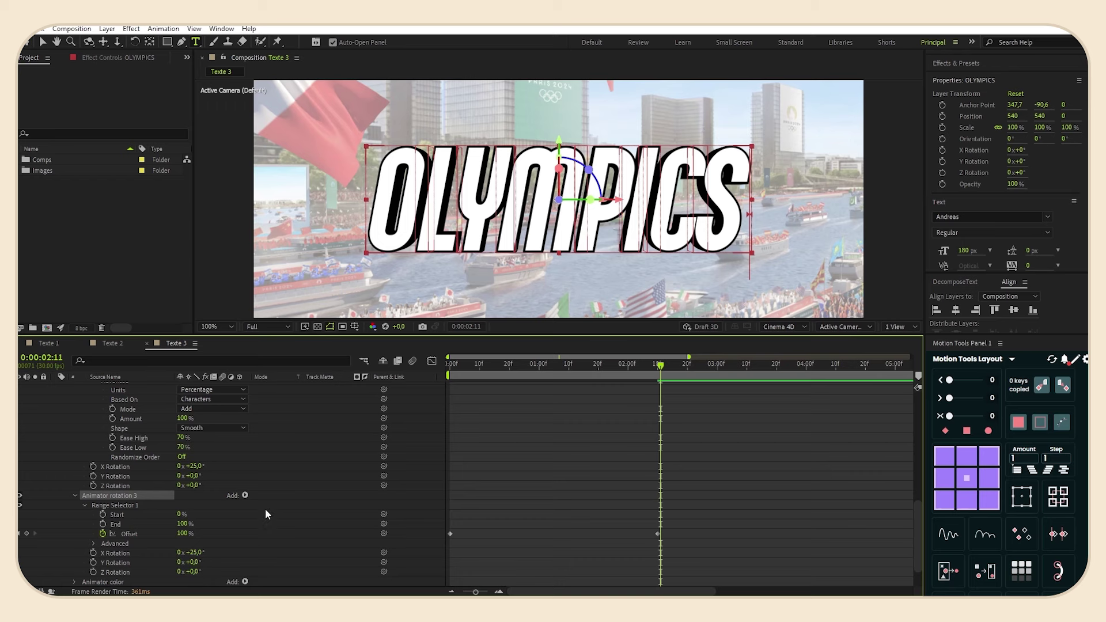
scroll(242, 509, down, 1)
click(94, 506)
scroll(511, 449, down, 2)
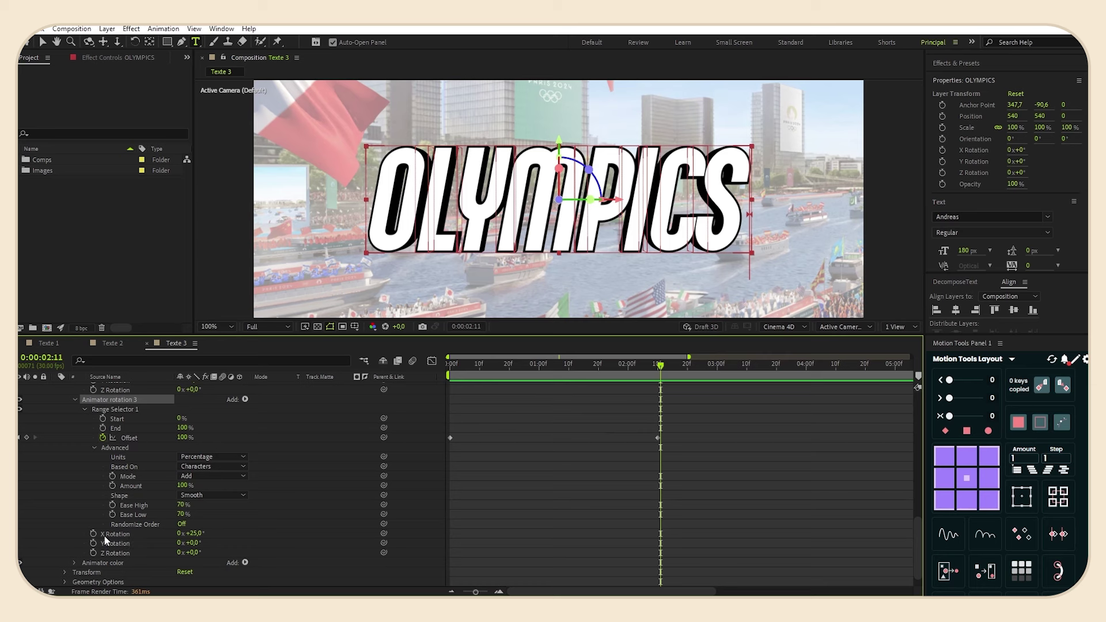
click(191, 533)
text(-25)
key(Return)
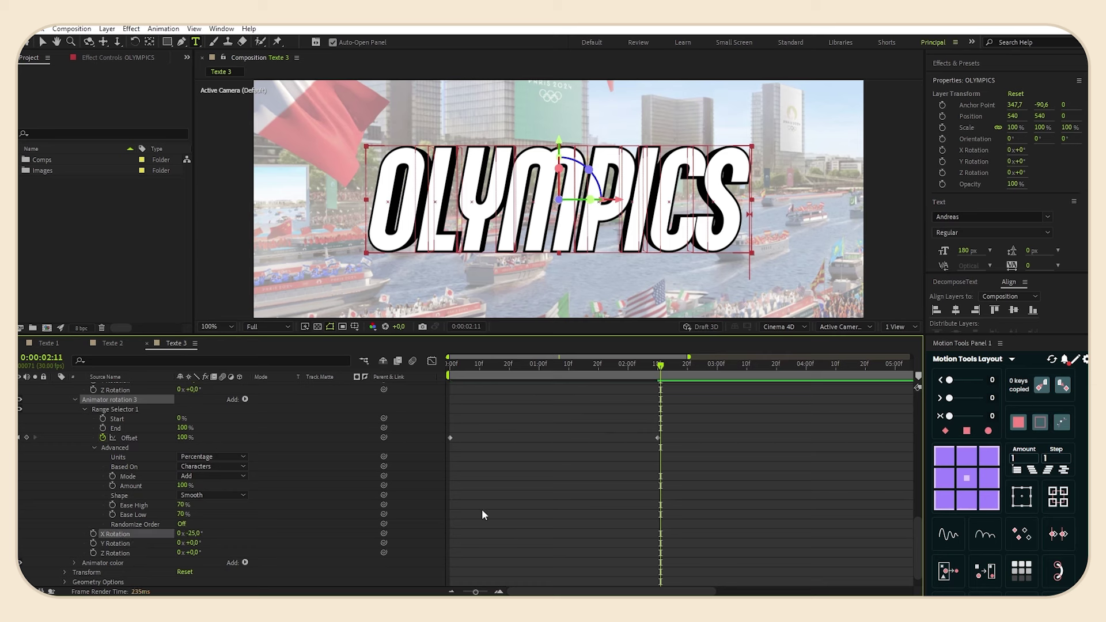
Shift both of Animator rotation 3's Offset keyframes later so the first one sits at 0:00:00:27.
drag(713, 466, 523, 446)
drag(661, 366, 531, 369)
scroll(577, 446, up, 5)
scroll(527, 455, down, 3)
drag(522, 496, 531, 495)
click(545, 496)
scroll(591, 426, up, 6)
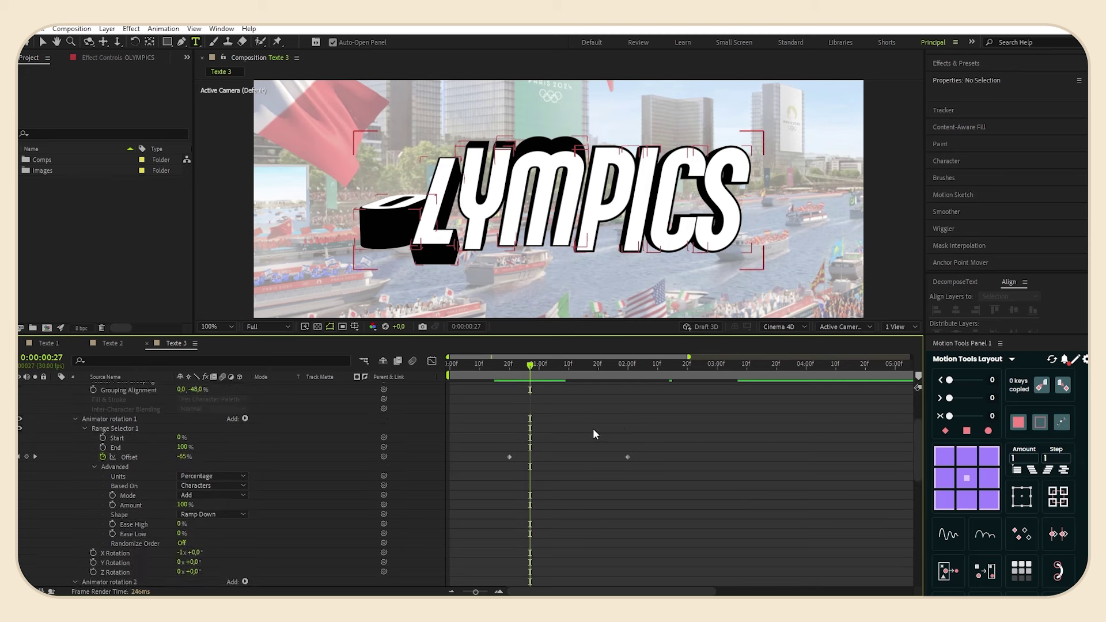
Move Animator rotation 3's last Offset keyframe to 0:00:02:19.
scroll(585, 424, down, 6)
drag(667, 369, 684, 372)
scroll(706, 431, down, 3)
drag(737, 492, 685, 494)
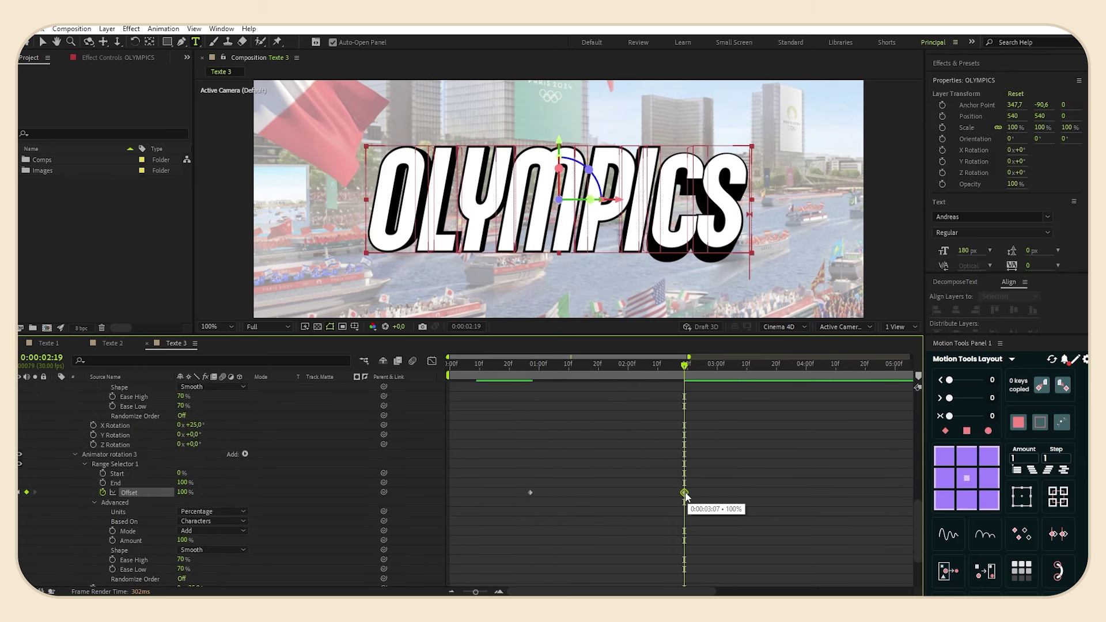
click(694, 501)
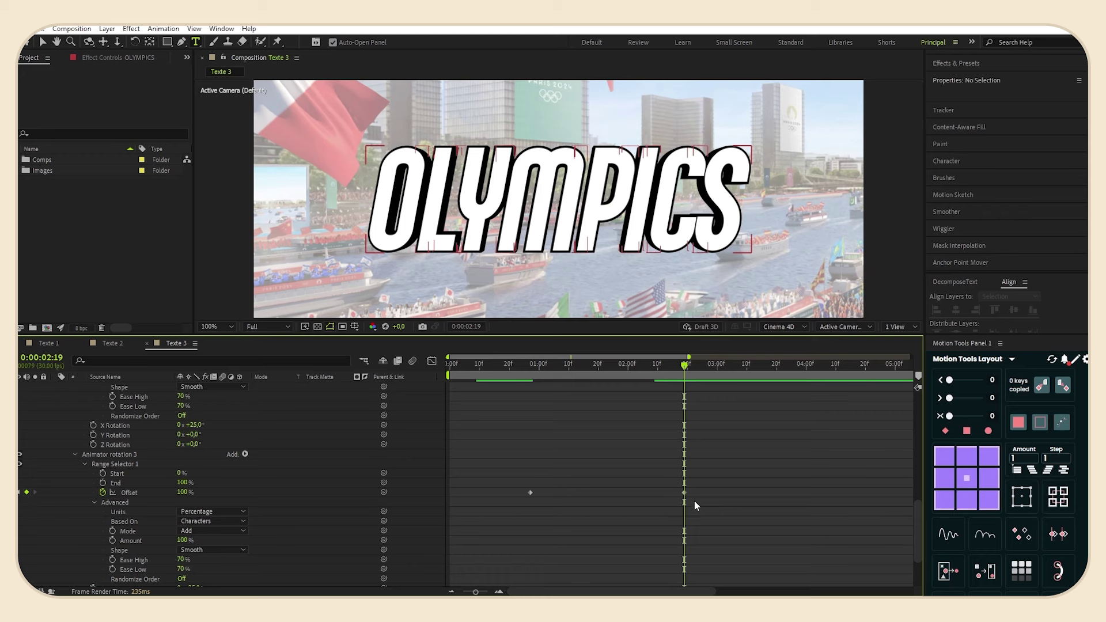
Set Ease High and Ease Low of Animator rotation 3's range selector to 0%.
scroll(694, 501, down, 3)
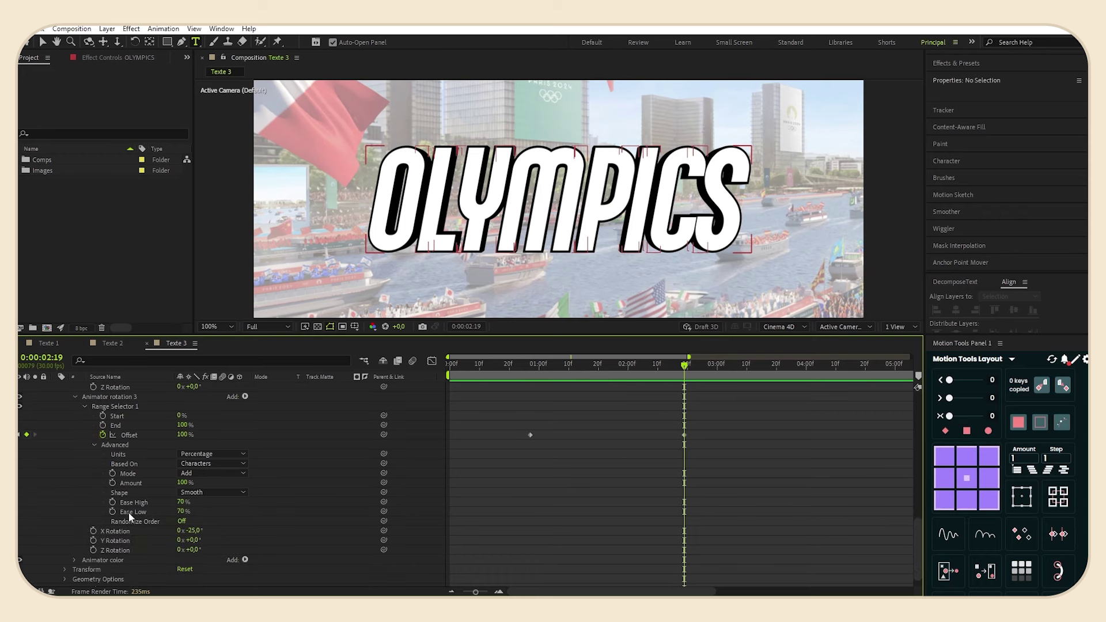
click(180, 502)
text(0)
key(Return)
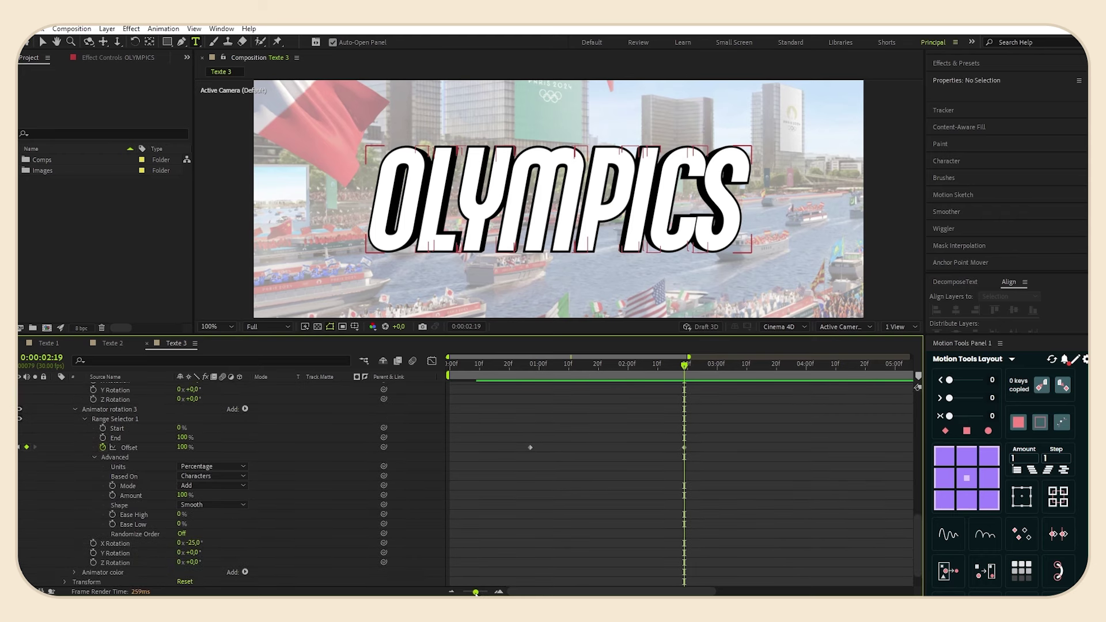
End the work area at about 0:00:02:19 and preview the complete letter animation from the composition start.
drag(476, 593, 463, 592)
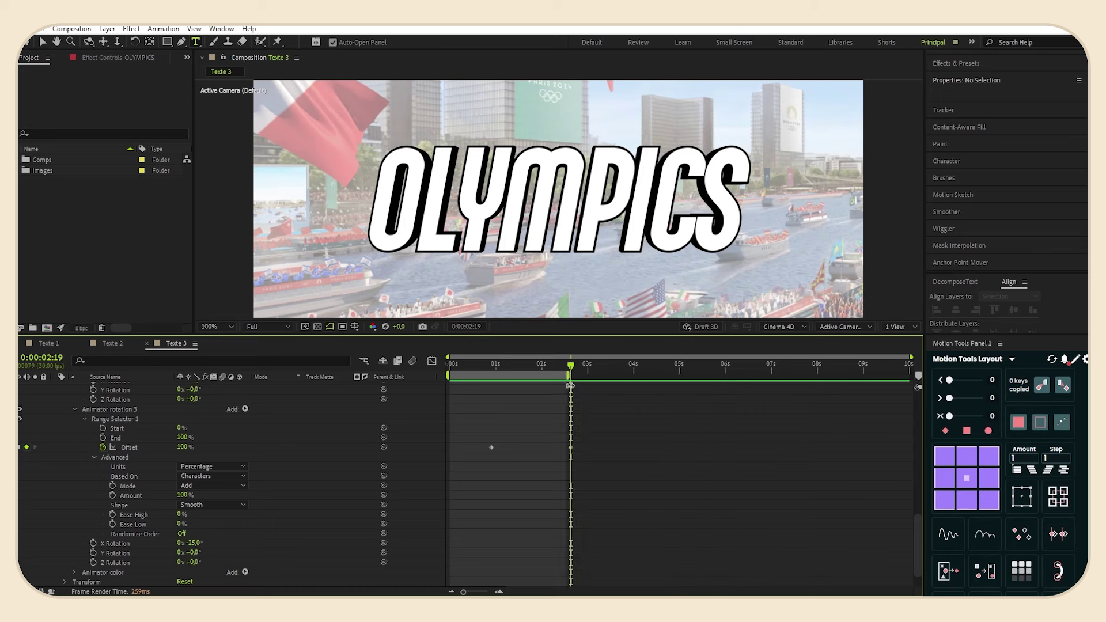
drag(571, 386, 404, 364)
scroll(576, 386, up, 10)
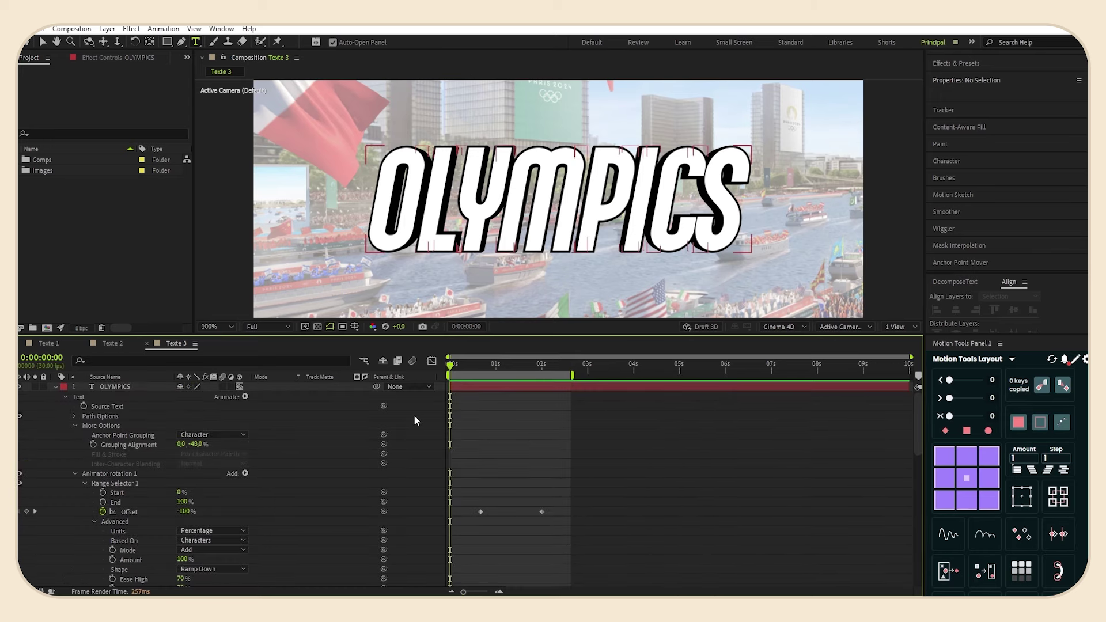
key(space)
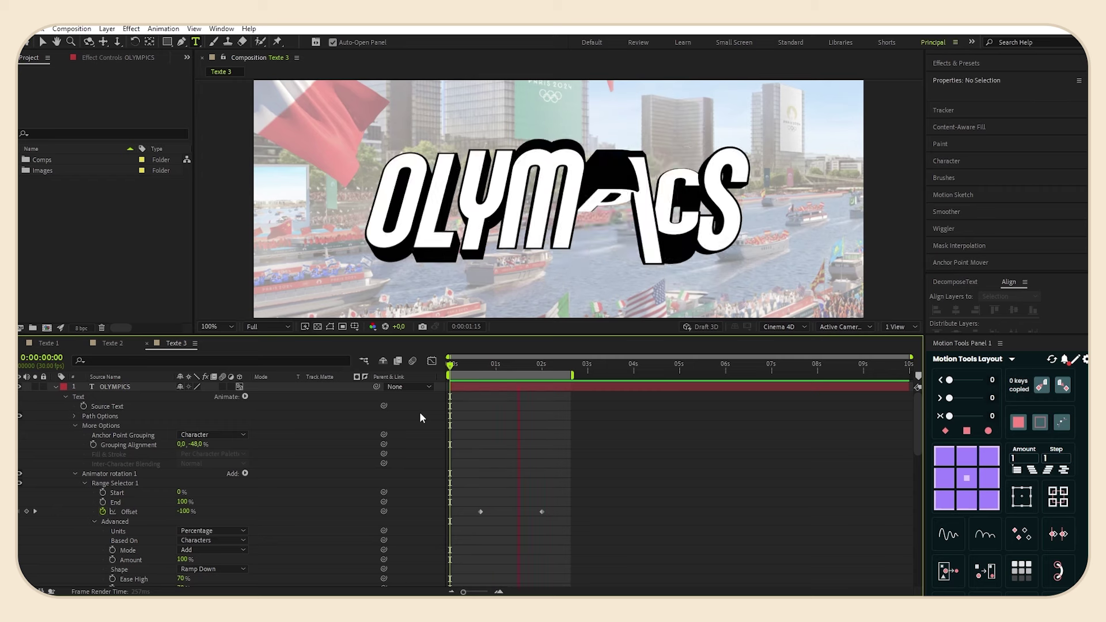
key(space)
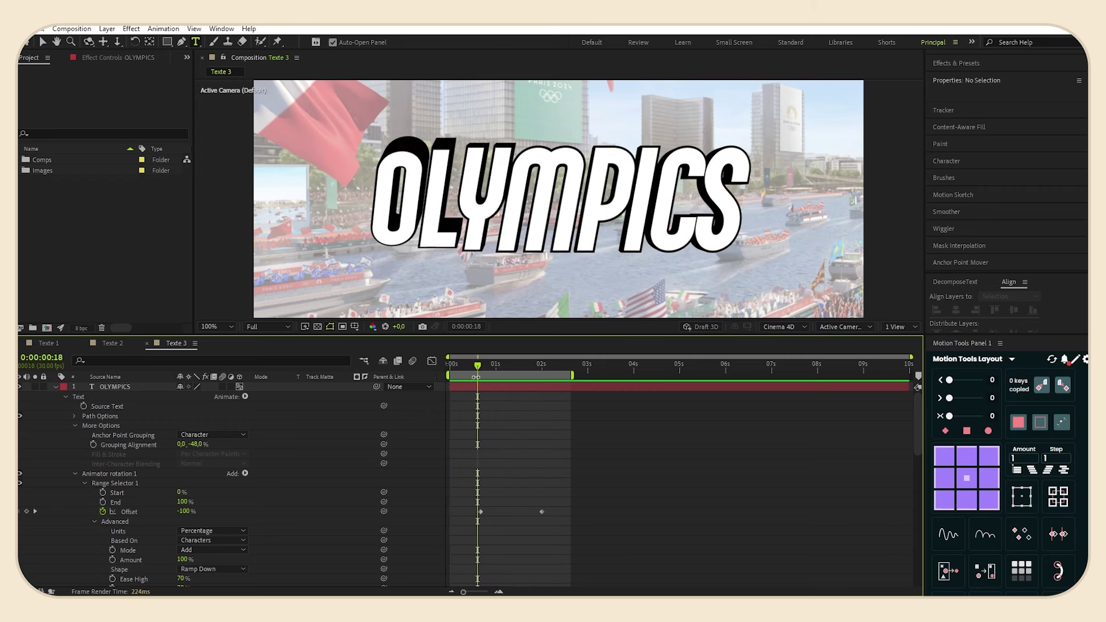
key(space)
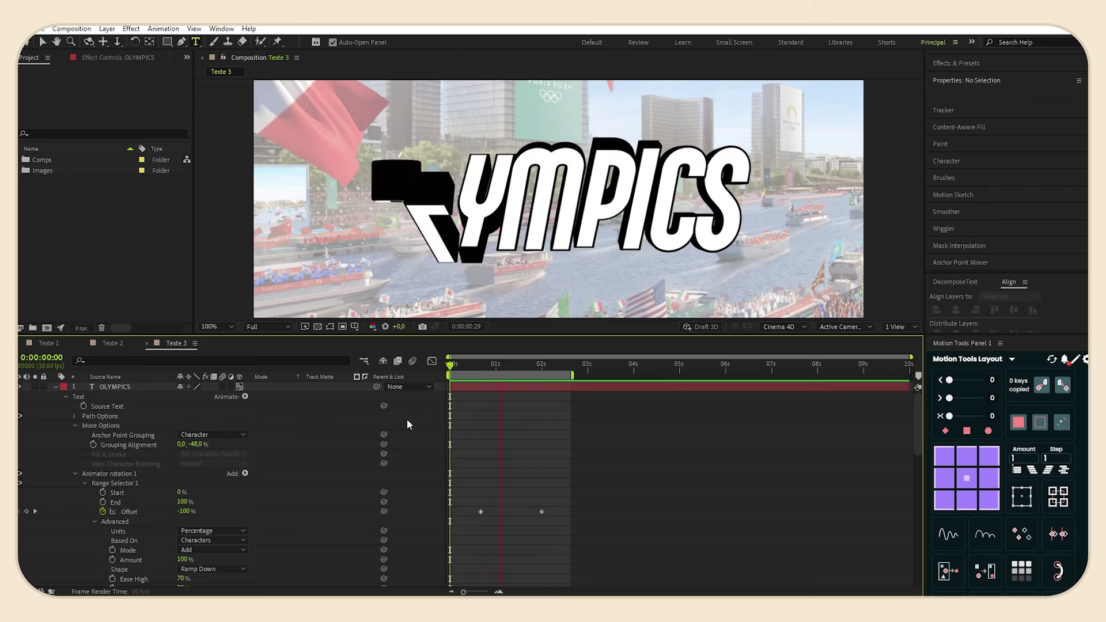
key(space)
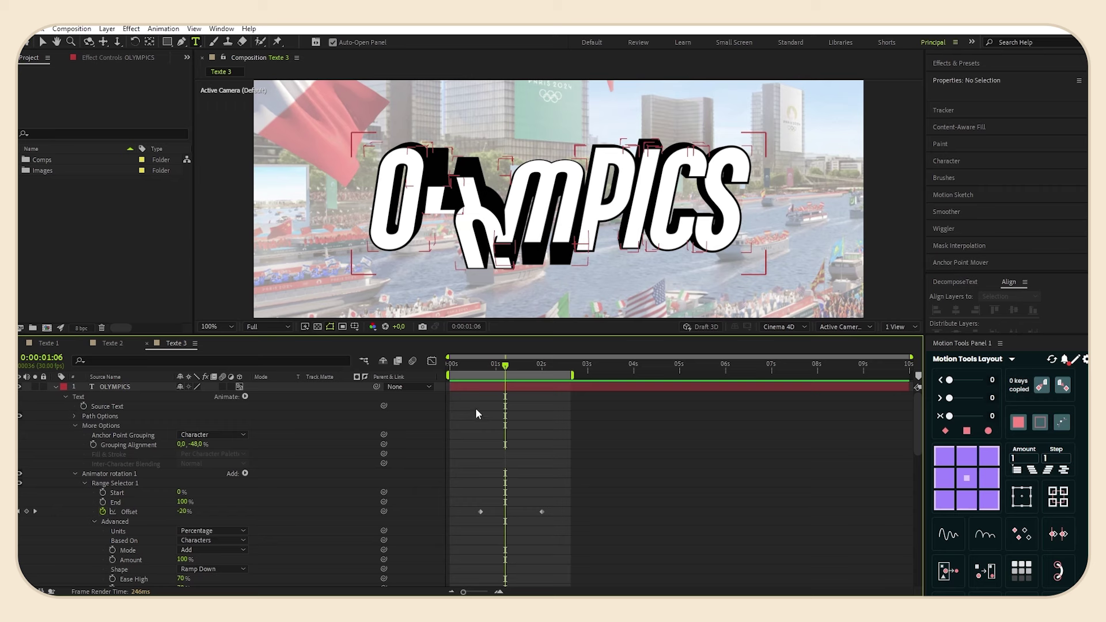
Review the range selector and rotation settings of all three rotation animators, and collapse the OLYMPICS layer.
scroll(472, 416, down, 3)
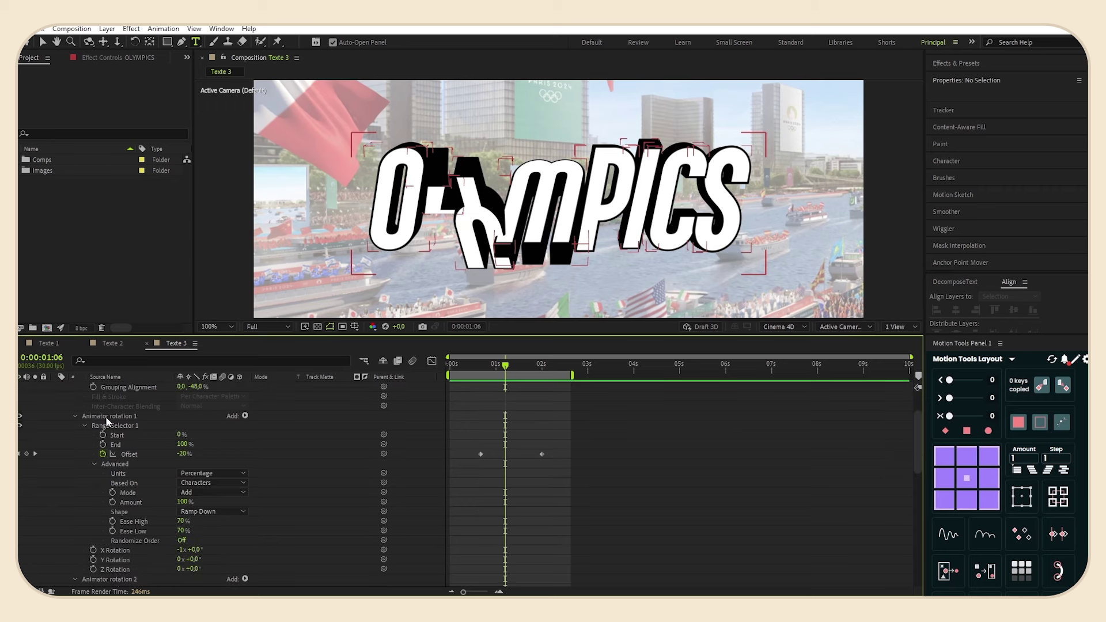
scroll(144, 438, down, 2)
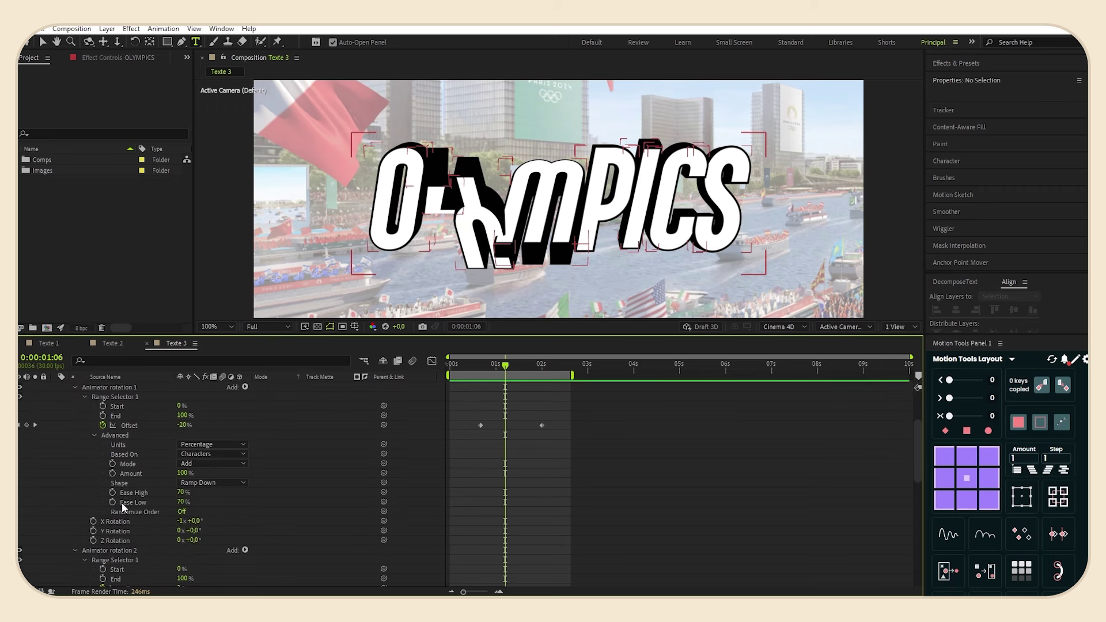
scroll(133, 493, down, 5)
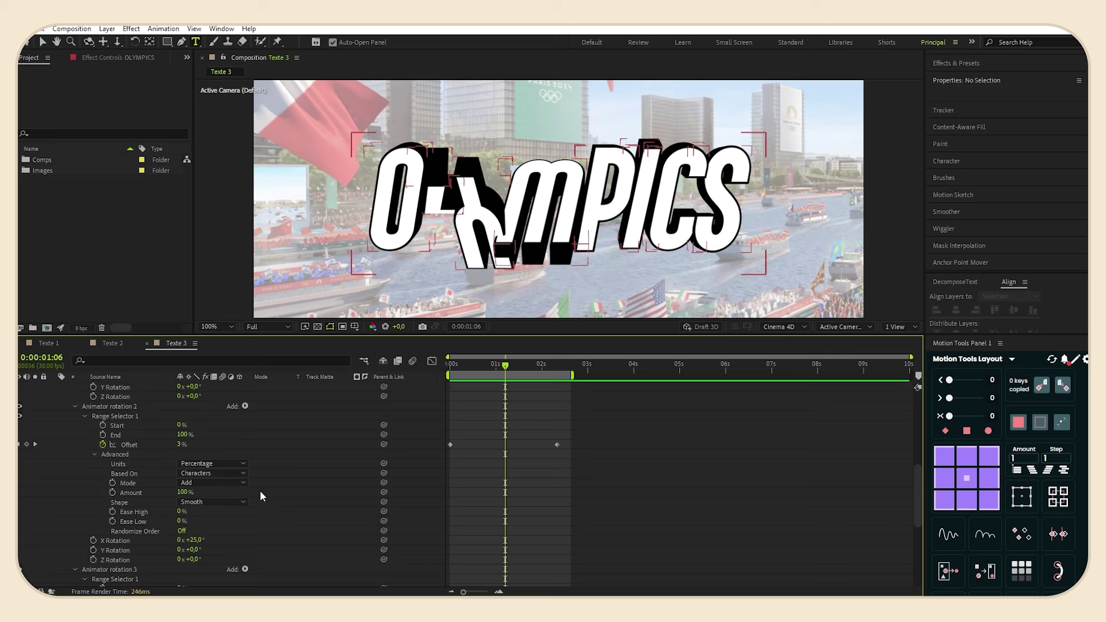
scroll(260, 490, down, 6)
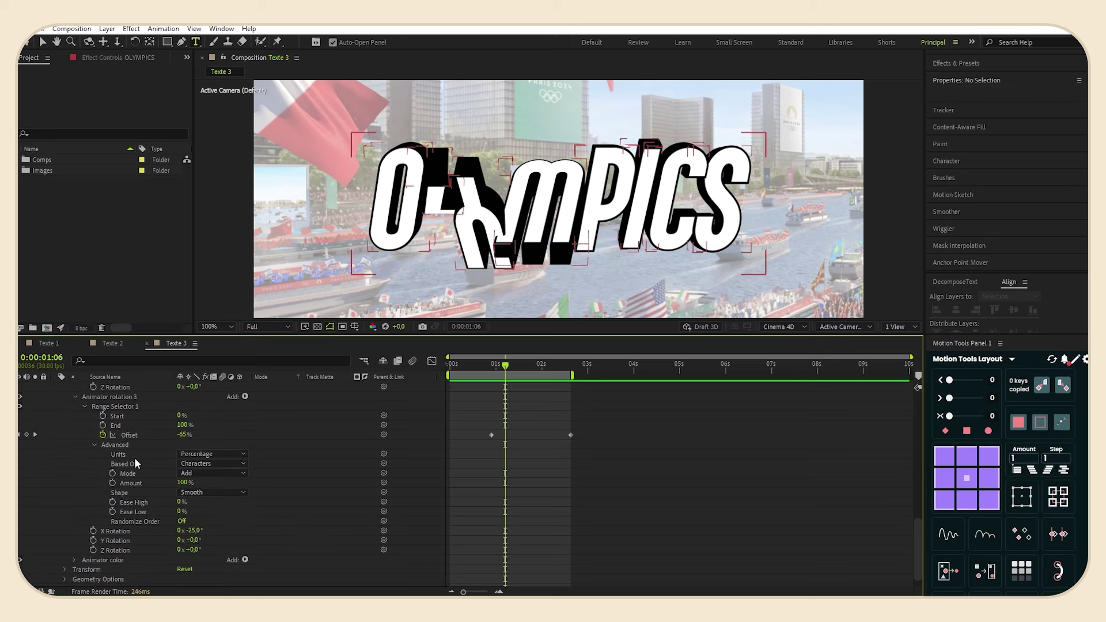
scroll(299, 524, up, 14)
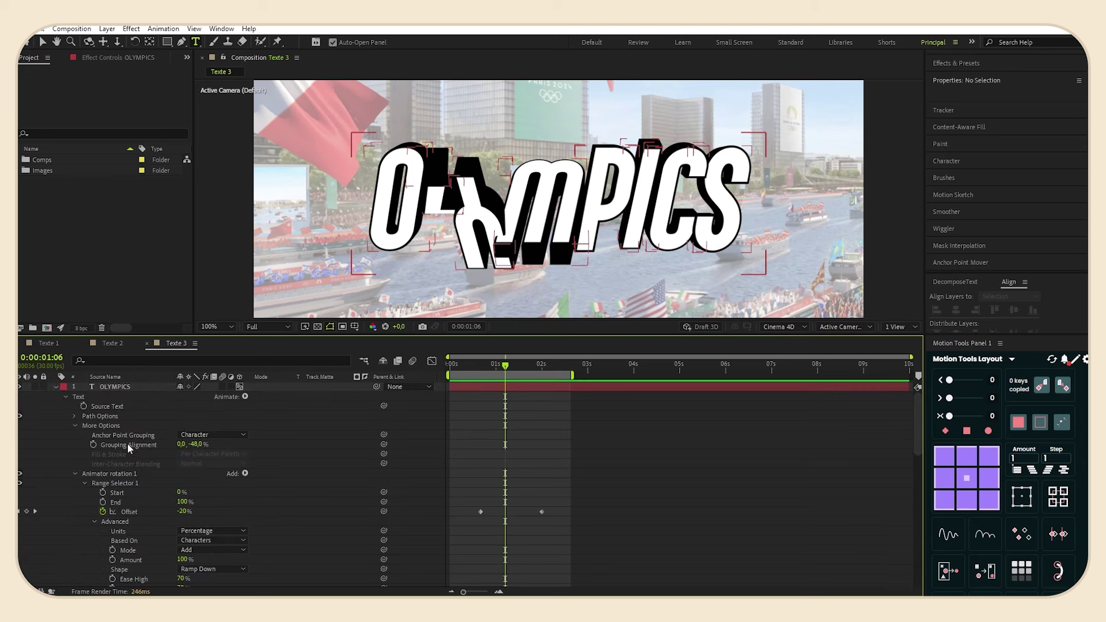
click(56, 387)
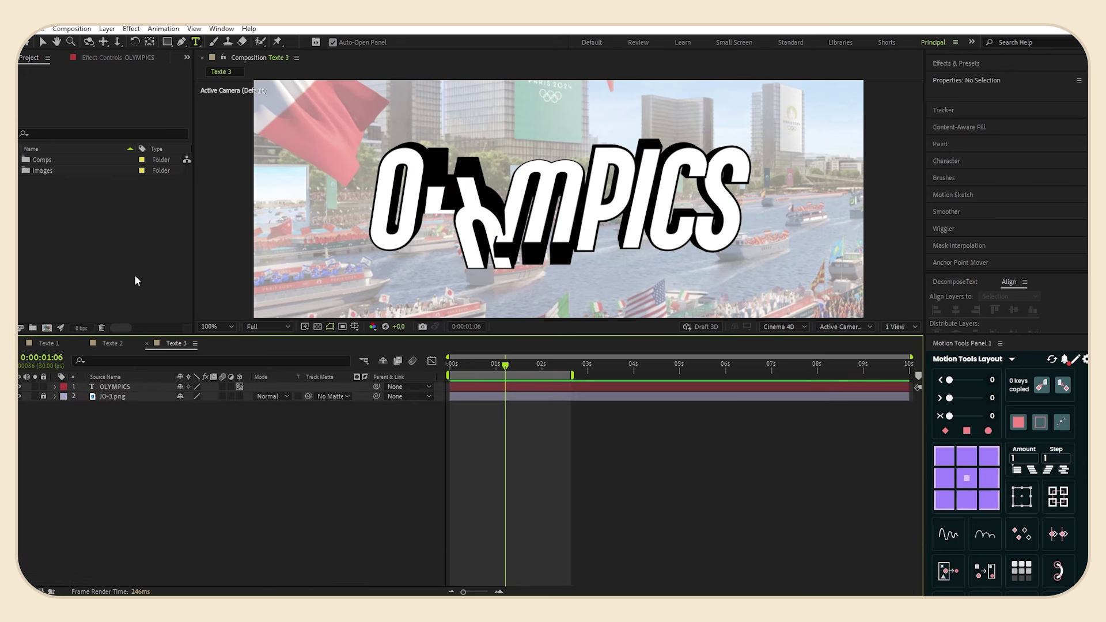
Create a 1080x1080 composition named "Texte 3 bis" that uses the Classic 3D renderer.
right_click(85, 213)
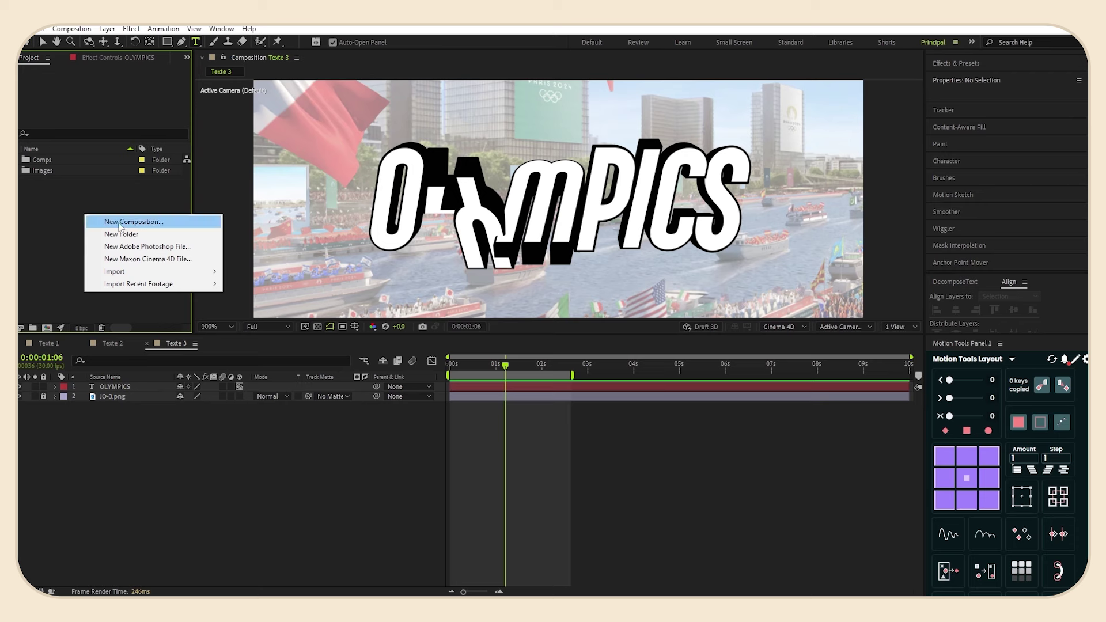
click(96, 224)
text(Te)
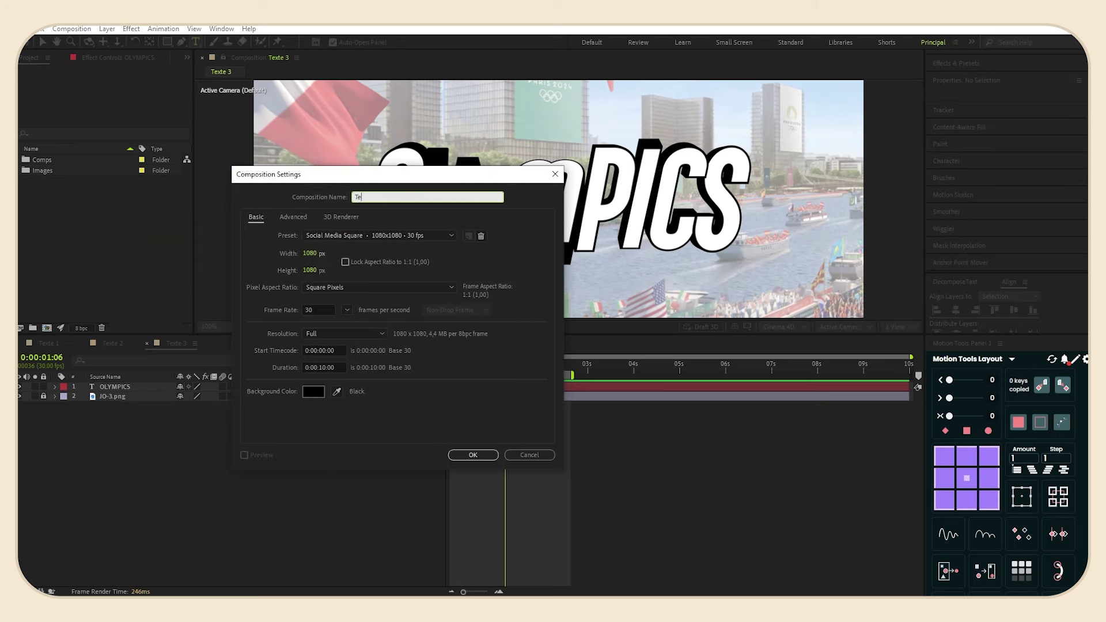
text(xte 3 bis)
click(341, 217)
click(324, 266)
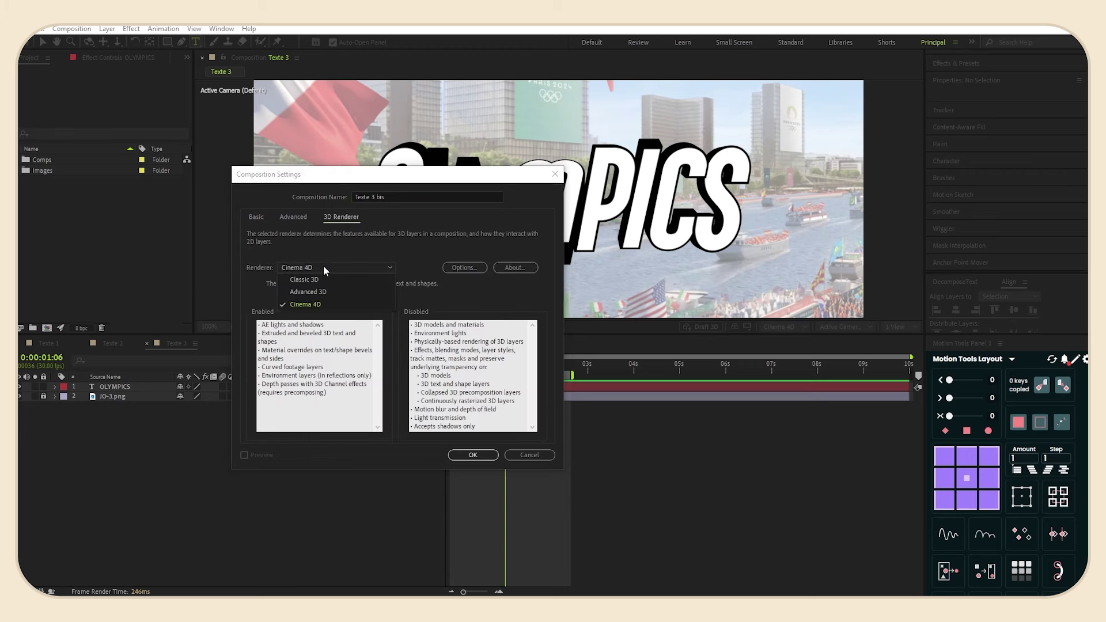
click(322, 279)
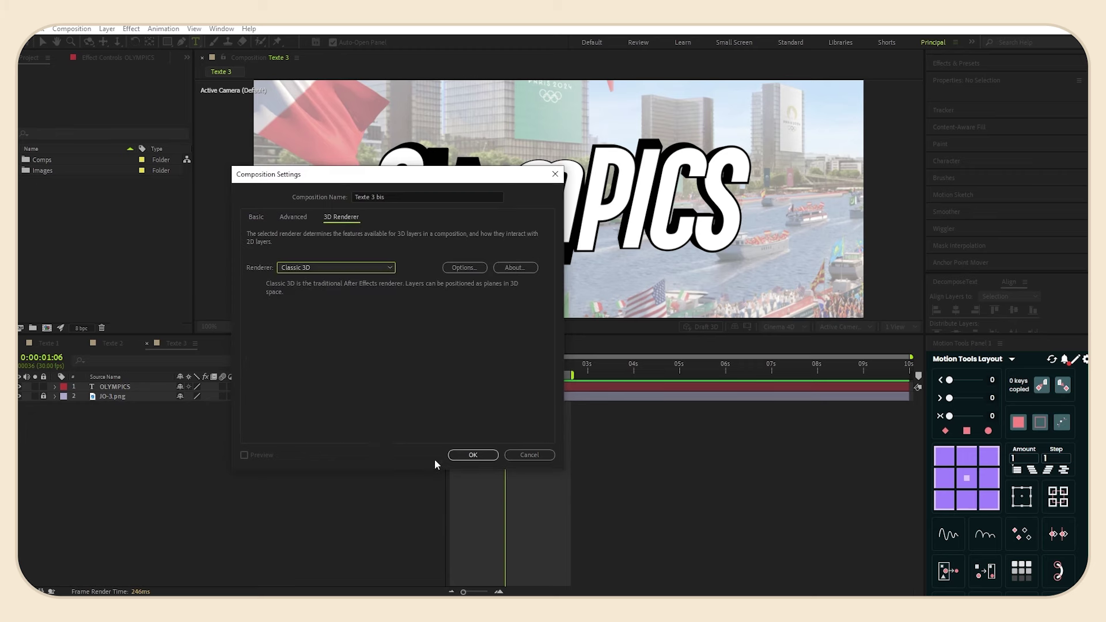
click(461, 455)
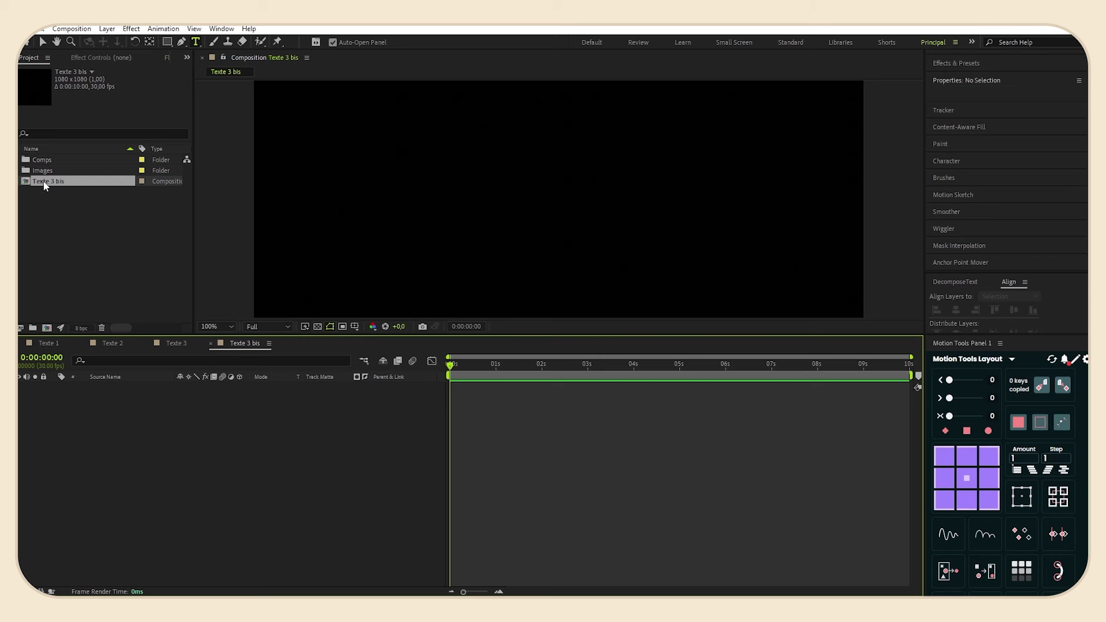
File Texte 3 bis in the Comps folder, nest the Texte 3 composition in it, and make that layer 3D.
drag(43, 182, 123, 403)
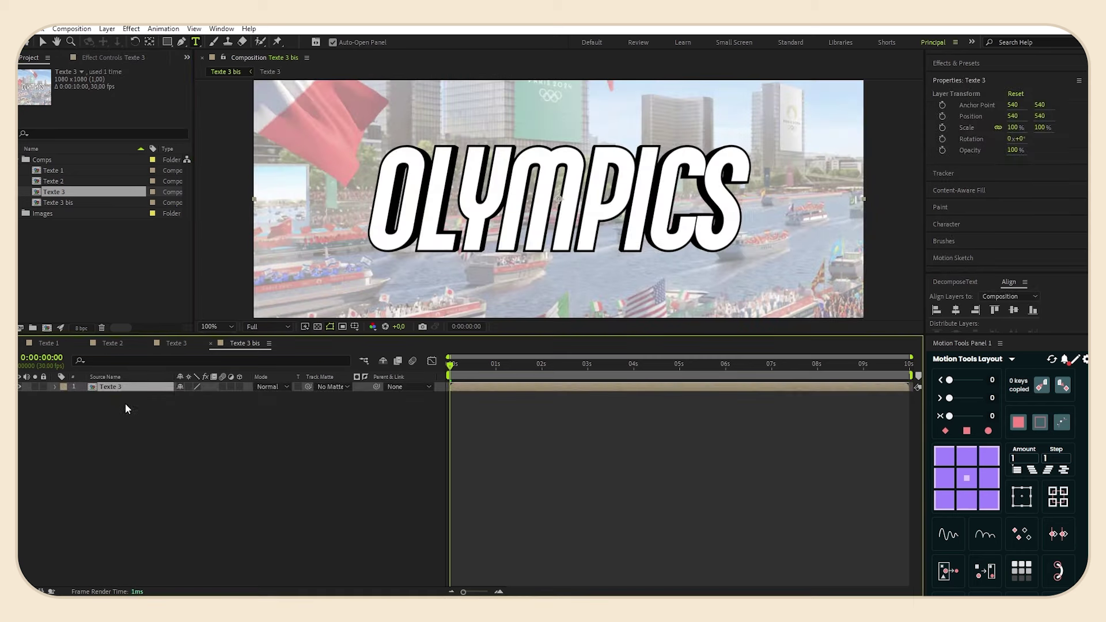
click(217, 327)
click(225, 344)
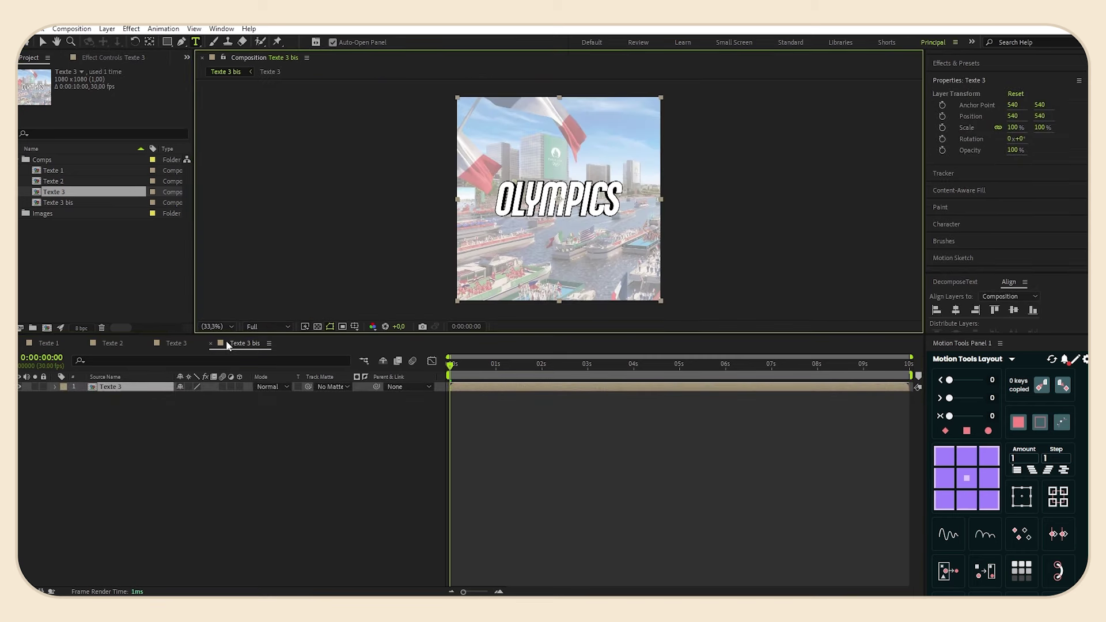
click(22, 160)
click(80, 222)
click(239, 403)
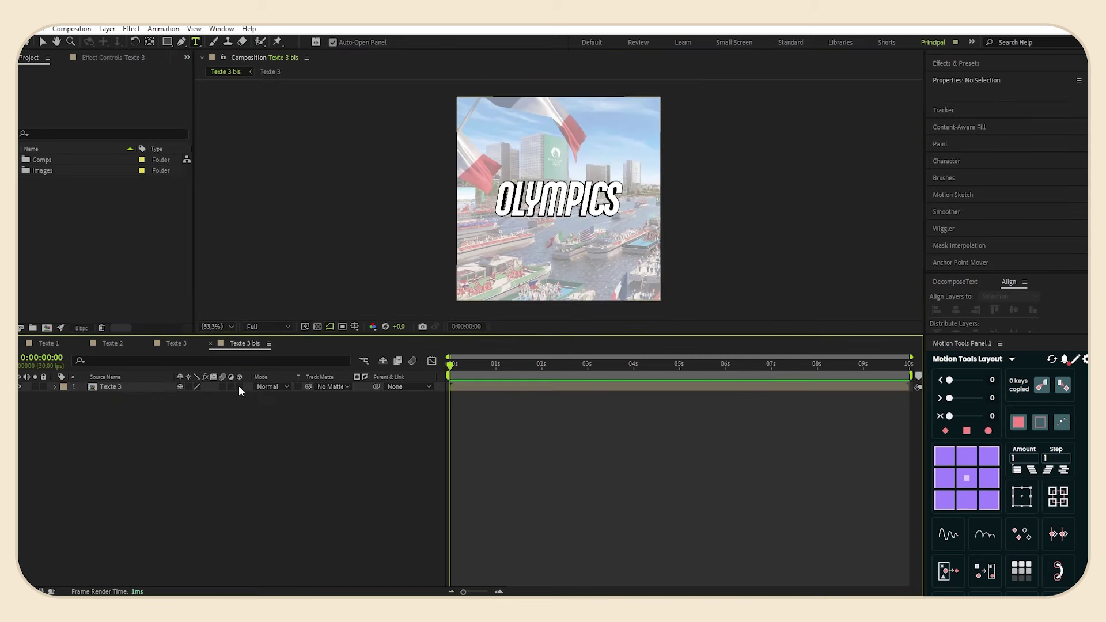
click(239, 387)
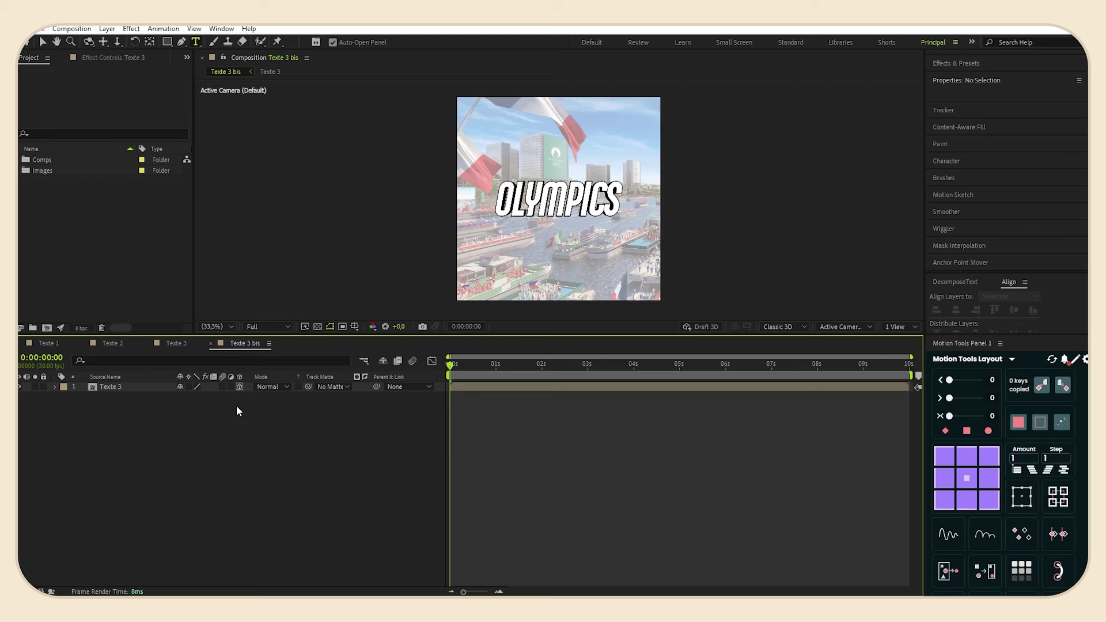
Hide and unlock the JO-3.png background in Texte 3, and copy it into Texte 3 bis.
click(177, 343)
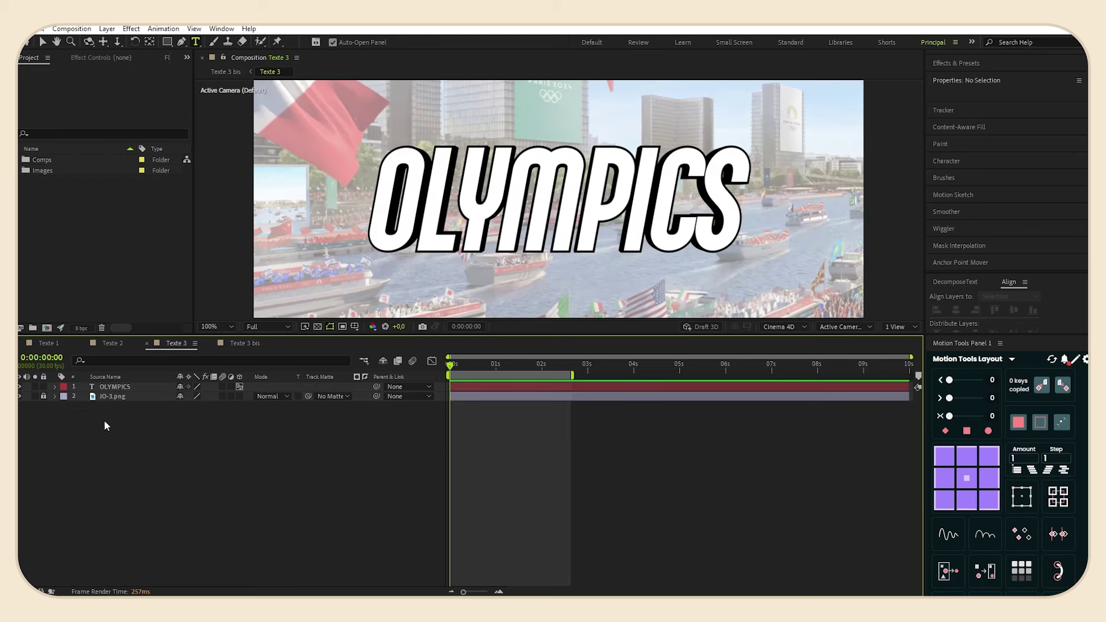
click(19, 397)
click(115, 395)
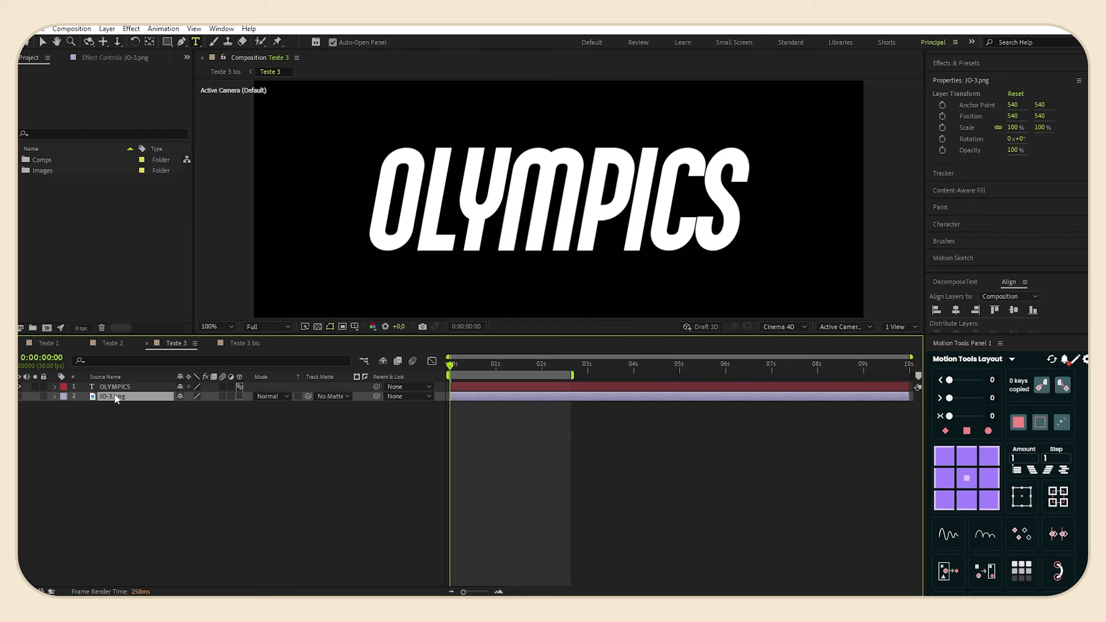
click(248, 345)
key(ctrl+v)
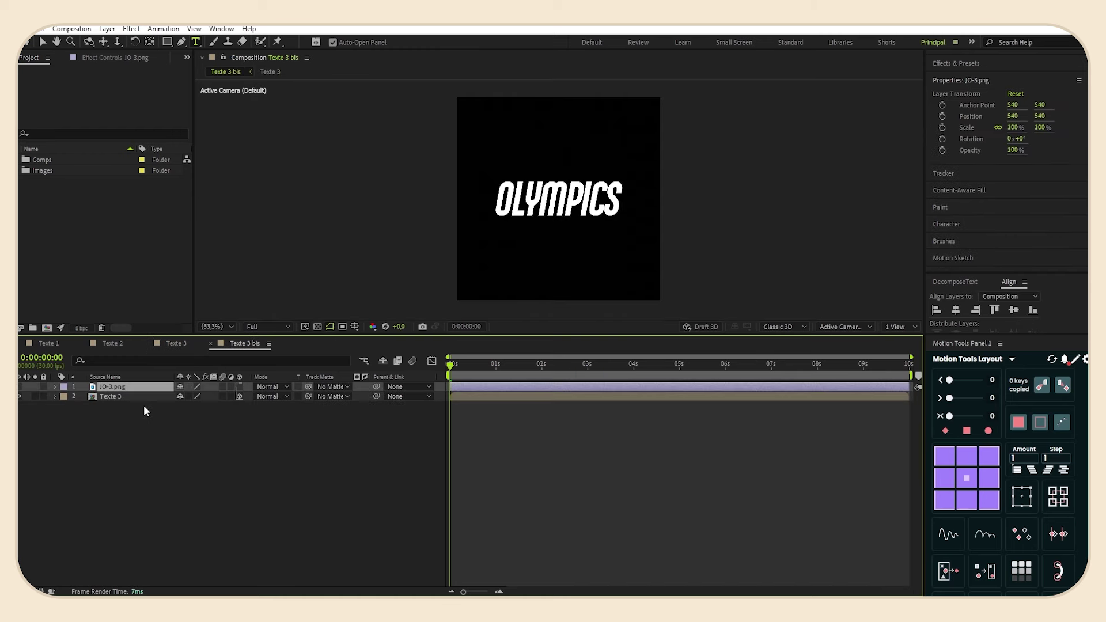
Place JO-3.png beneath the Texte 3 layer, turn on its visibility, and lock it.
drag(135, 388, 122, 411)
click(20, 396)
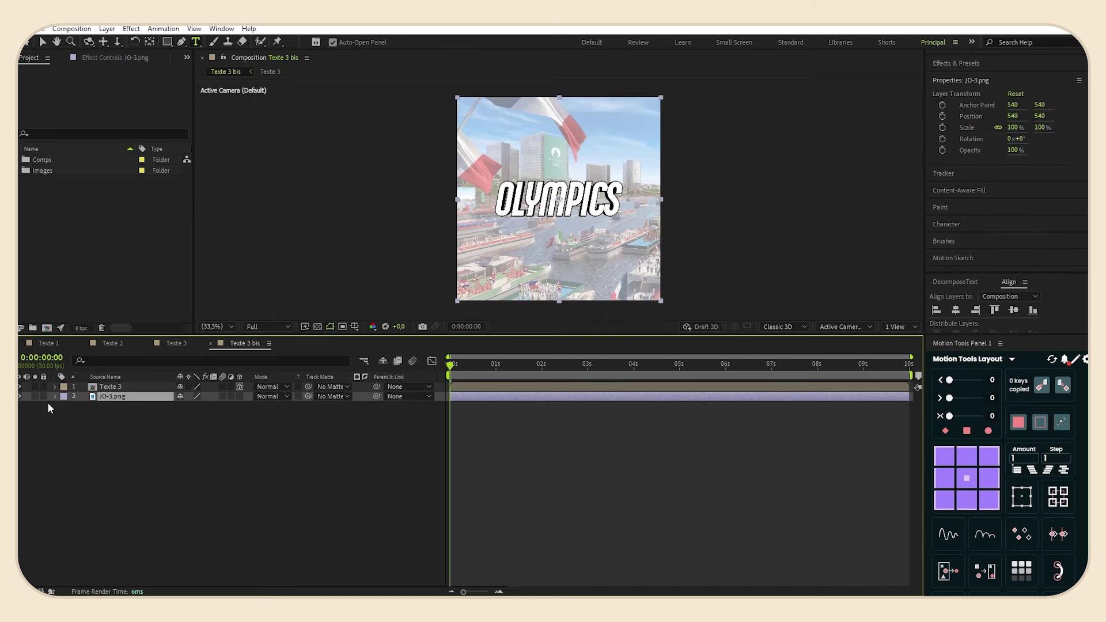
click(43, 396)
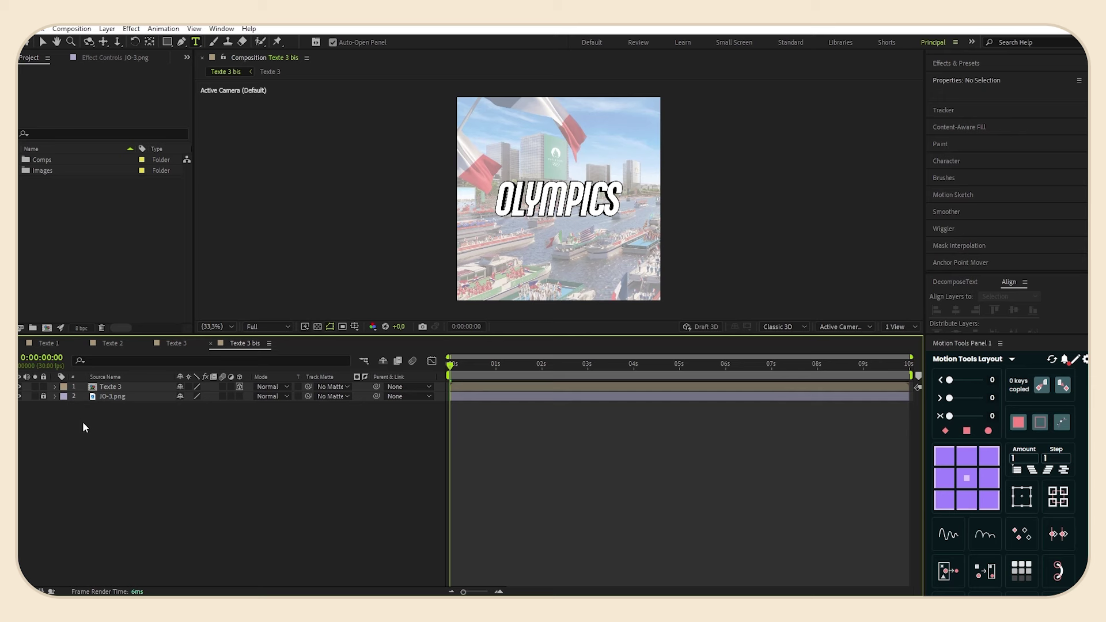
Duplicate the Texte 3 layer and rename the upper copy "Texte 3 front".
click(136, 391)
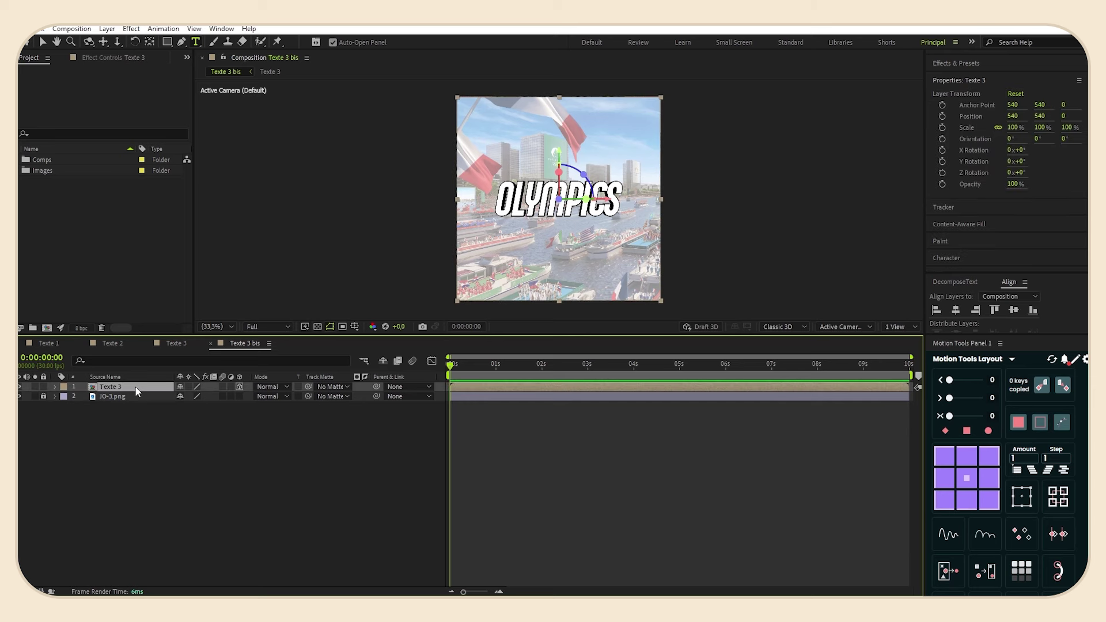
key(ctrl+d)
right_click(137, 387)
click(147, 354)
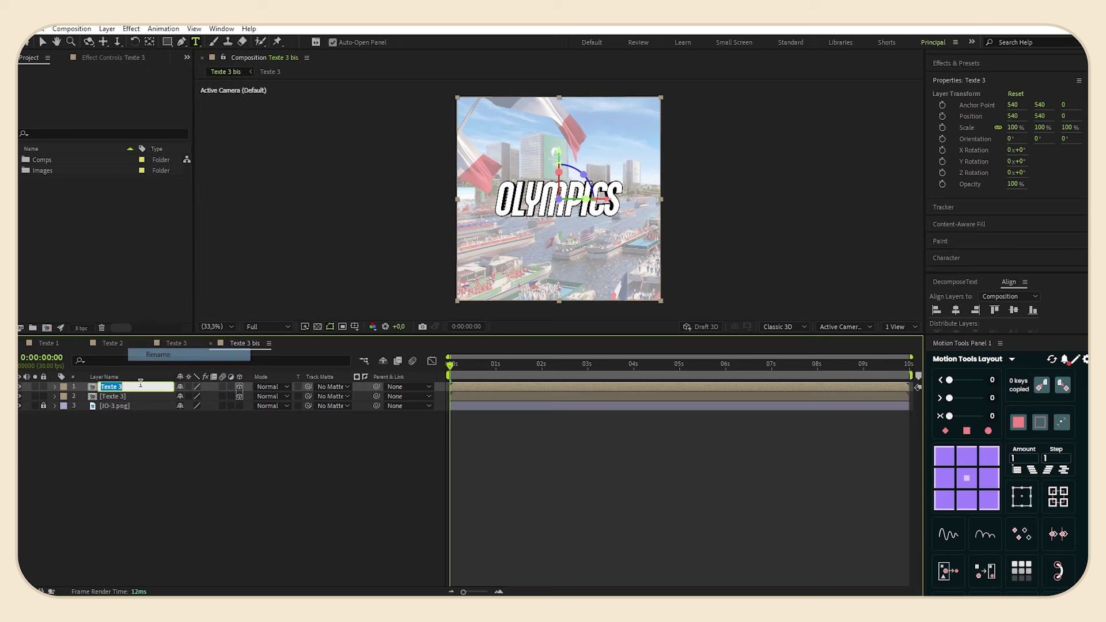
click(135, 385)
text(front)
key(Return)
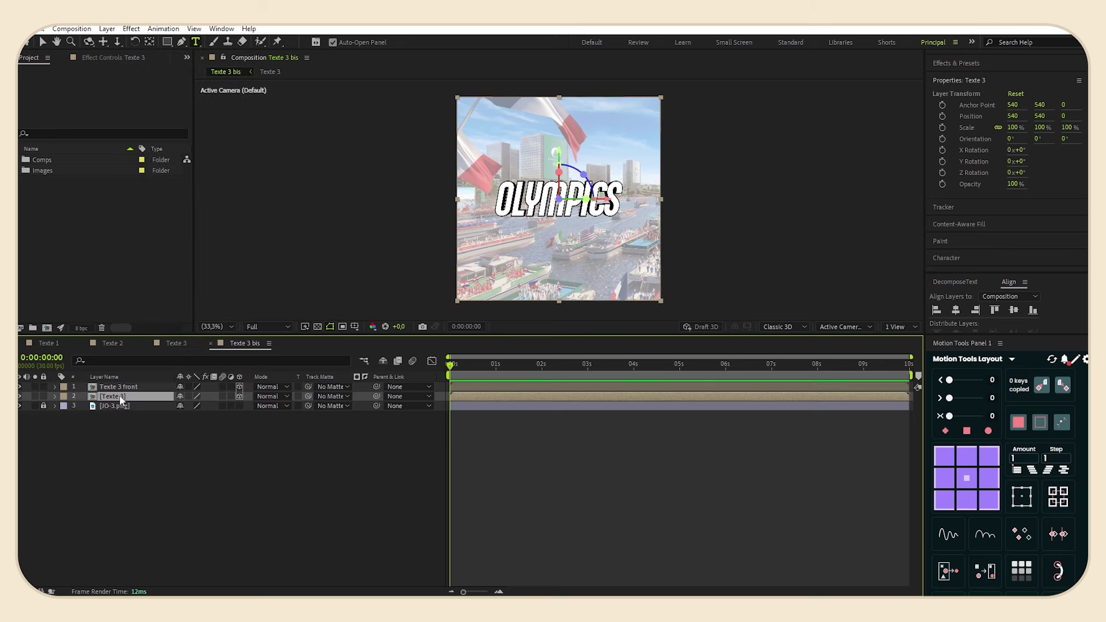
Rename the lower Texte 3 layer "Texte 3 stroke".
right_click(122, 398)
click(151, 362)
click(136, 396)
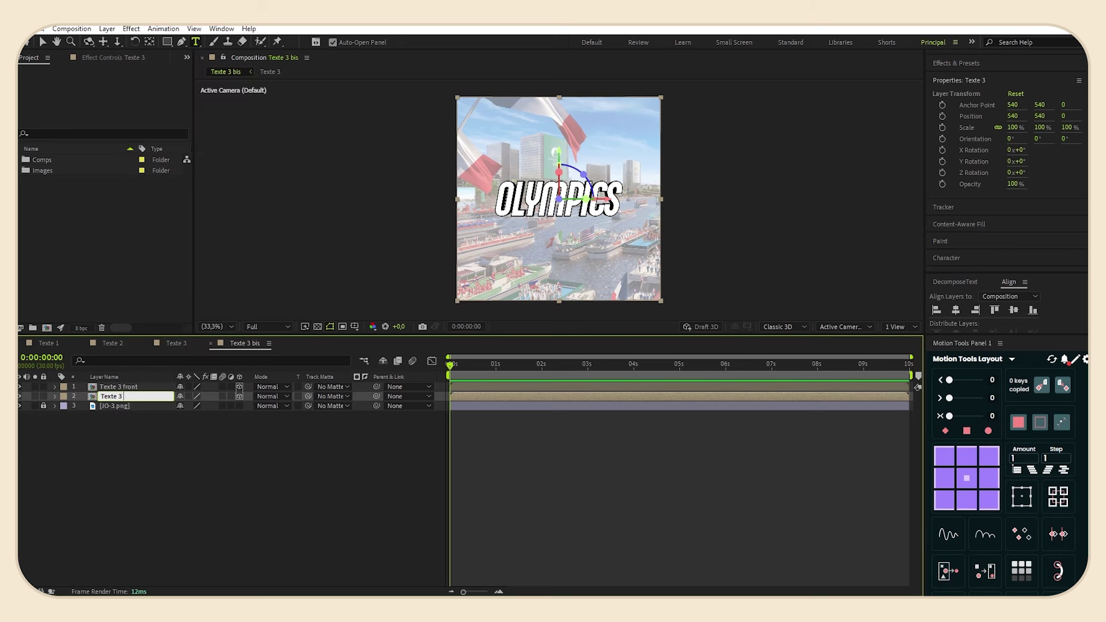
text(stroke)
click(78, 425)
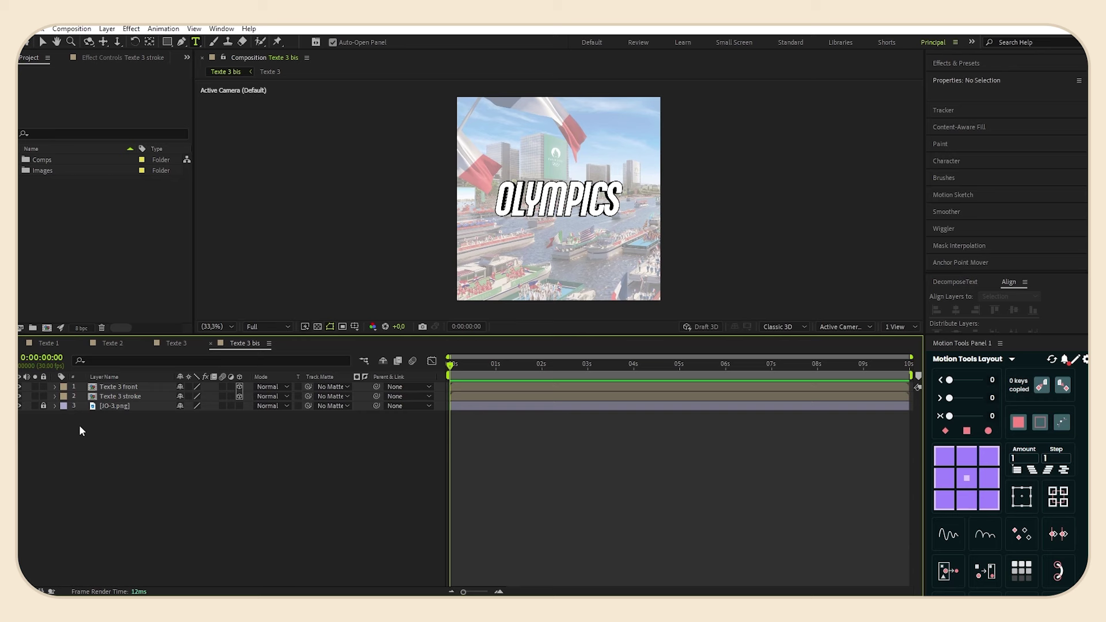
Add a Stroke layer style to Texte 3 stroke and set its size to 35.
right_click(112, 400)
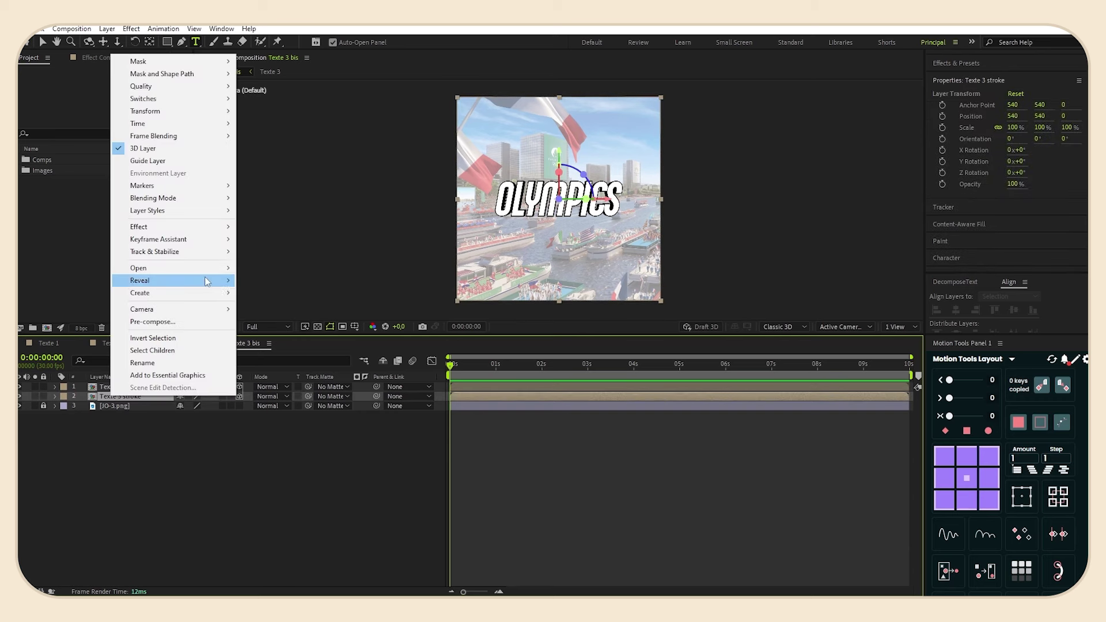
mouse_move(209, 217)
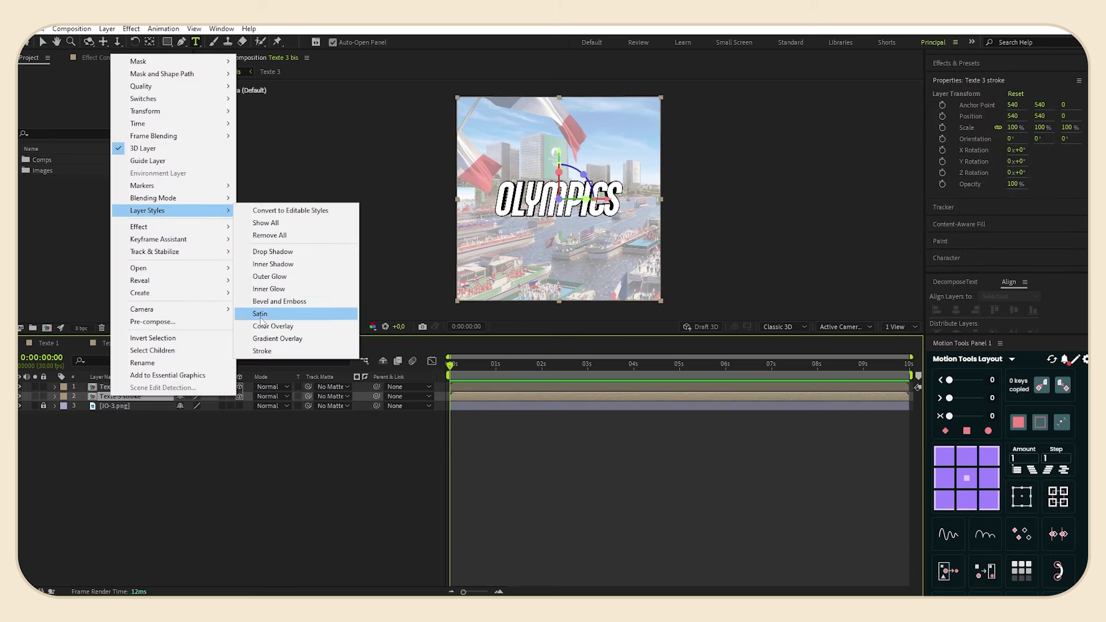
click(265, 352)
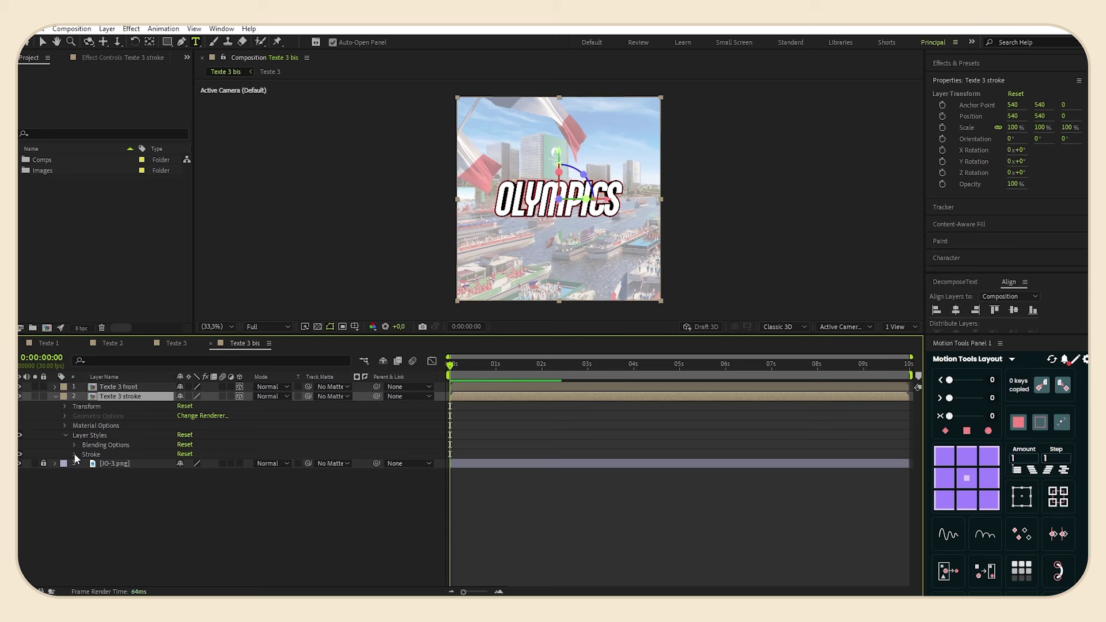
click(75, 455)
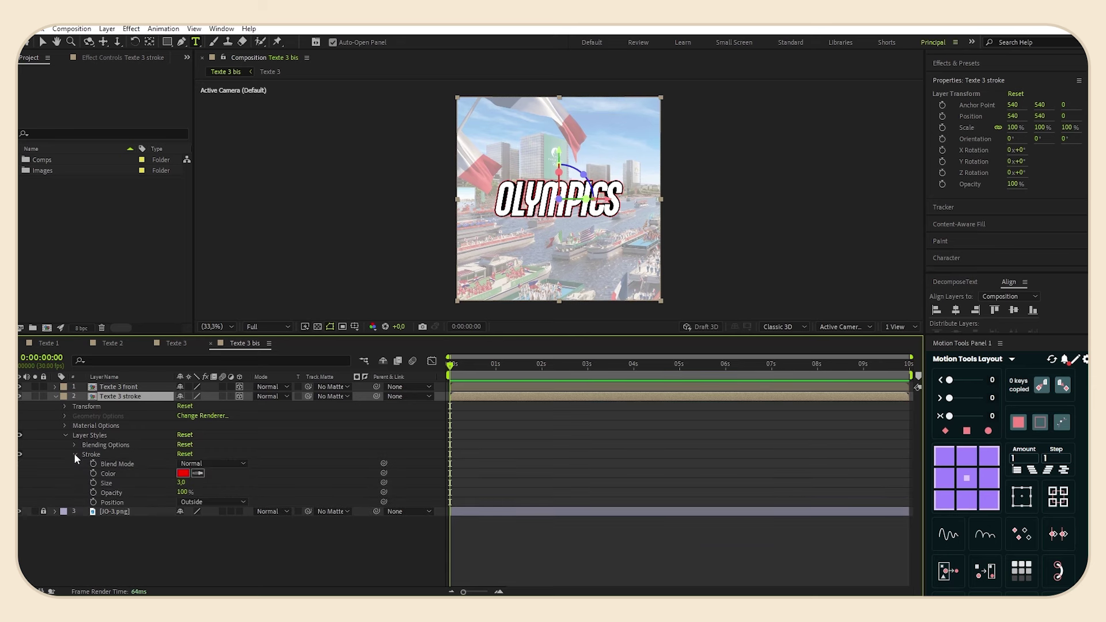
click(181, 483)
text(35)
key(Return)
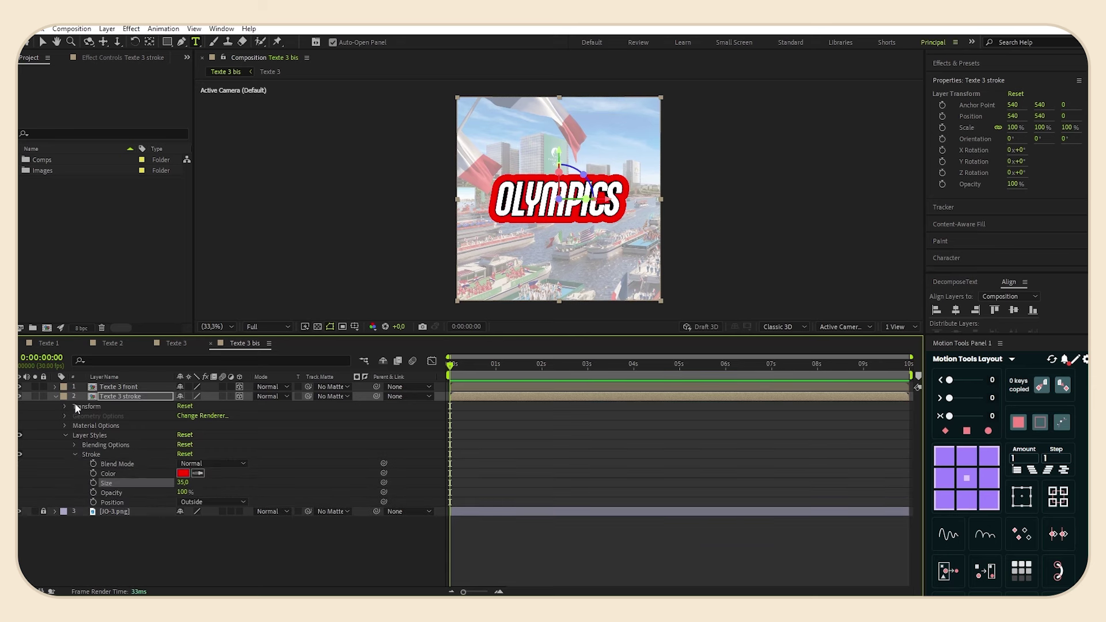
Rotate Texte 3 stroke to -10° in X, -20° in Y and -2° in Z.
click(128, 397)
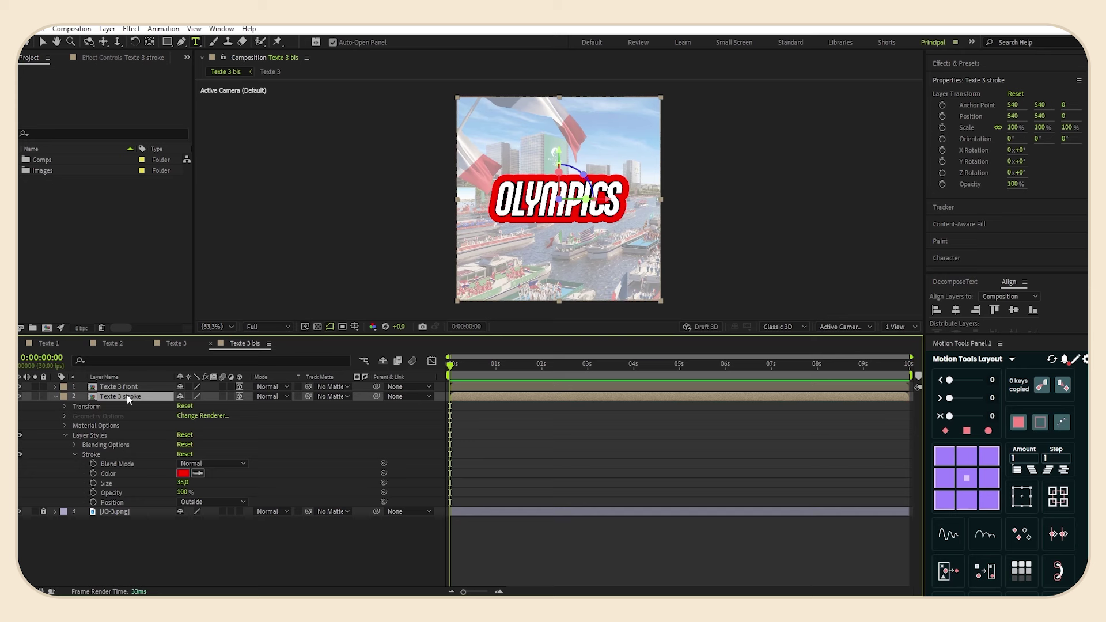
key(r)
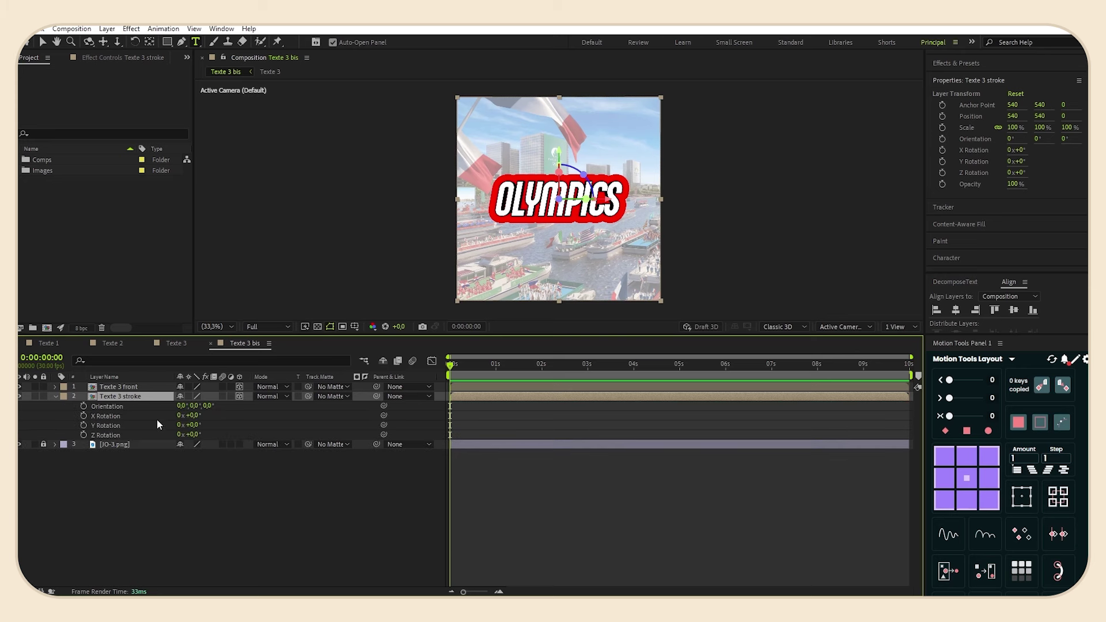
click(194, 416)
text(-10)
key(Return)
click(191, 425)
text(-)
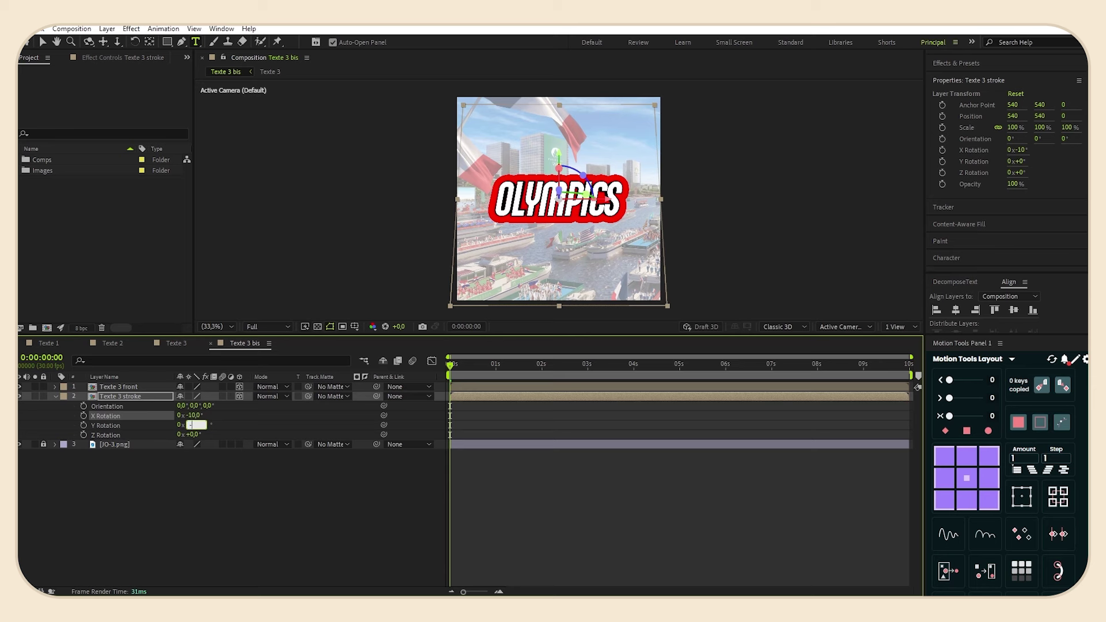
text(20)
key(Tab)
text(-2)
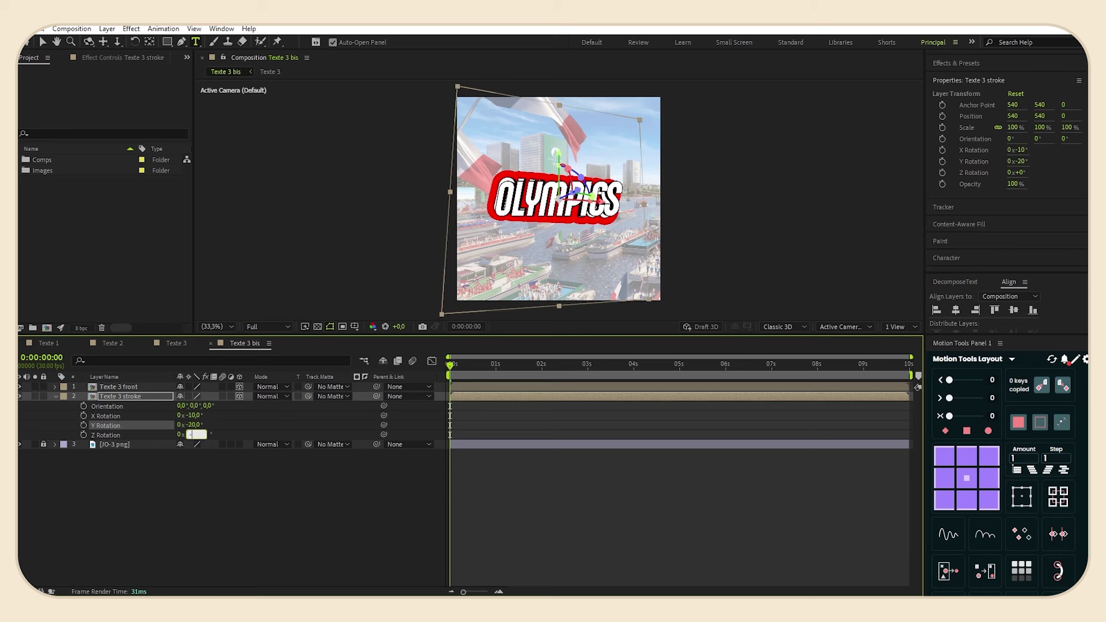
key(Return)
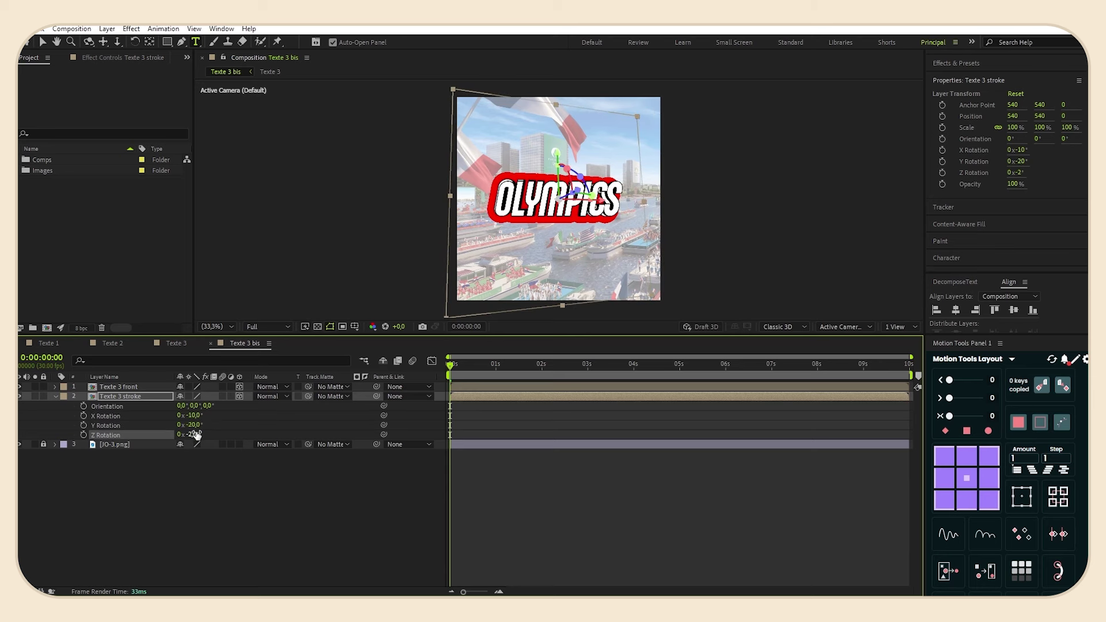
Match Texte 3 front's rotation to the stroke layer, with X Rotation at -10°, and collapse both layers.
click(139, 388)
key(r)
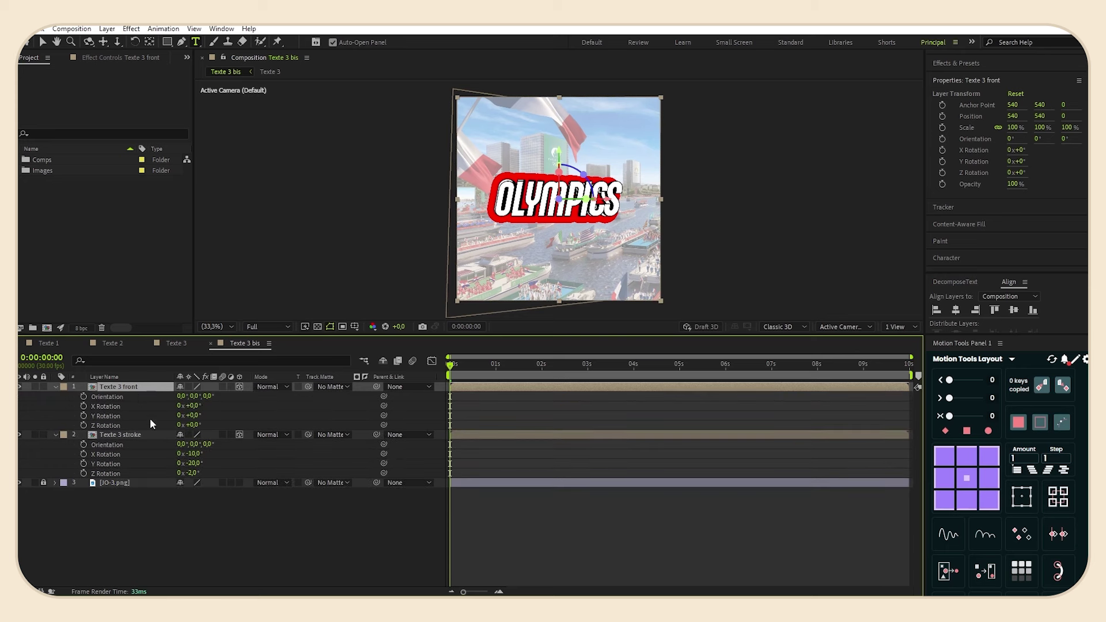
click(193, 406)
text(-10)
click(199, 400)
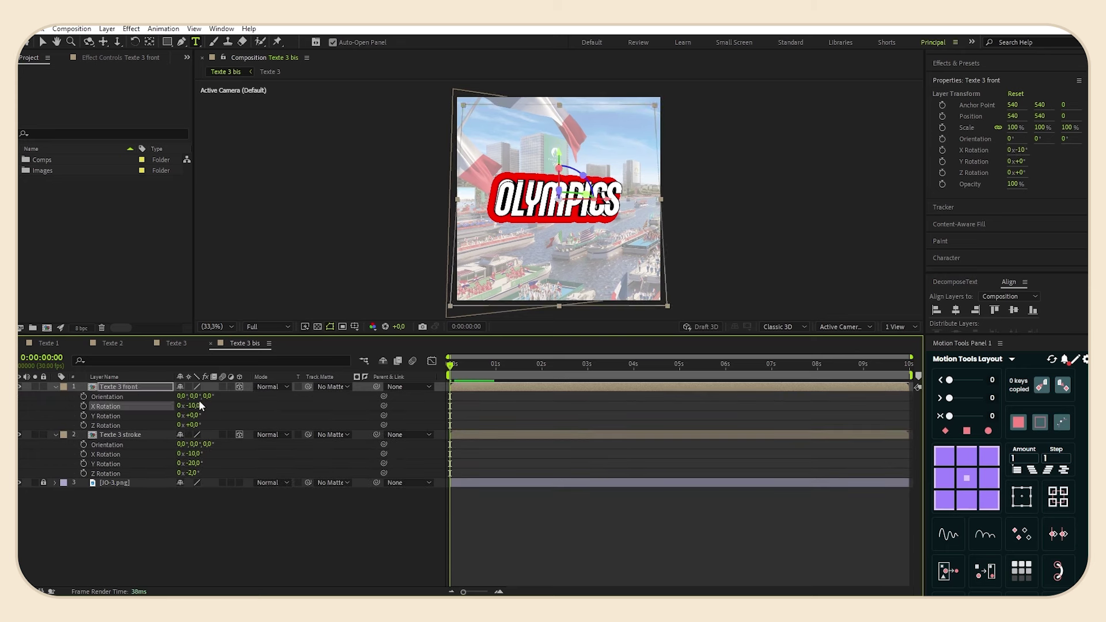
click(54, 387)
click(56, 397)
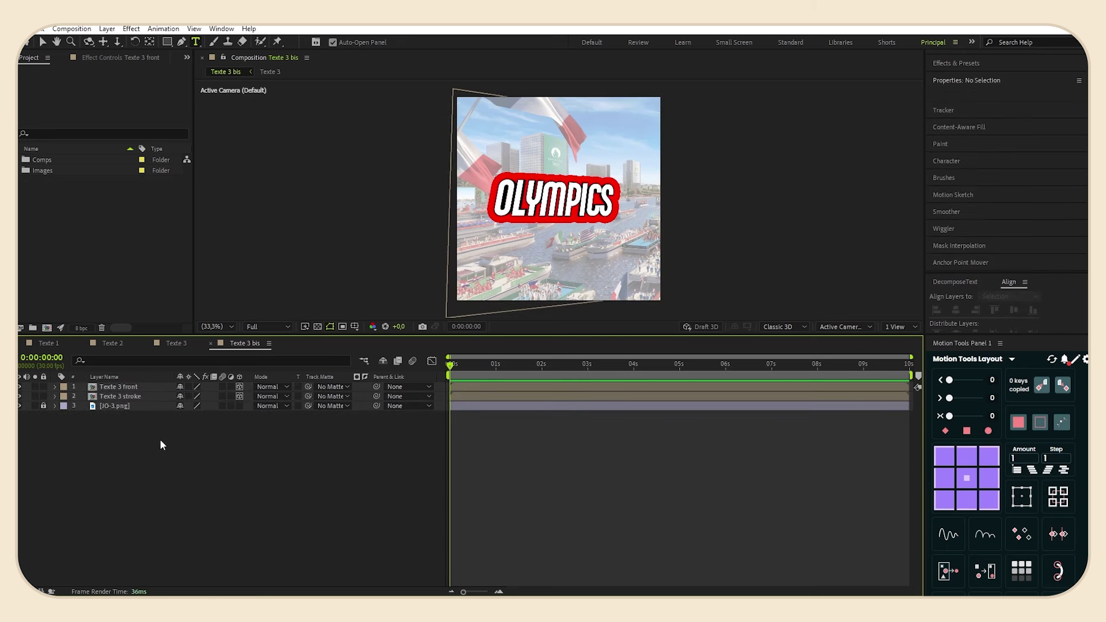
Draw a narrow vertical rectangle on a new shape layer across the O of the OLYMPICS title.
click(167, 41)
scroll(512, 165, up, 2)
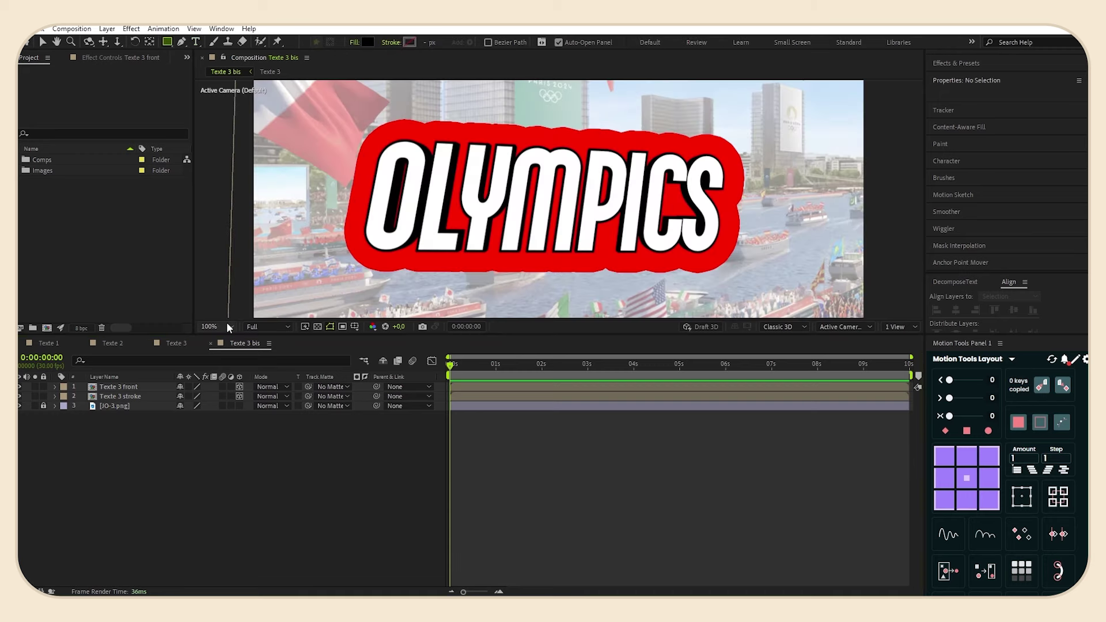
click(216, 326)
click(237, 403)
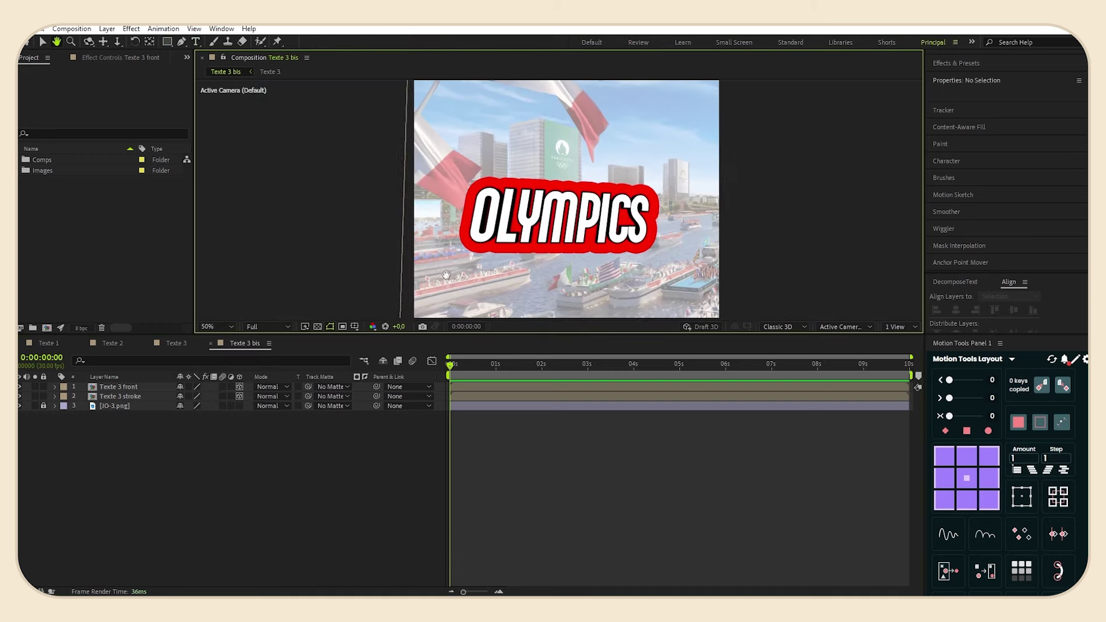
drag(472, 146, 485, 292)
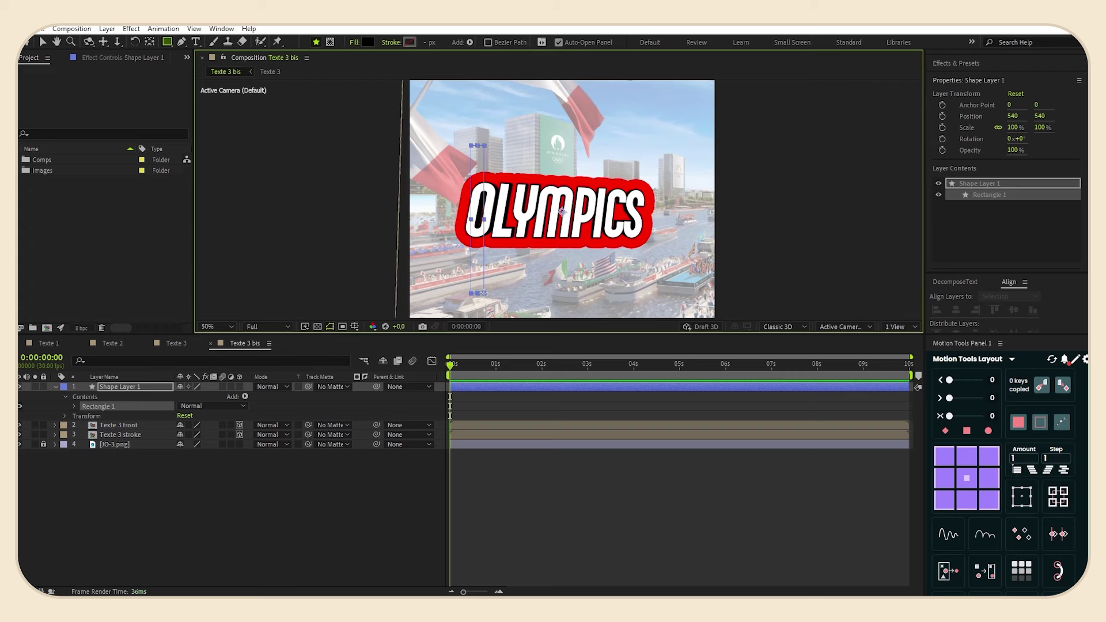
Change the narrow rectangle's fill to the copied blue colour.
click(366, 41)
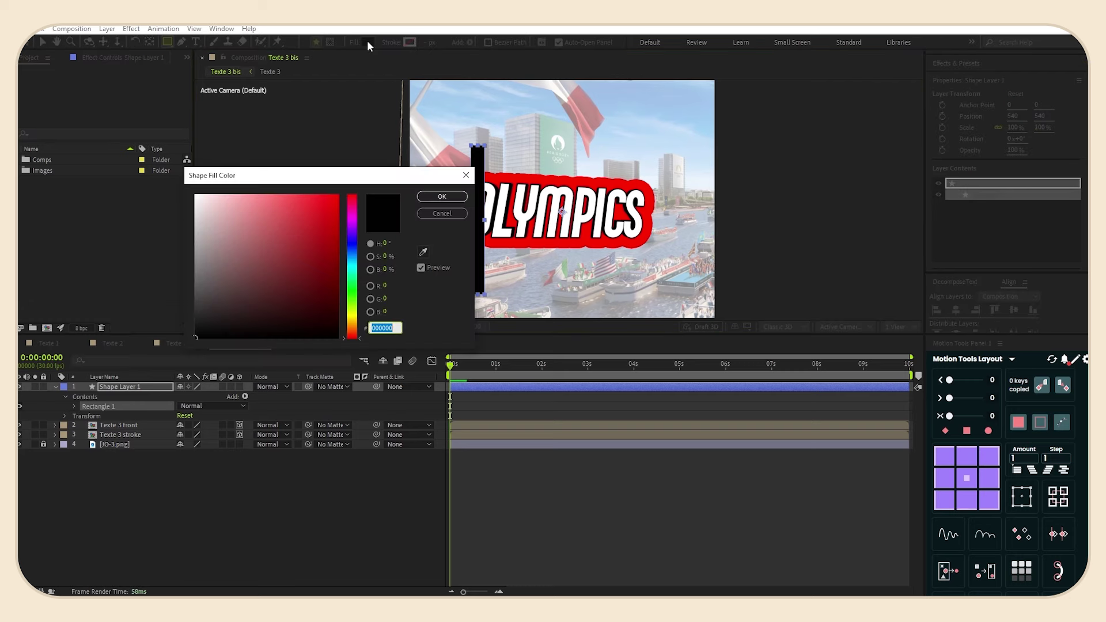
key(ctrl+v)
click(441, 197)
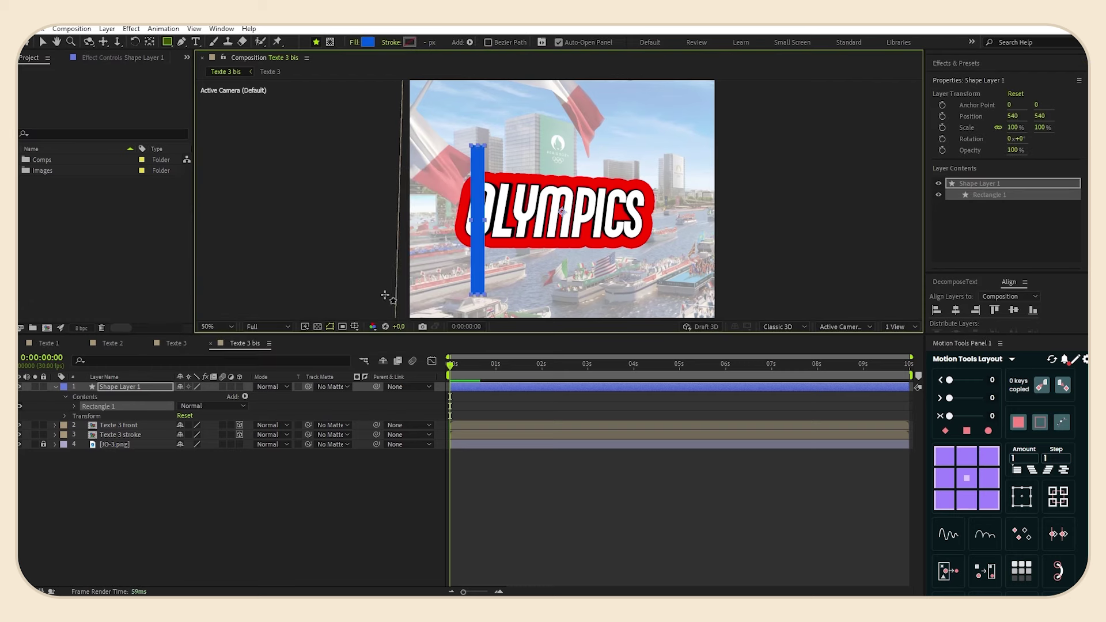
Rename the rectangle's shape layer as Bande 1.
right_click(127, 389)
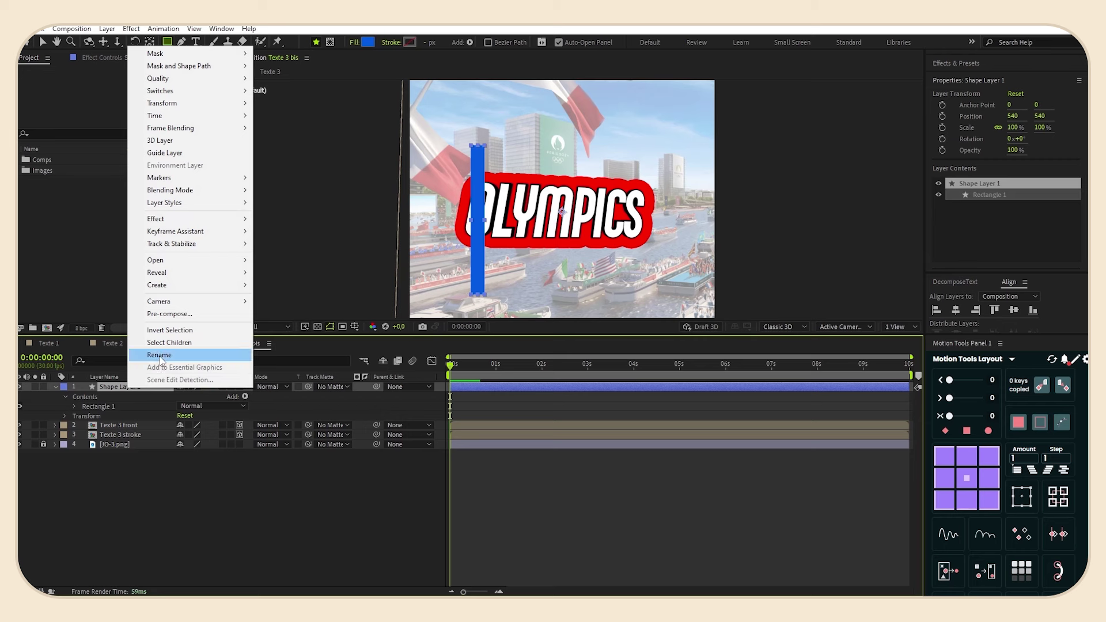
click(148, 383)
key(BackSpace)
text(Band)
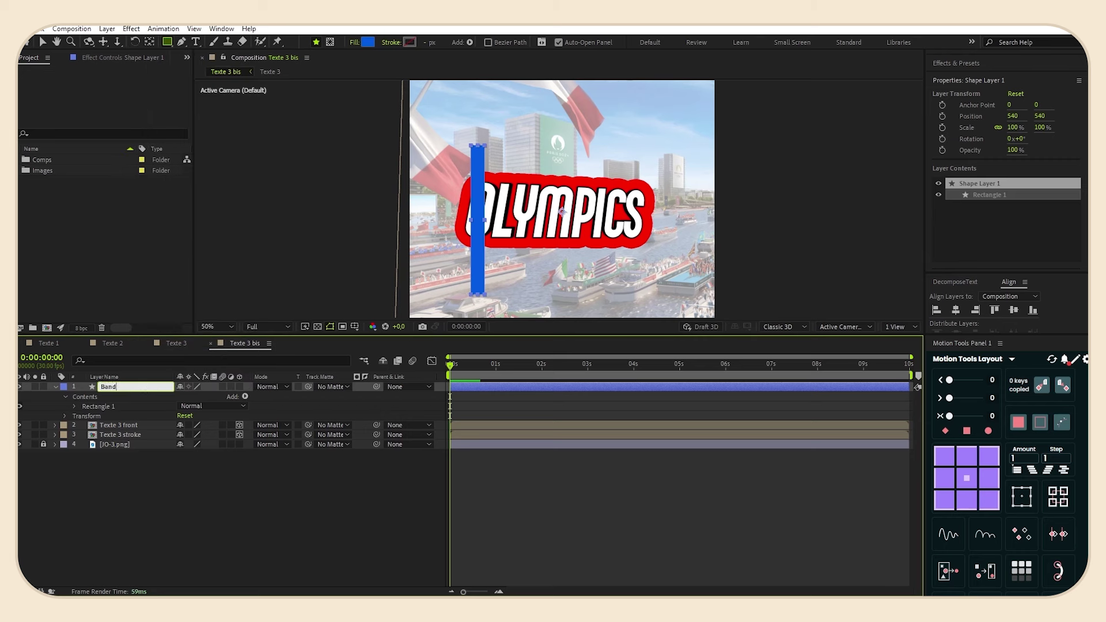
text(e 1)
key(Return)
Set Bande 1's rotation to 10° and collapse the layer's properties.
key(r)
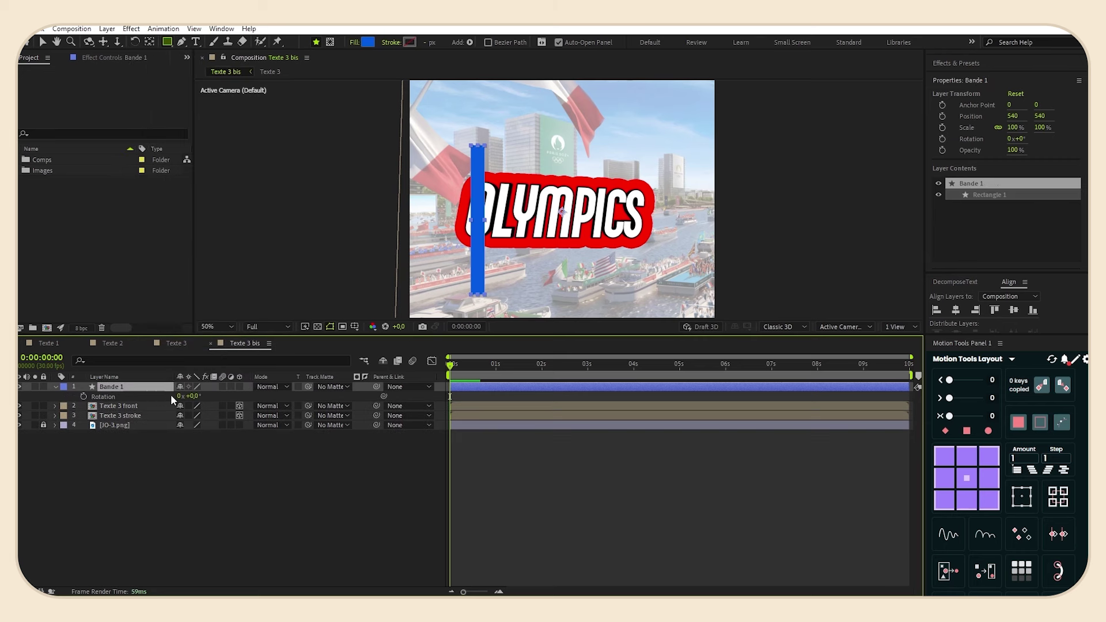
click(196, 395)
text(10)
key(Return)
click(54, 386)
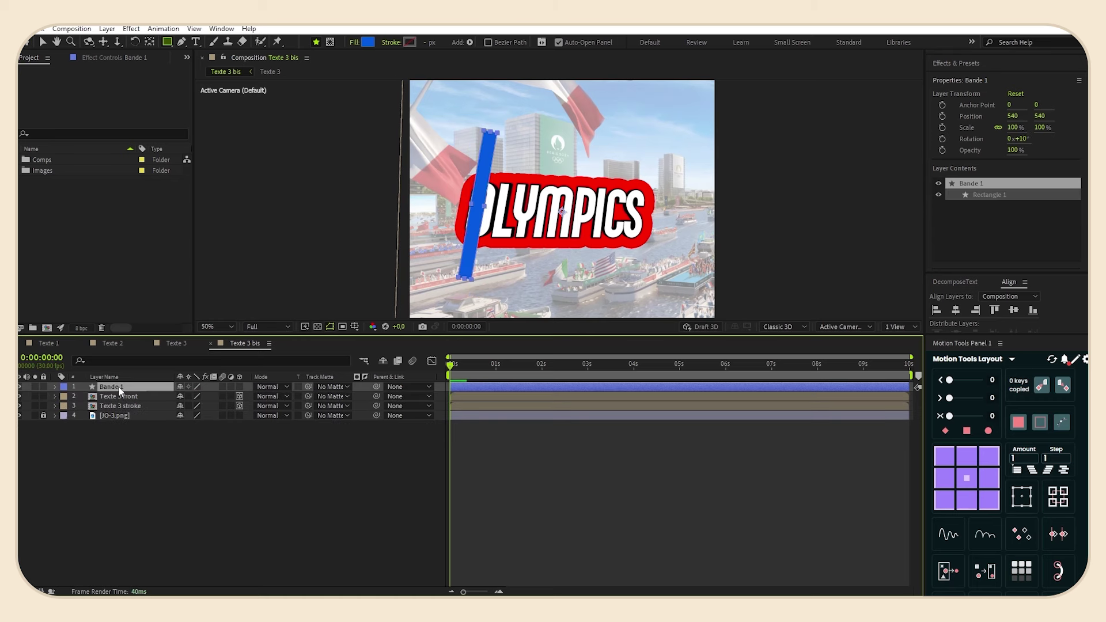
Duplicate the Bande 1 layer and fill the copy with white (FFFFFF).
key(ctrl+d)
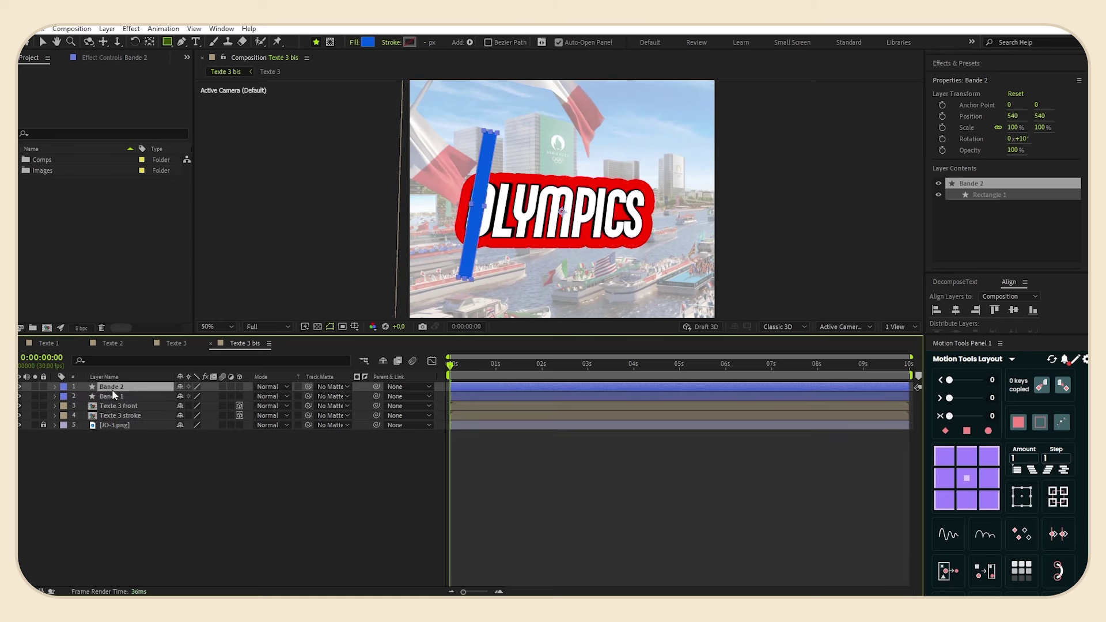
click(367, 42)
click(196, 196)
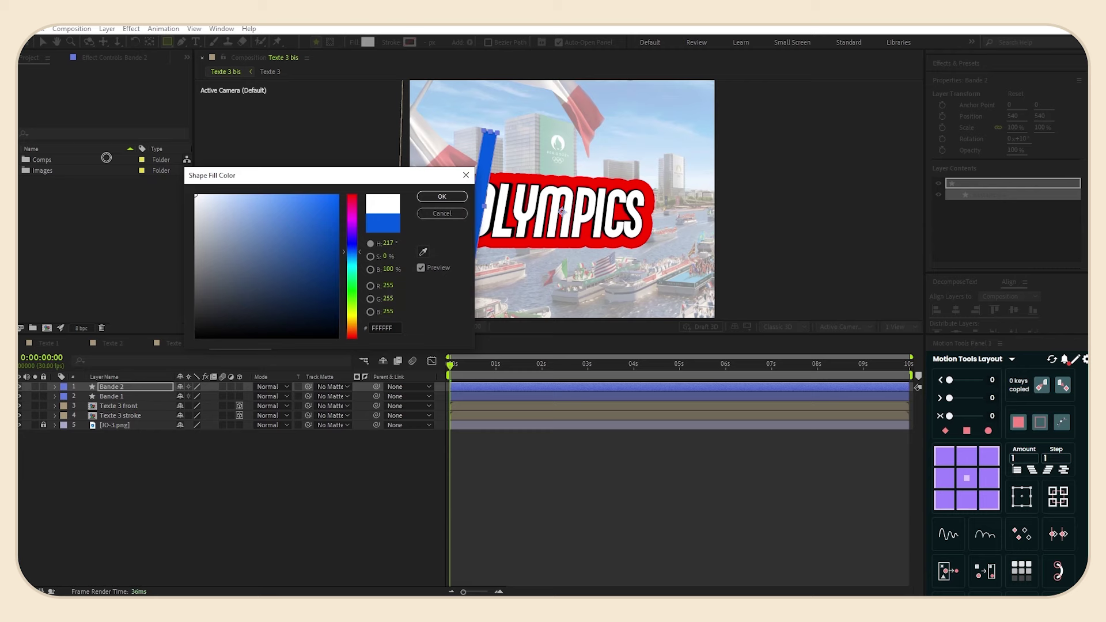
click(441, 197)
Offset the white Bande 2 stripe beside the blue one, at an X position of 588.
key(p)
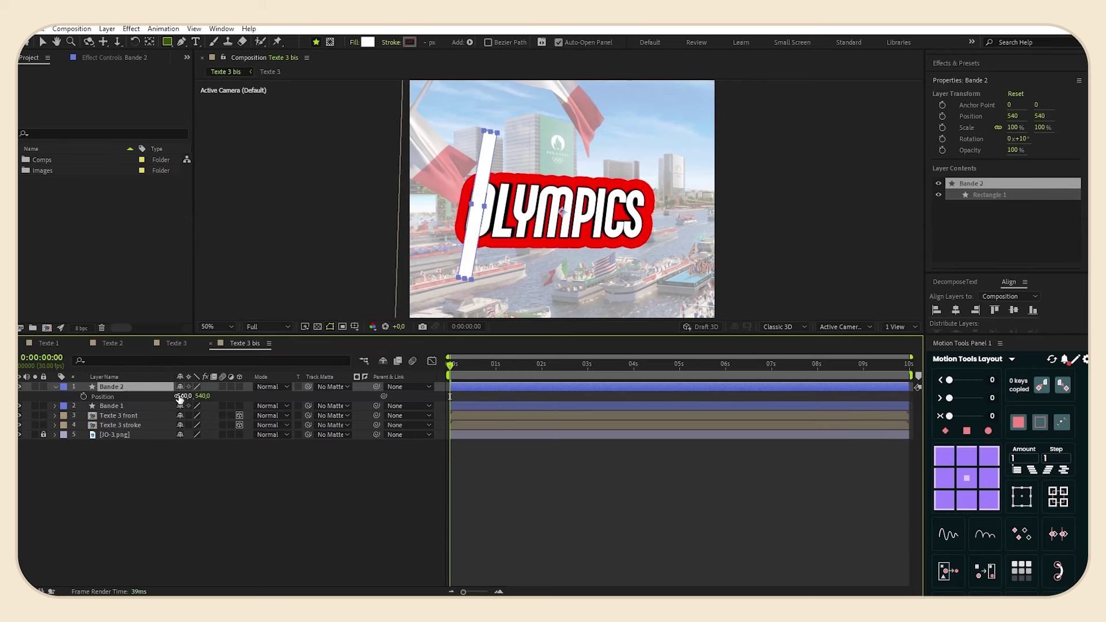
drag(179, 397, 136, 390)
key(.)
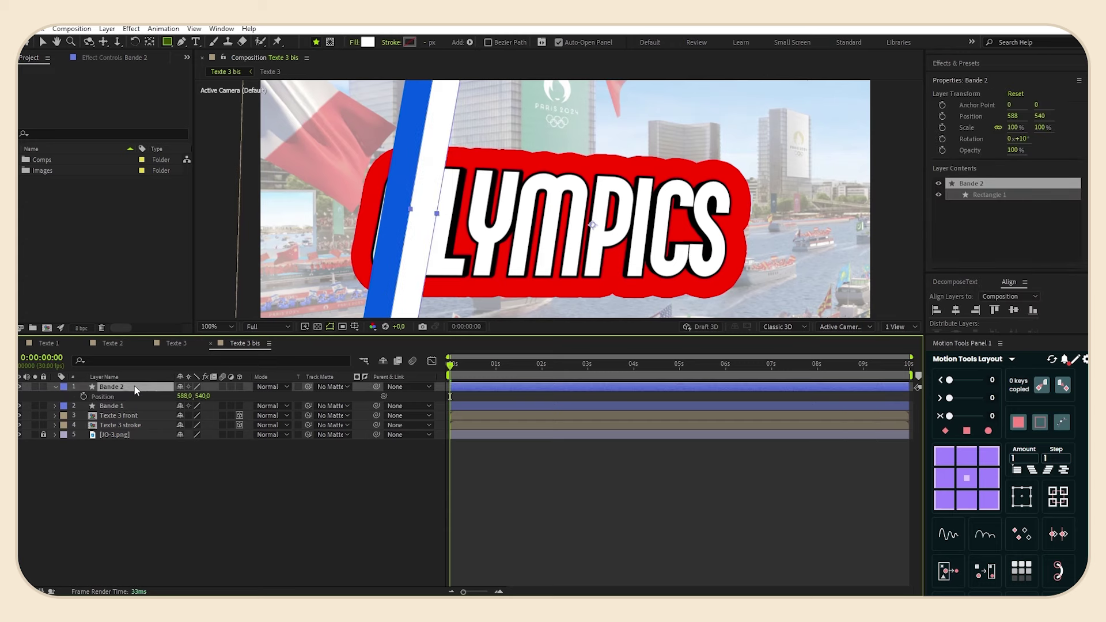
Duplicate the Bande 2 layer and fill the copy with the copied red colour.
key(ctrl+d)
click(368, 41)
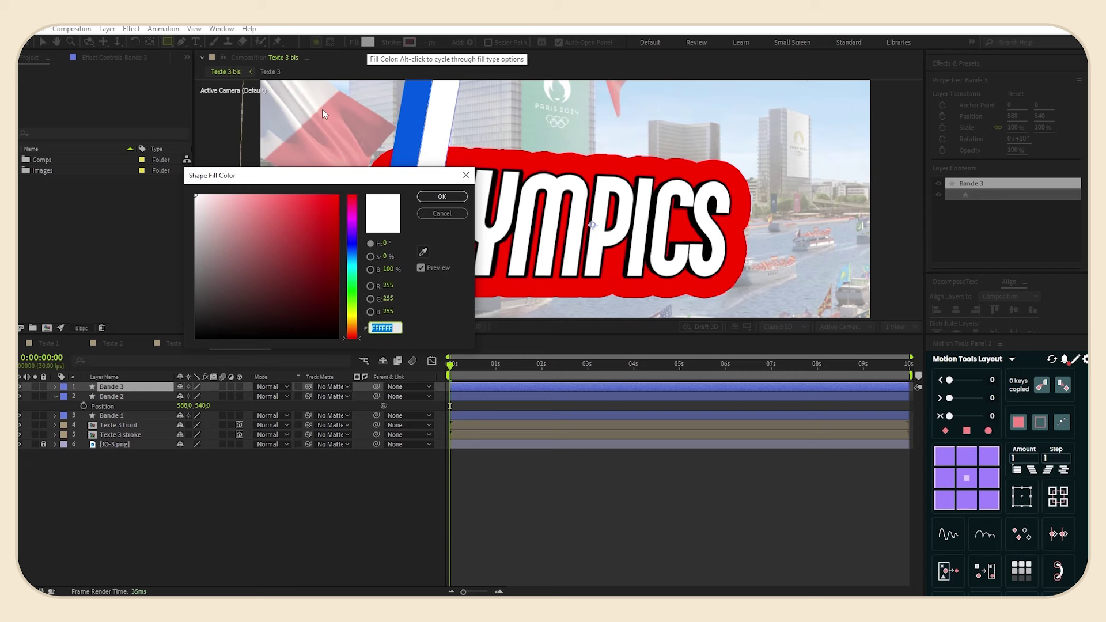
key(ctrl+v)
key(Return)
Offset the red Bande 3 stripe to an X position of 634 and collapse both expanded stripe layers.
click(142, 386)
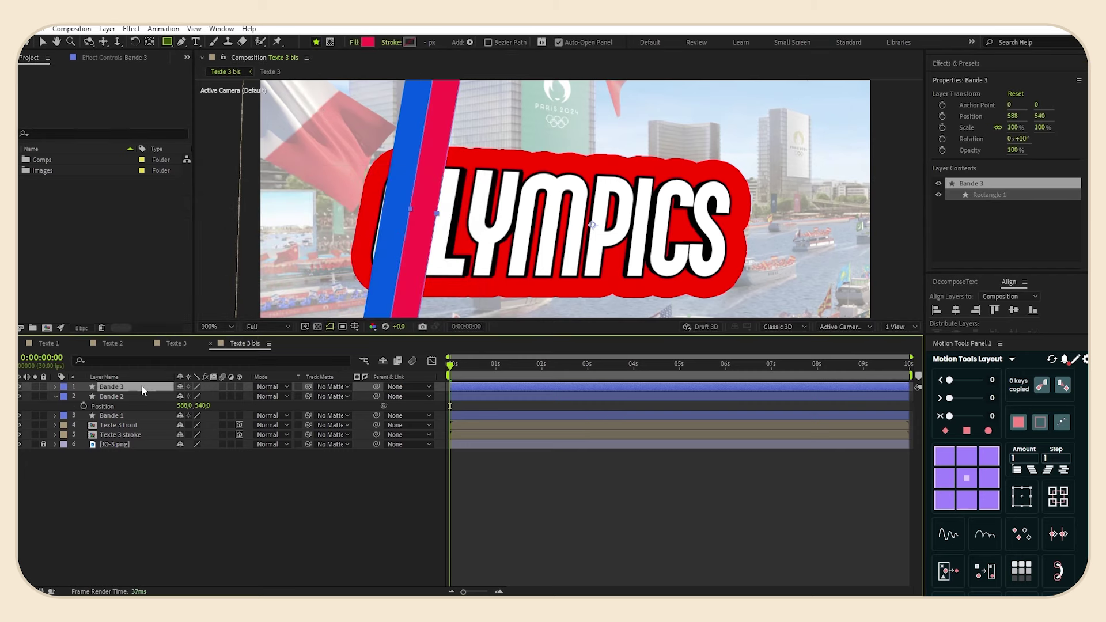
key(p)
drag(184, 396, 210, 397)
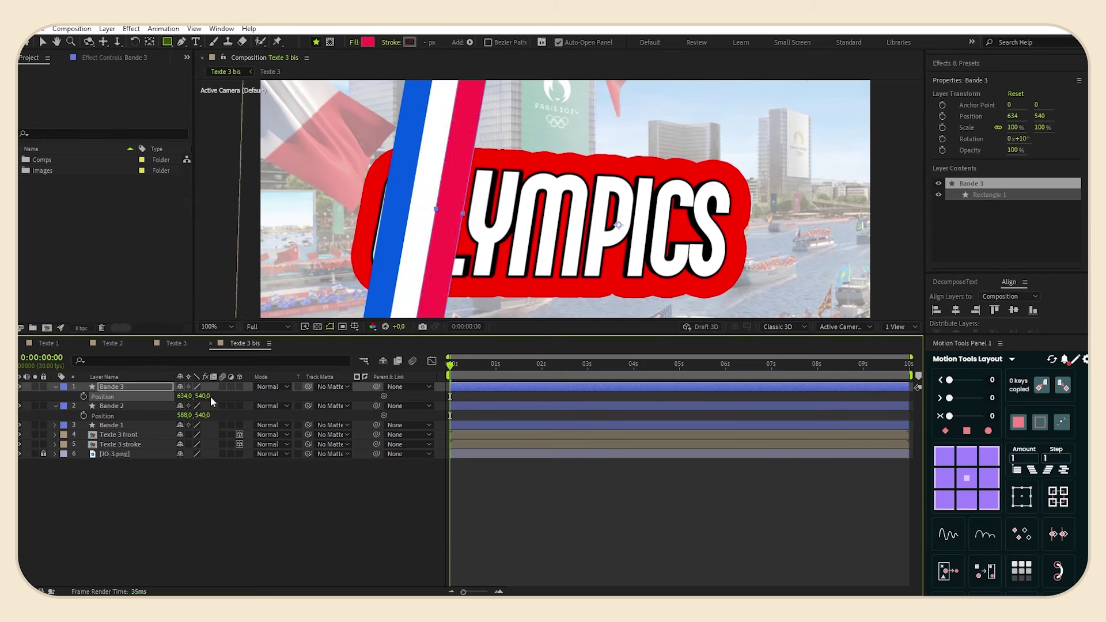
click(55, 406)
click(56, 386)
key(comma)
Duplicate the three stripe layers together and shift the copies along X to extend the blue-white-red pattern across the frame.
click(132, 404)
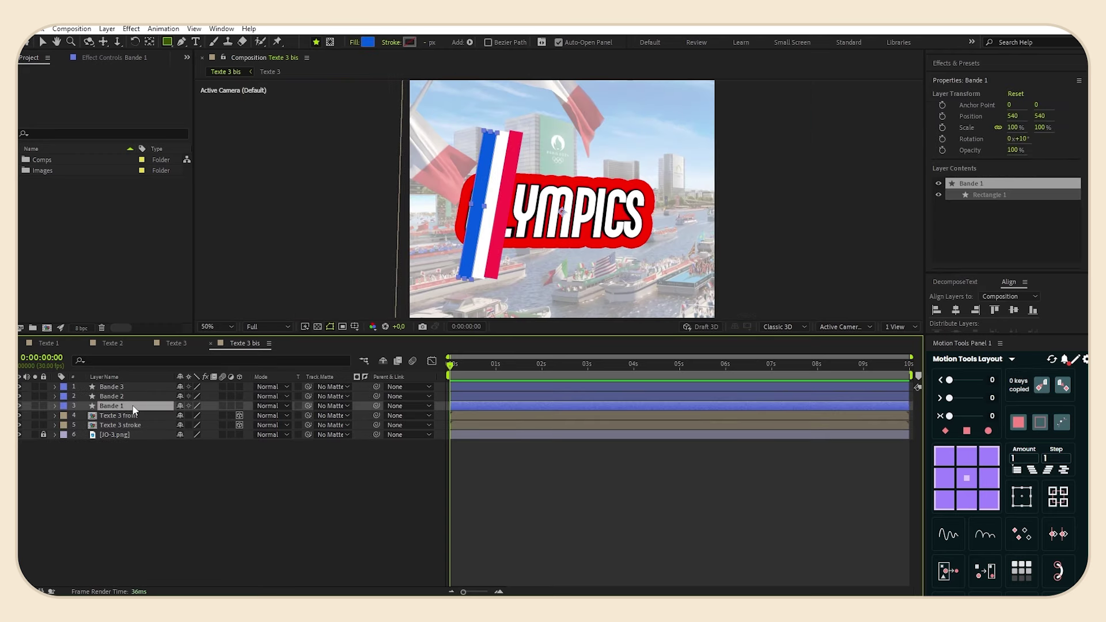
shift+click(136, 386)
key(ctrl+d)
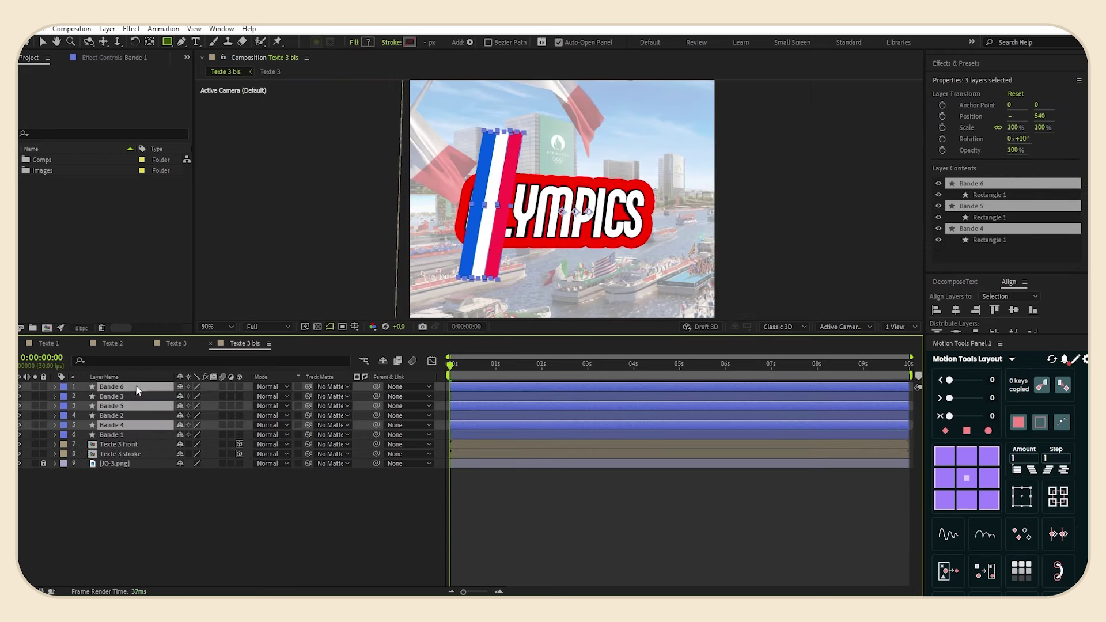
key(p)
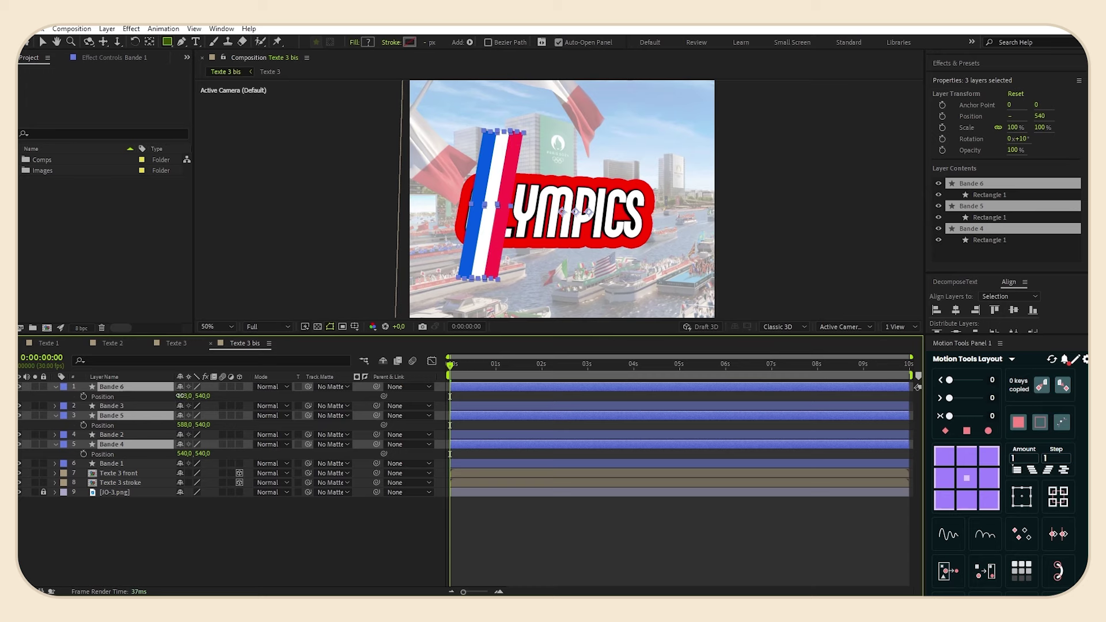
drag(184, 395, 254, 394)
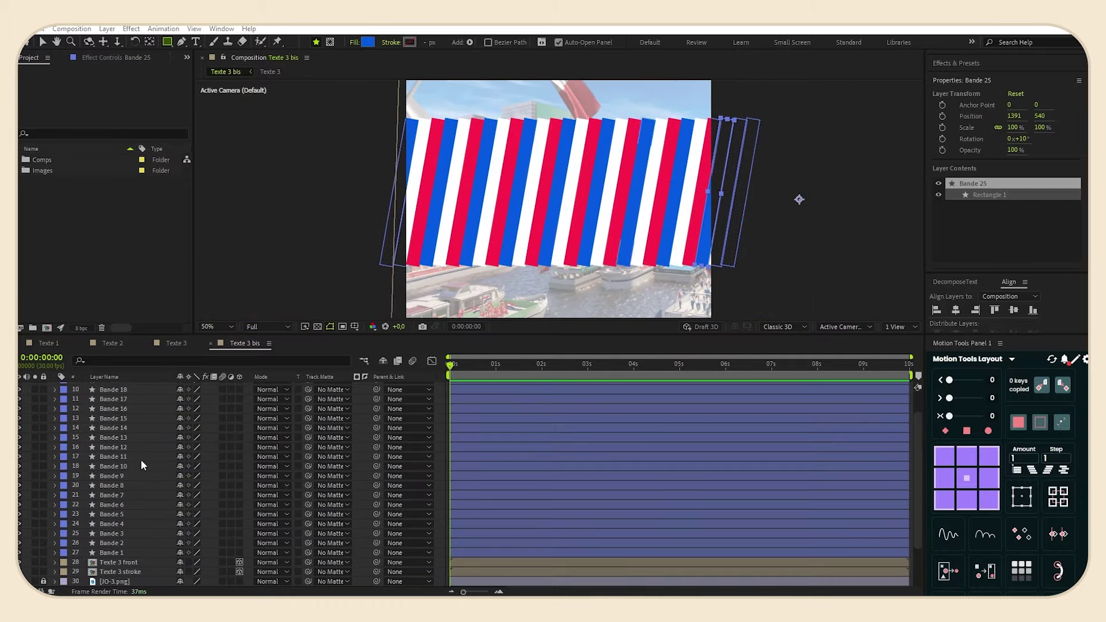
Pre-compose all stripe layers from Bande 1 to Bande 27 into a composition named "Bandes tricolores pre".
click(134, 552)
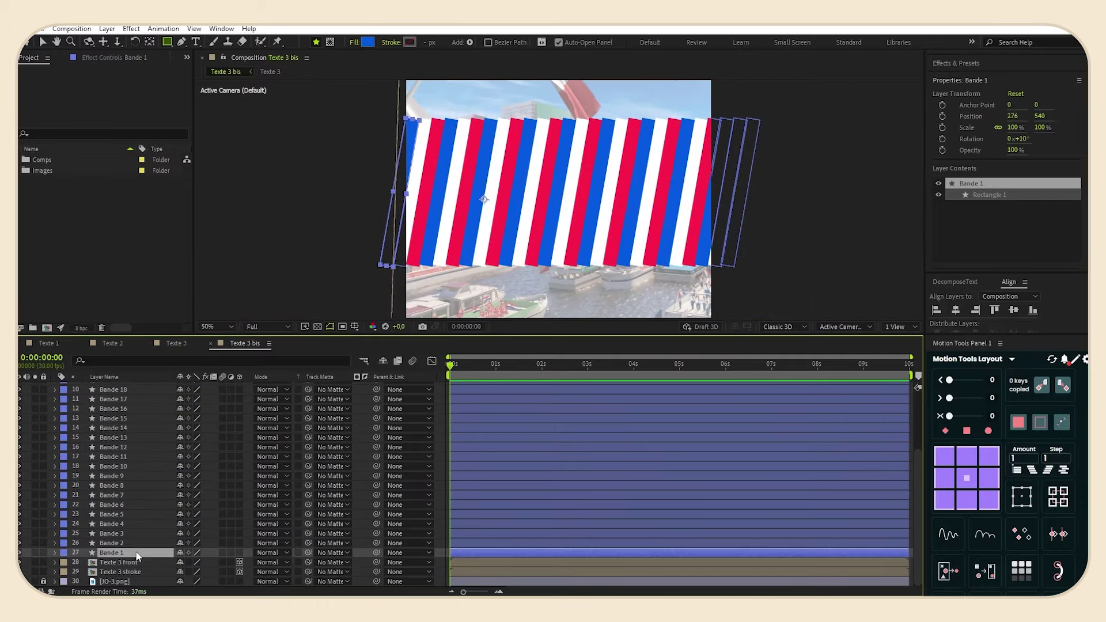
scroll(154, 507, up, 3)
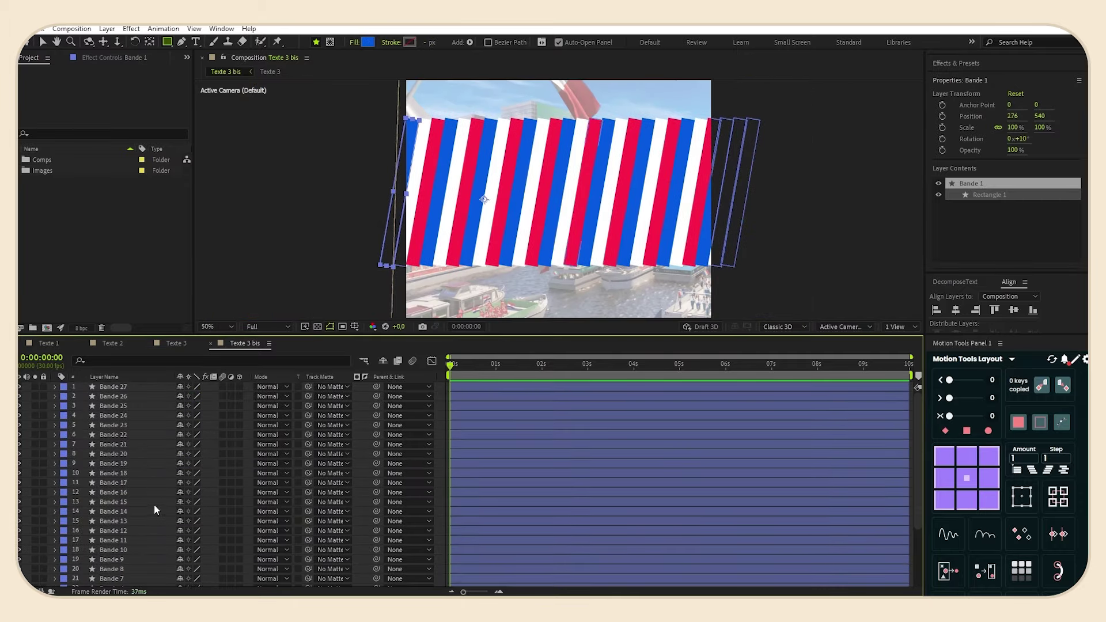
shift+click(143, 386)
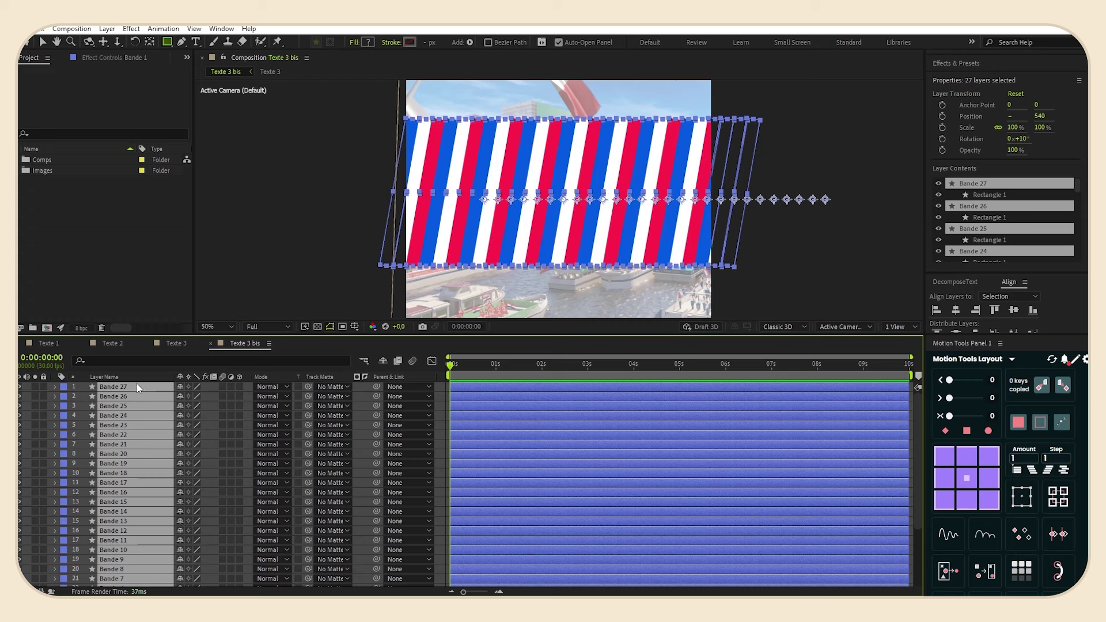
right_click(133, 389)
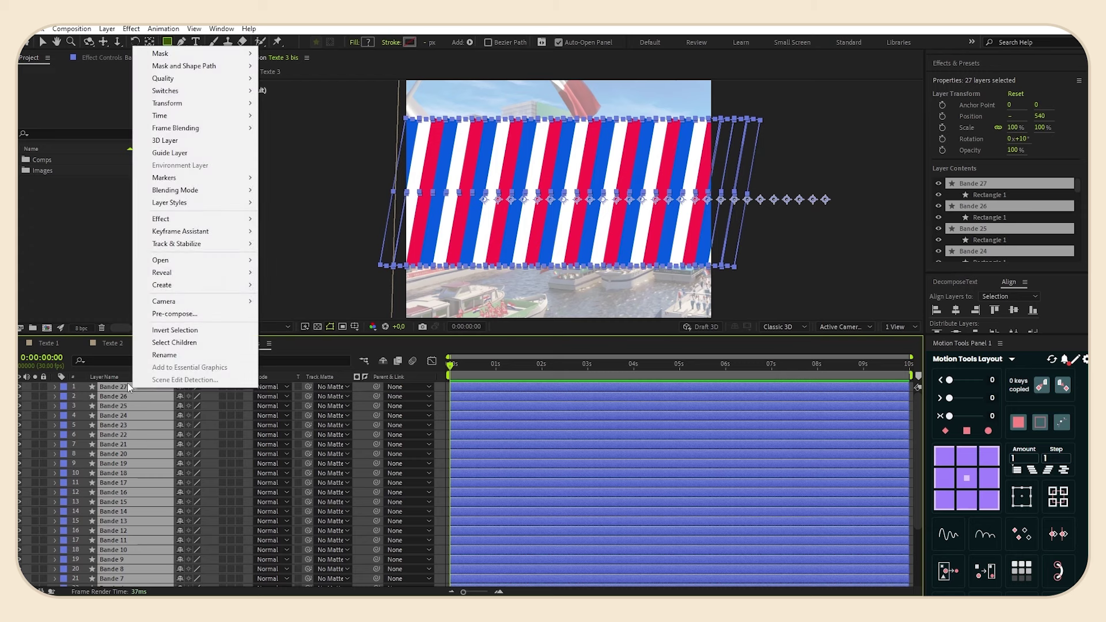
click(185, 317)
key(BackSpace)
text(B)
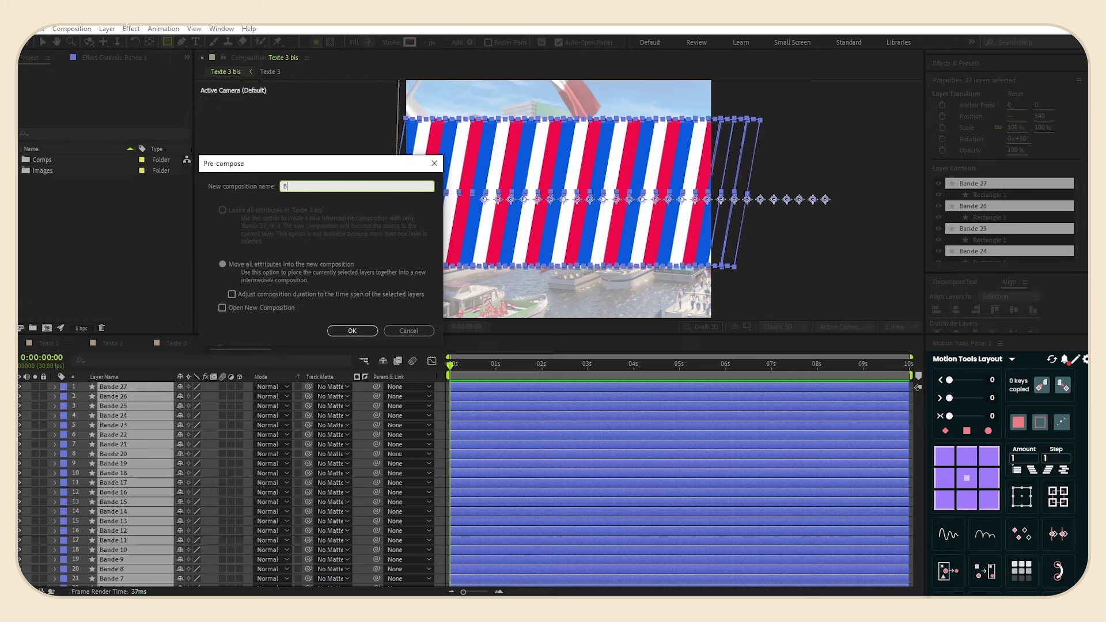
text(andes tricolores pre)
click(353, 331)
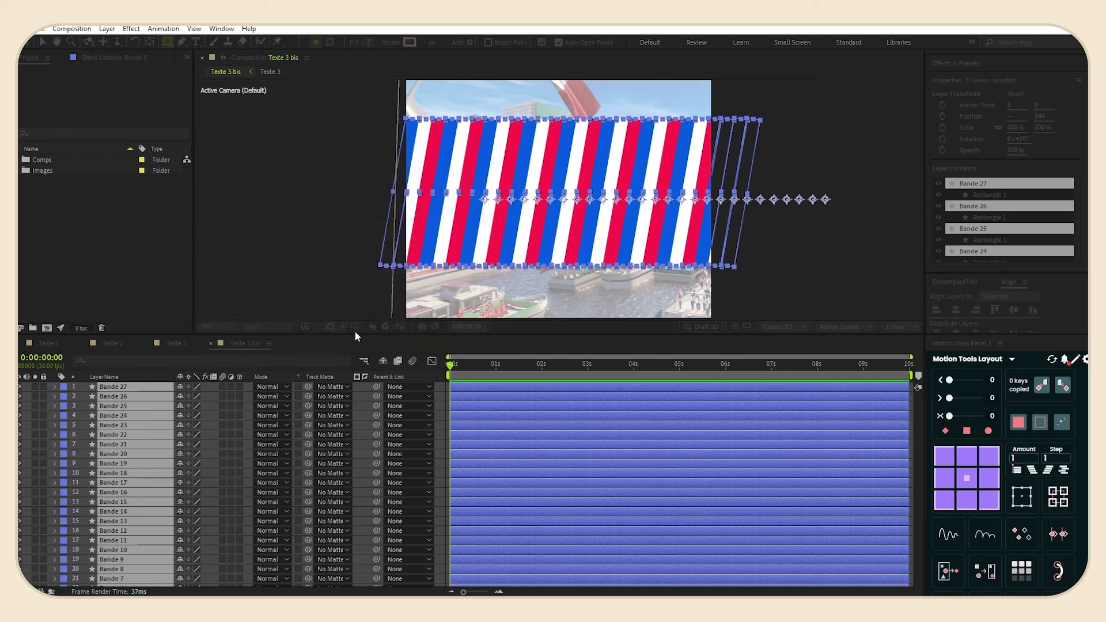
Create a project folder named "Comps pre" and move the Bandes tricolores pre composition into it.
right_click(50, 213)
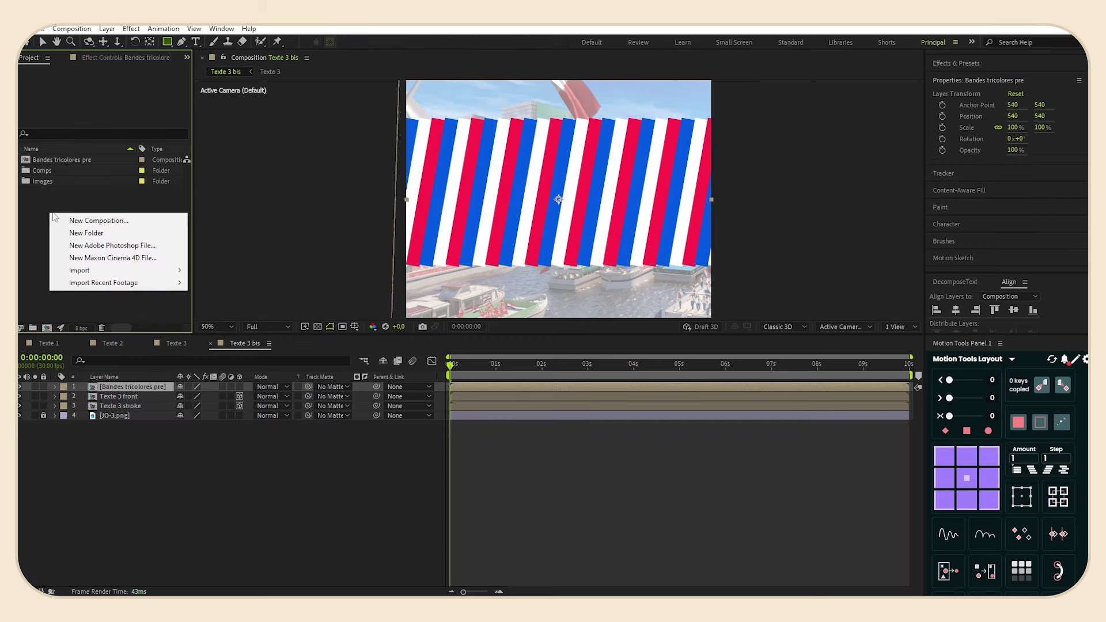
click(87, 233)
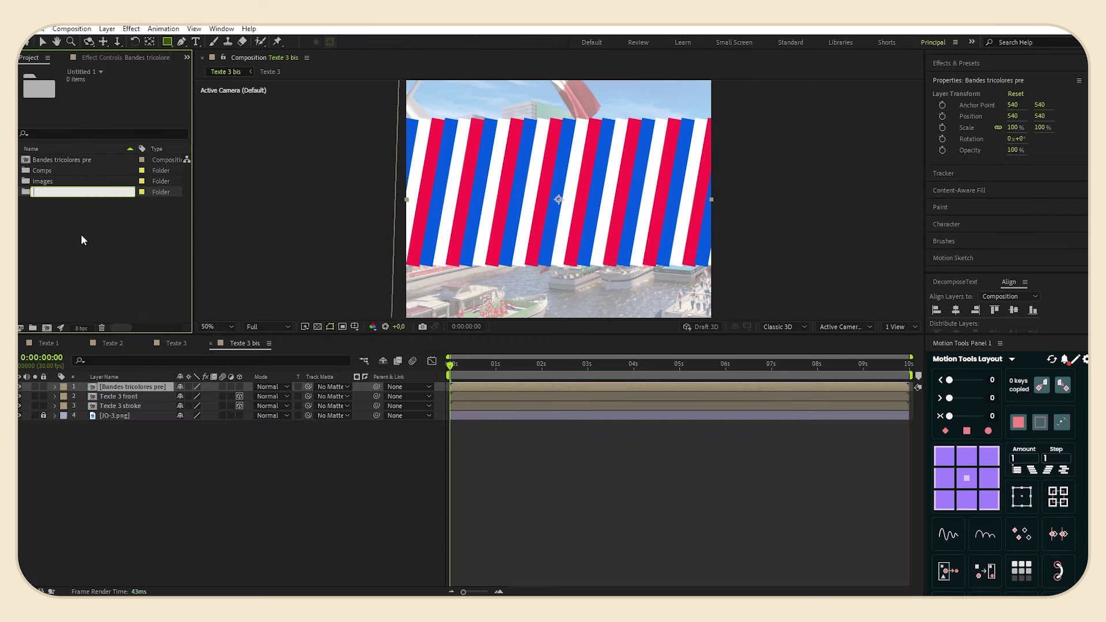
text(Comps pre)
key(Return)
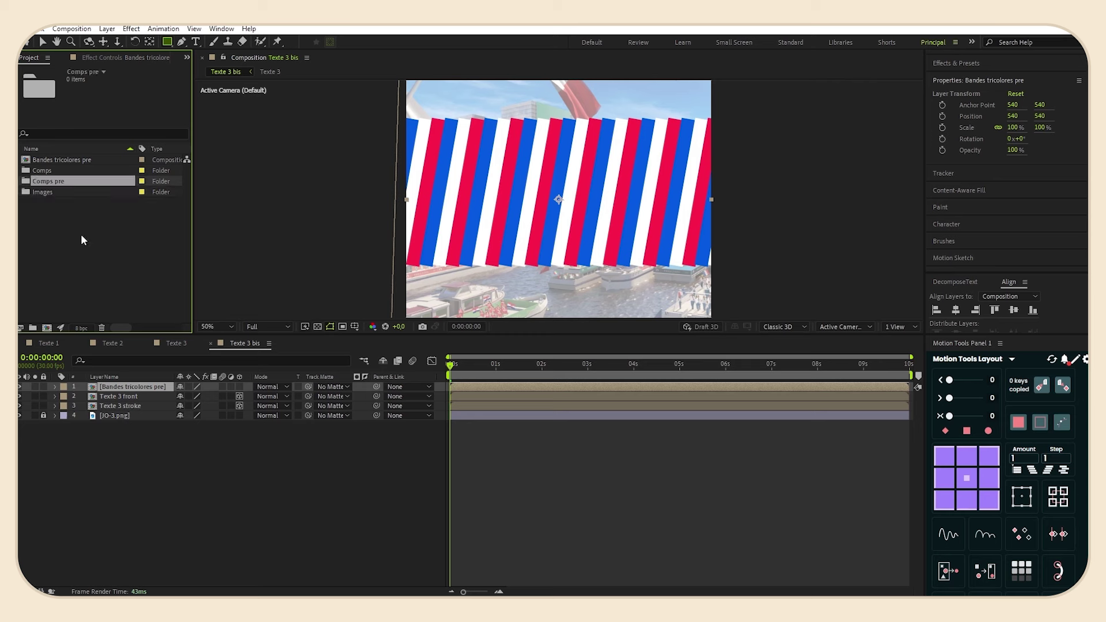
click(80, 234)
drag(64, 160, 69, 186)
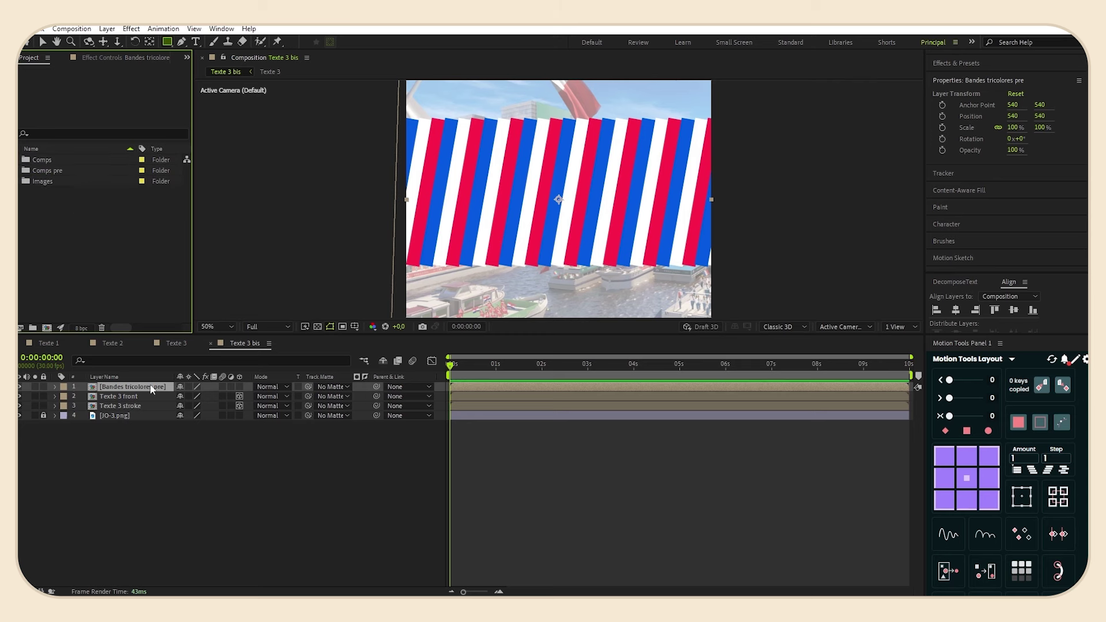
Use Texte 3 stroke as the track matte for Bandes tricolores pre and enable Collapse Transformations on the matte layer.
click(333, 387)
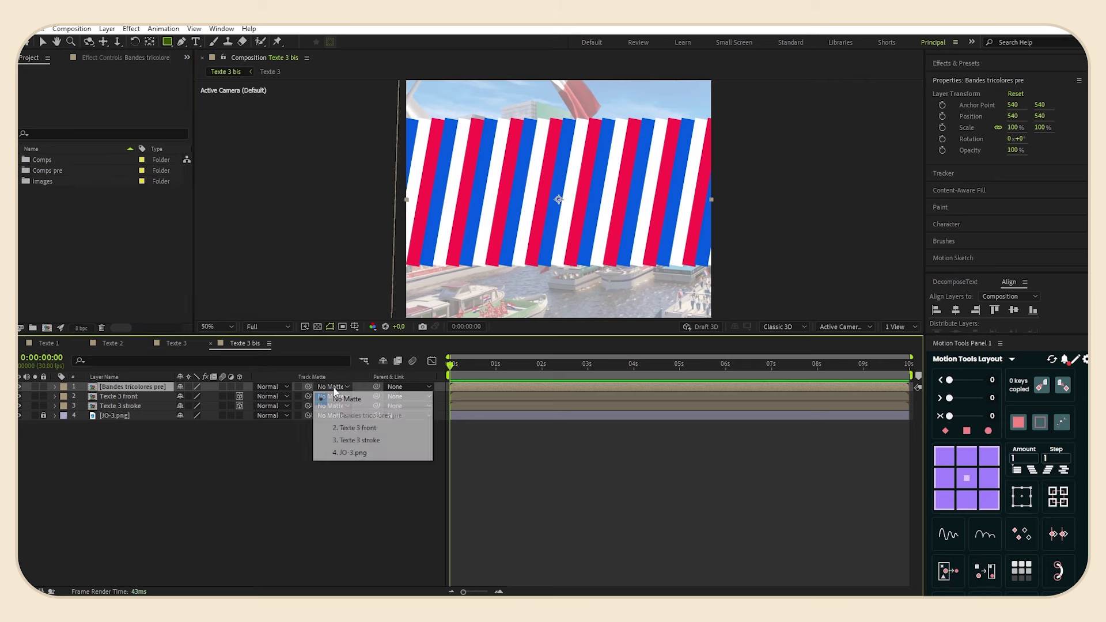
click(353, 441)
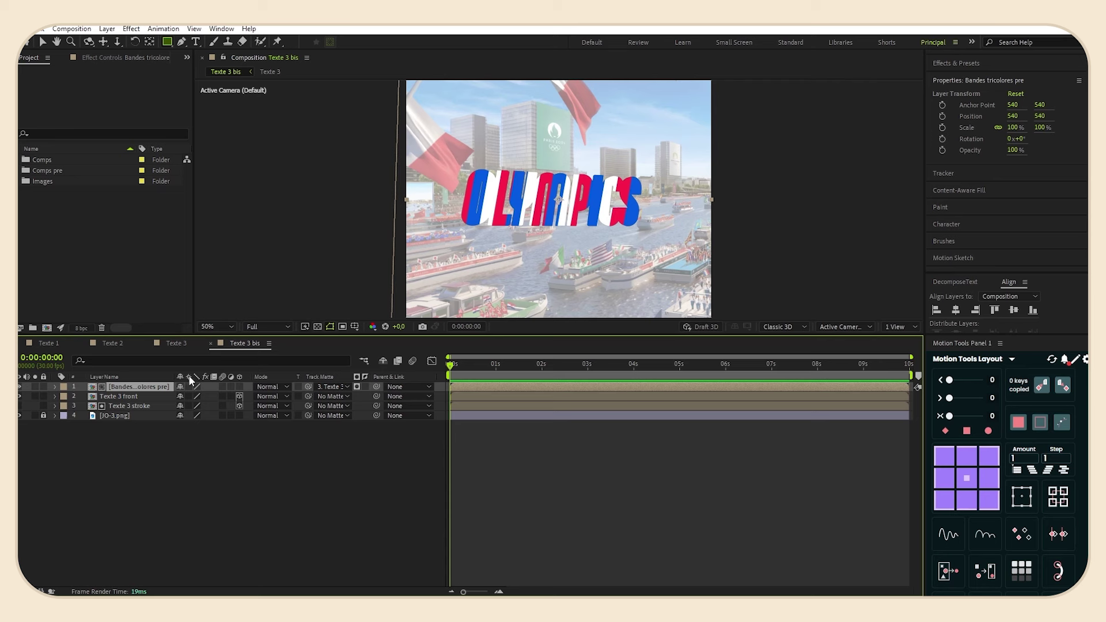
click(189, 406)
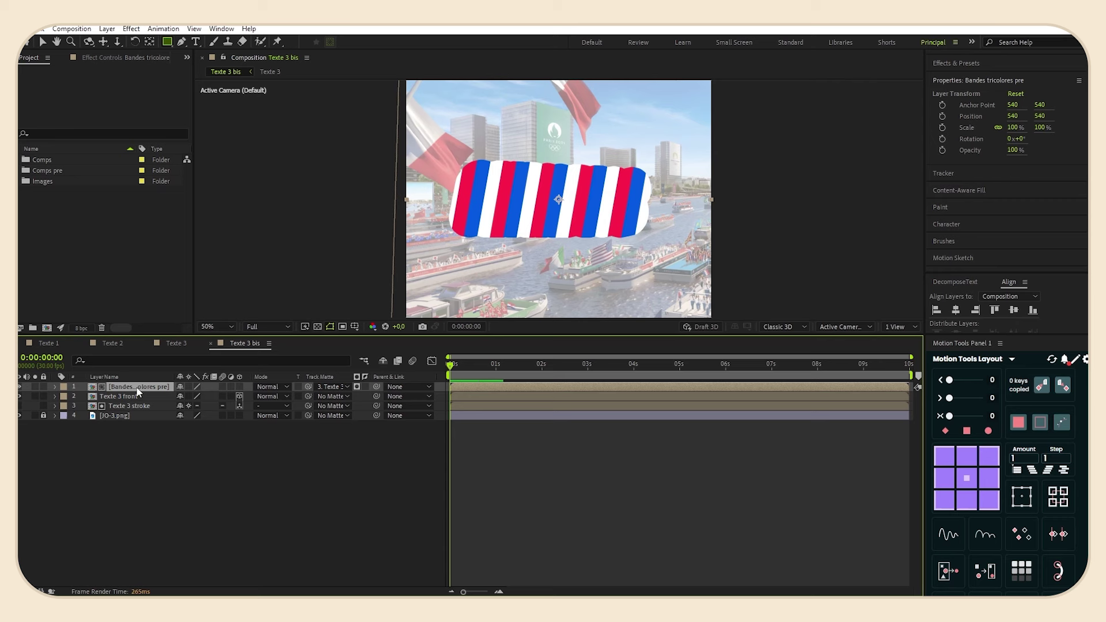
Shift Bandes tricolores pre to an X position of 334 and set a Position keyframe at 0 seconds.
key(p)
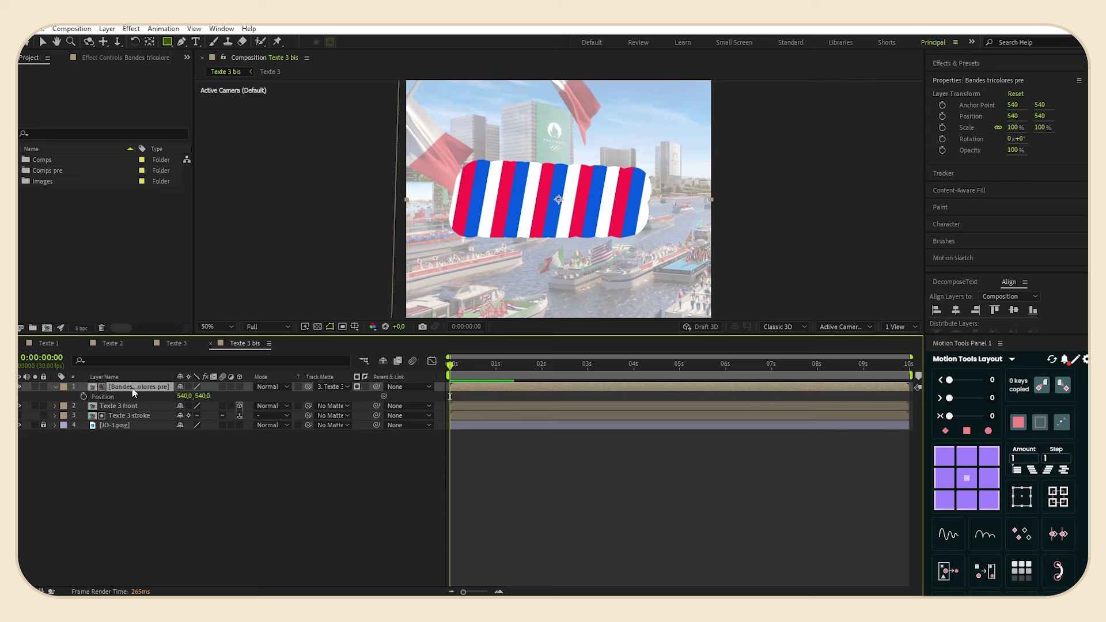
drag(185, 396, 76, 410)
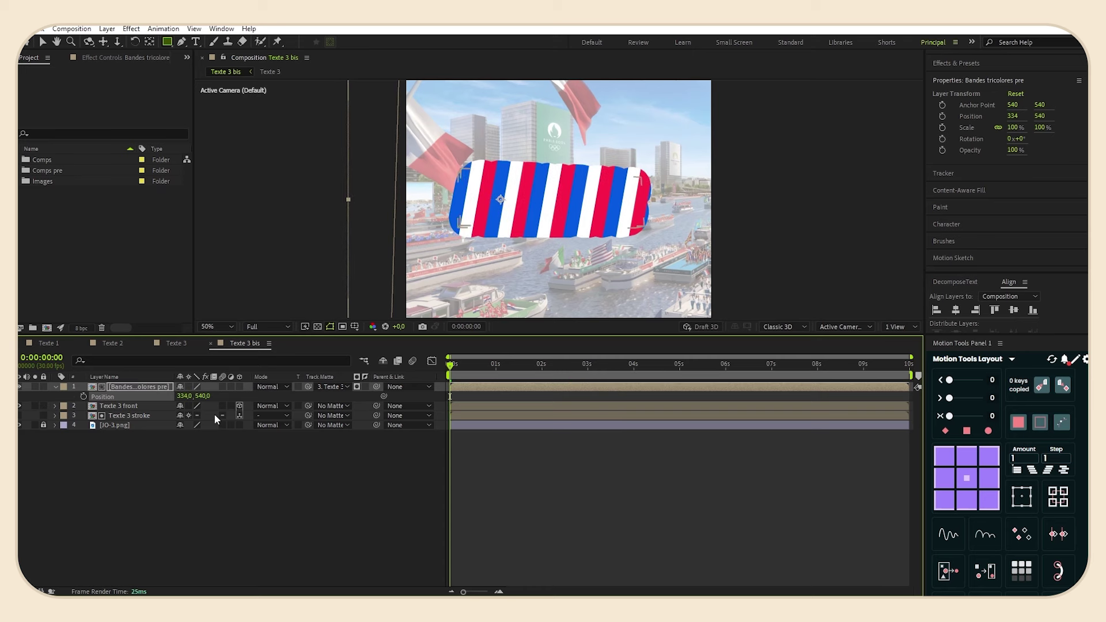
click(84, 396)
Move the playhead to the last OLYMPICS text animation keyframe in Texte 3, at 0:00:02:19, and return to Texte 3 bis.
drag(451, 369, 503, 369)
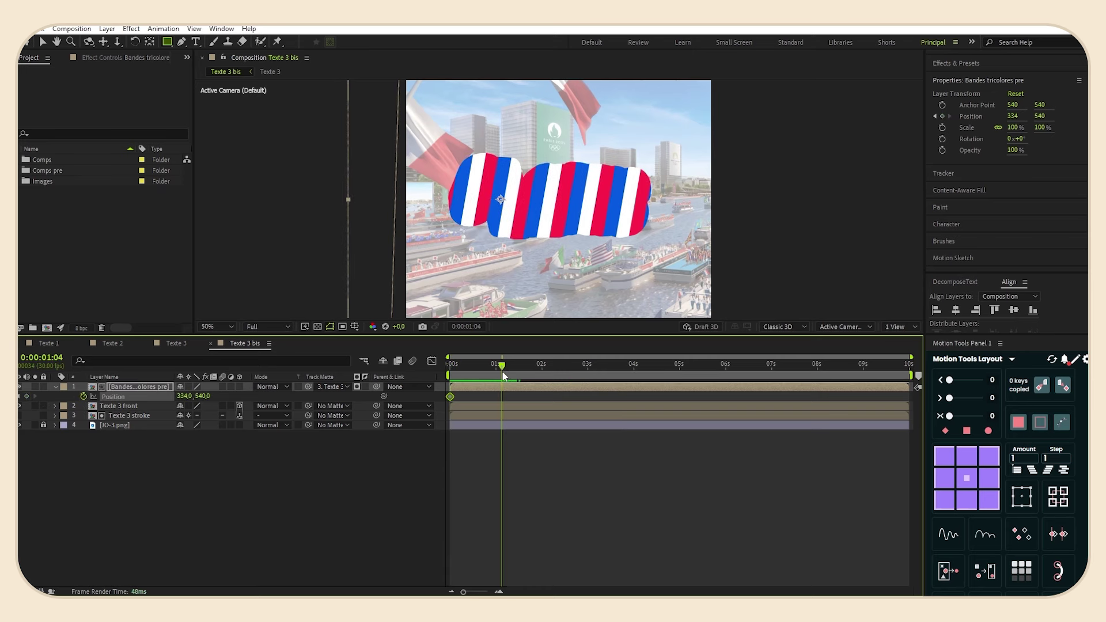
click(173, 343)
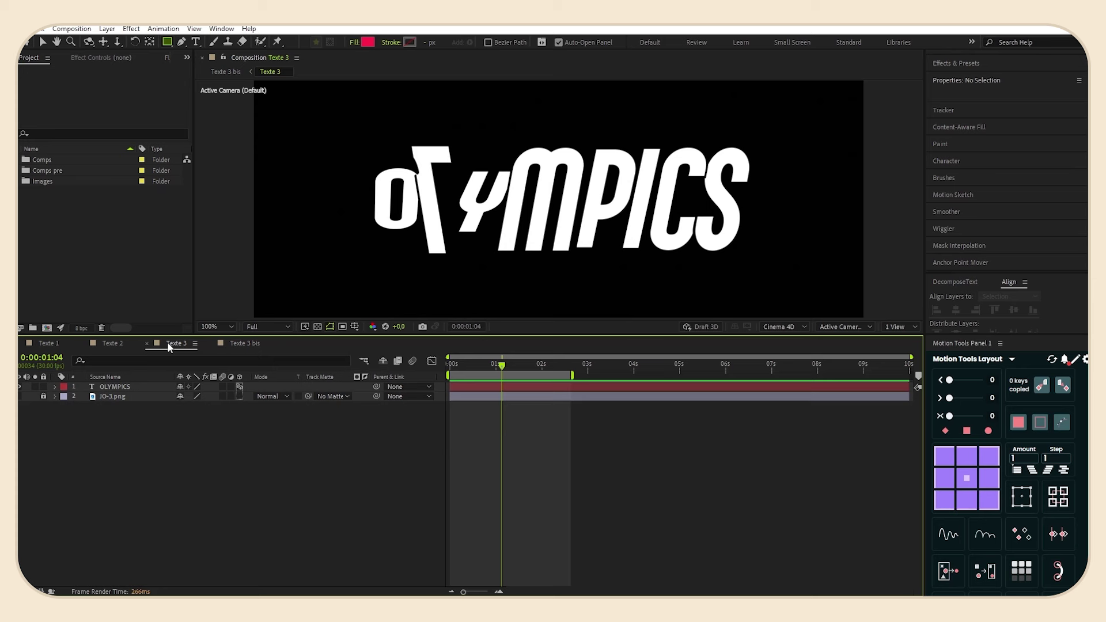
click(483, 388)
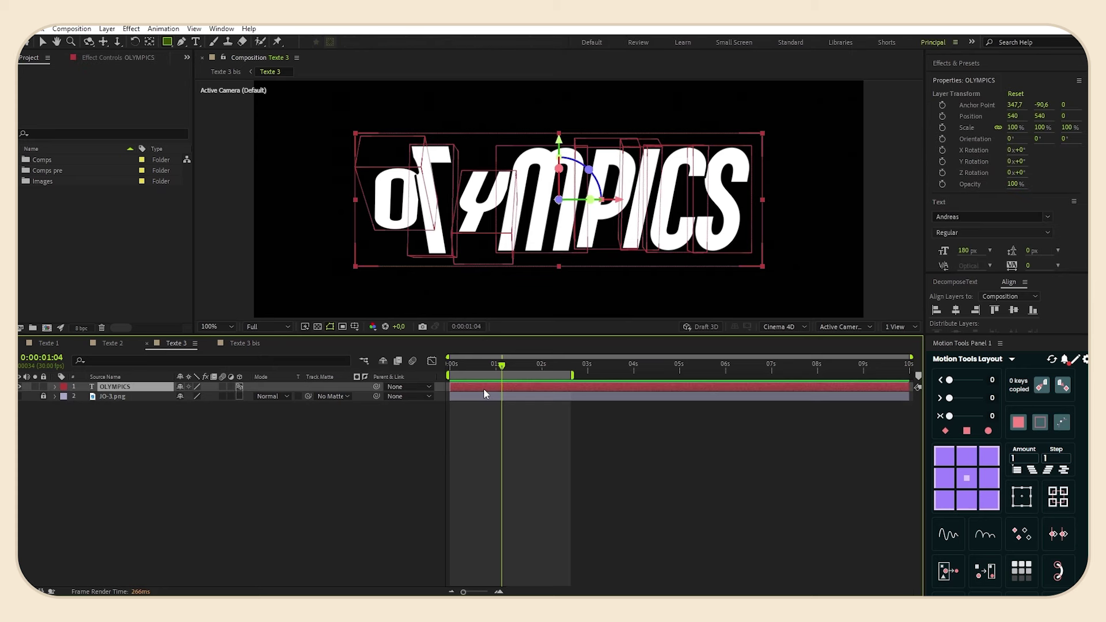
key(u)
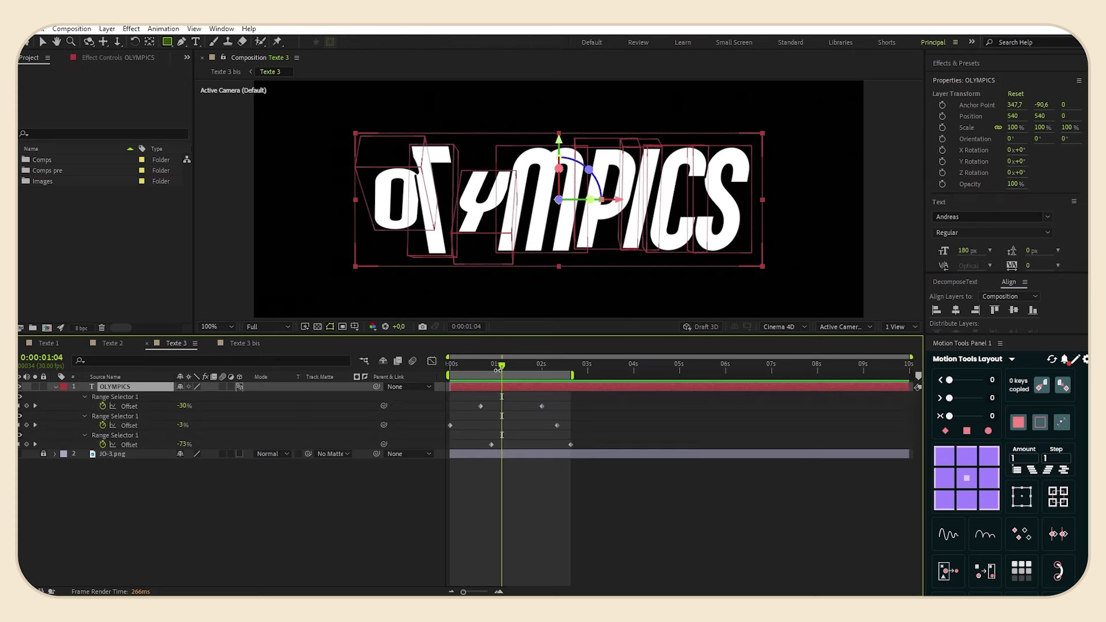
drag(502, 366, 571, 367)
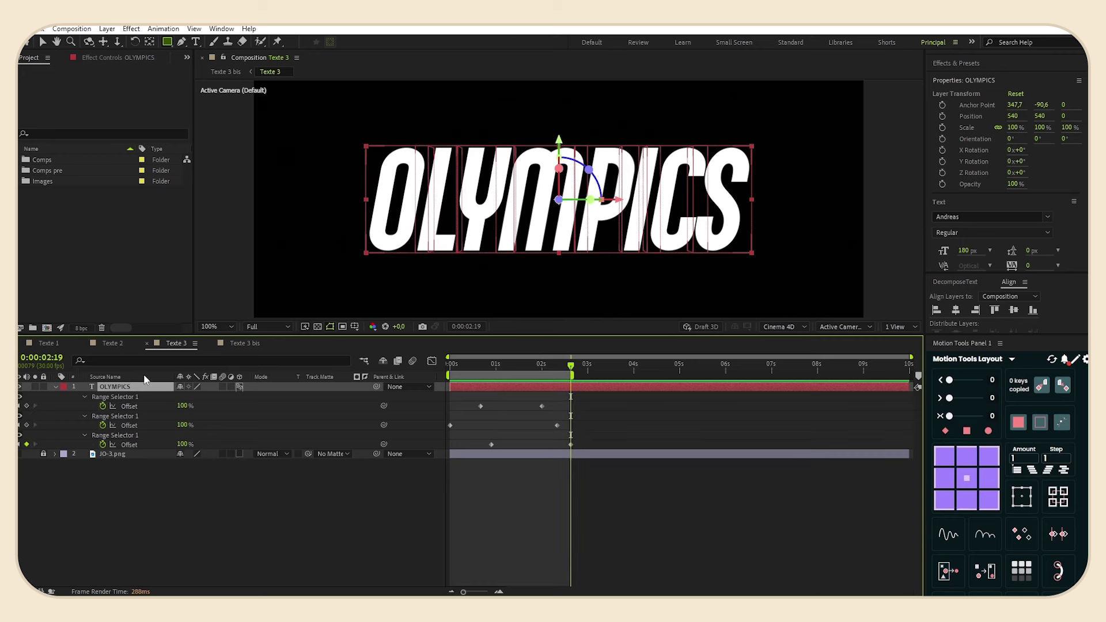
click(247, 343)
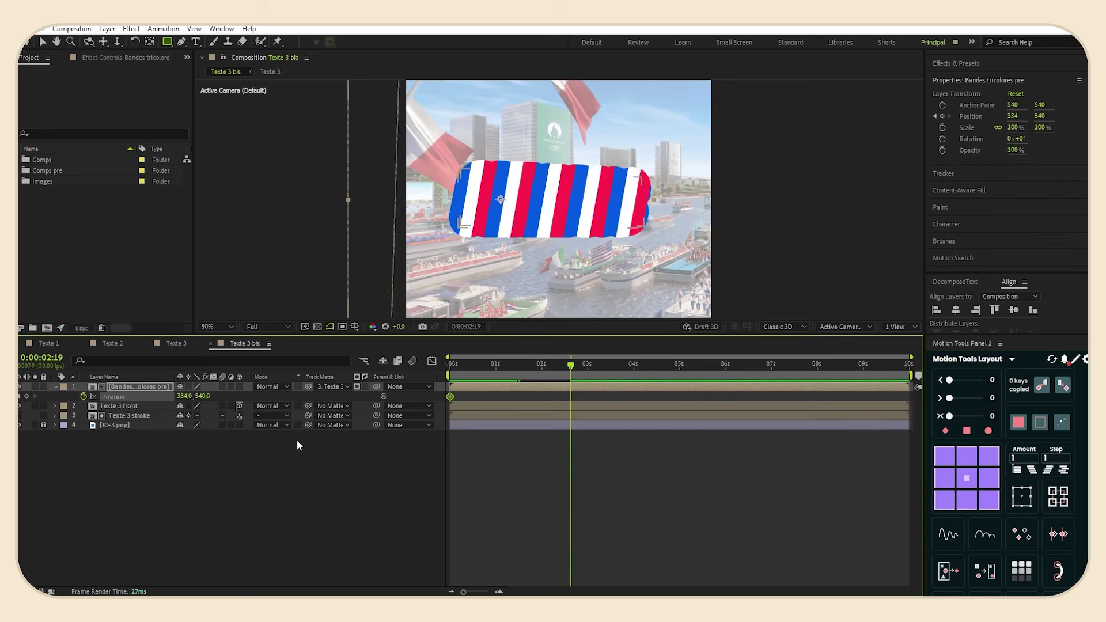
Add a Position keyframe to Bandes tricolores pre at 0:00:02:19 with X at 609, so the stripes match their starting arrangement.
mouse_move(570, 365)
mouse_down()
mouse_move(560, 368)
mouse_move(571, 368)
mouse_up()
click(485, 392)
drag(185, 396, 370, 397)
click(497, 443)
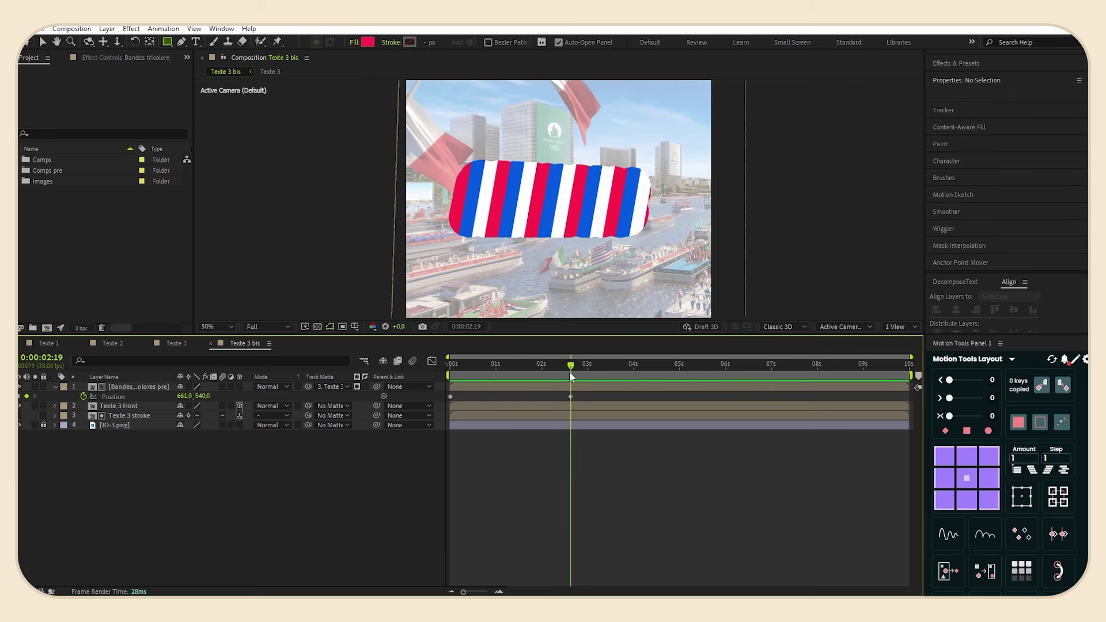
drag(573, 371, 429, 372)
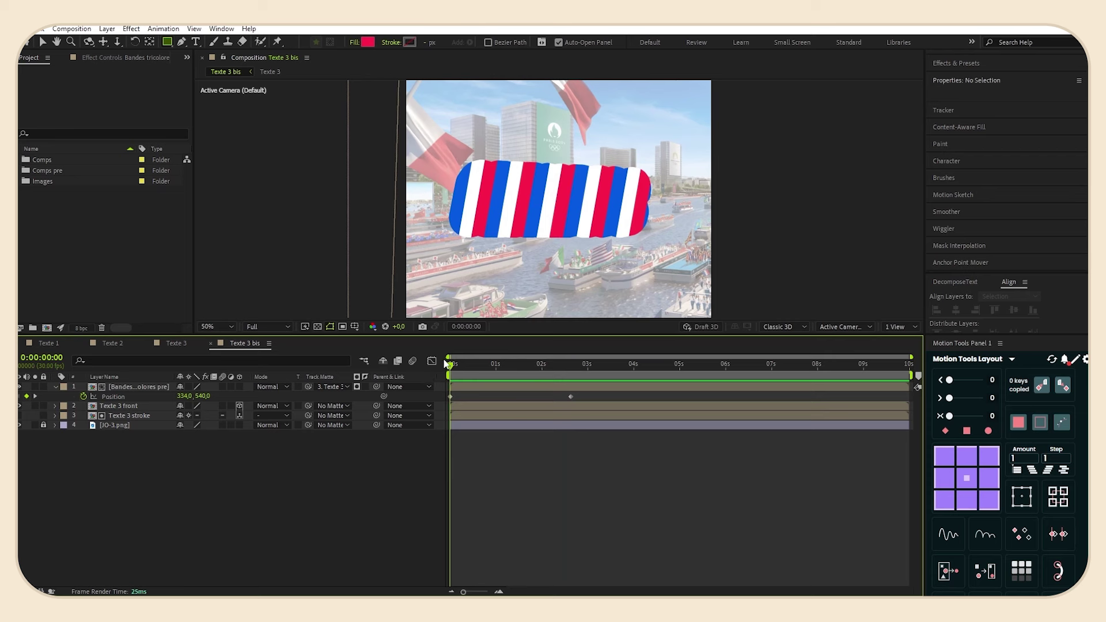
key(k)
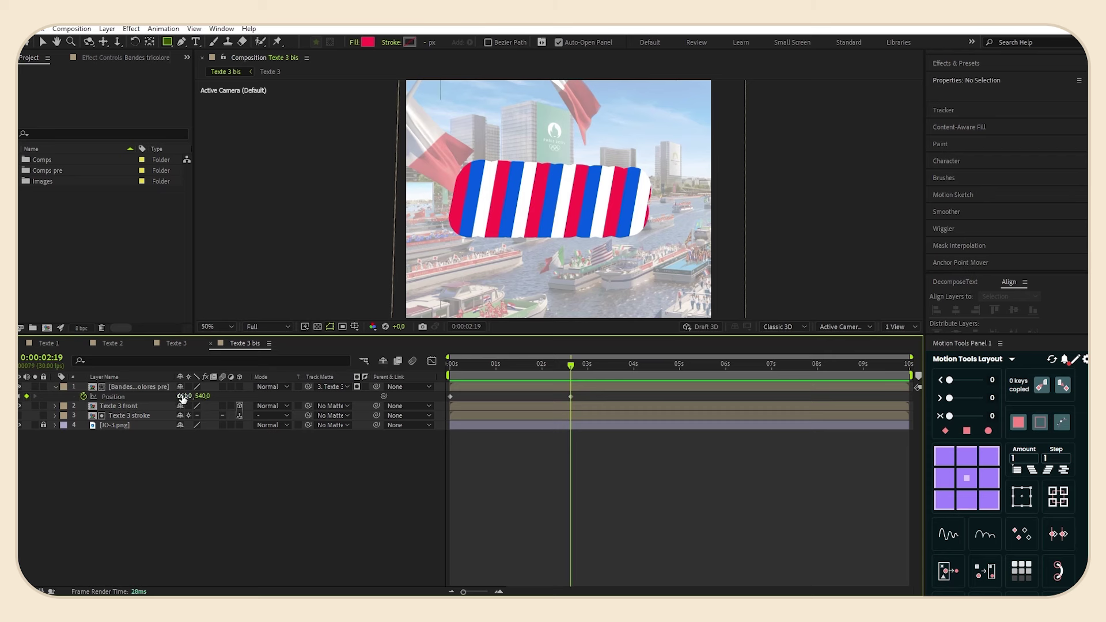
drag(184, 396, 180, 398)
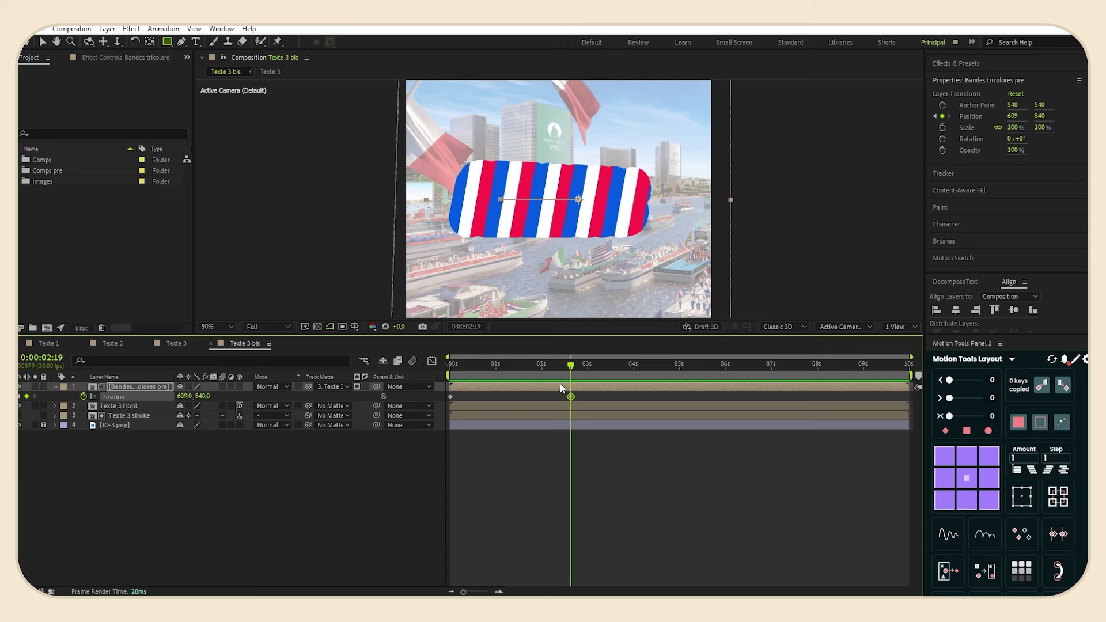
End the work area at 0:00:02:19 and preview the moving stripes from the start.
drag(910, 375, 572, 376)
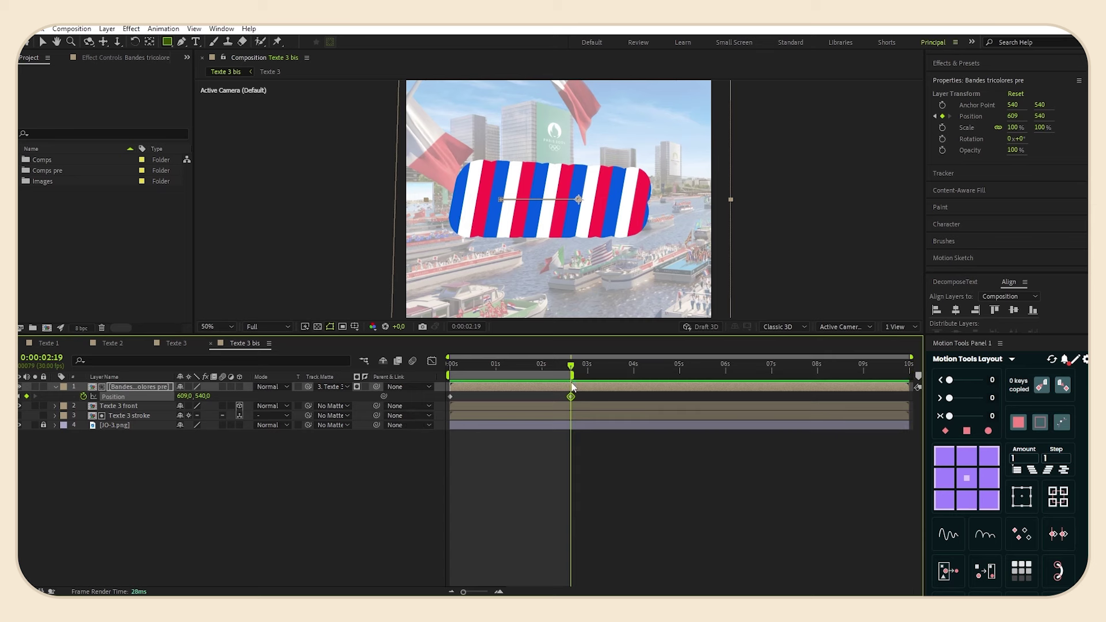
key(F2)
key(Home)
key(space)
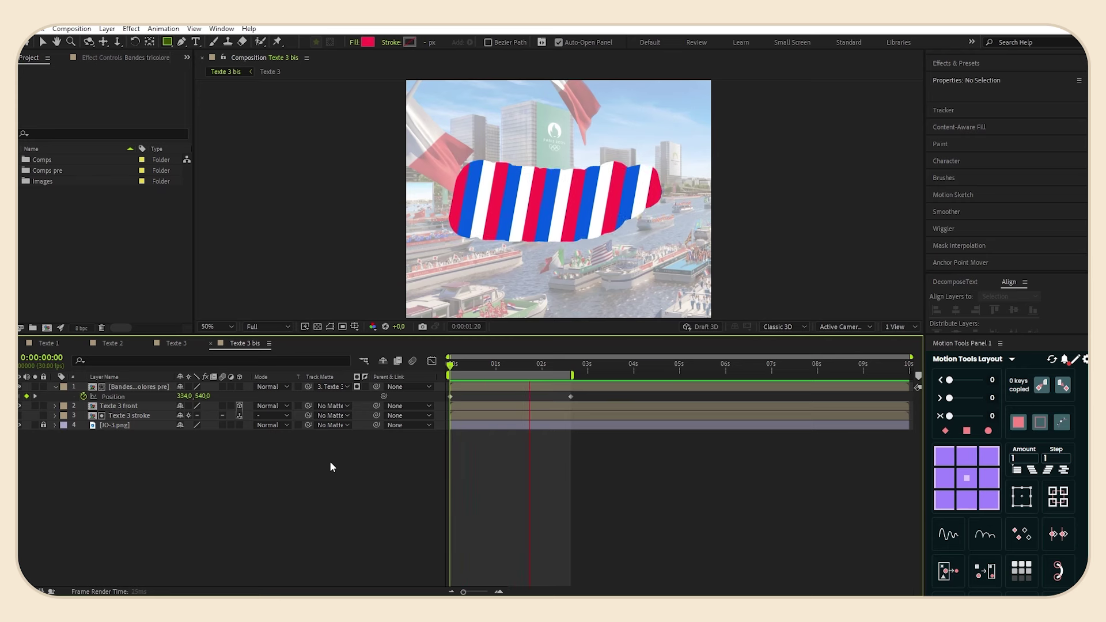
key(space)
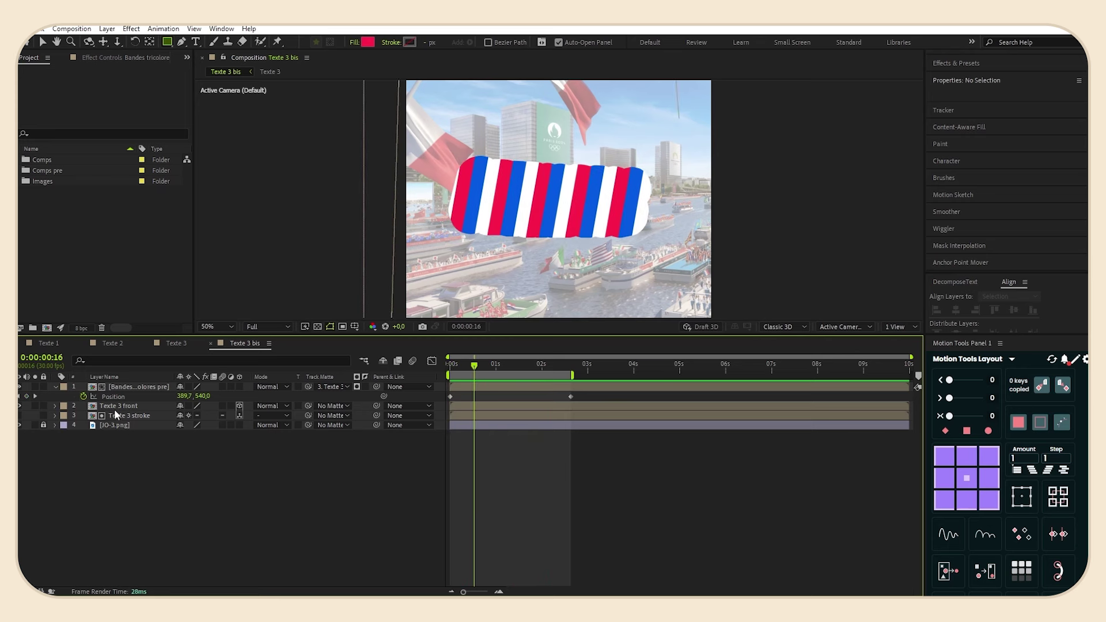
Place Texte 3 front above Bandes tricolores pre in the layer stack and preview the title from the start.
drag(125, 406, 123, 385)
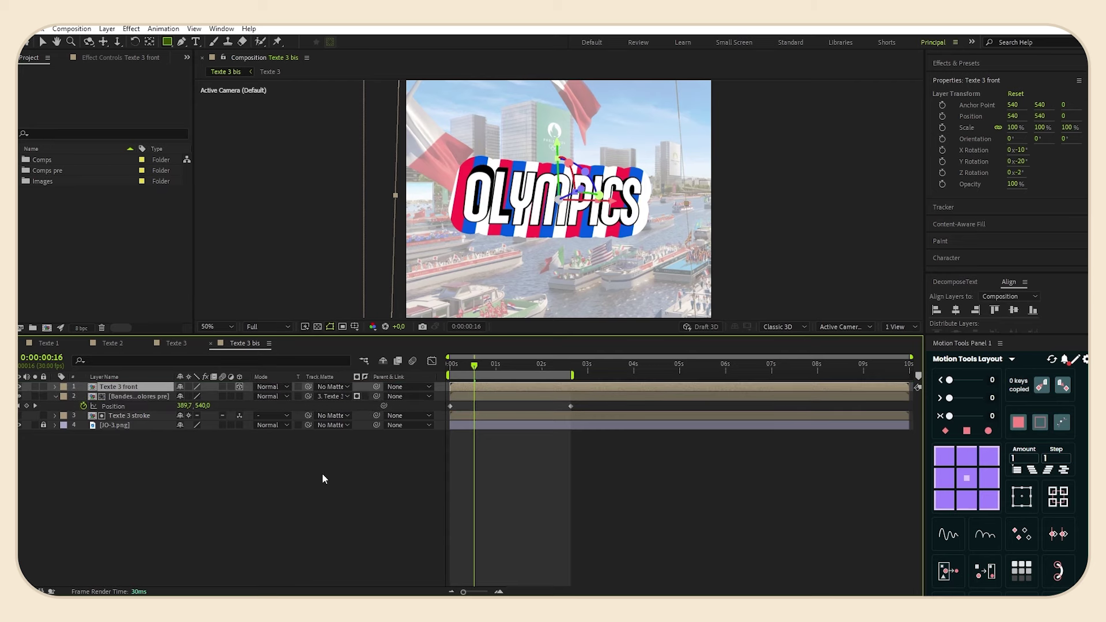
click(372, 458)
key(Home)
key(space)
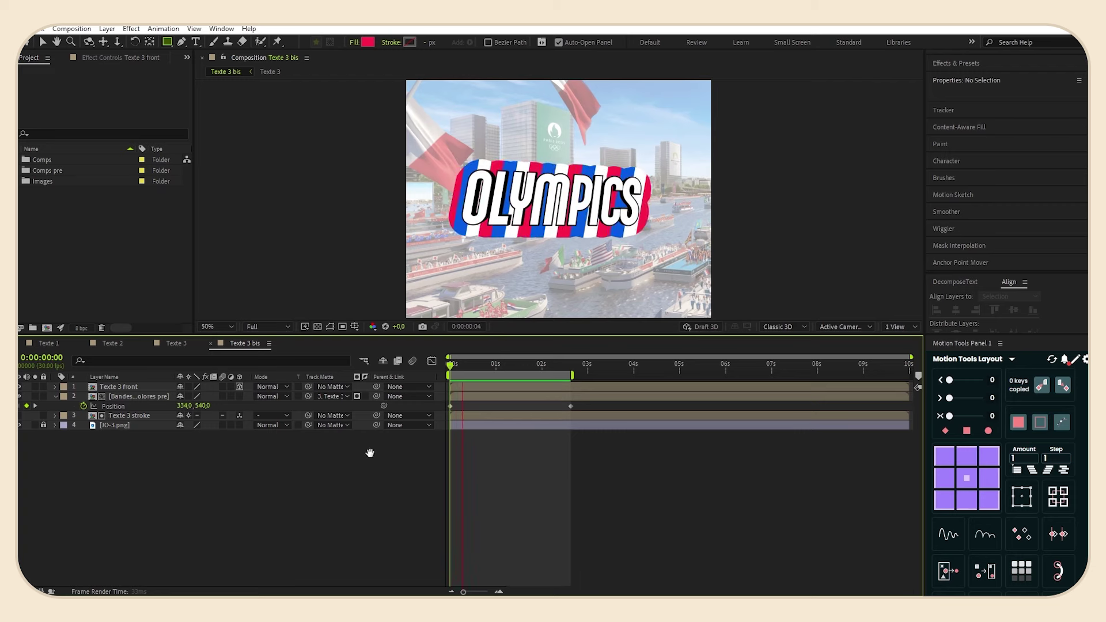
key(space)
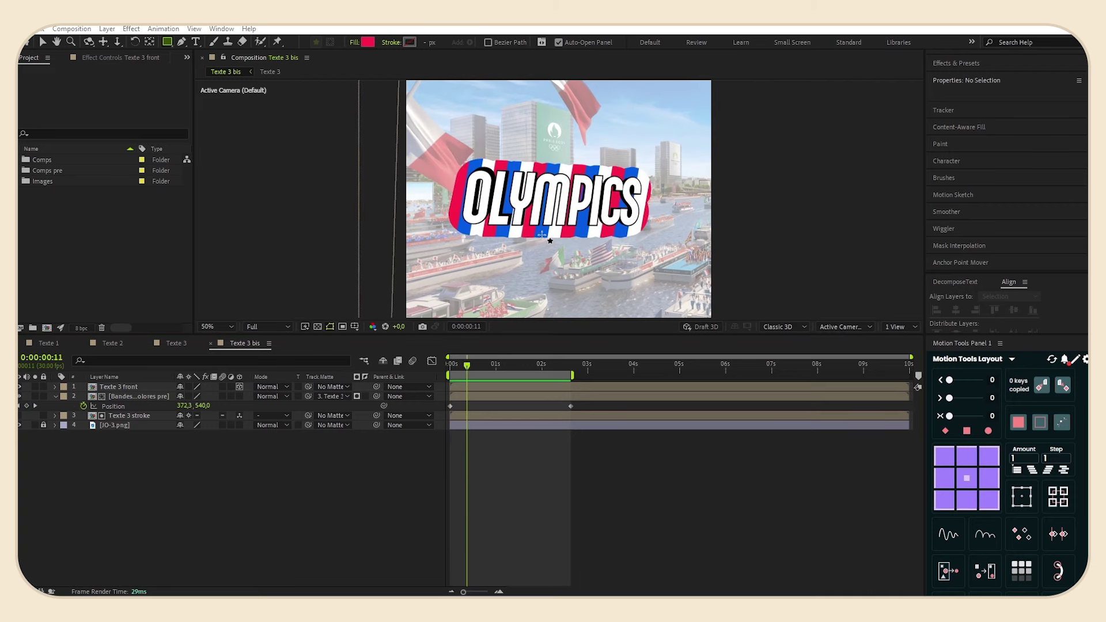
Pre-compose Bandes tricolores pre and Texte 3 stroke together into a composition named "Texte long shadow pre".
click(55, 396)
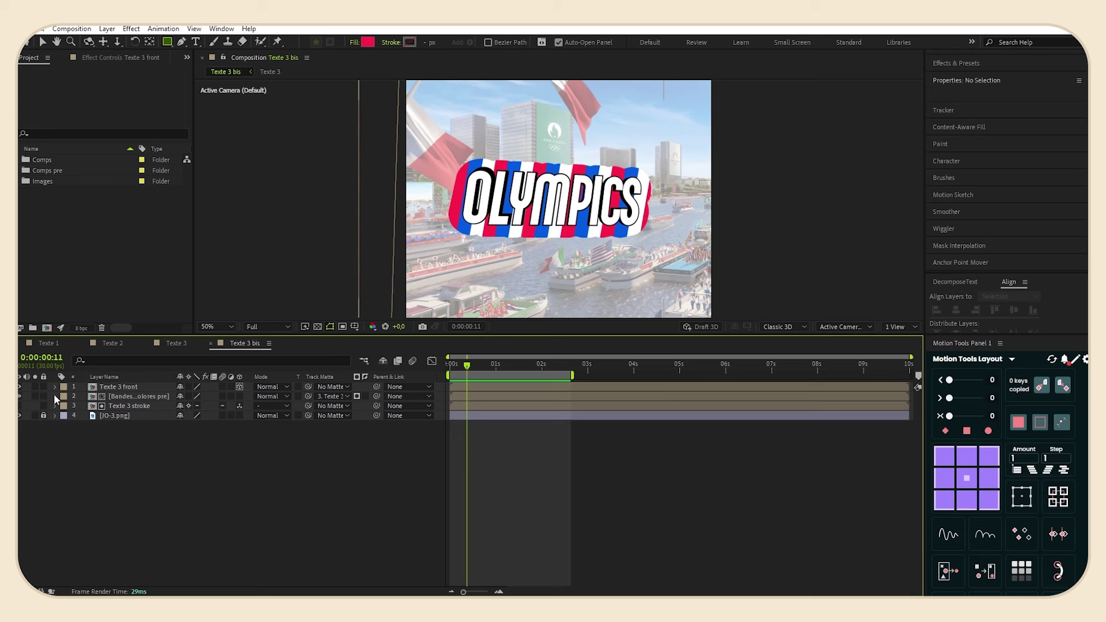
click(141, 408)
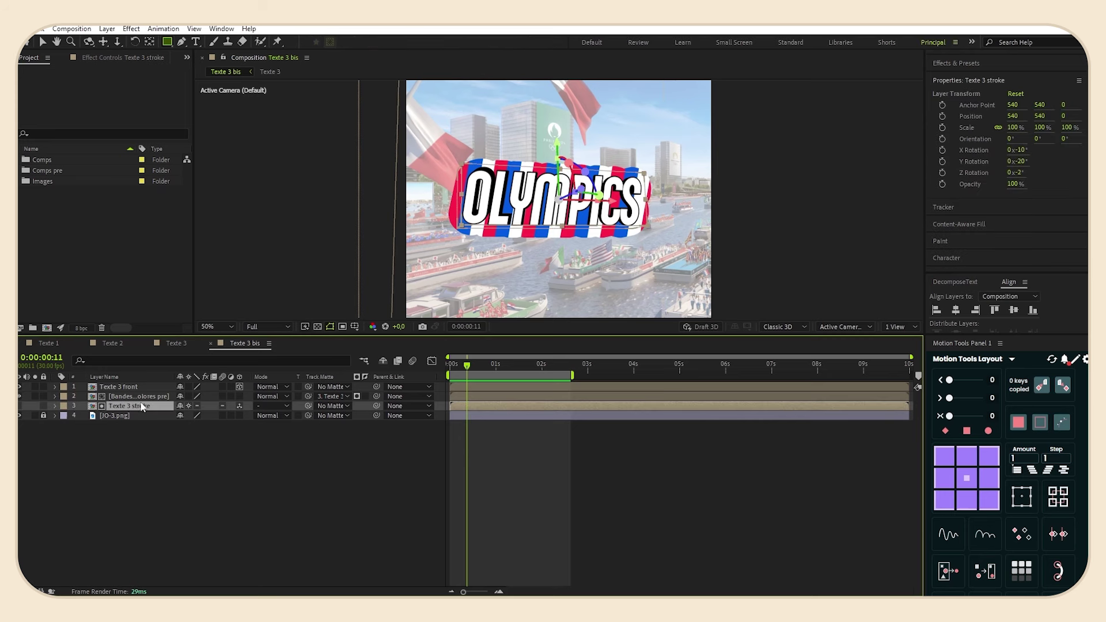
shift+click(136, 398)
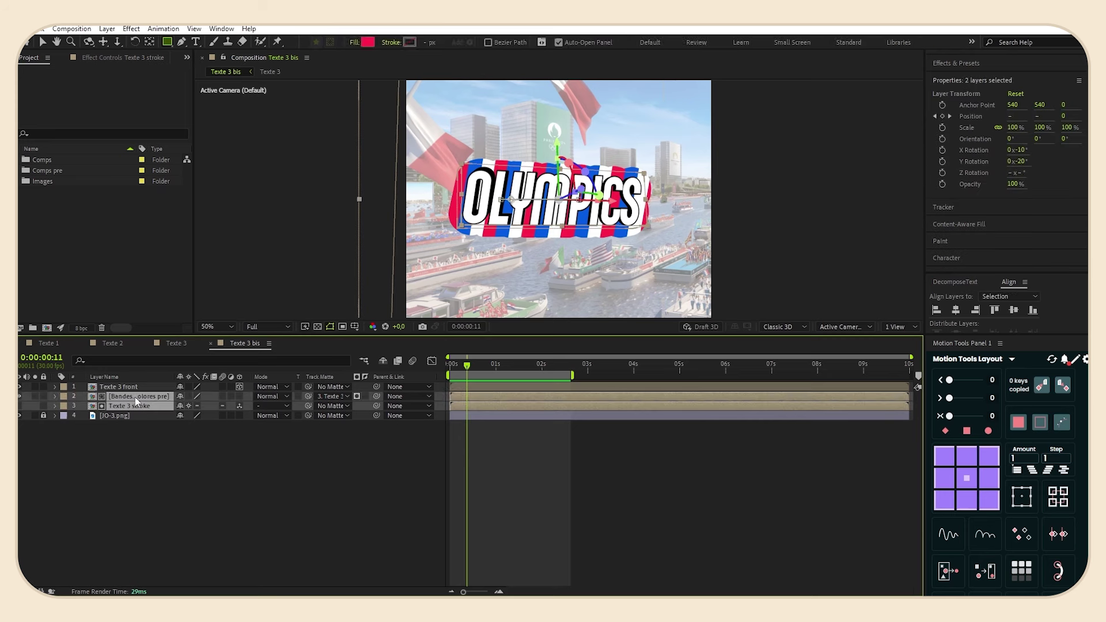
right_click(134, 402)
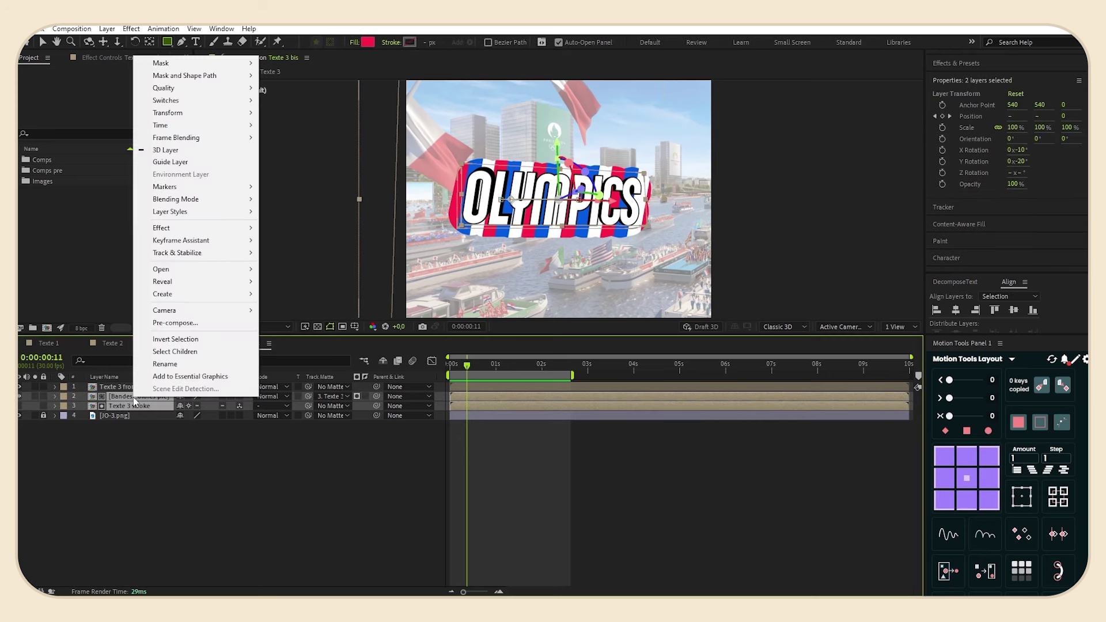
click(190, 324)
key(BackSpace)
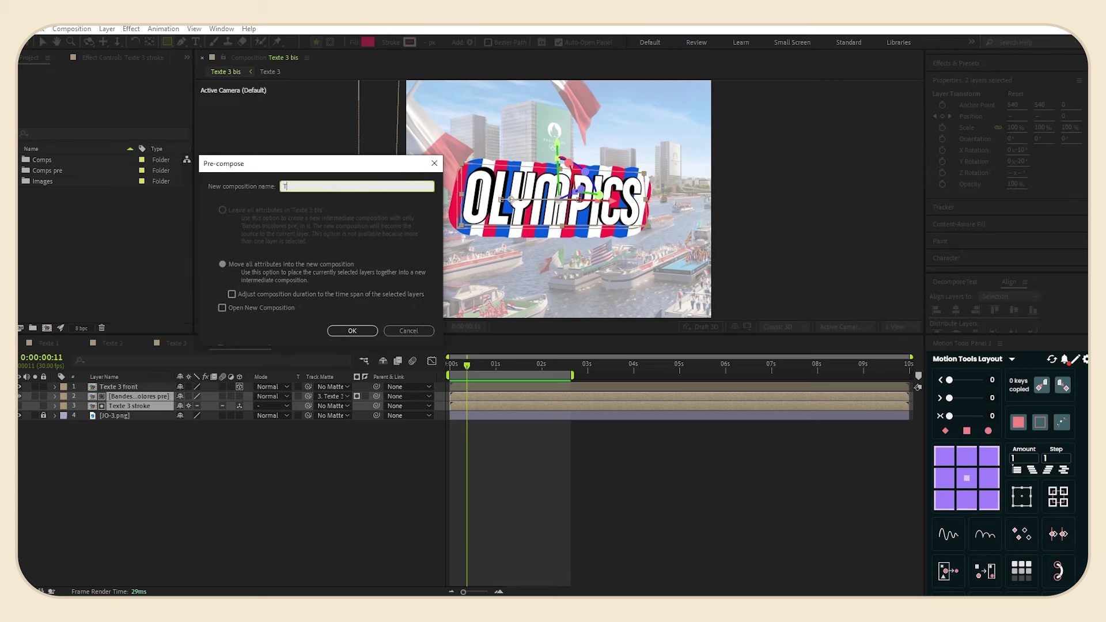
text(Texte long shadow pre)
click(353, 331)
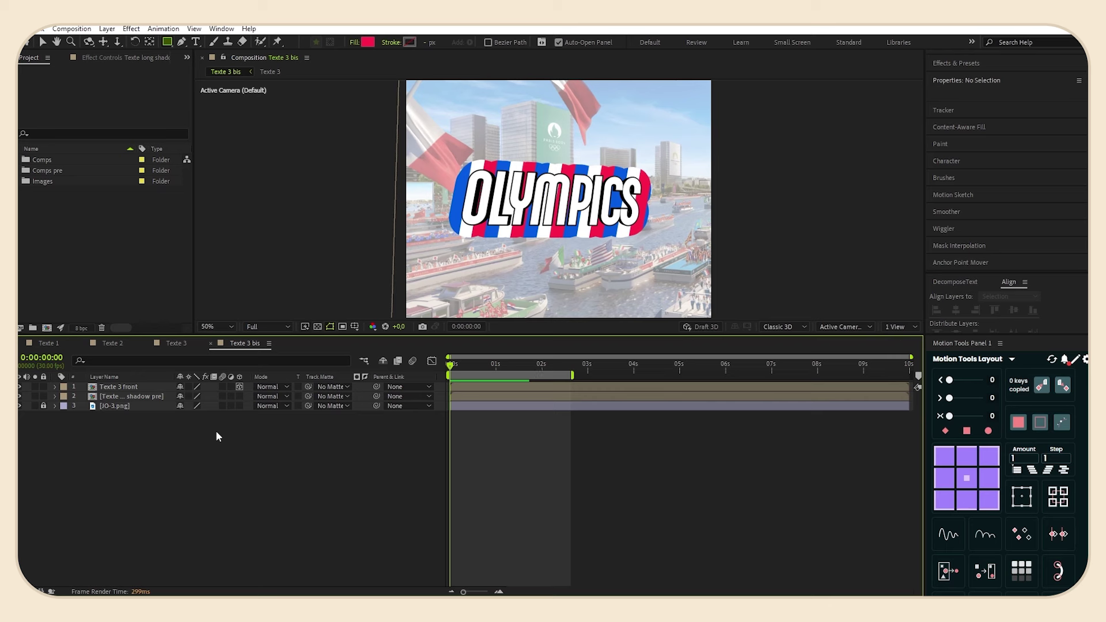
Find the Minimax effect and apply it to the Texte long shadow pre layer.
click(143, 396)
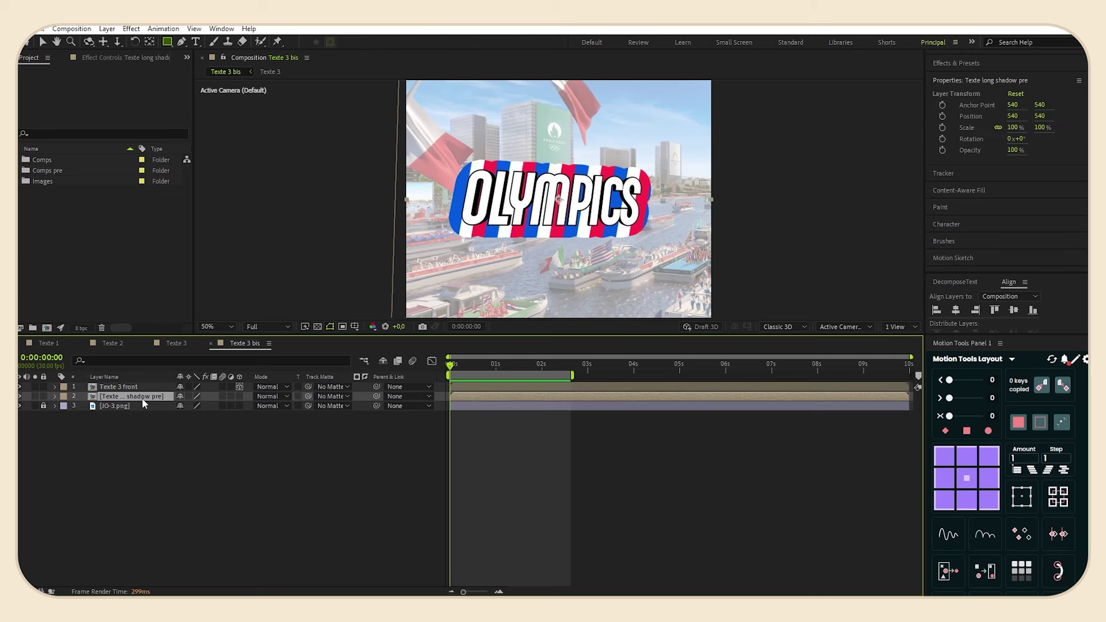
click(966, 64)
click(960, 90)
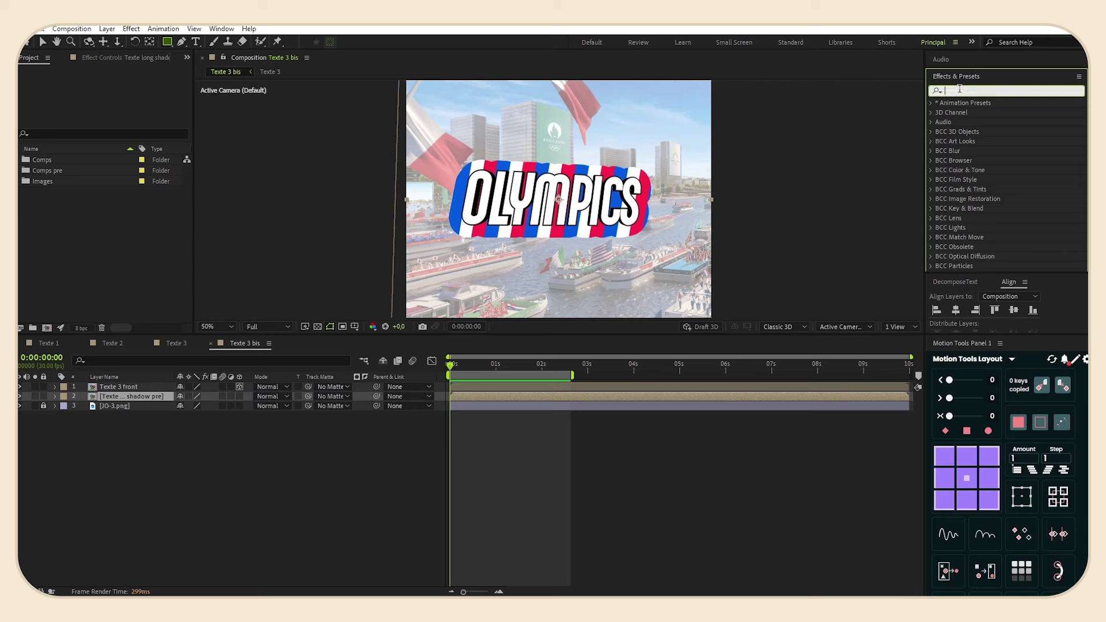
text(minimax)
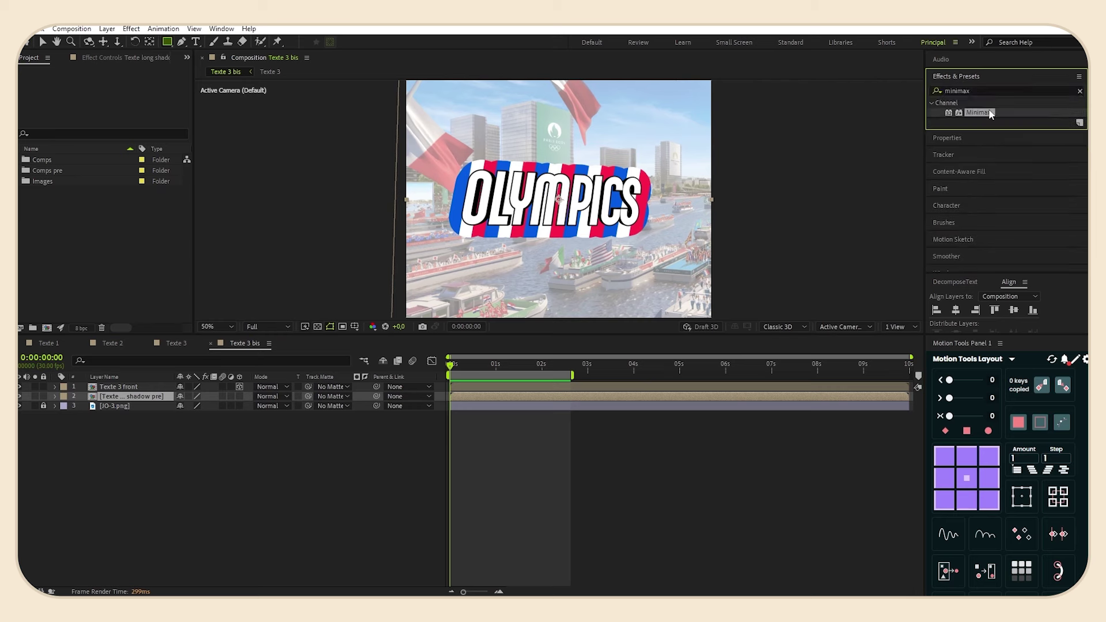
drag(978, 112, 148, 397)
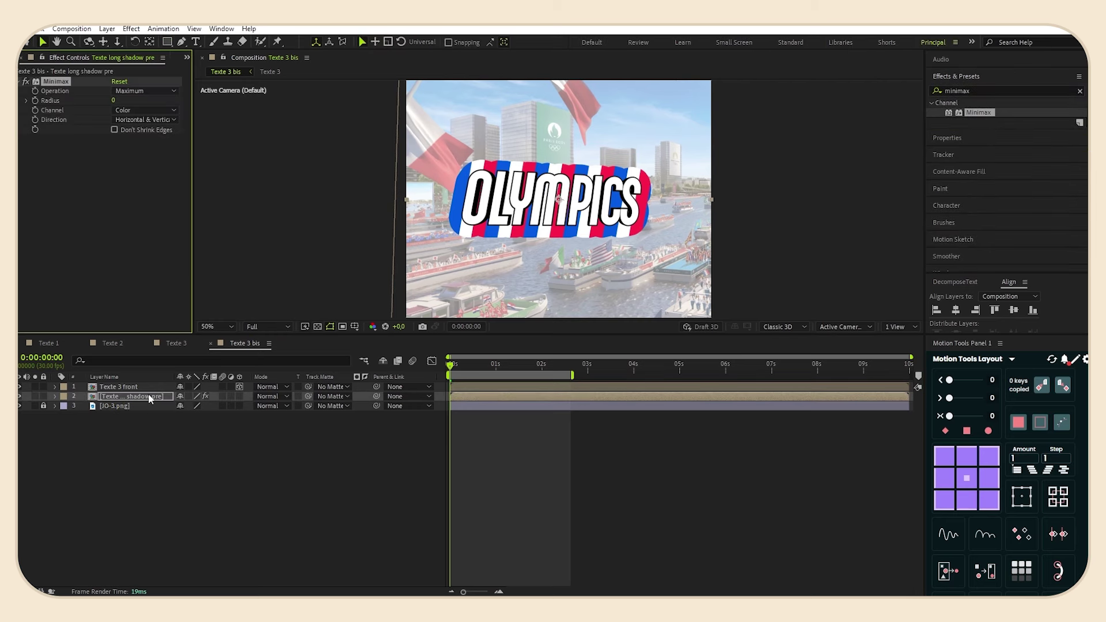
Set Minimax to a radius of 20, the Alpha and Color channel and the Just Vertical direction.
click(115, 100)
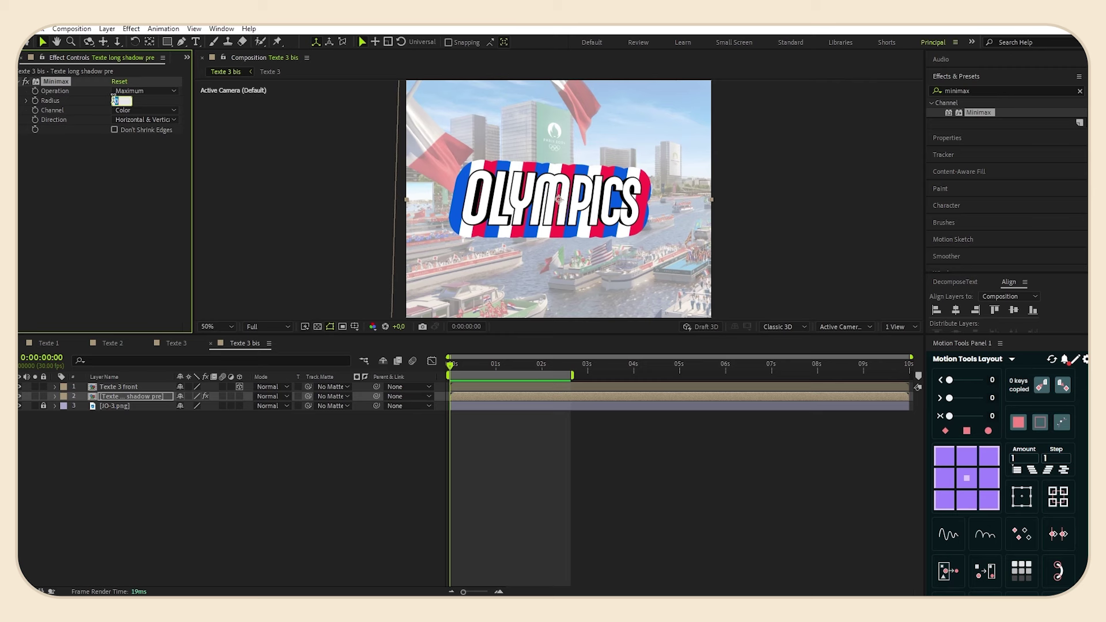
text(20)
key(Return)
click(127, 110)
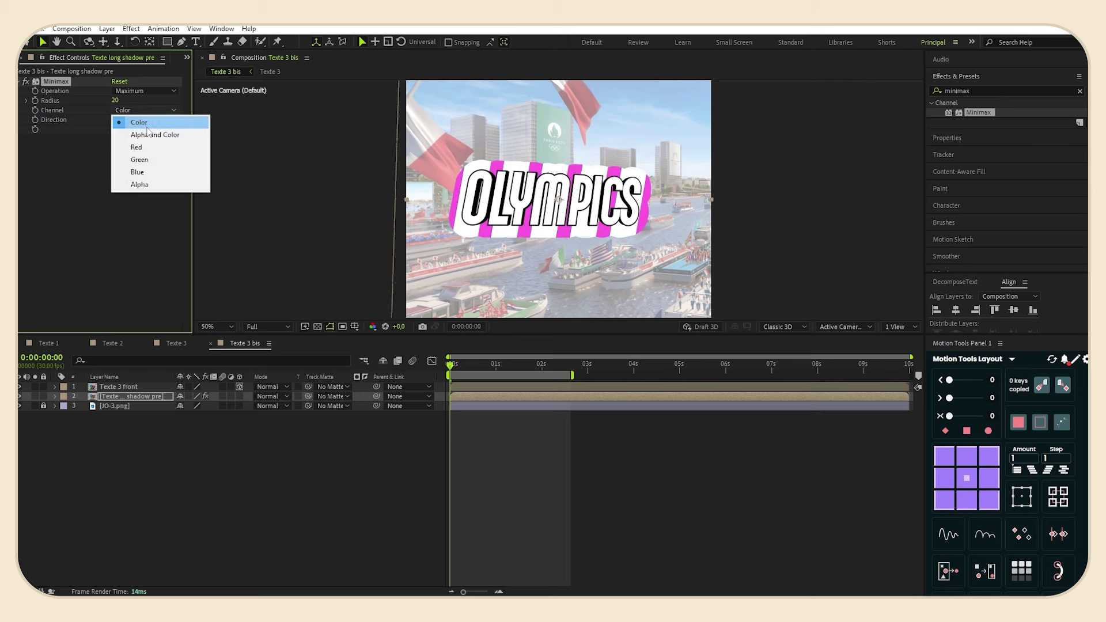
click(150, 136)
click(144, 120)
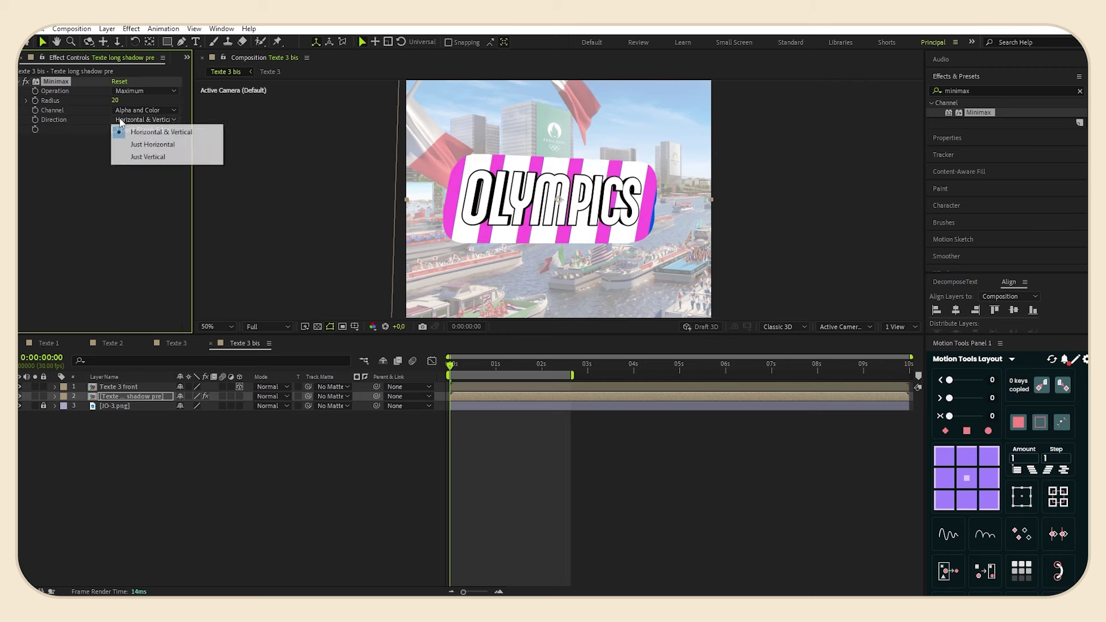
click(148, 157)
Add a Fill effect to Texte long shadow pre and set its color to black.
click(132, 396)
key(ctrl+space)
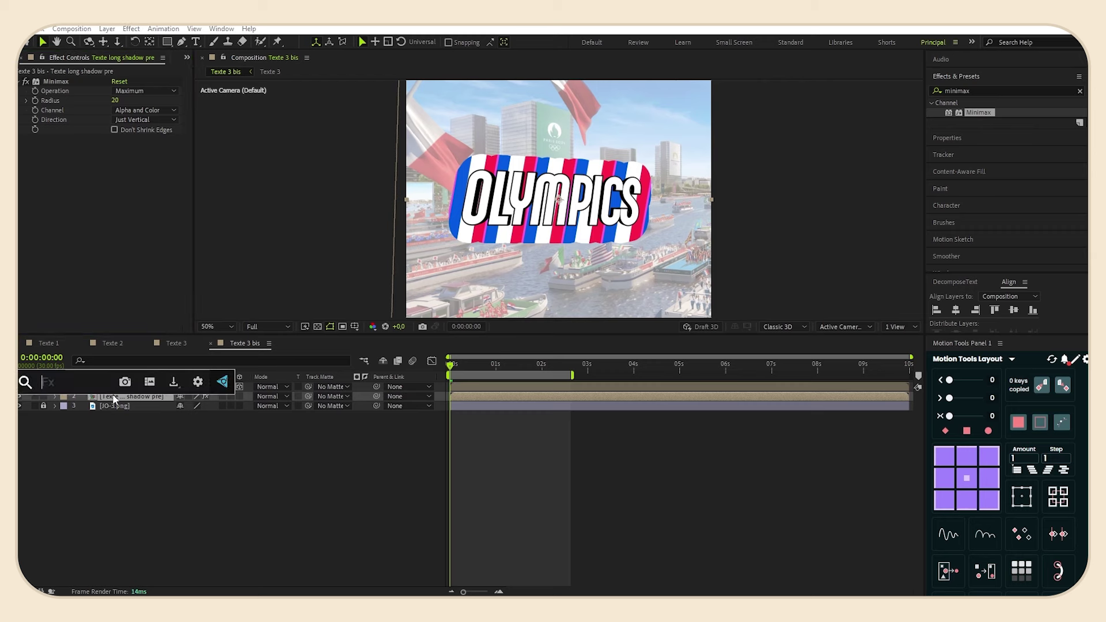
text(fi)
key(Return)
click(117, 168)
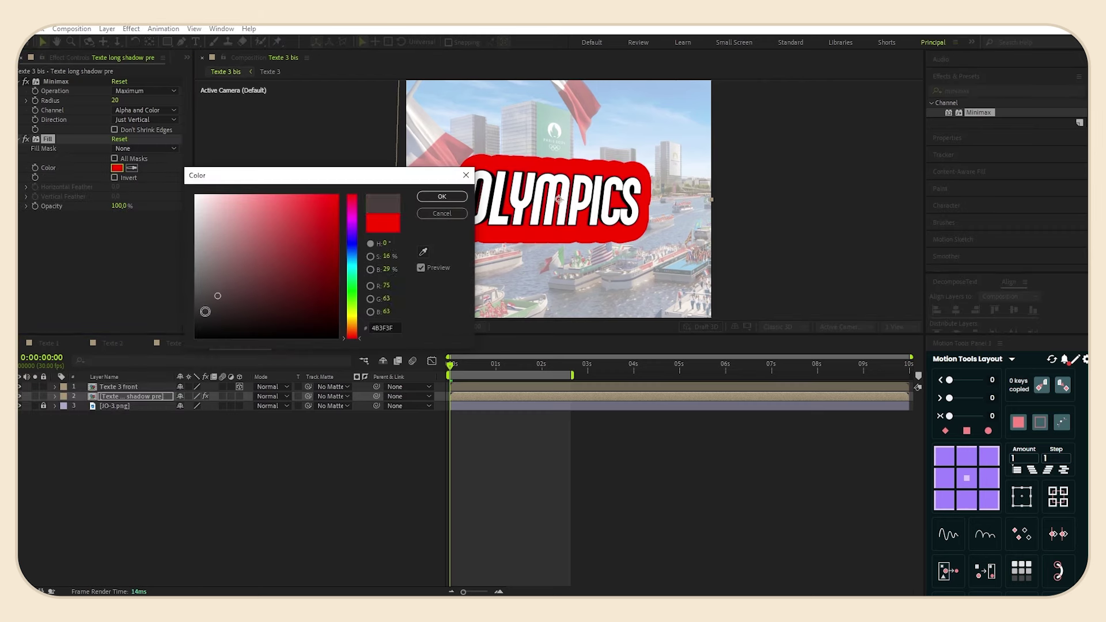
click(442, 196)
Add a Transform effect to Texte long shadow pre.
key(ctrl+space)
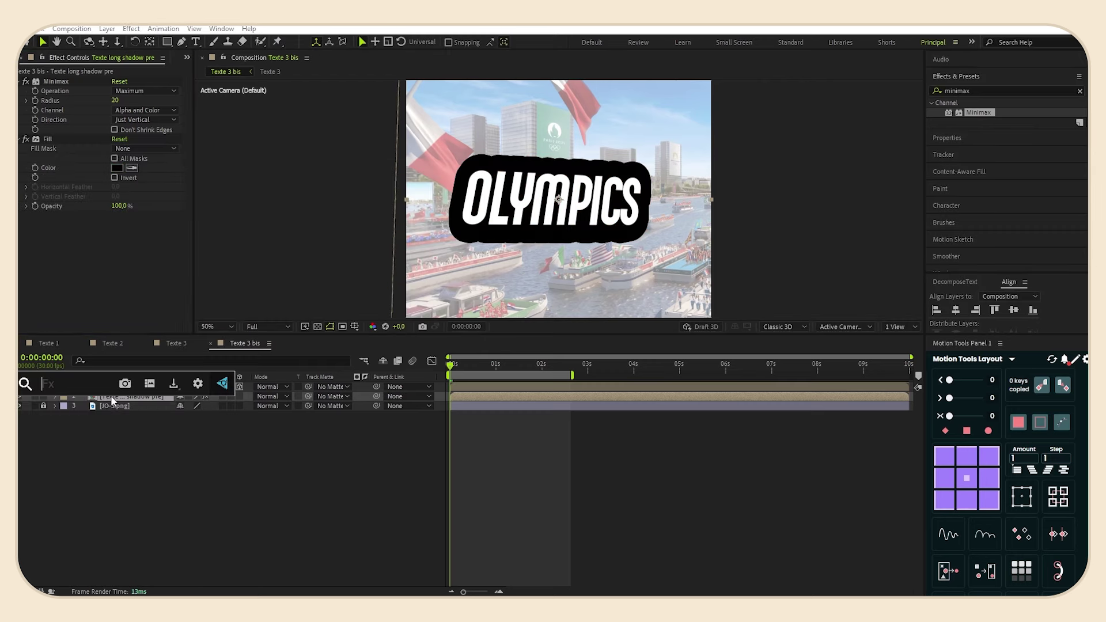
text(tran)
key(Return)
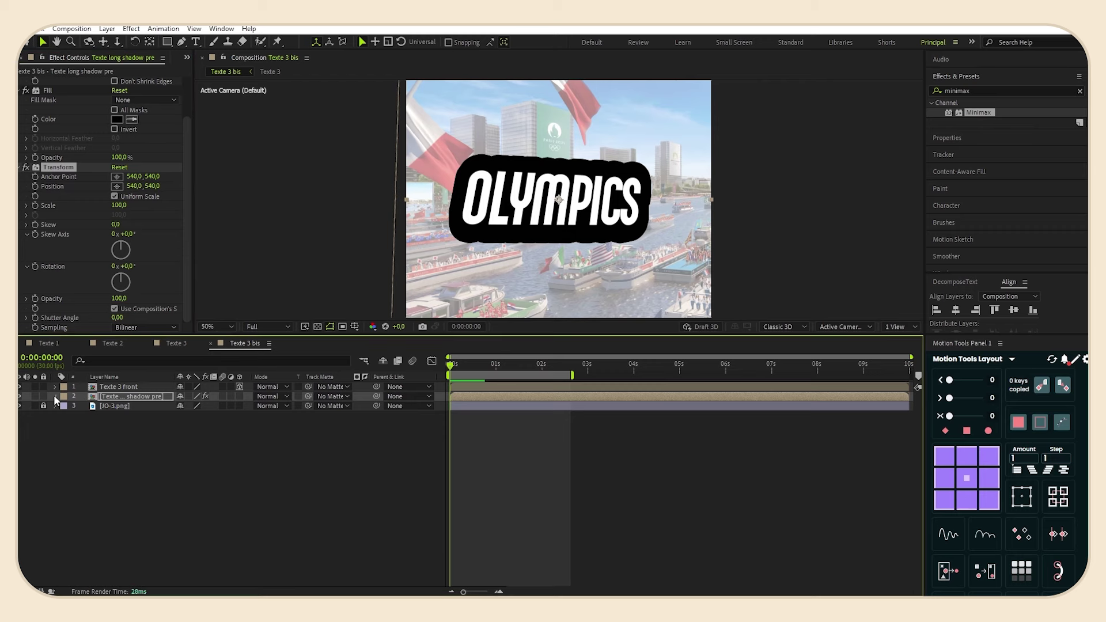
Start a Position expression on Texte long shadow pre's Transform effect, using its own X and Y positions with a plus sign after Y.
click(56, 397)
click(66, 406)
click(74, 435)
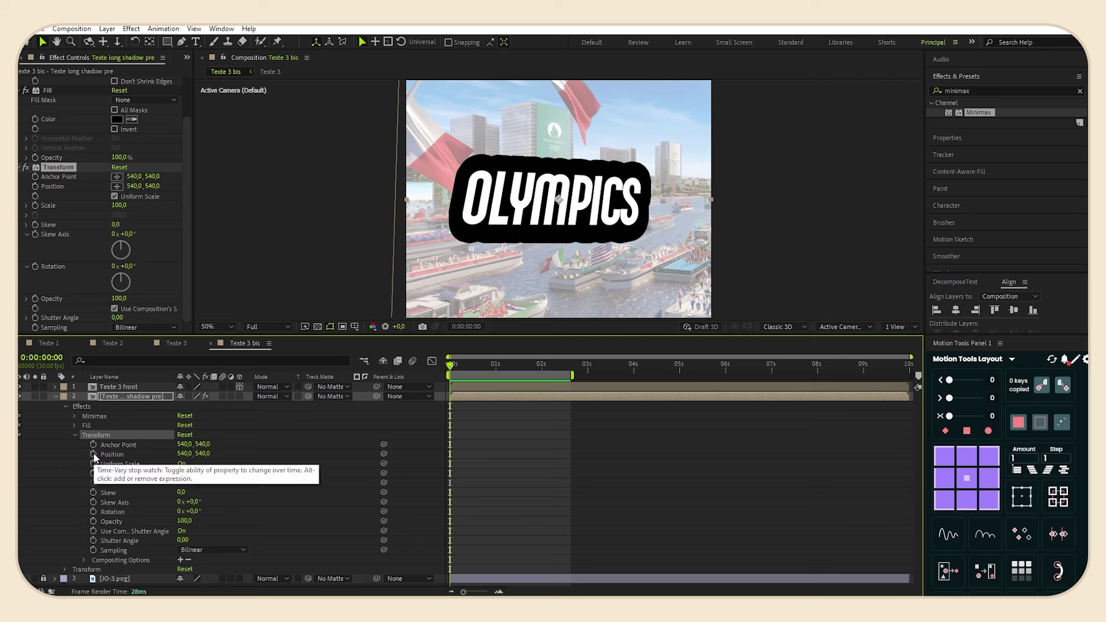
alt+click(93, 455)
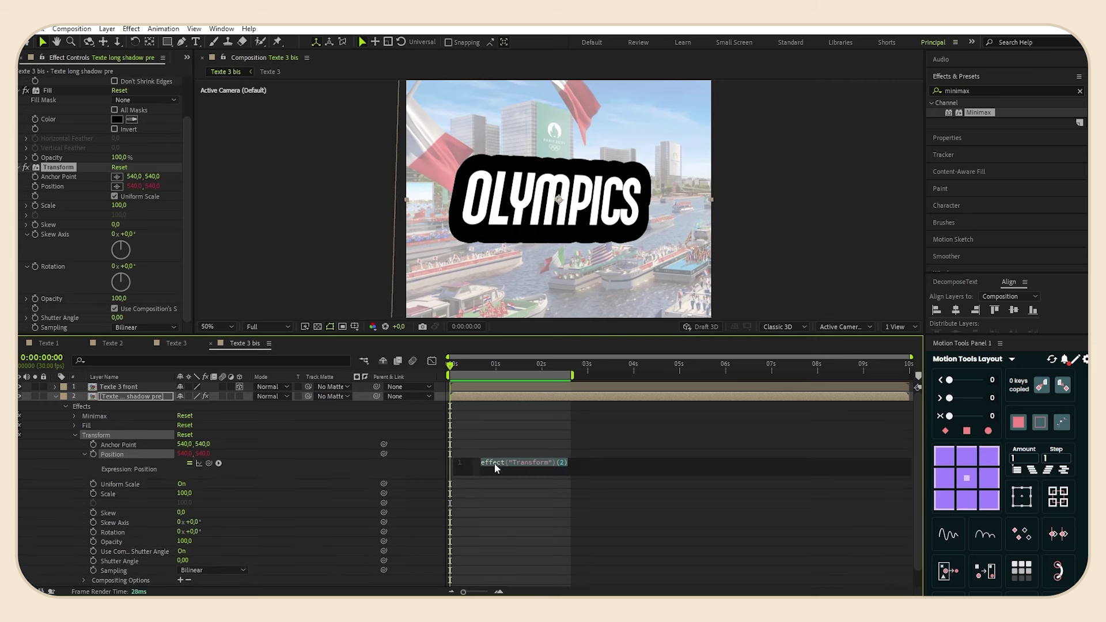
key(BackSpace)
drag(209, 464, 184, 456)
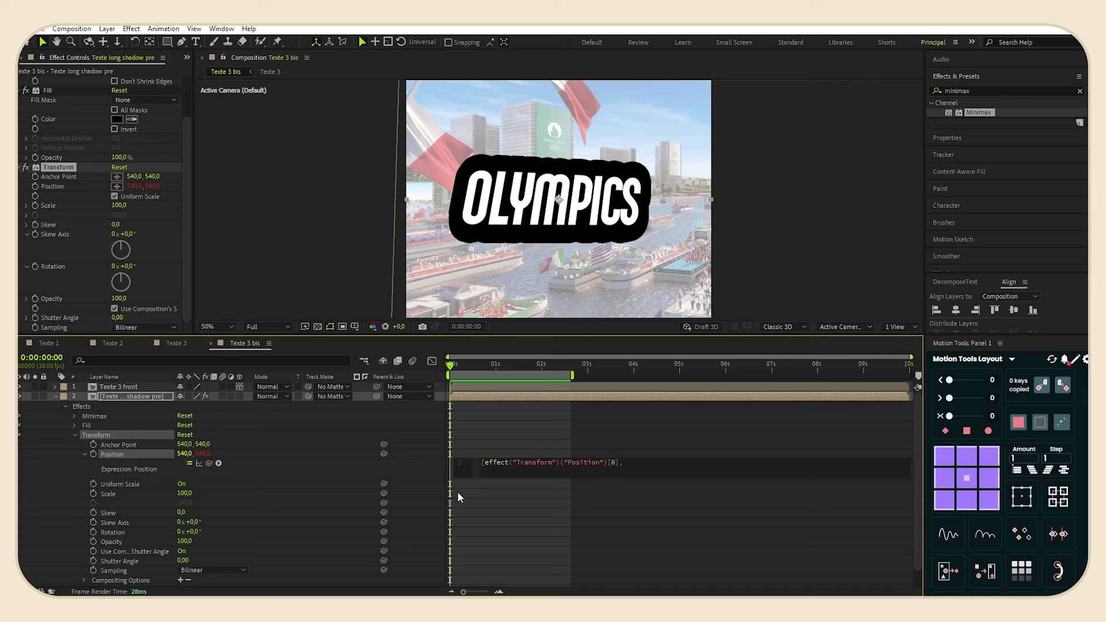
drag(210, 464, 203, 457)
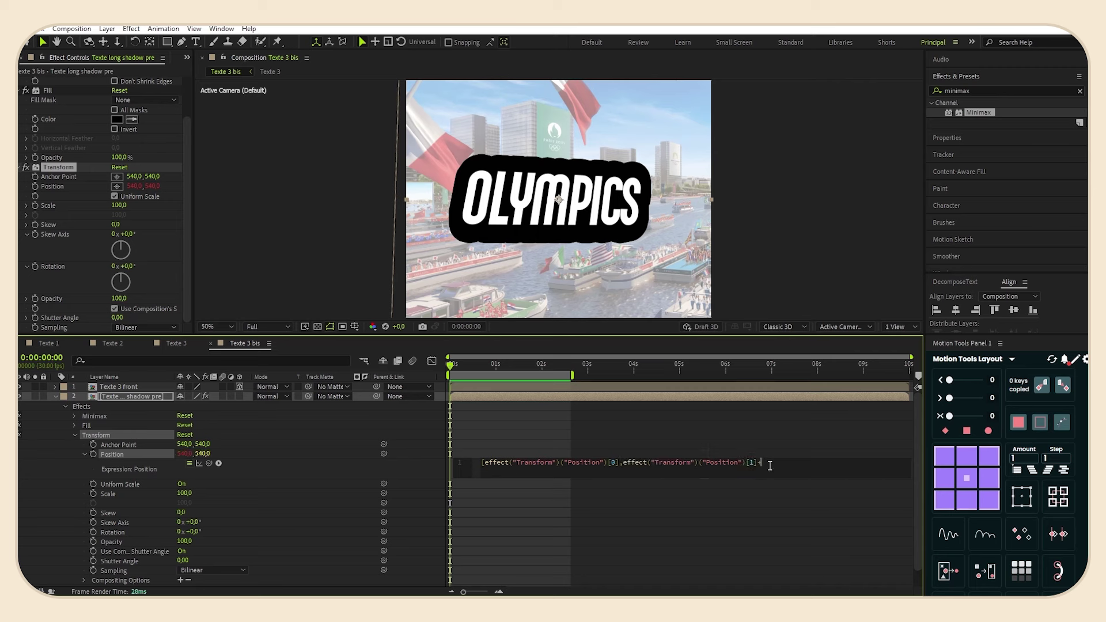
click(756, 477)
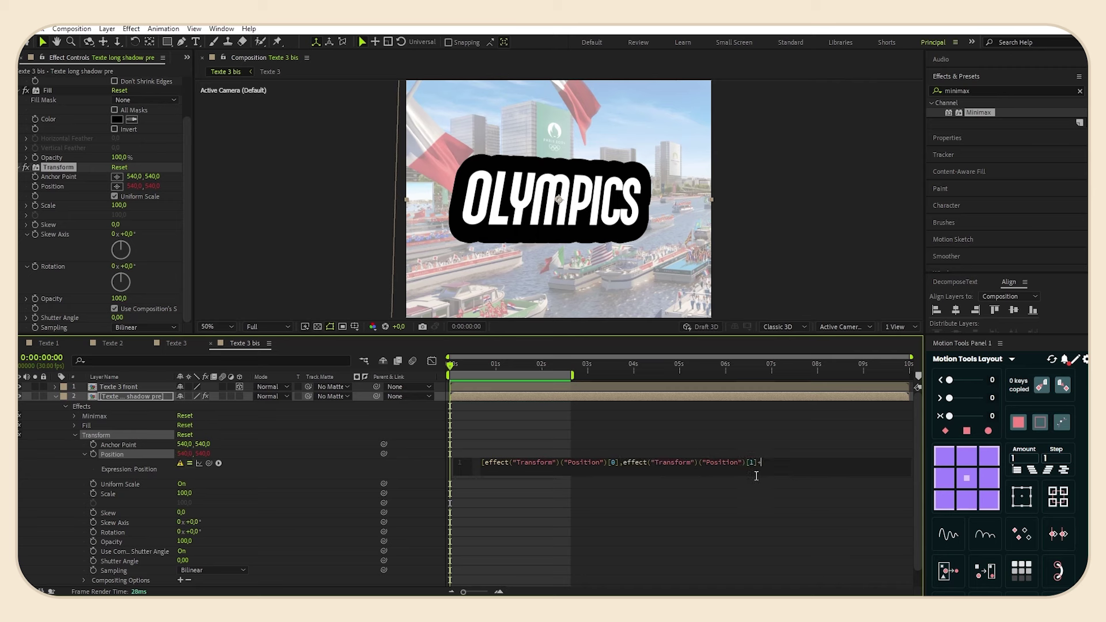
Complete the Position expression by adding the Minimax Radius to the Y value, and collapse the Minimax and Transform properties.
click(75, 416)
drag(210, 521, 103, 435)
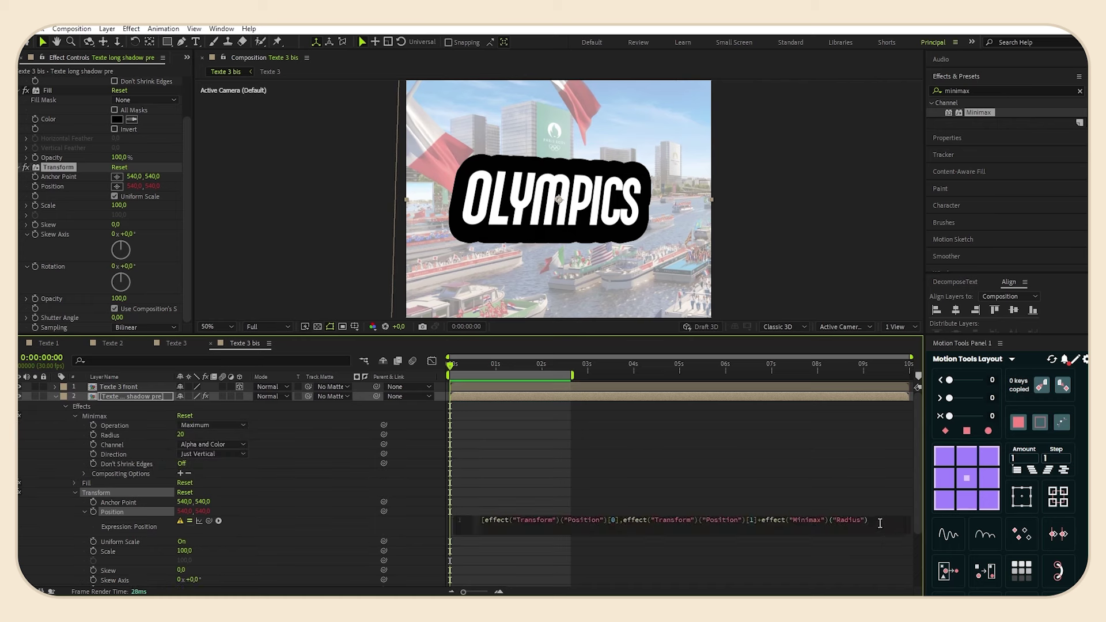
click(421, 522)
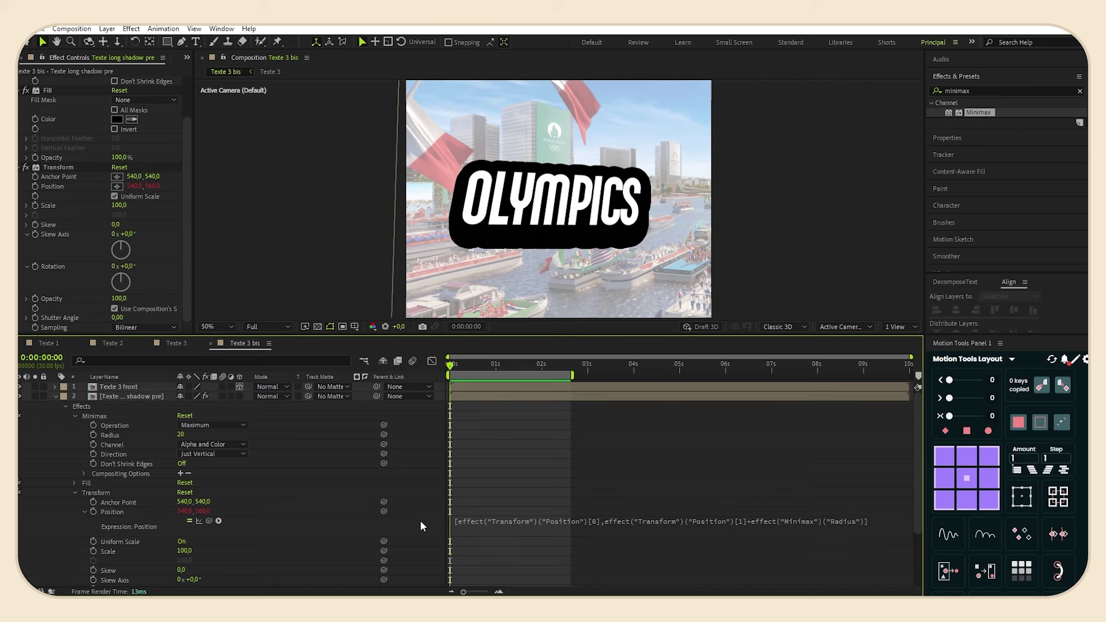
click(74, 416)
click(75, 435)
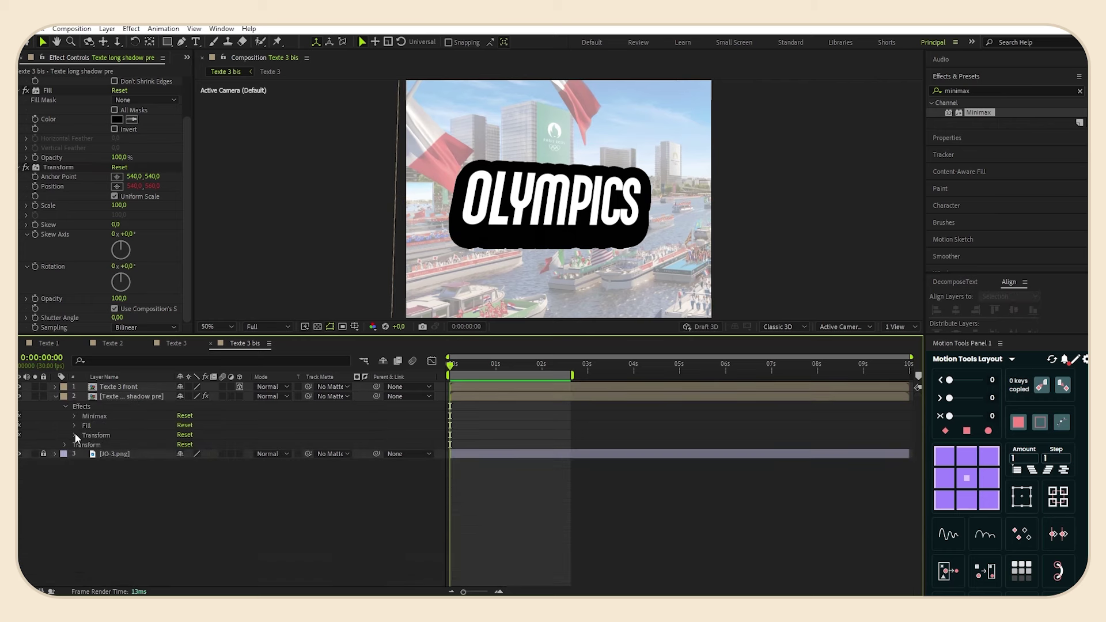
Add a second Transform effect to Texte long shadow pre and rename it Transform rotation 1.
click(132, 397)
key(ctrl+space)
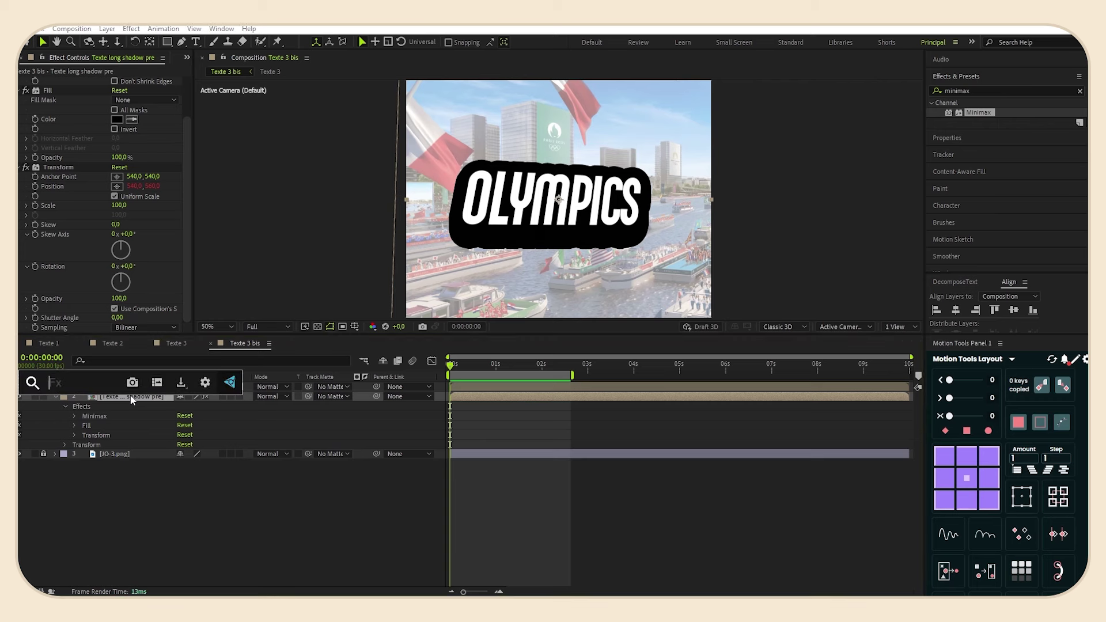
text(tra)
key(Return)
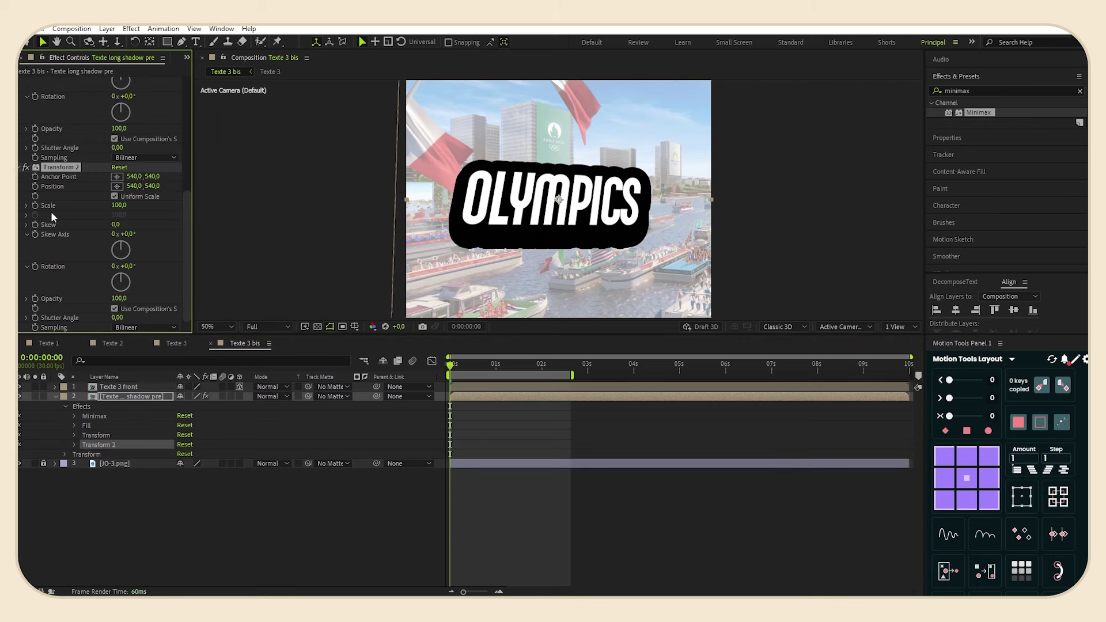
right_click(56, 167)
click(87, 175)
click(78, 166)
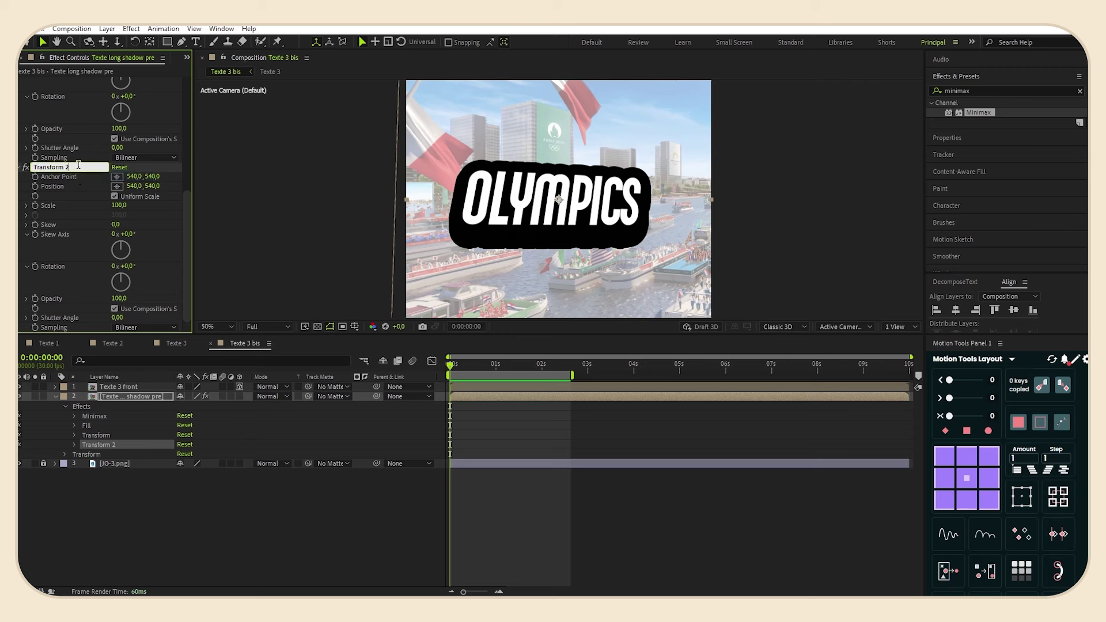
text(tation 1)
key(Return)
Reorder the effects so Fill comes first, followed by Transform rotation 1, Minimax and Transform, with all of them collapsed.
scroll(67, 277, up, 5)
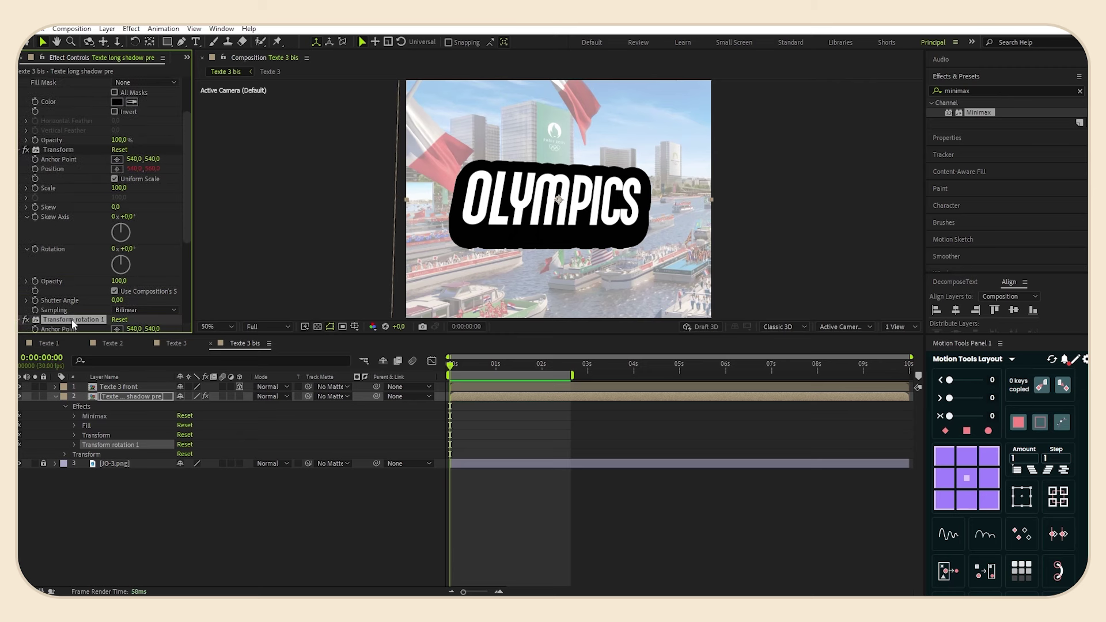
drag(73, 323, 72, 78)
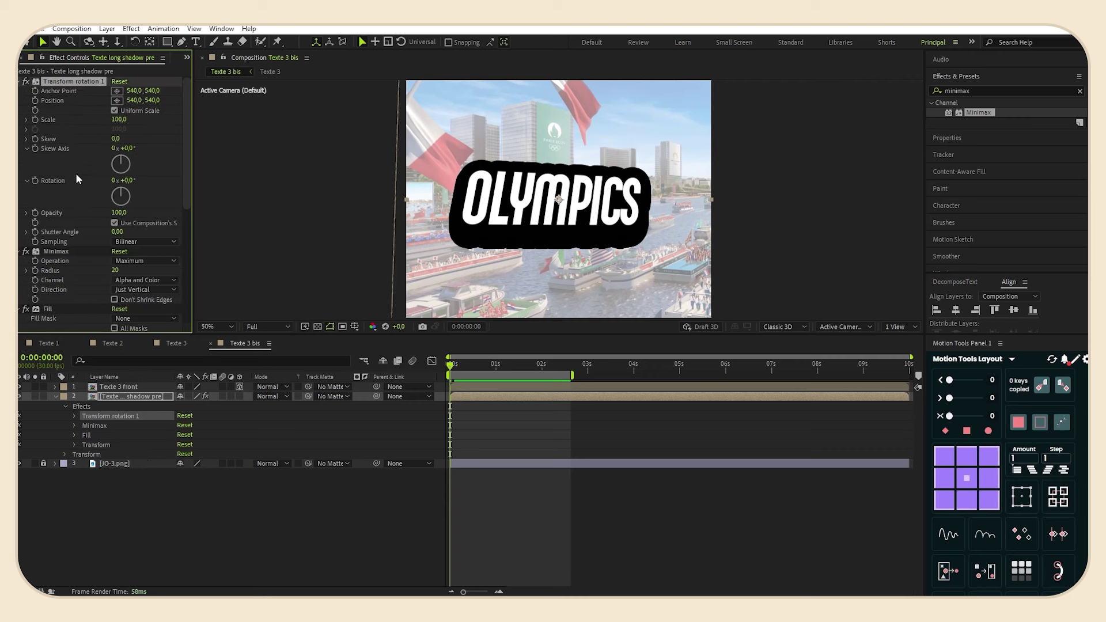
click(20, 252)
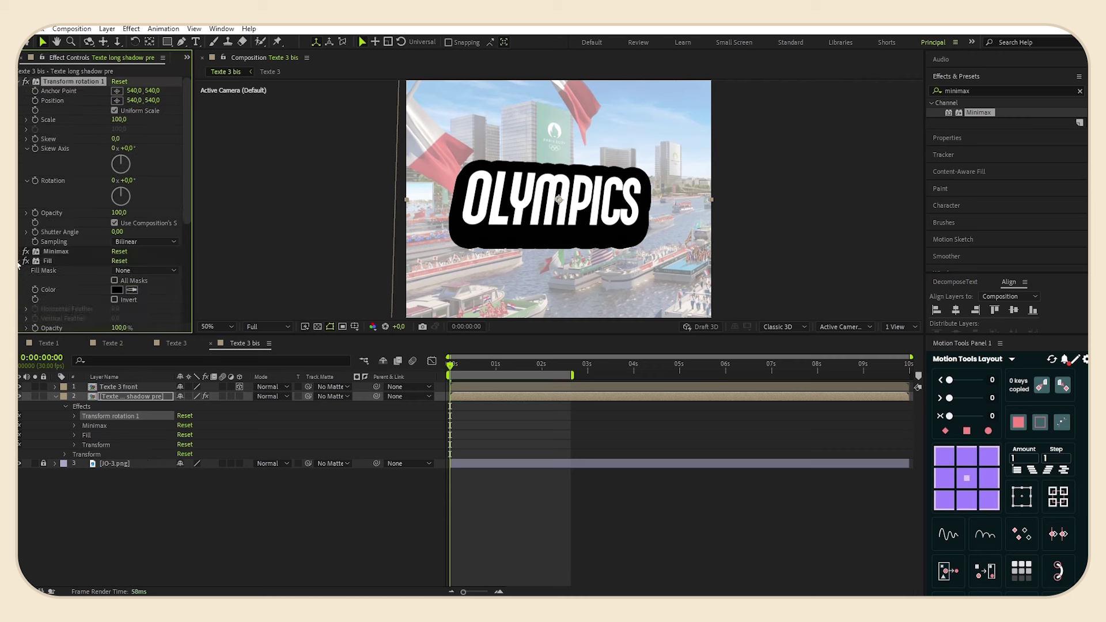
click(18, 261)
click(19, 271)
click(18, 81)
drag(48, 102, 49, 84)
click(66, 140)
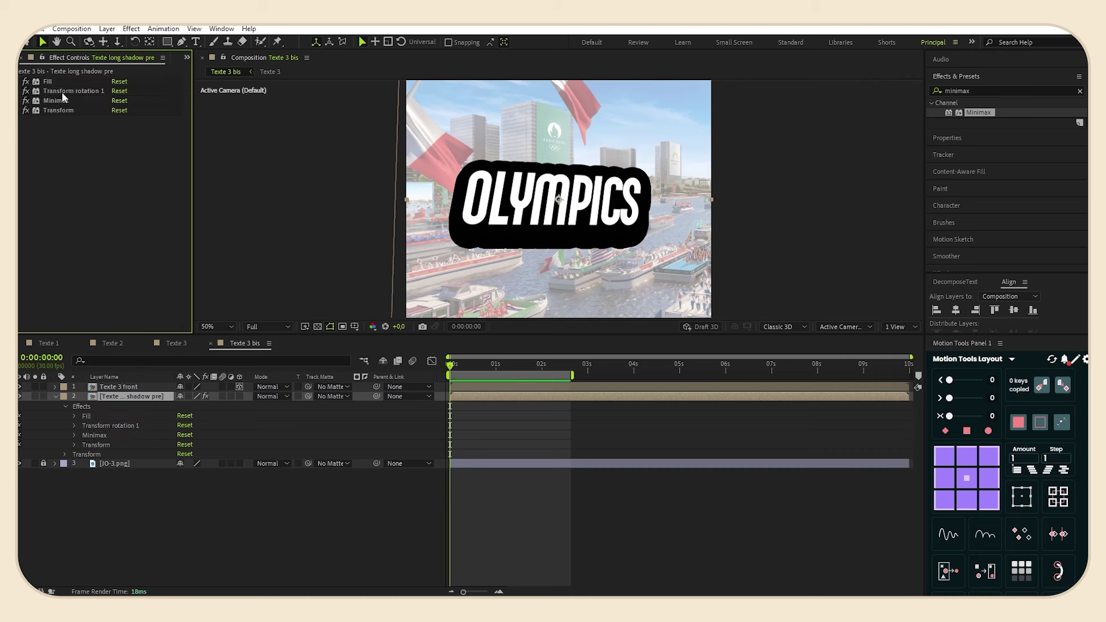
Duplicate Transform rotation 1 and place the copy at the end of the effect stack, after Transform.
click(64, 90)
key(ctrl+d)
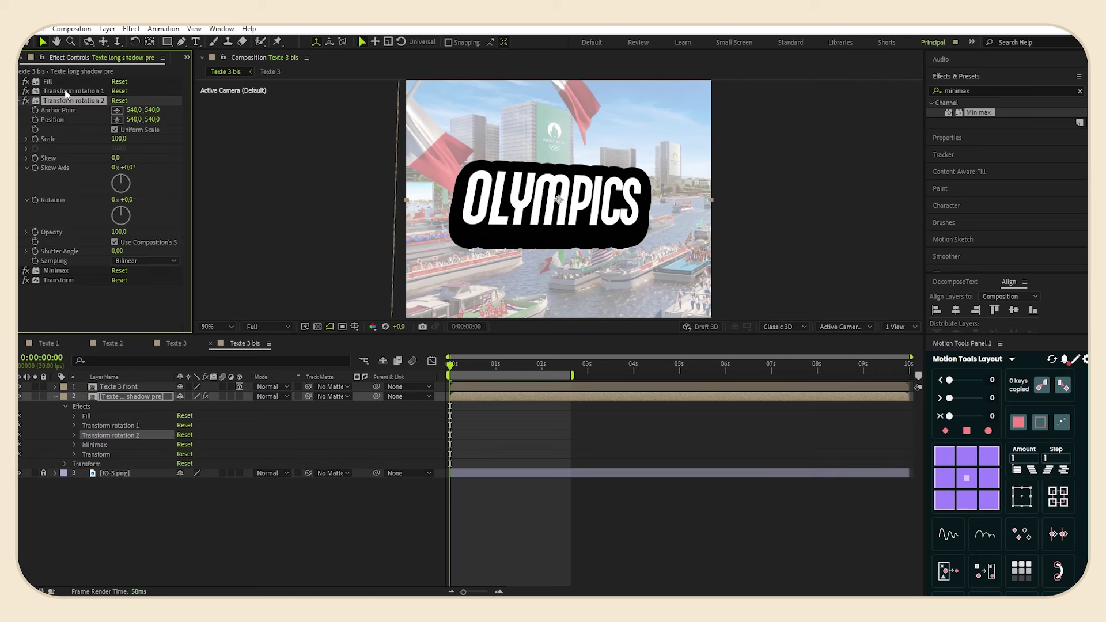
drag(60, 102, 79, 291)
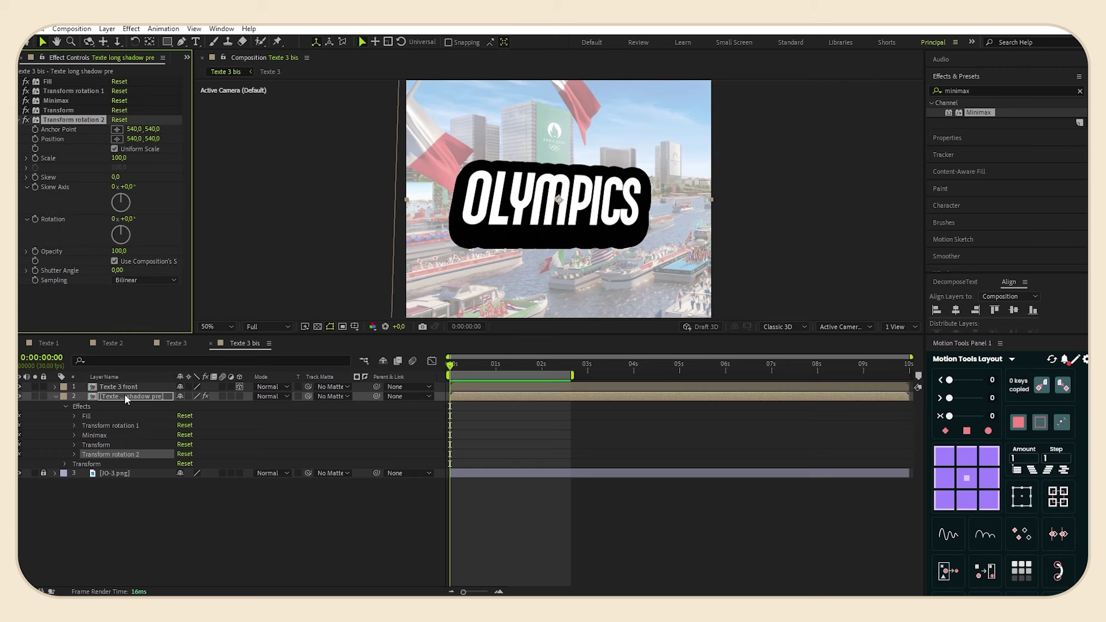
Link Transform rotation 2's Rotation to Transform rotation 1's Rotation and negate the expression with a leading minus sign.
click(73, 455)
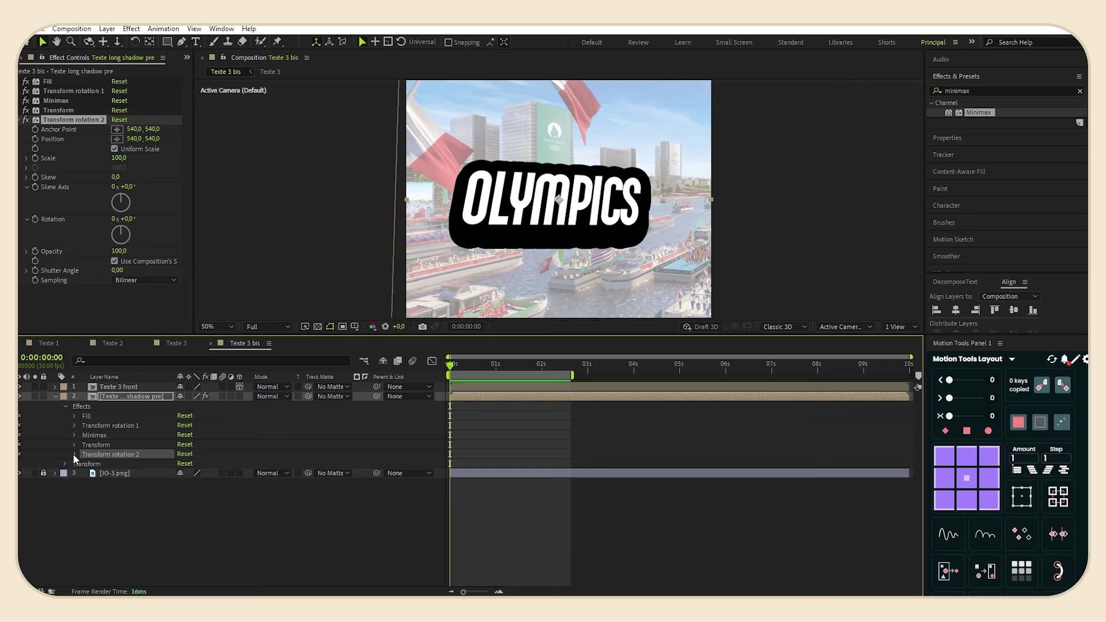
click(74, 425)
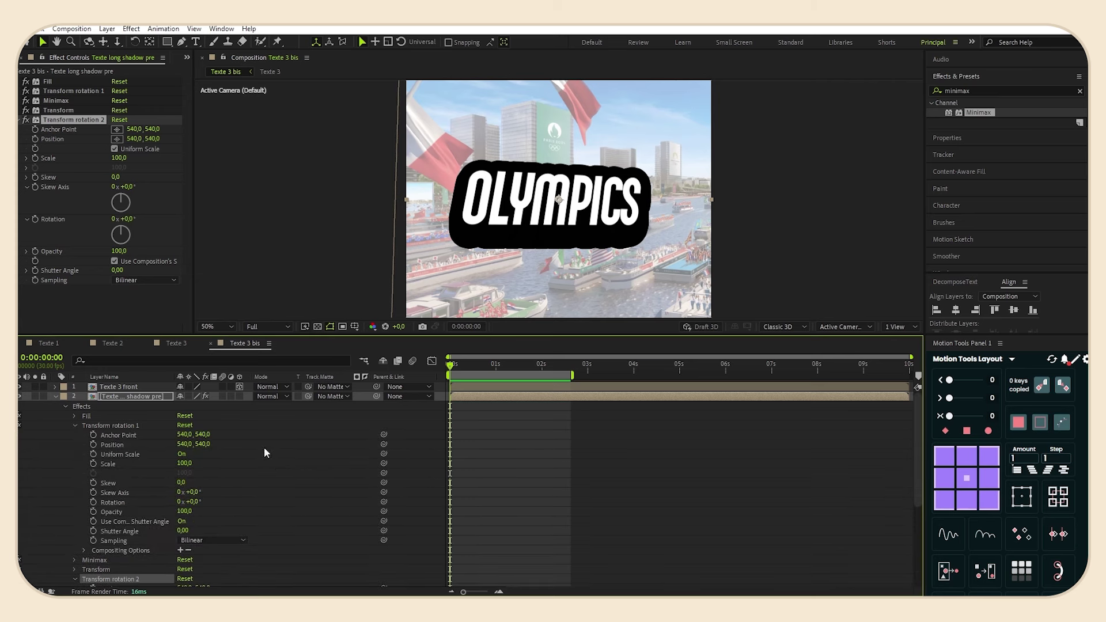
scroll(264, 447, down, 4)
scroll(259, 437, down, 2)
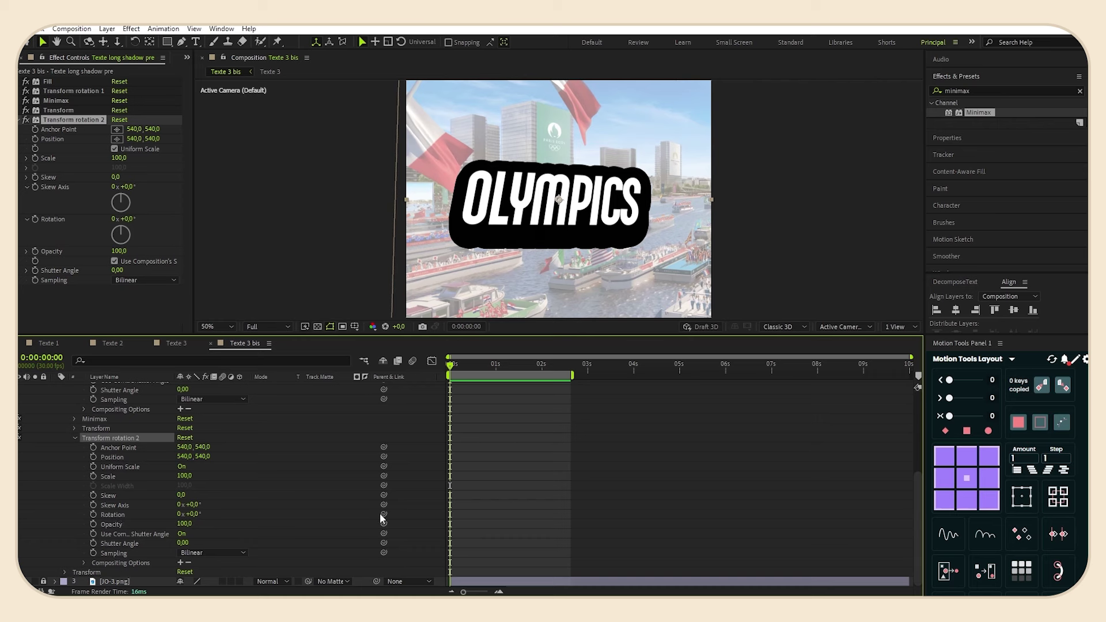
drag(382, 514, 127, 504)
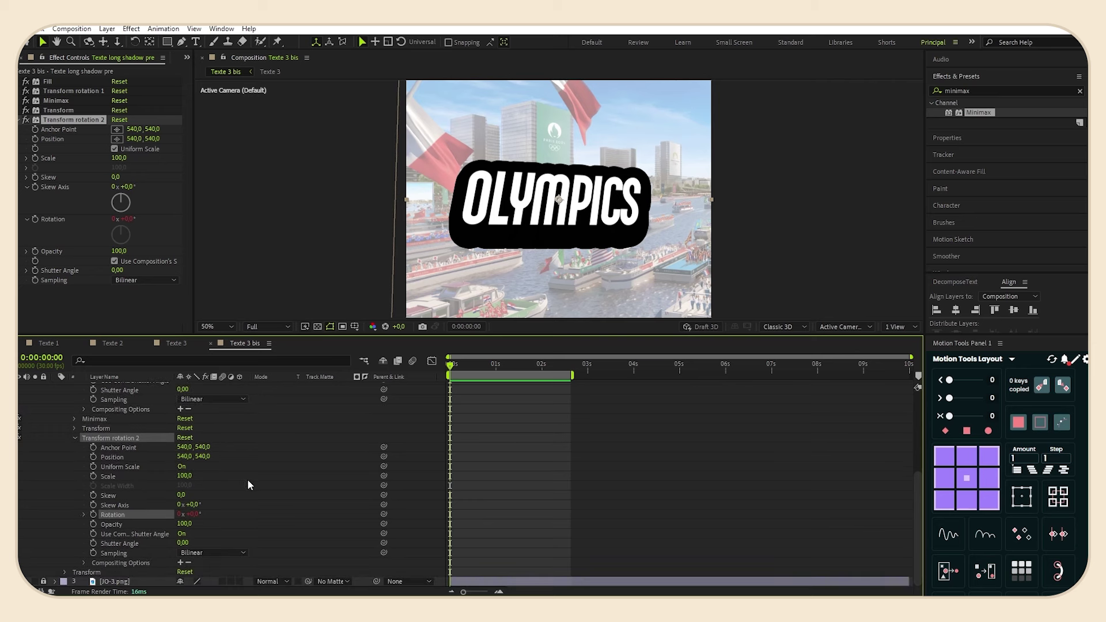
click(83, 515)
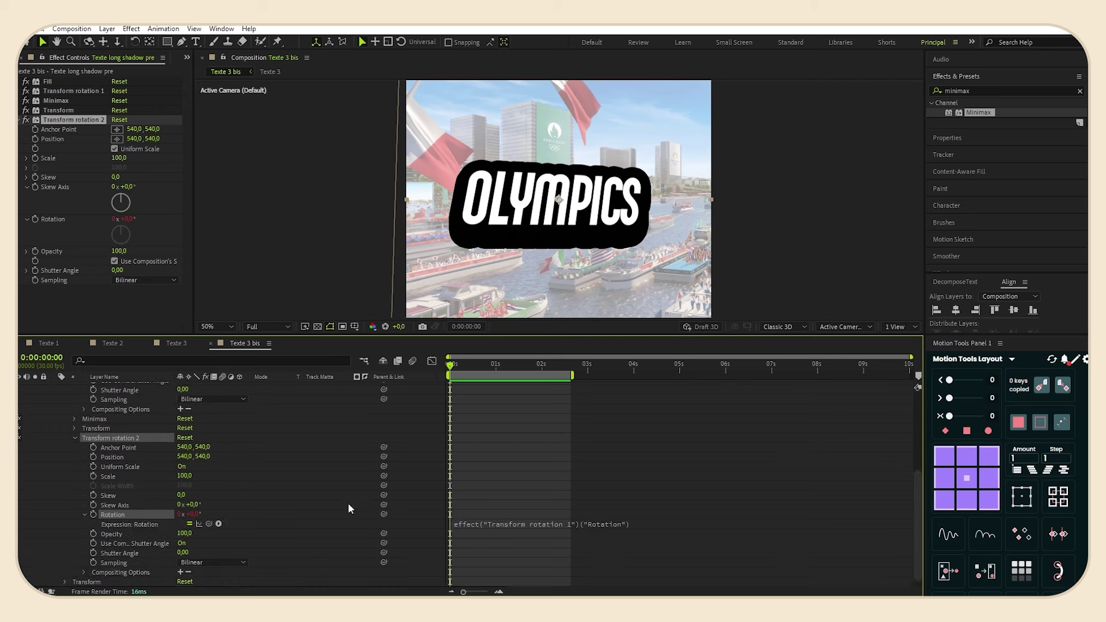
click(432, 521)
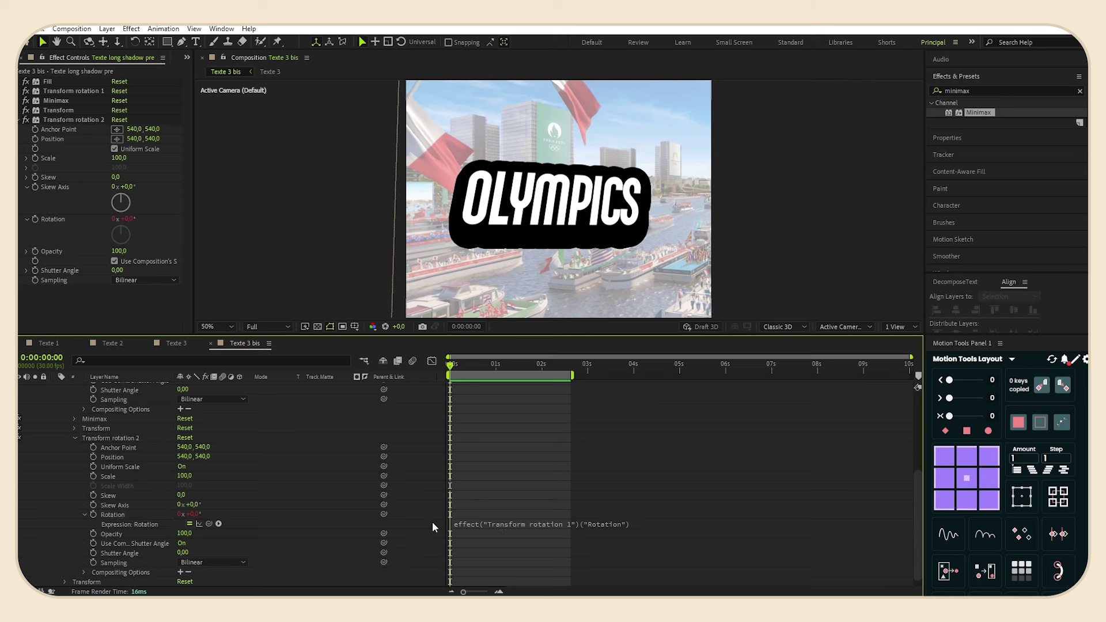
click(483, 525)
text(-)
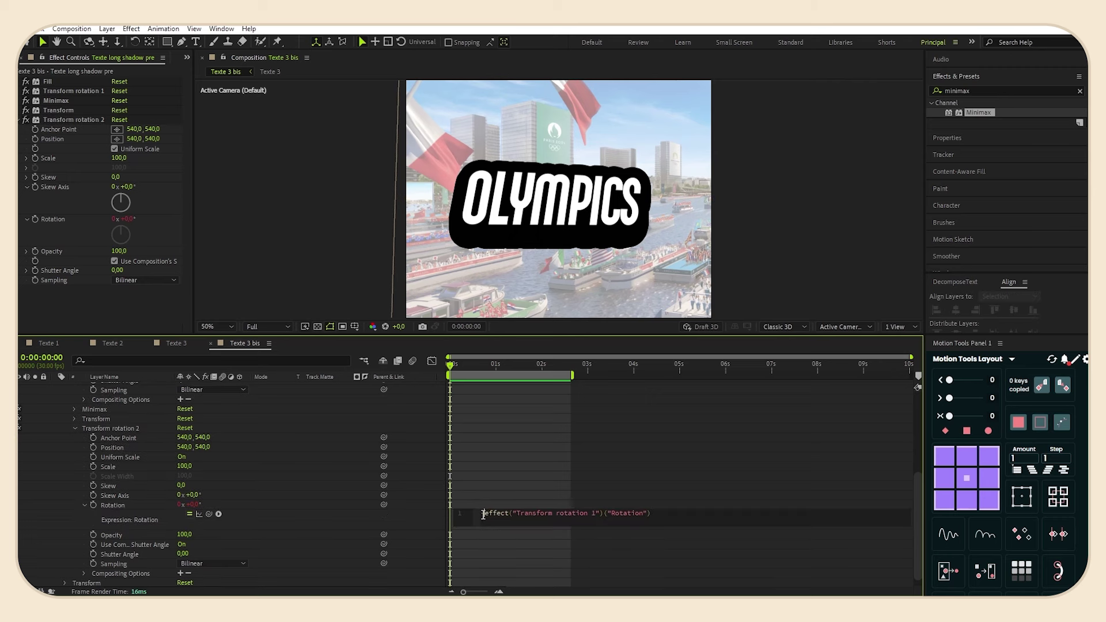
click(431, 513)
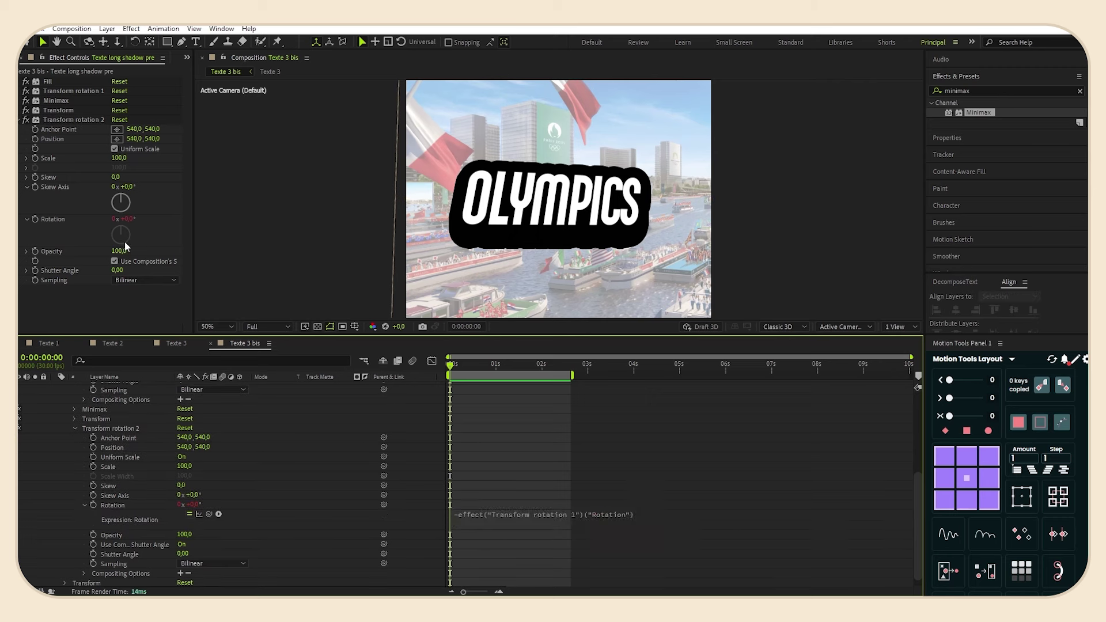
Set Transform rotation 1's Rotation to -50° and collapse both rotation effects.
click(22, 91)
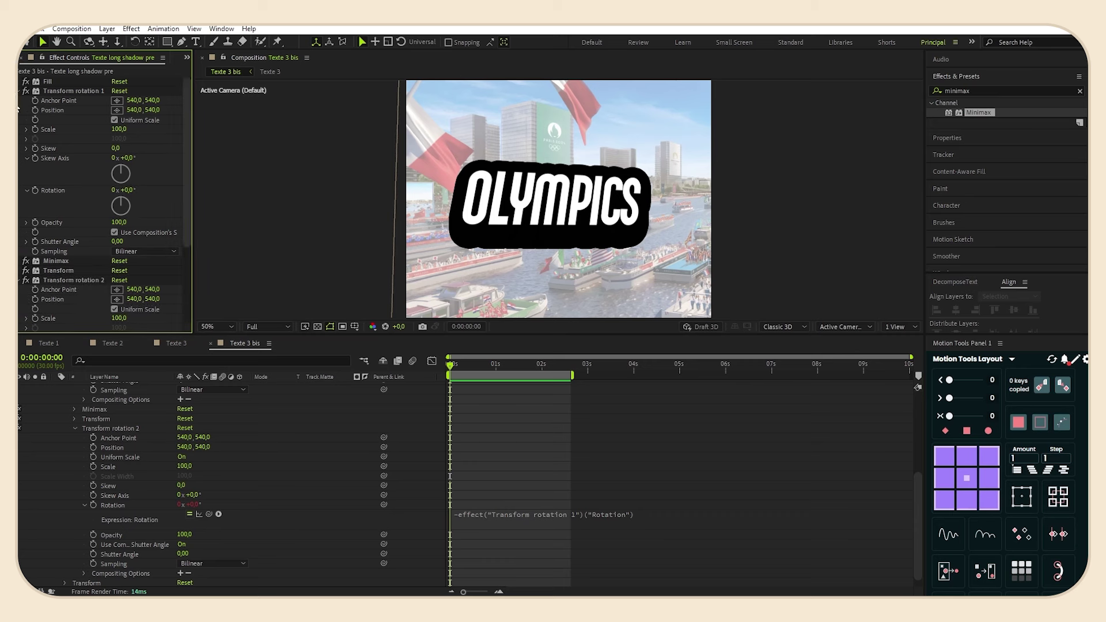
drag(124, 190, 145, 192)
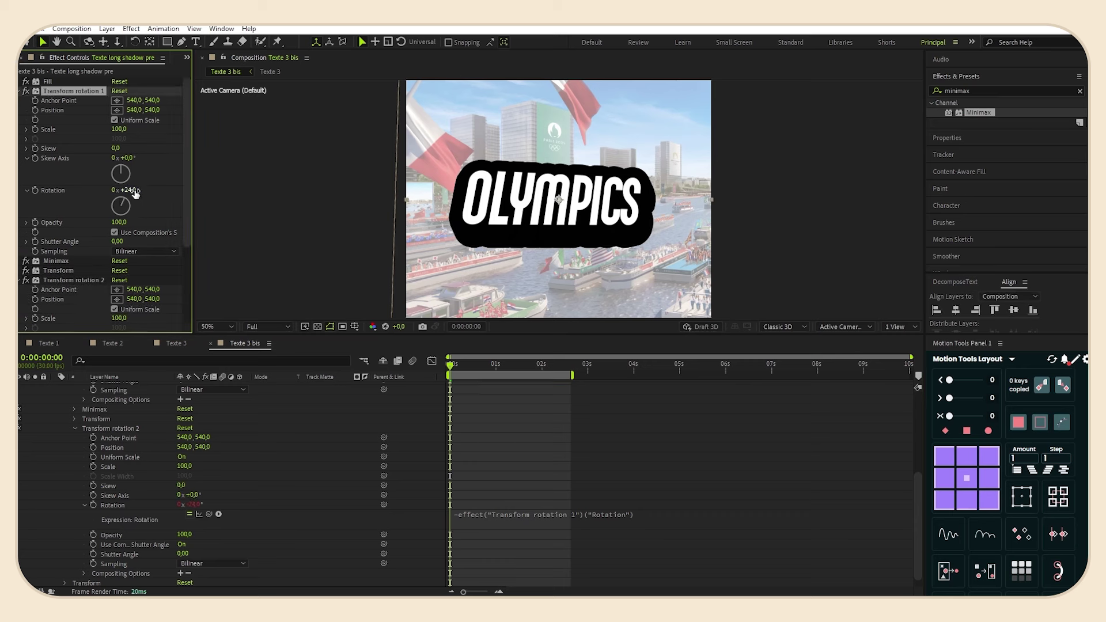
click(132, 190)
text(-50)
key(Return)
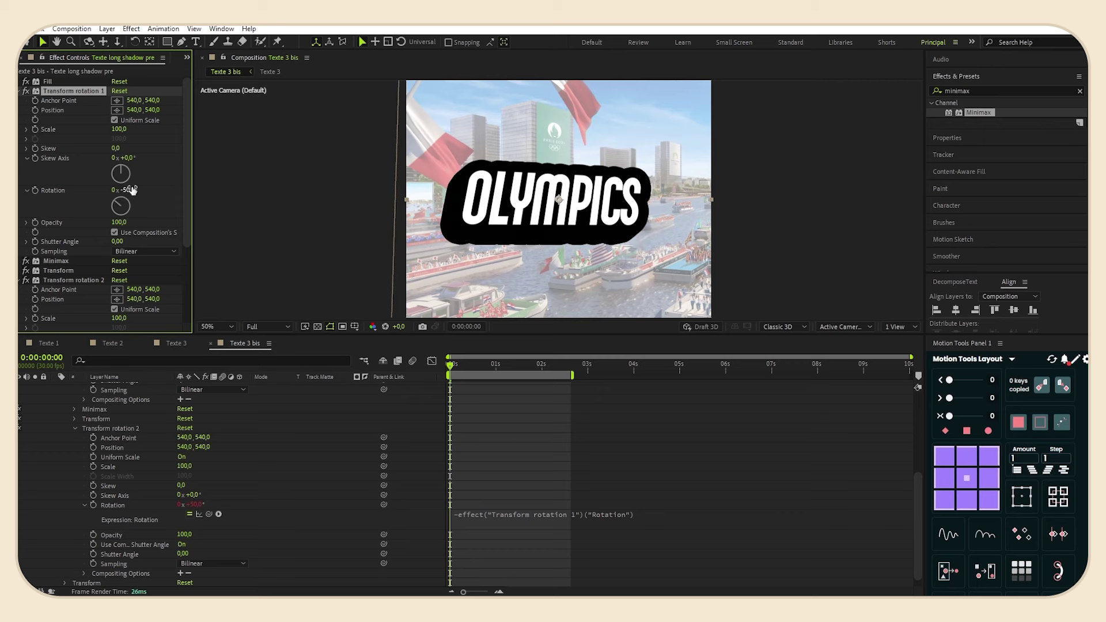
click(22, 91)
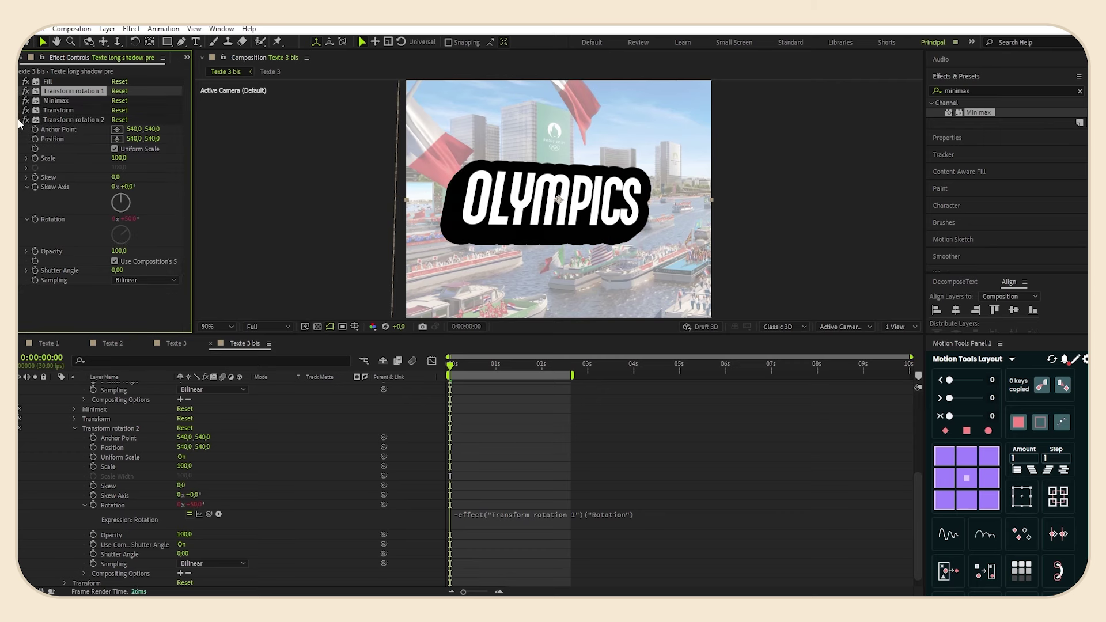
click(20, 121)
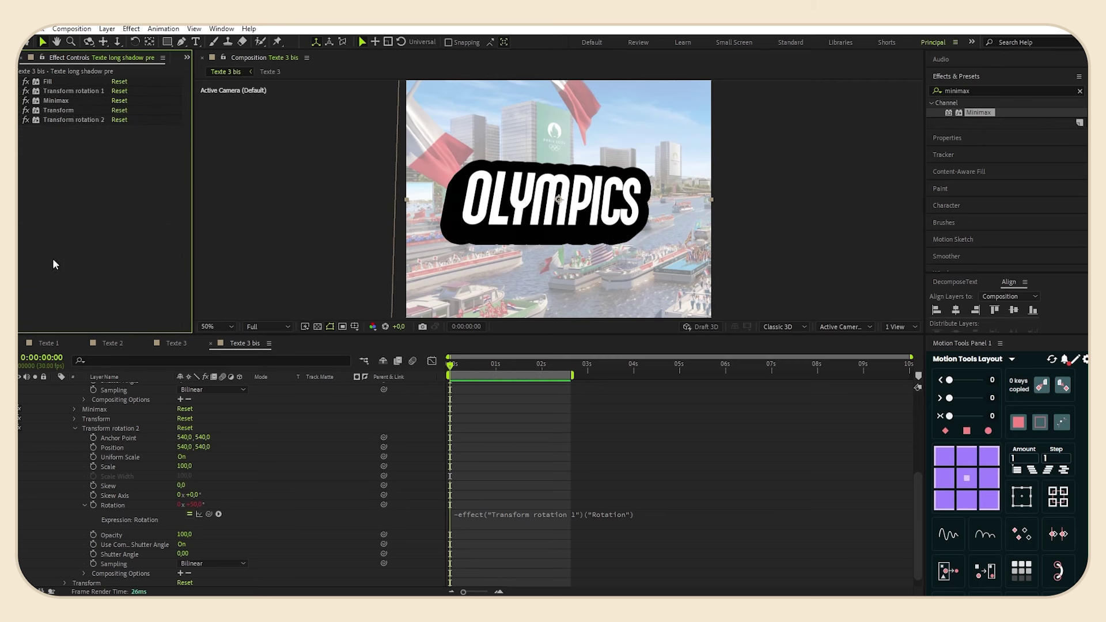
Apply the CC Composite effect to Texte long shadow pre and collapse the layer's properties.
scroll(245, 470, up, 5)
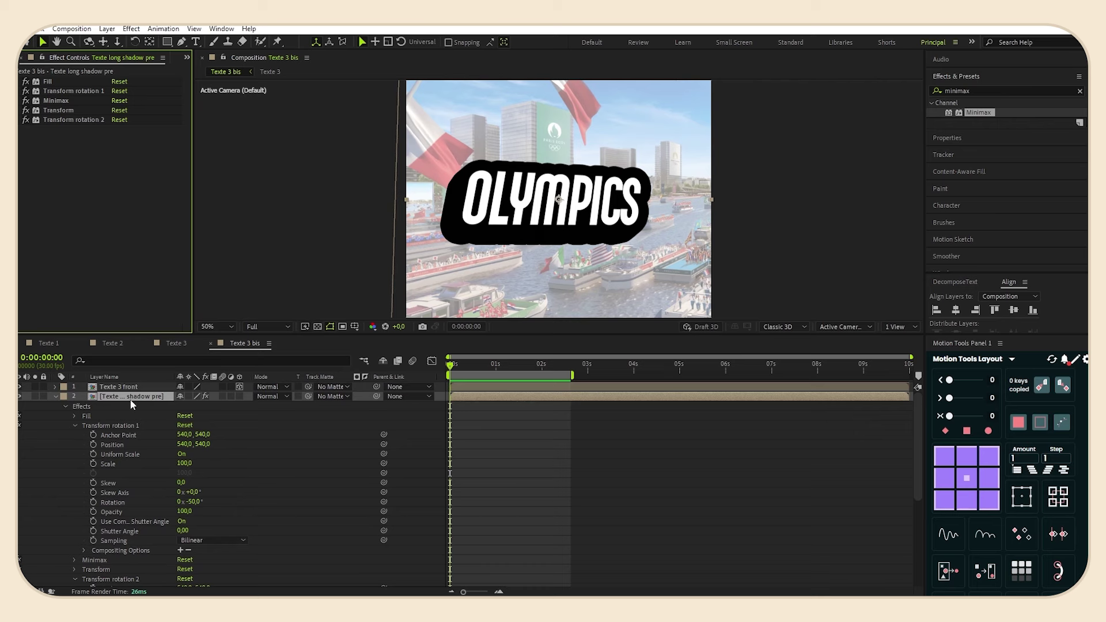
key(ctrl+space)
text(cc c)
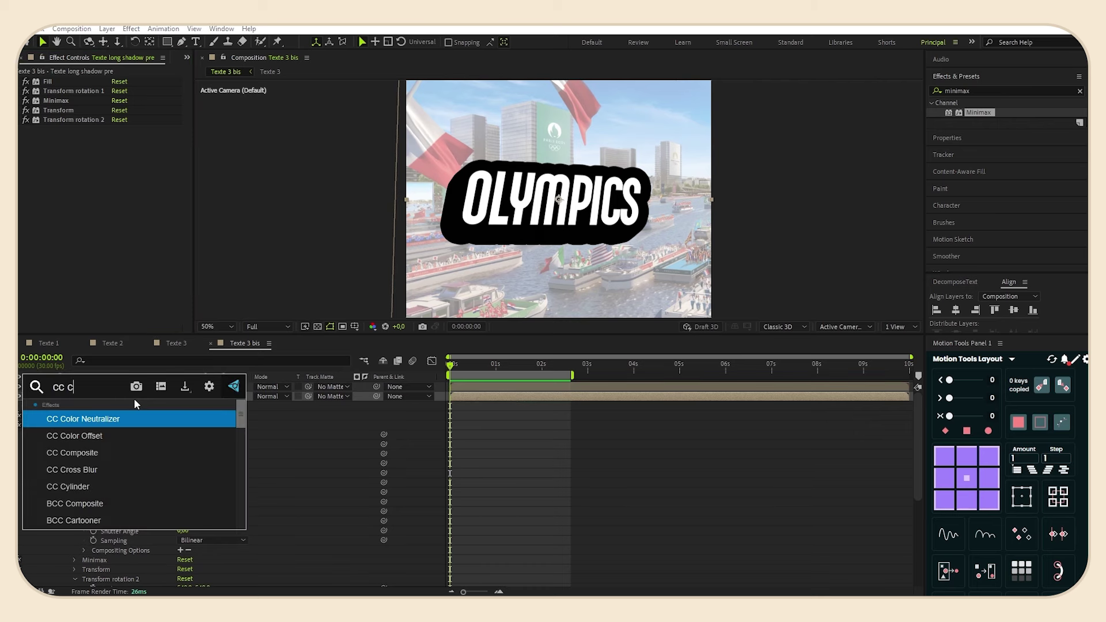
key(Down)
key(Down)
key(Return)
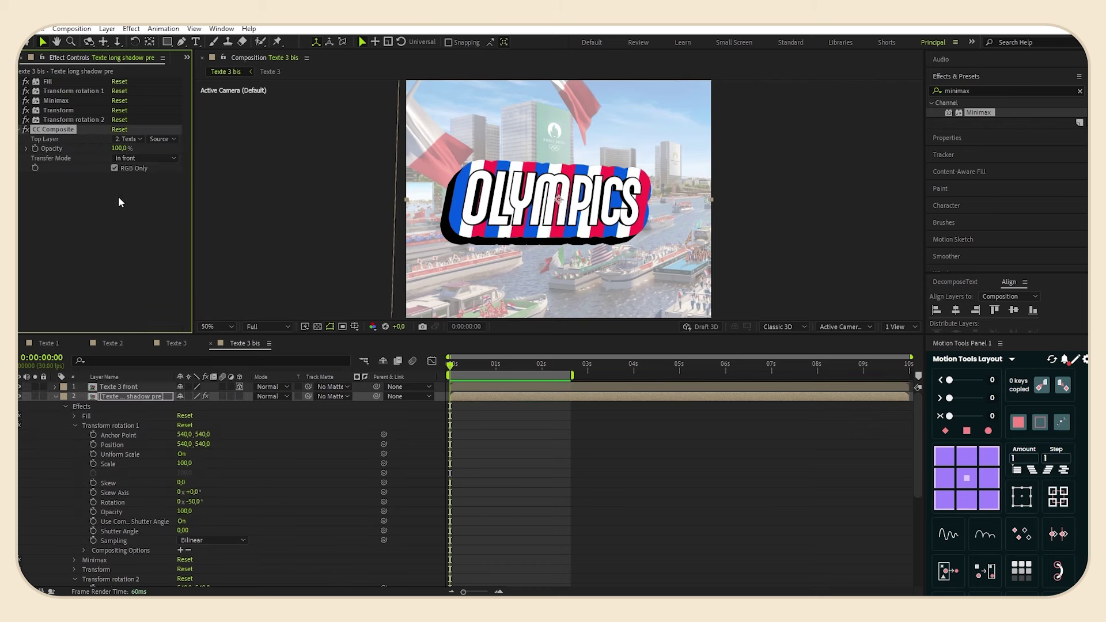
click(55, 392)
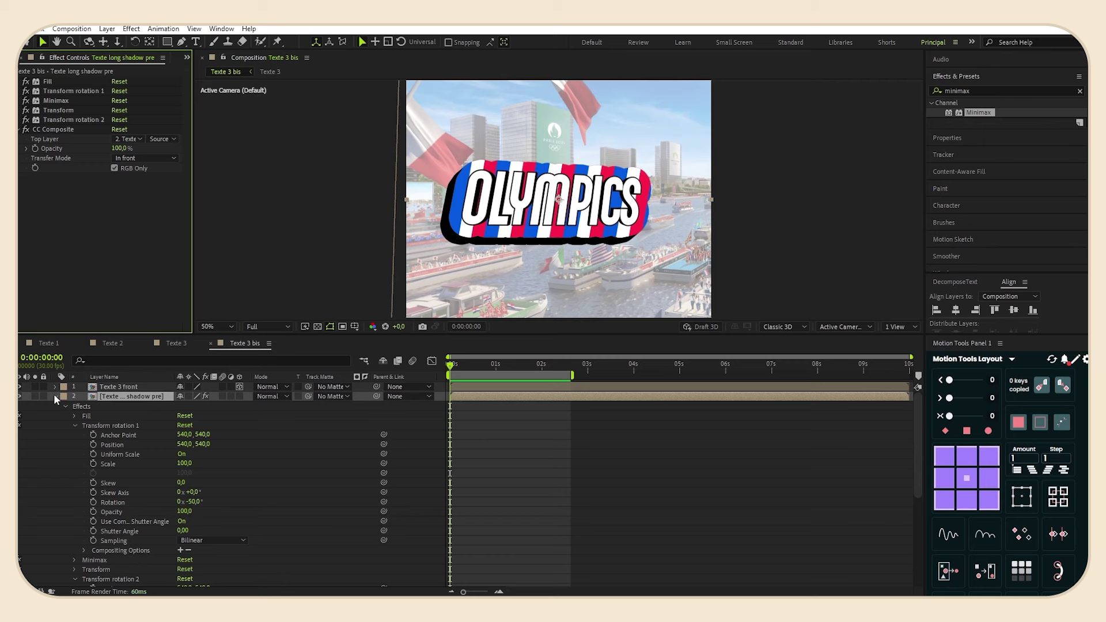
click(54, 395)
right_click(199, 438)
click(192, 440)
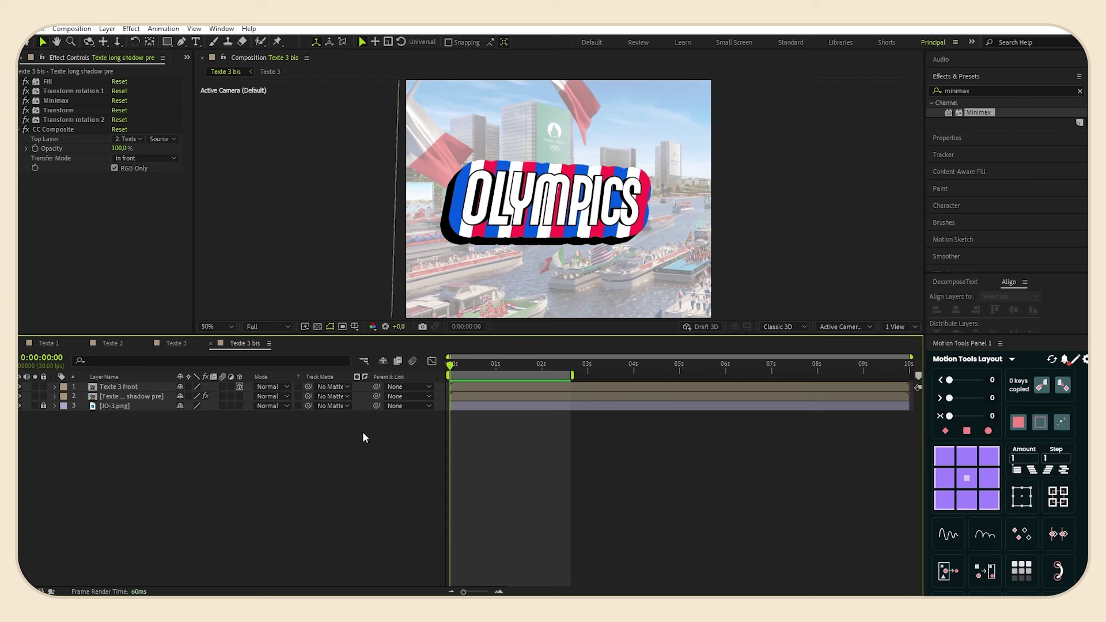
Play back the OLYMPICS title animation in Texte 3 bis and stop the preview.
key(space)
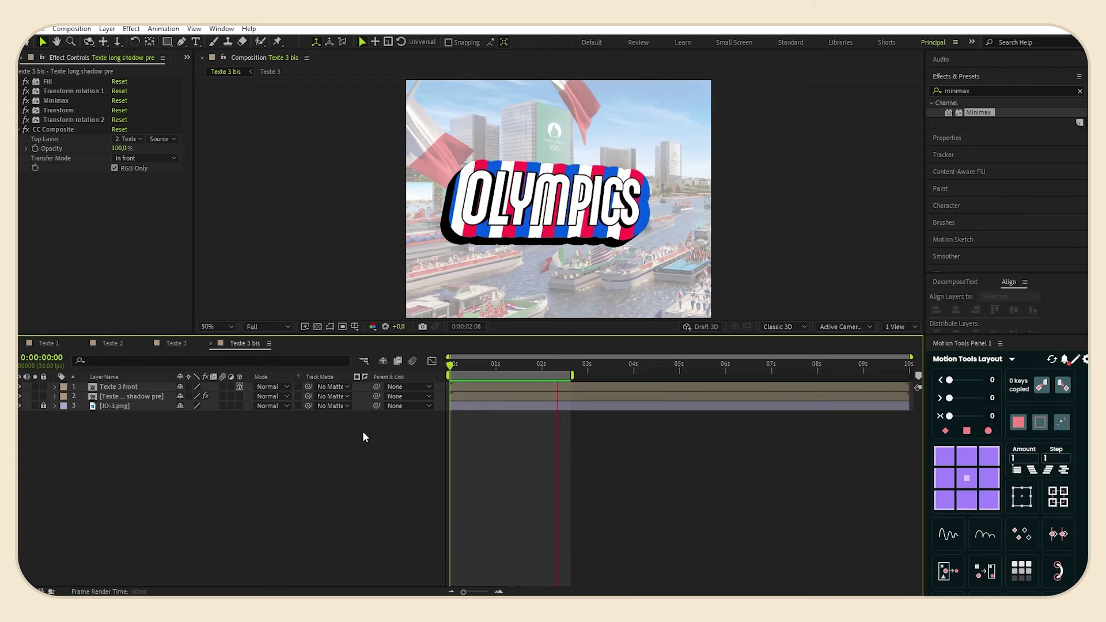
key(space)
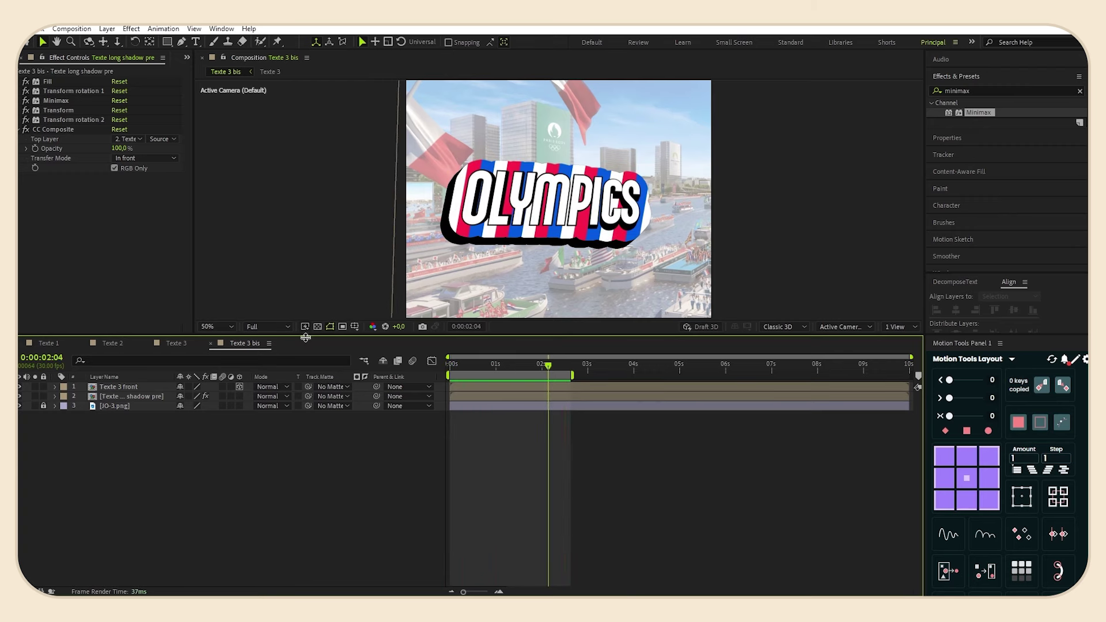
Add a null object to Texte 3 bis and parent the Texte 3 front and Texte long shadow pre layers to it.
right_click(244, 432)
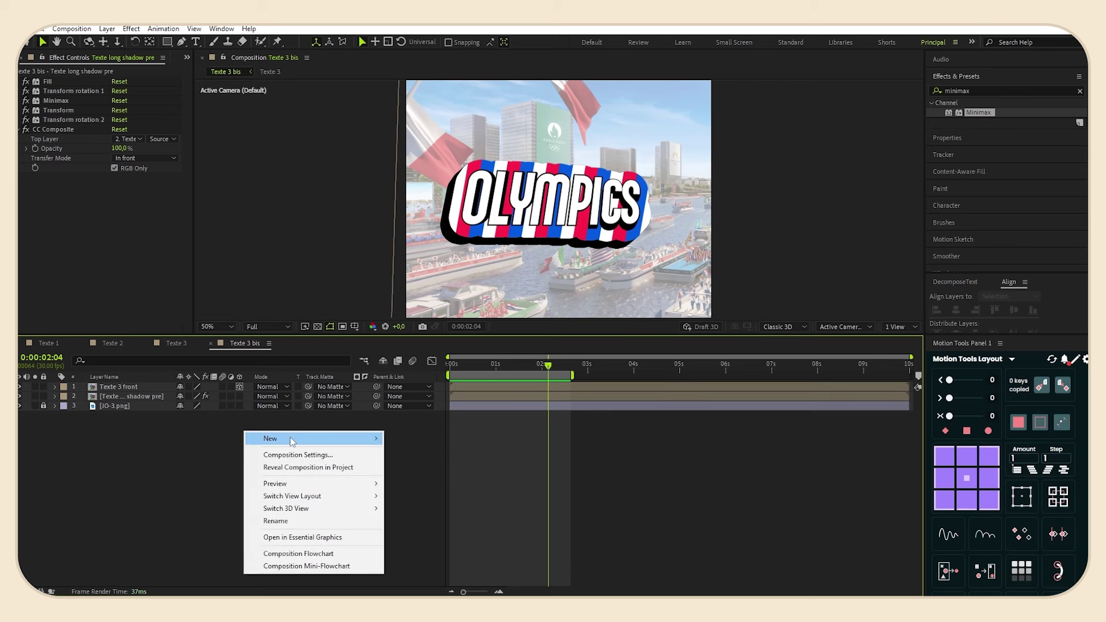
mouse_move(323, 438)
click(418, 505)
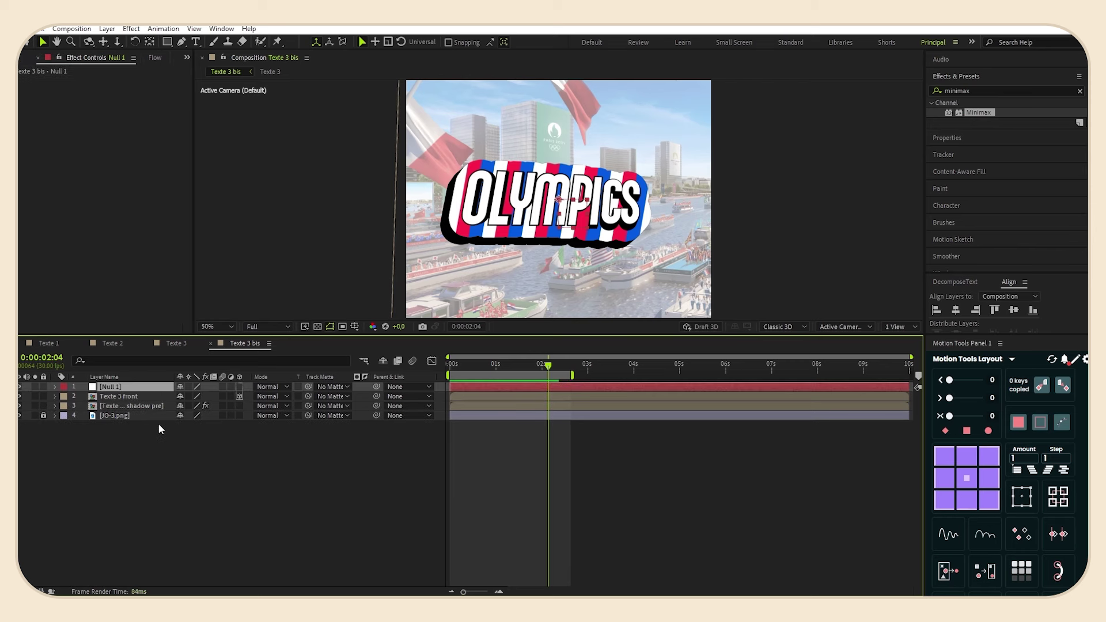
drag(375, 406, 144, 388)
Rename the new null layer as Texte controller.
right_click(129, 386)
click(163, 354)
key(BackSpace)
text(T)
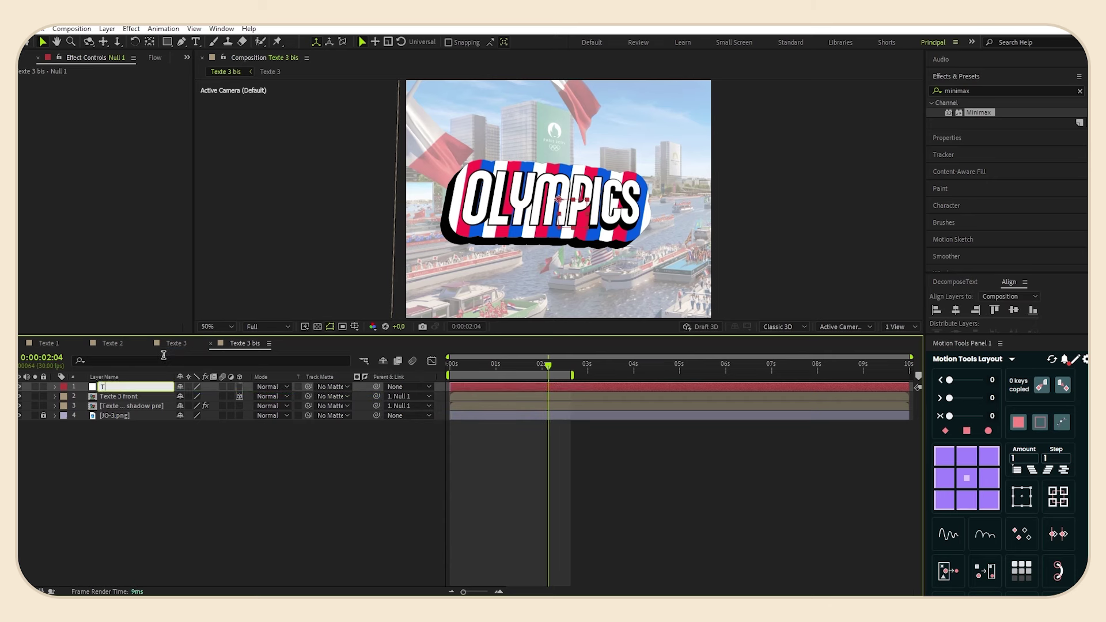
text(exte controller)
key(Return)
Shift the whole title rightward with the Texte controller null by raising its X Position beyond 575.
key(p)
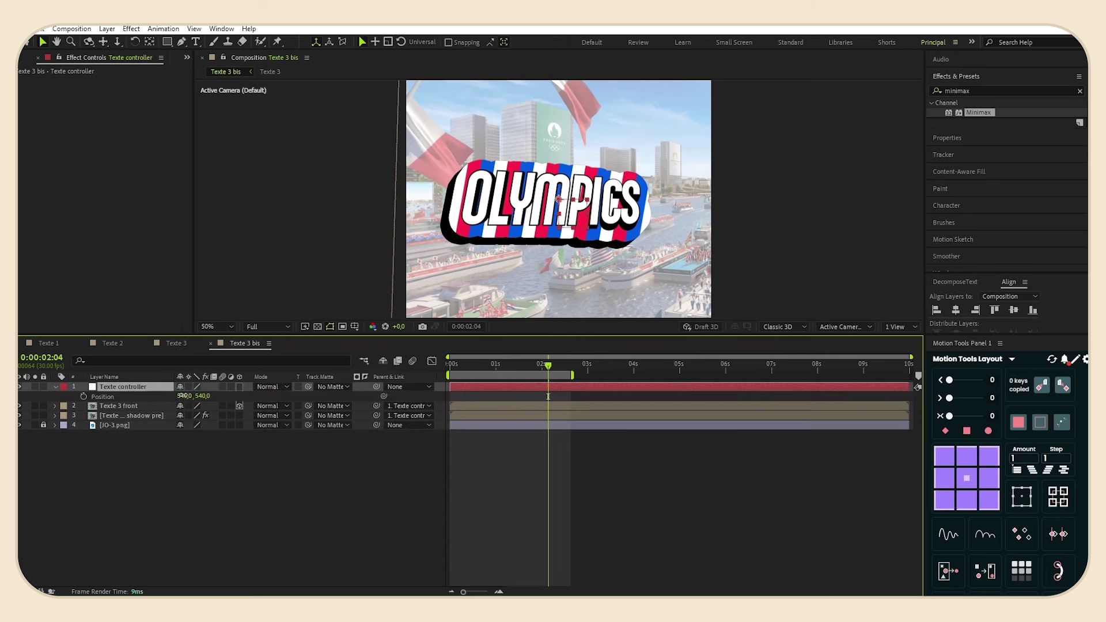
drag(184, 396, 205, 398)
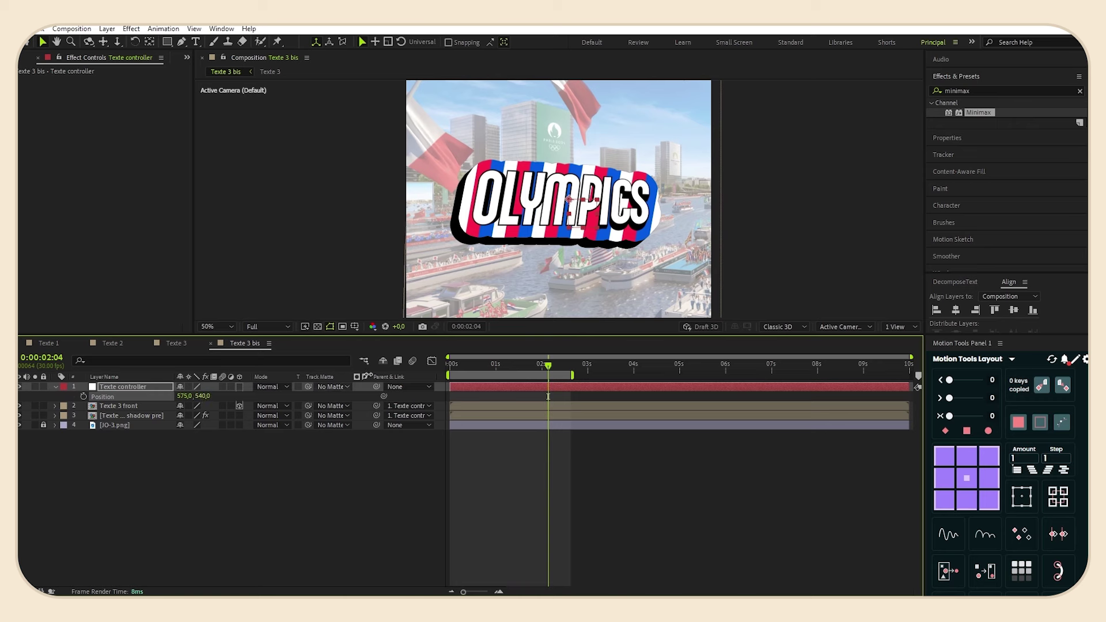
click(218, 327)
click(232, 340)
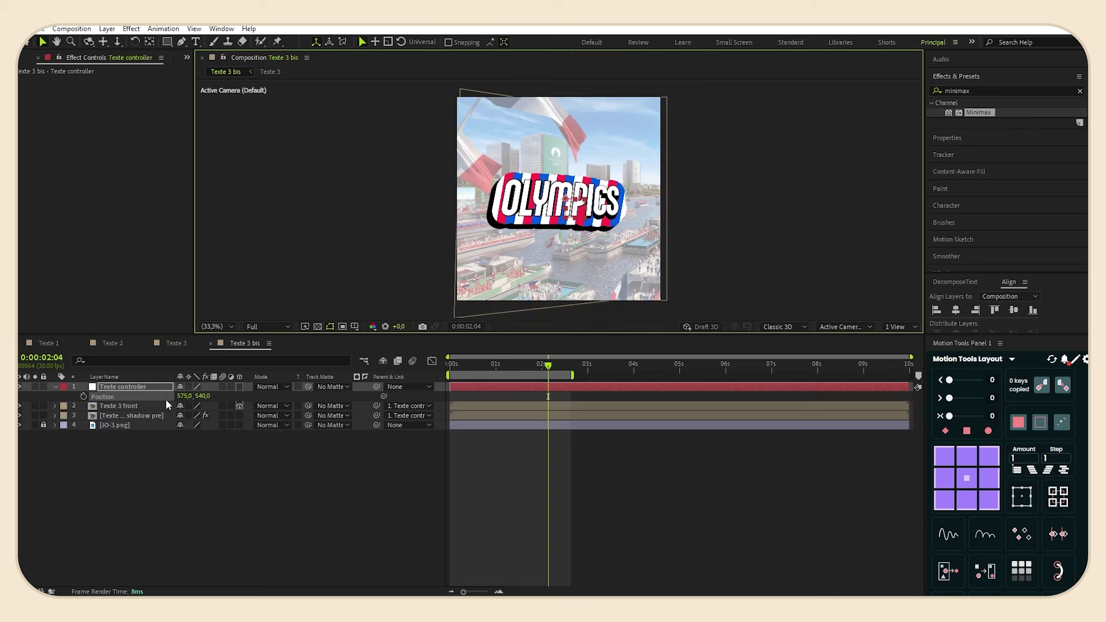
drag(182, 397, 194, 397)
Scale the Texte controller null to 120%, fine-tune the scale to 115%, and collapse the layer's properties.
click(146, 387)
key(s)
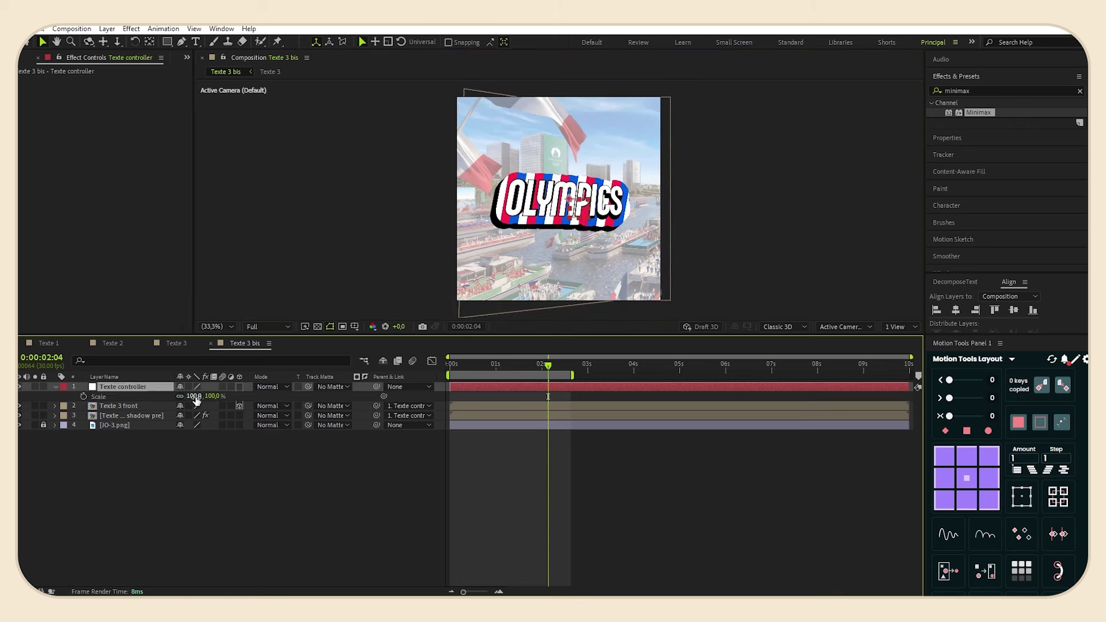
click(195, 397)
text(120)
key(Return)
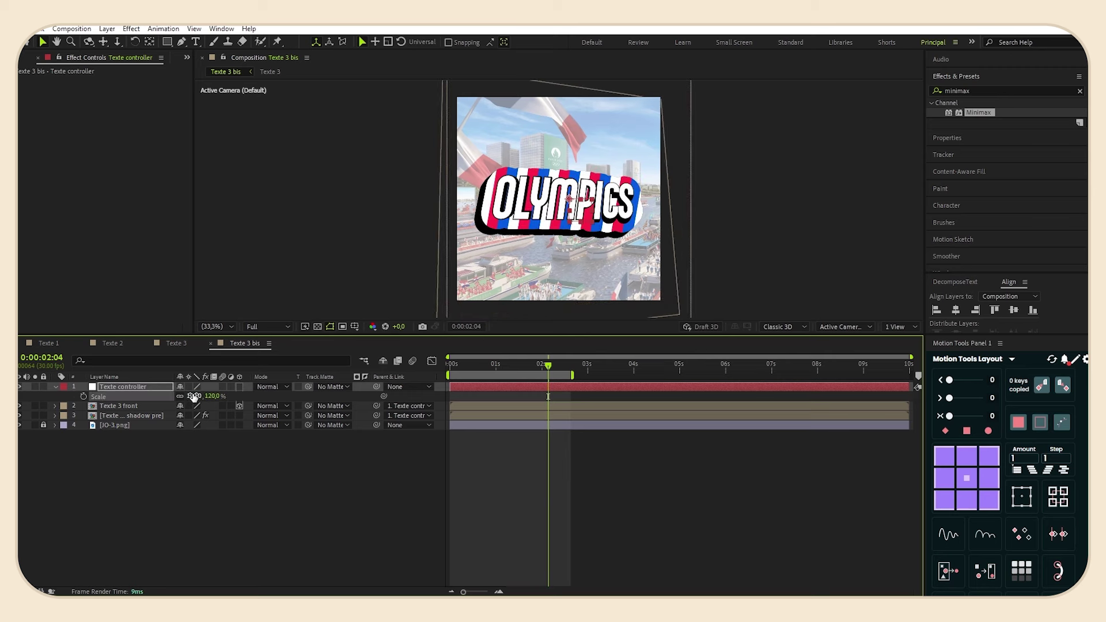
drag(199, 396, 196, 395)
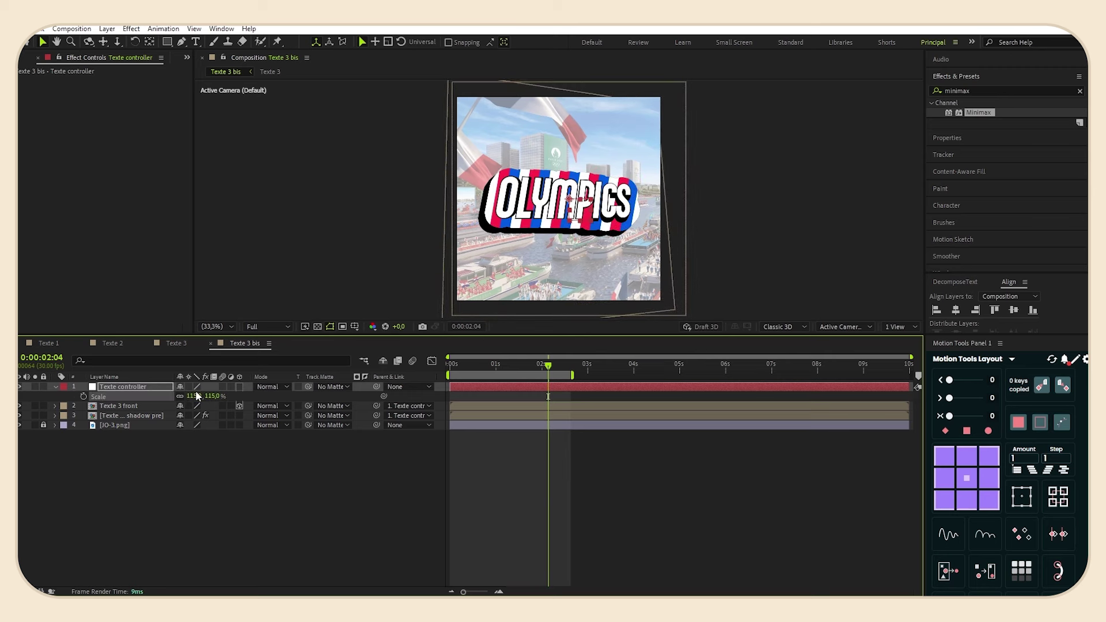
click(199, 480)
click(55, 387)
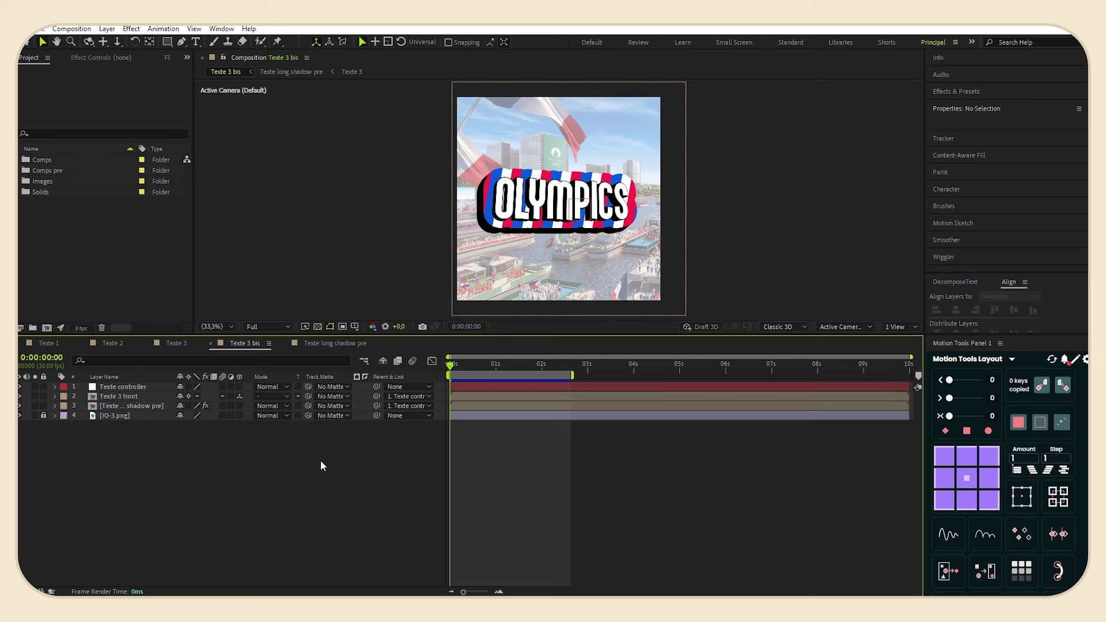
Examine the OLYMPICS text's character settings in Texte 3, including the extra options such as Faux Italic, without changing them.
click(179, 344)
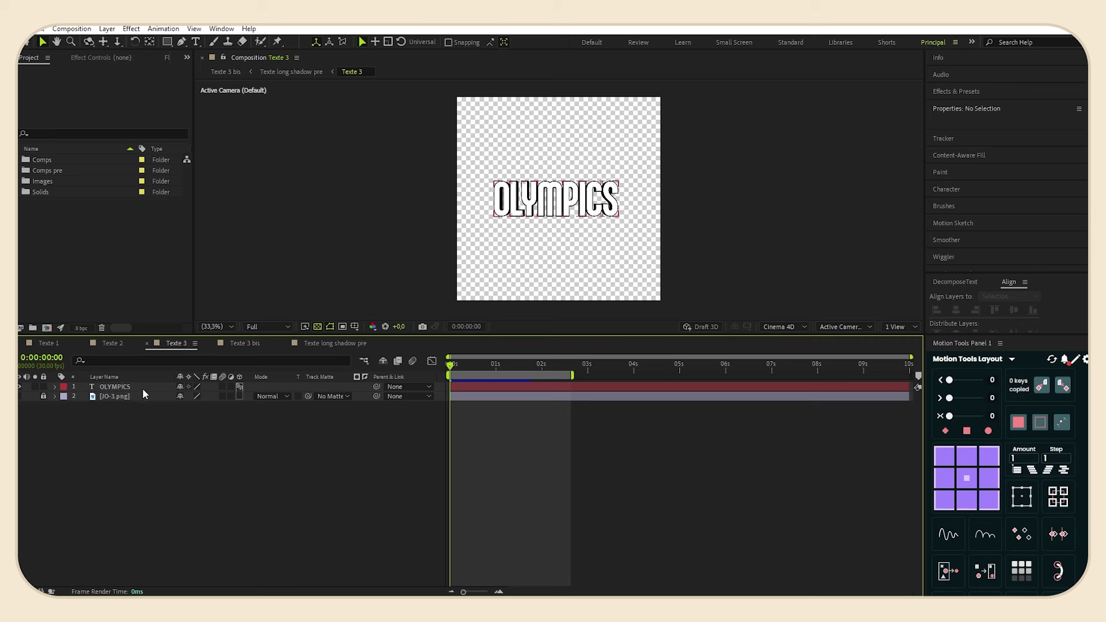
double_click(559, 209)
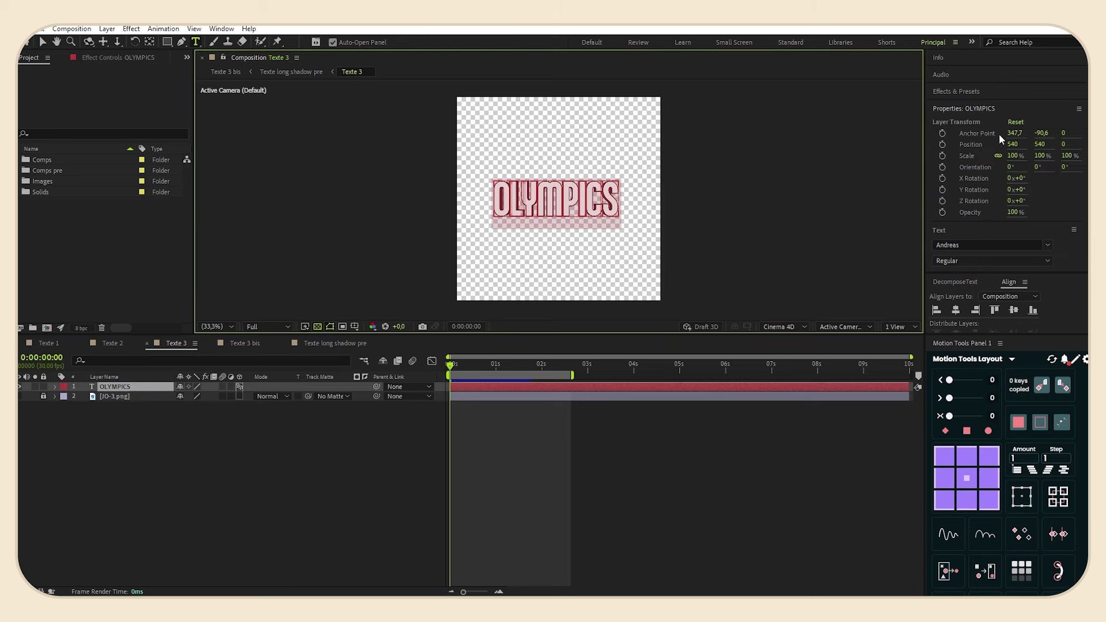
scroll(1045, 185, down, 4)
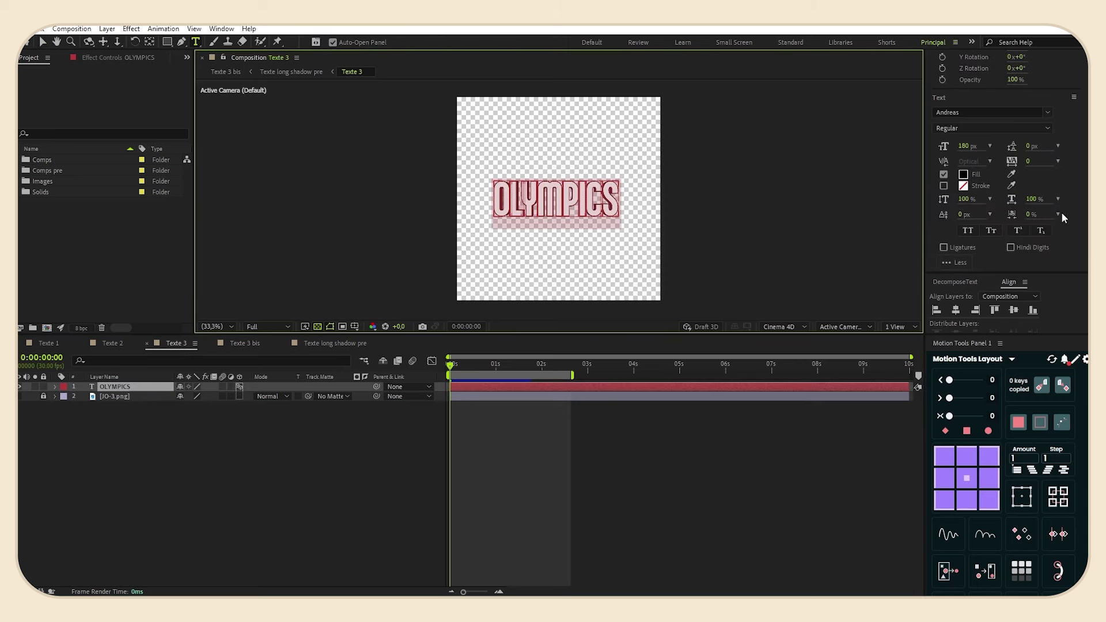
click(1074, 98)
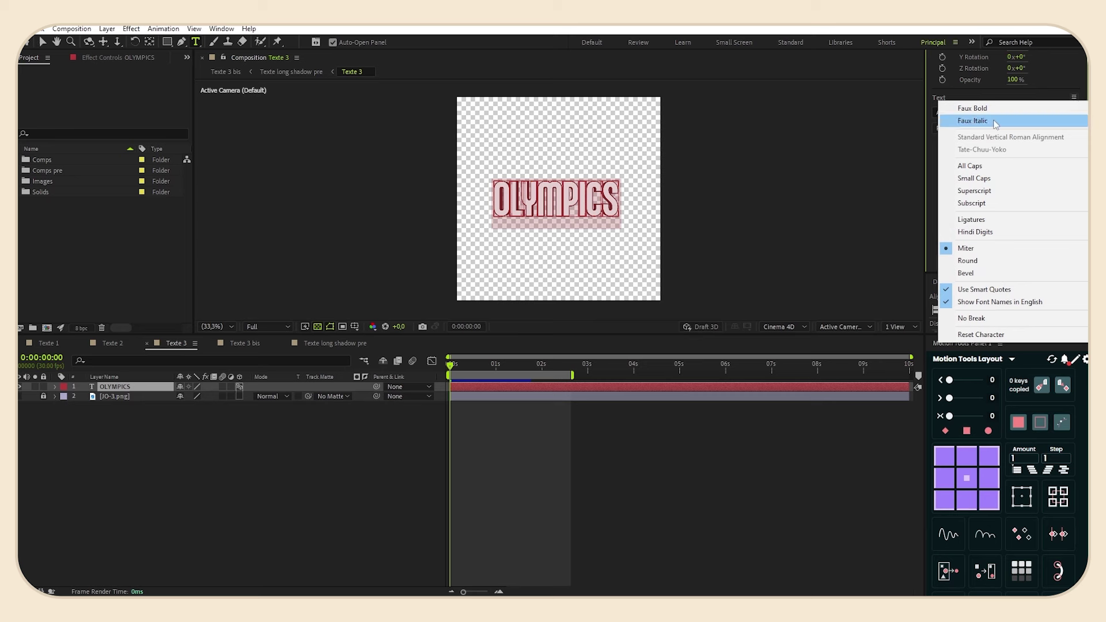
click(1033, 95)
click(299, 433)
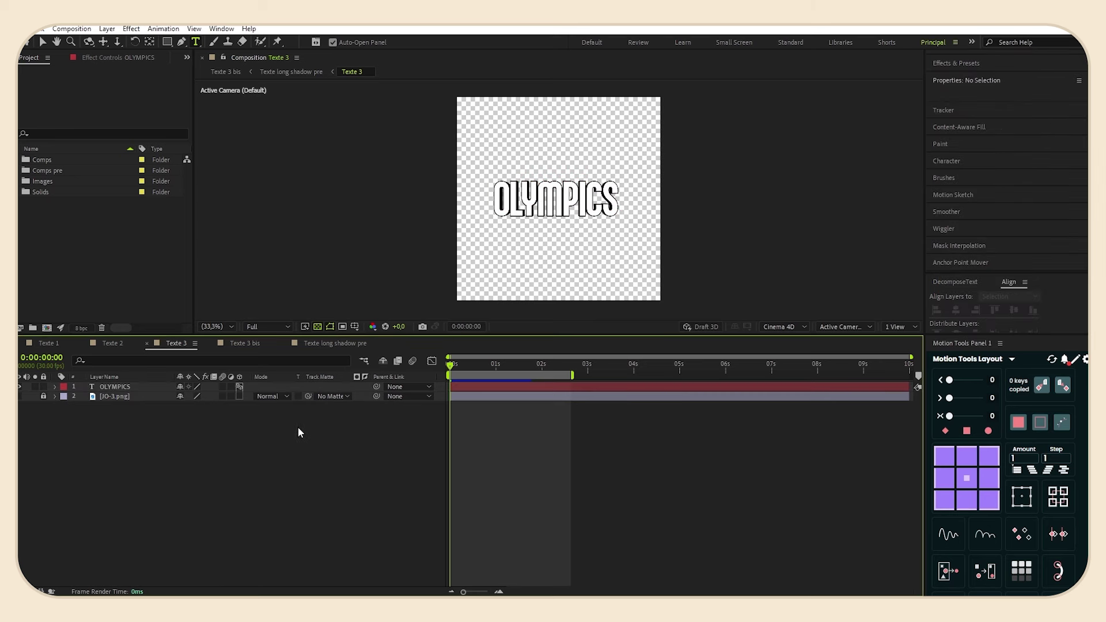
Return to Texte 3 bis and play back the finished title animation.
click(243, 344)
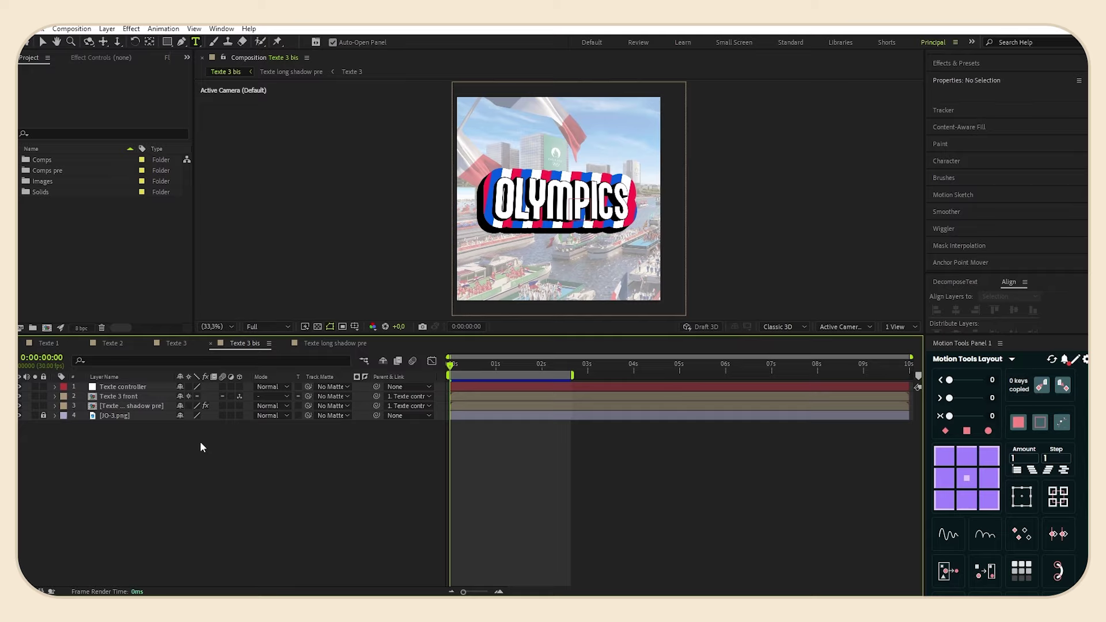
key(space)
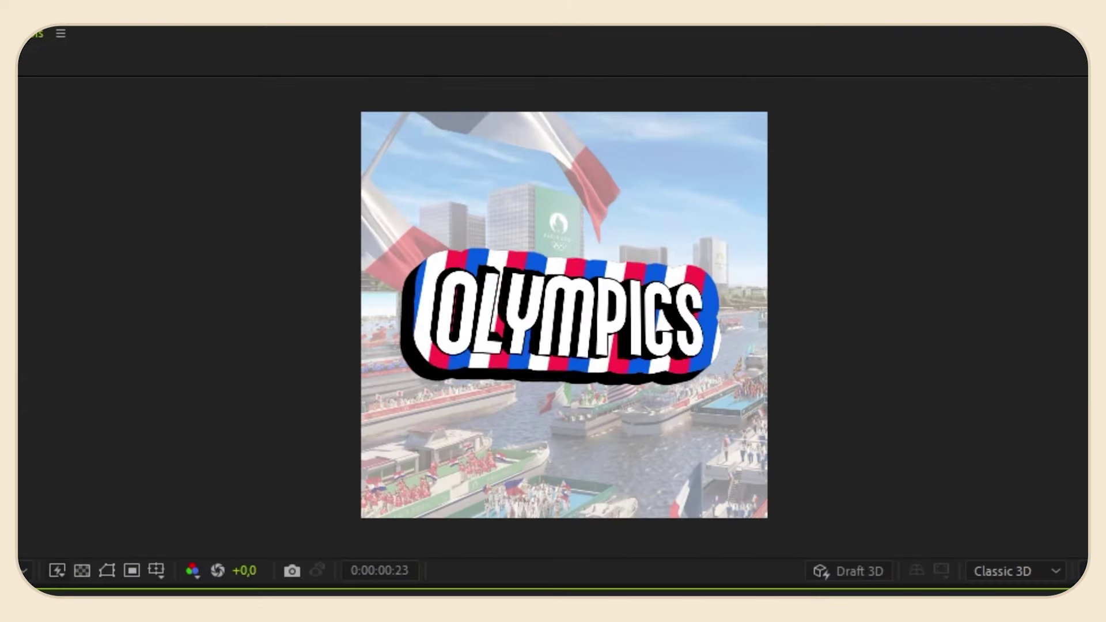